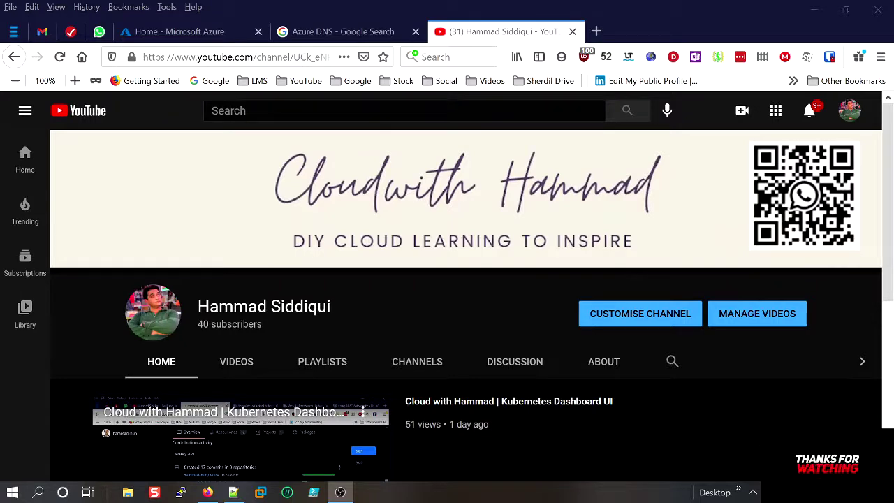
Bring up the 'Azure DNS' outline notes in Notepad++.
click(234, 493)
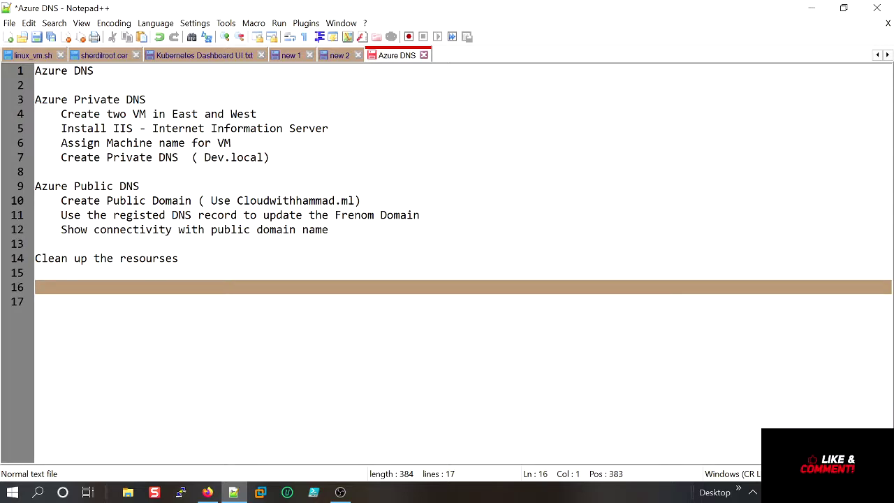
Review the Google results for 'Azure DNS', then go to the Azure portal home page.
click(208, 492)
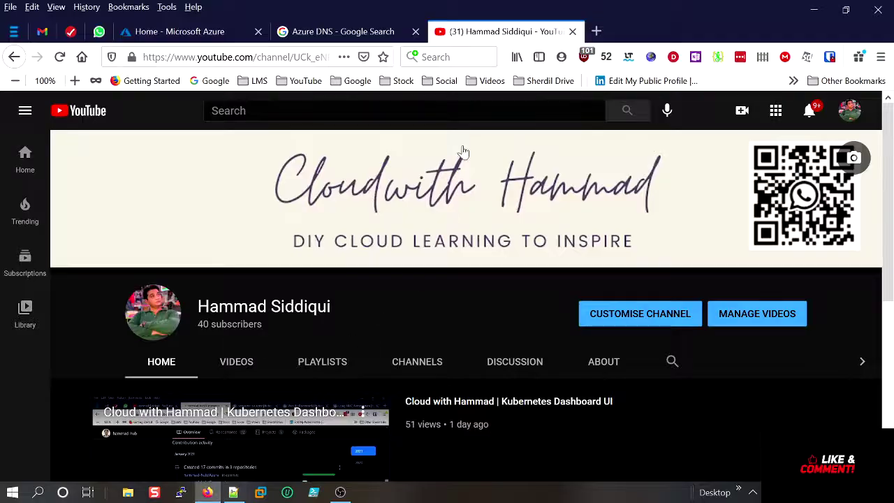
click(368, 35)
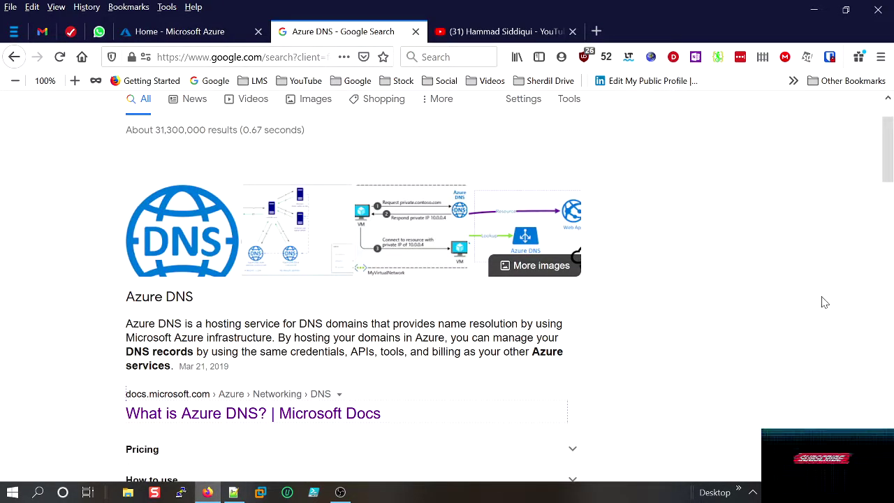
scroll(816, 310, up, 1)
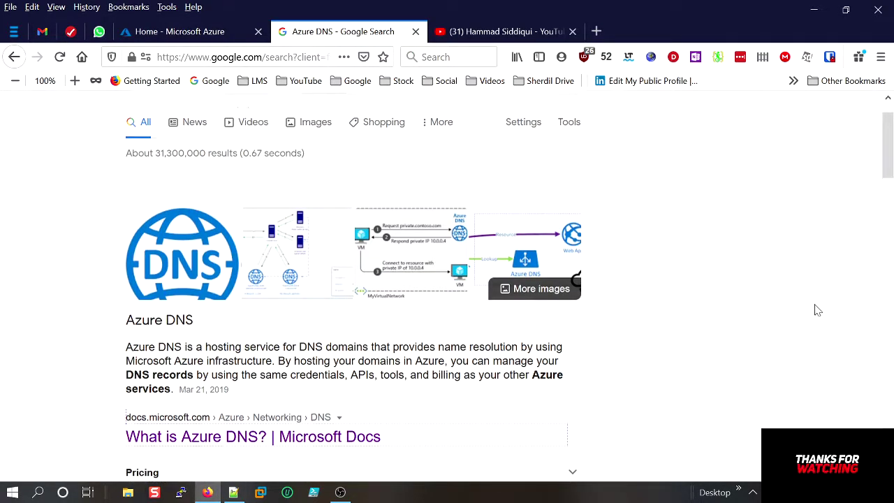
scroll(814, 315, down, 4)
scroll(815, 320, up, 2)
scroll(816, 320, up, 1)
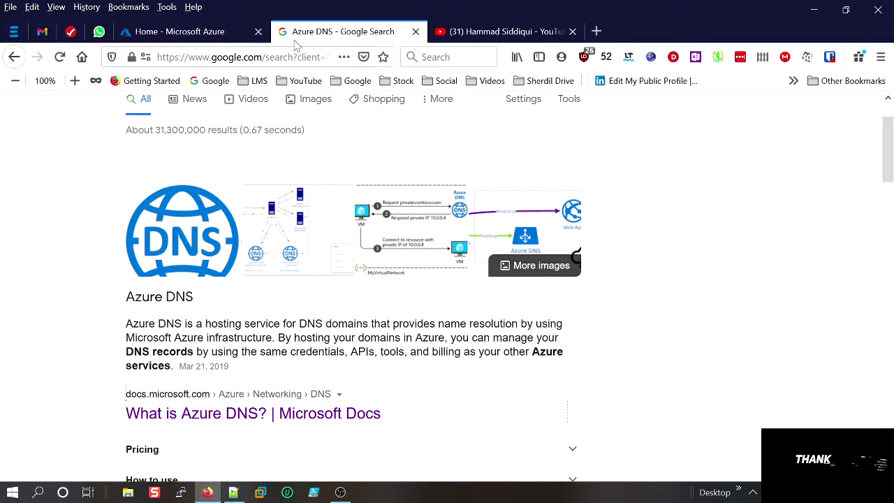
click(195, 33)
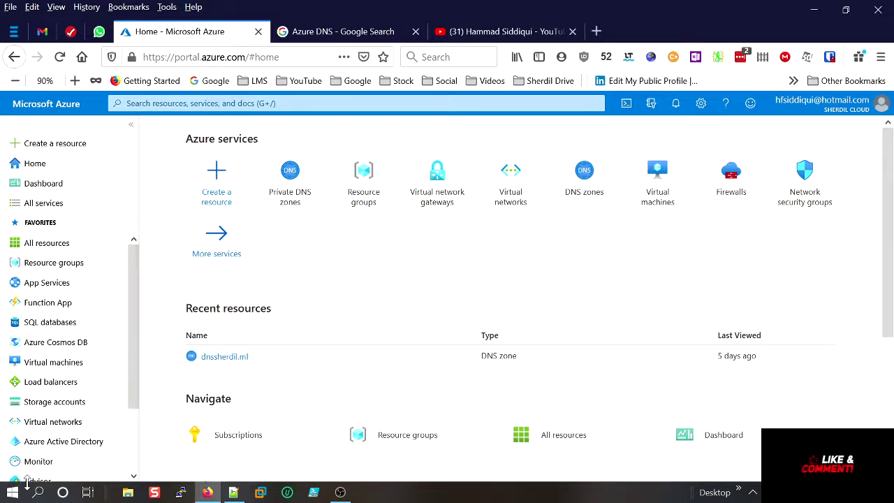
Search the portal for 'priv', open Private DNS zones and start adding a new zone.
click(244, 104)
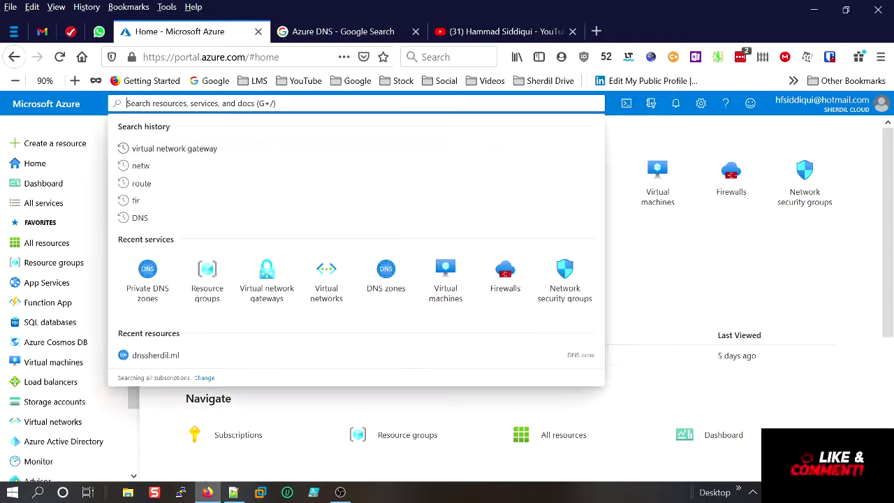
click(804, 283)
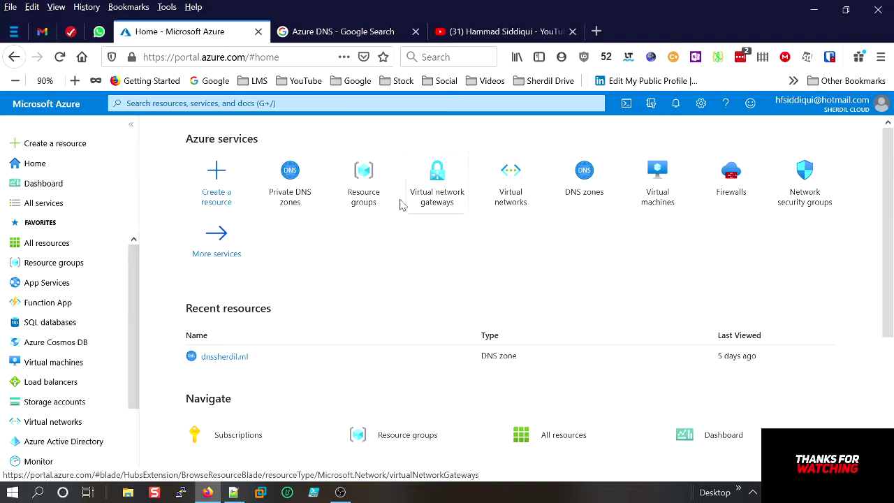
mouse_move(302, 181)
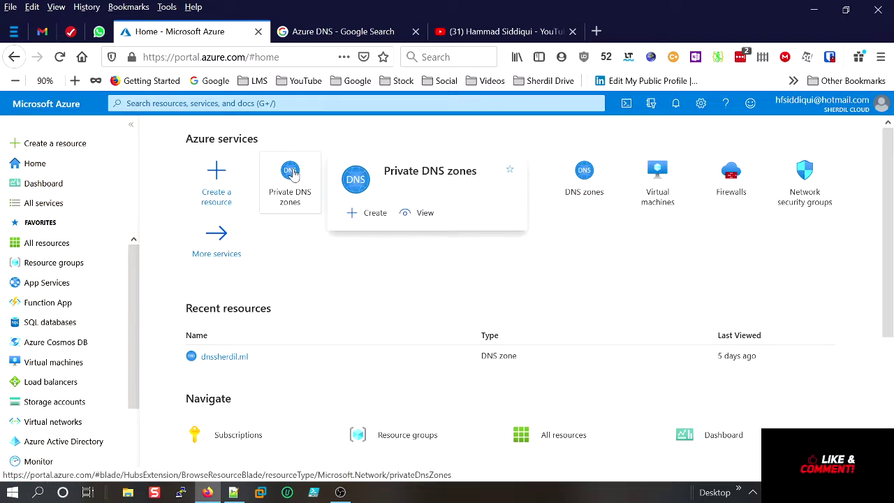
key(g)
key(slash)
text(priv)
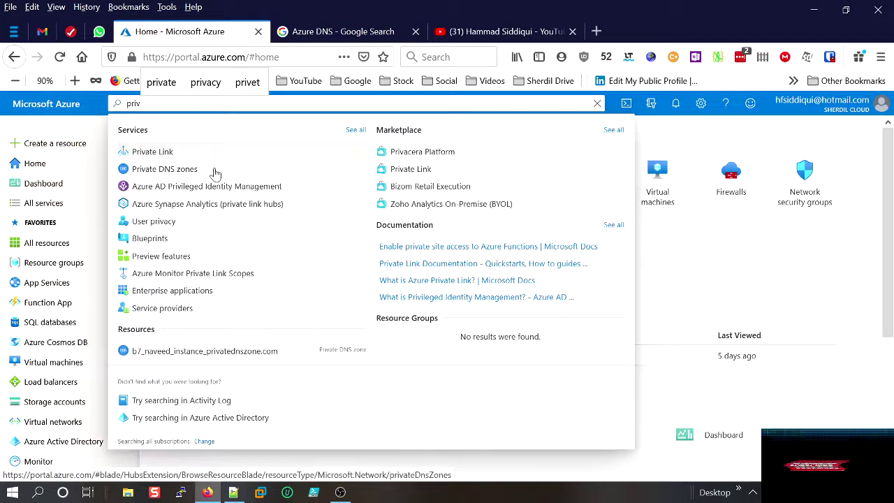
click(216, 171)
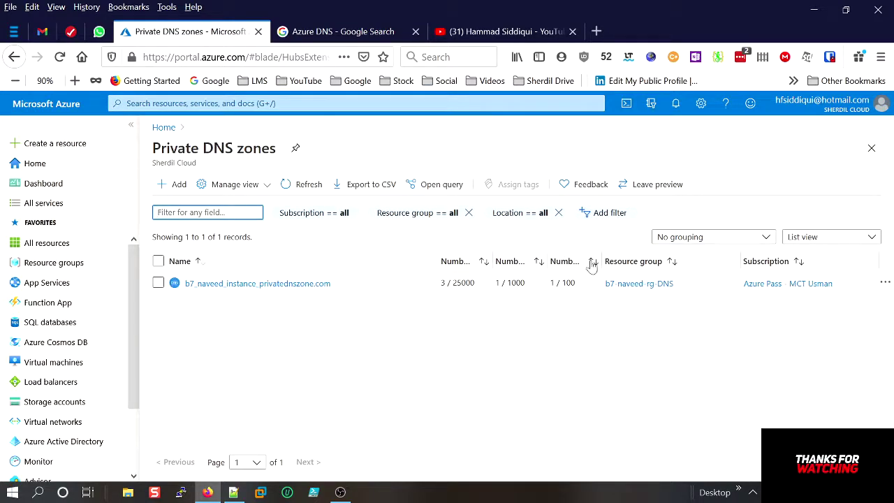
click(160, 185)
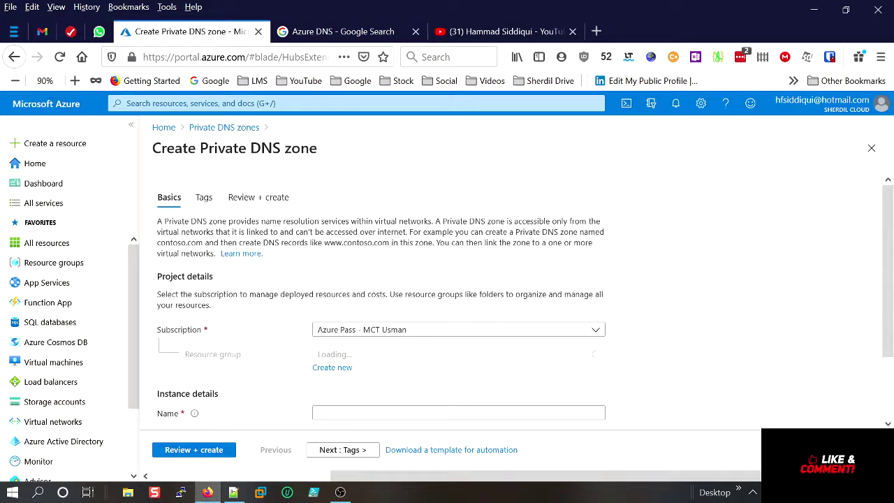
Create a new resource group named B7-DNS-WUS-HS for the private DNS zone.
scroll(455, 293, down, 2)
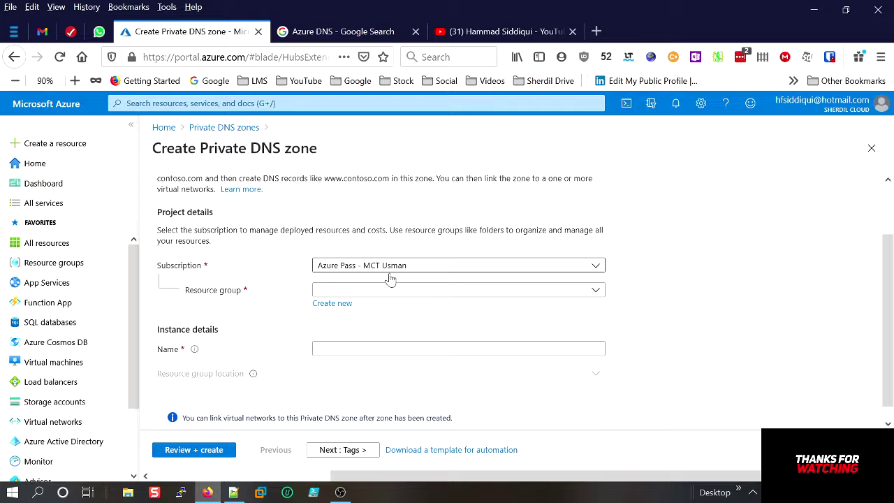
click(401, 294)
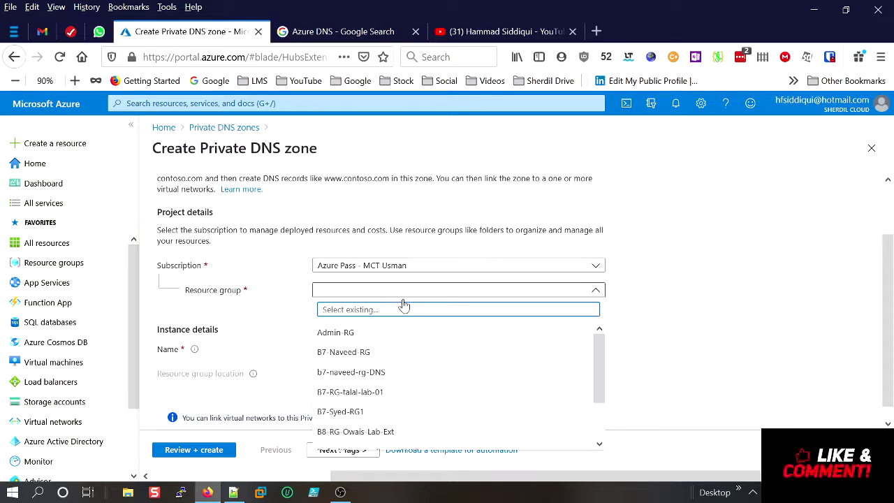
scroll(414, 343, down, 2)
key(Escape)
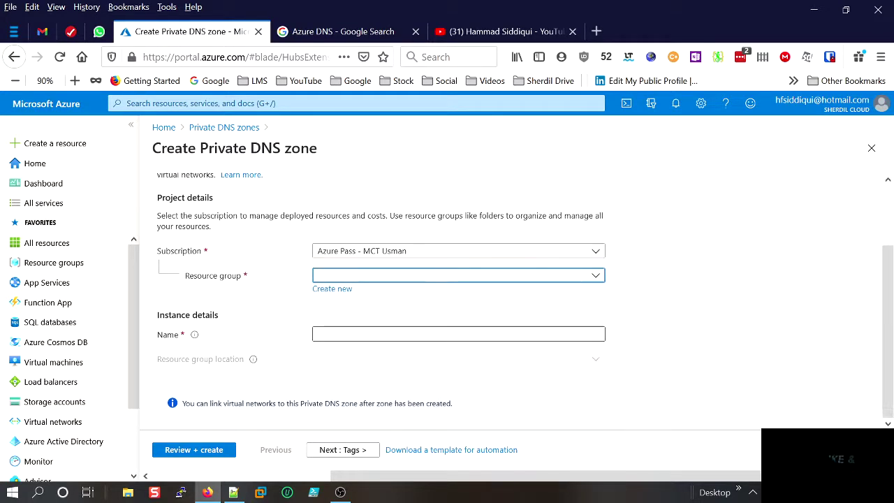
click(335, 290)
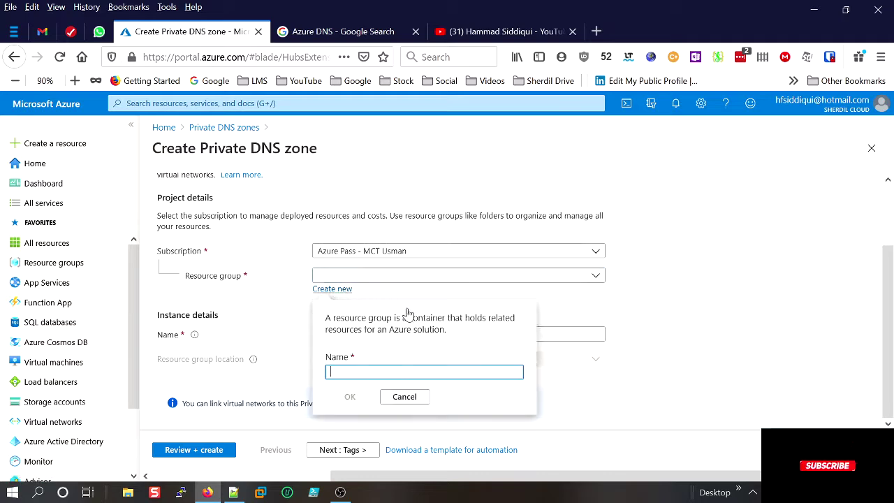
text(B7-)
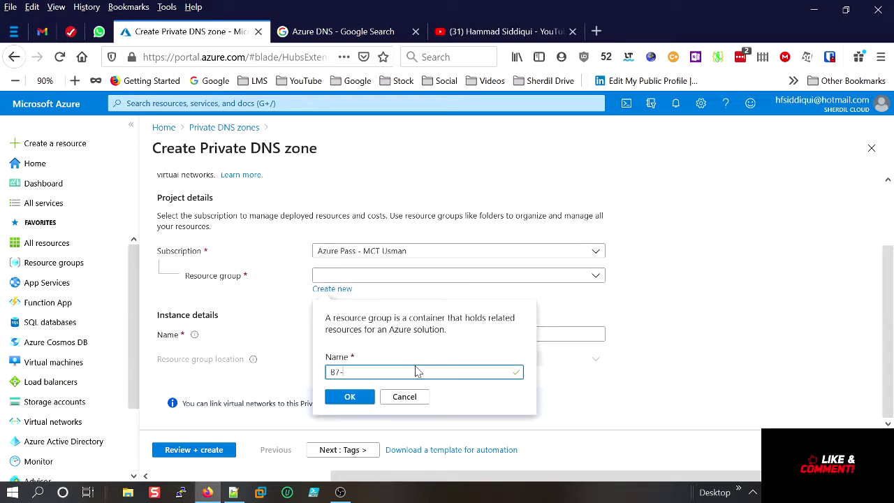
text(DNS-)
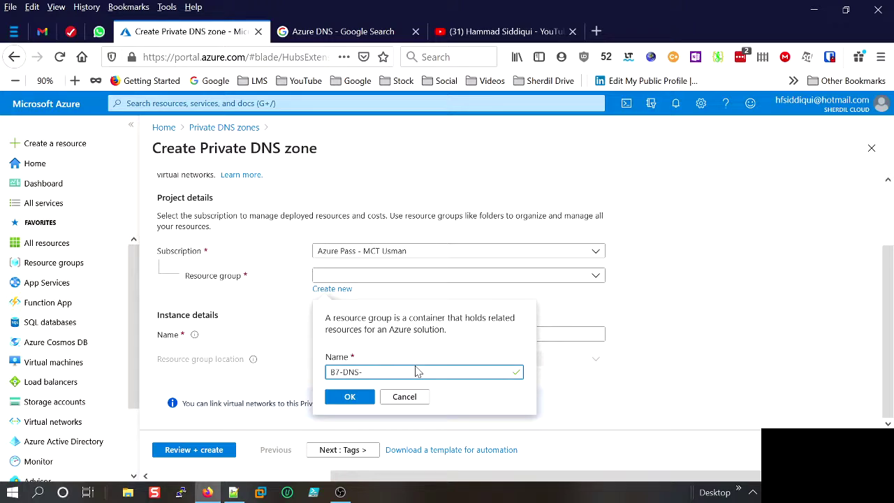
text(WUS)
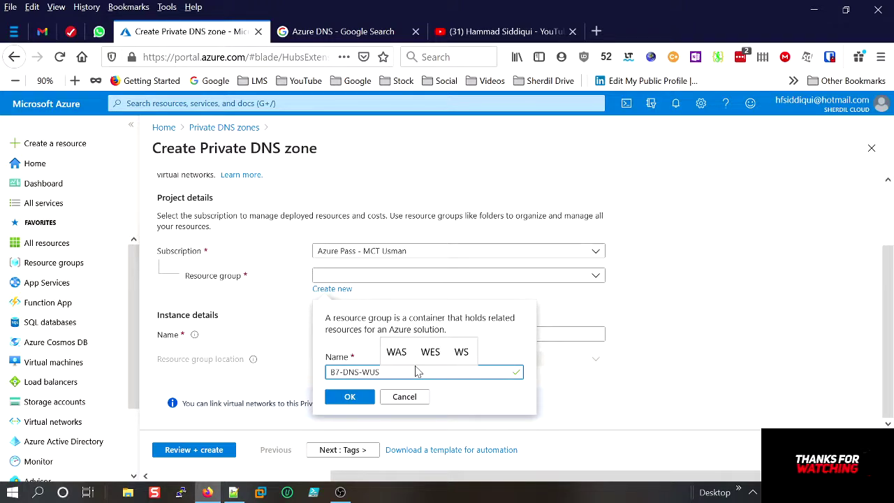
text(-)
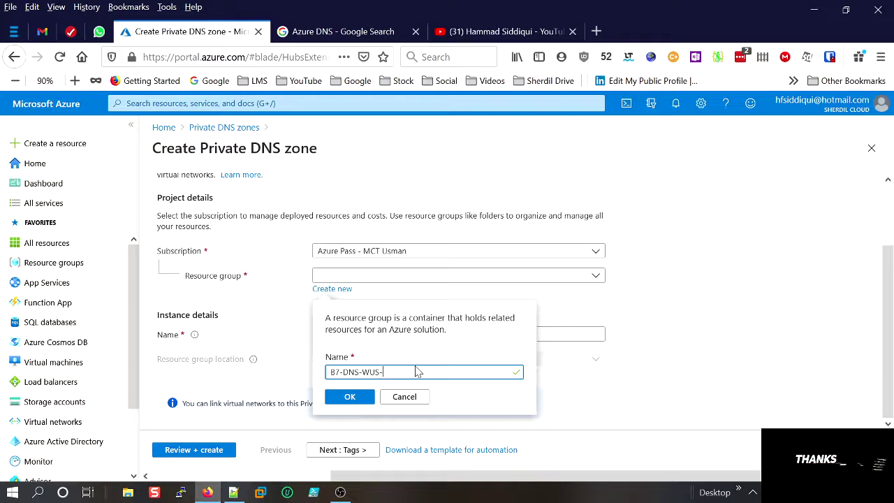
text(HS)
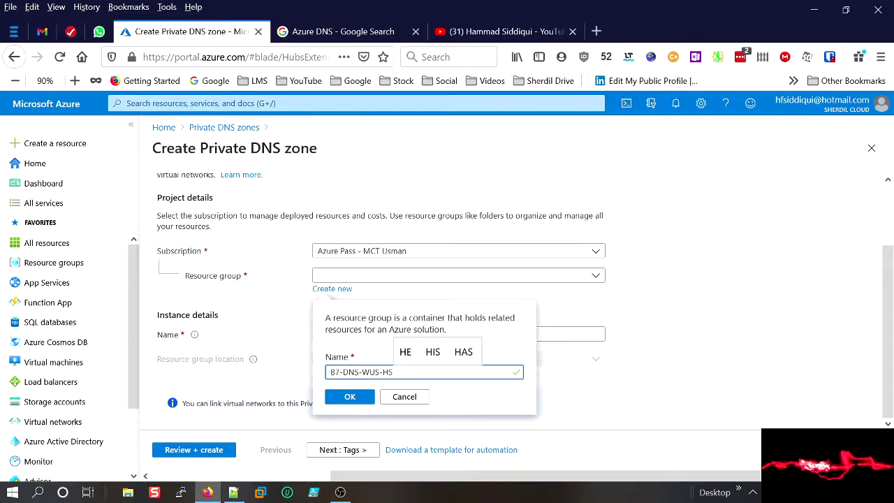
click(332, 396)
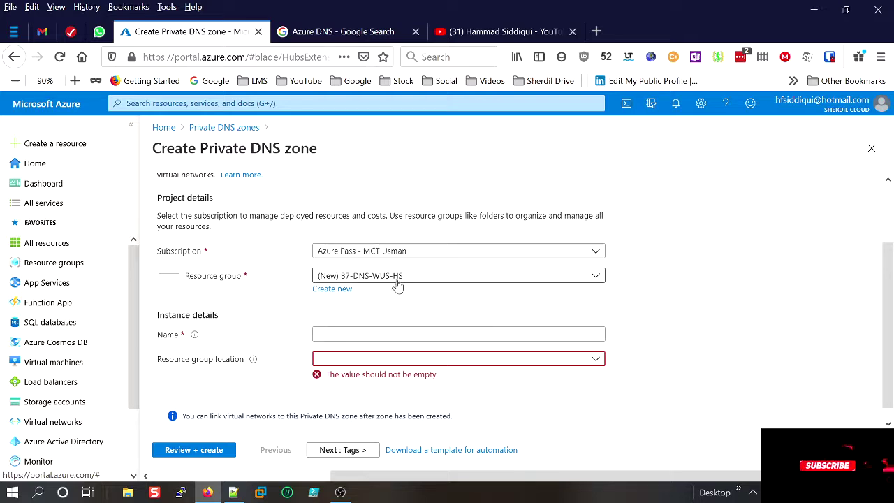
Enter the private DNS zone name as lowercase dev.local.
click(441, 334)
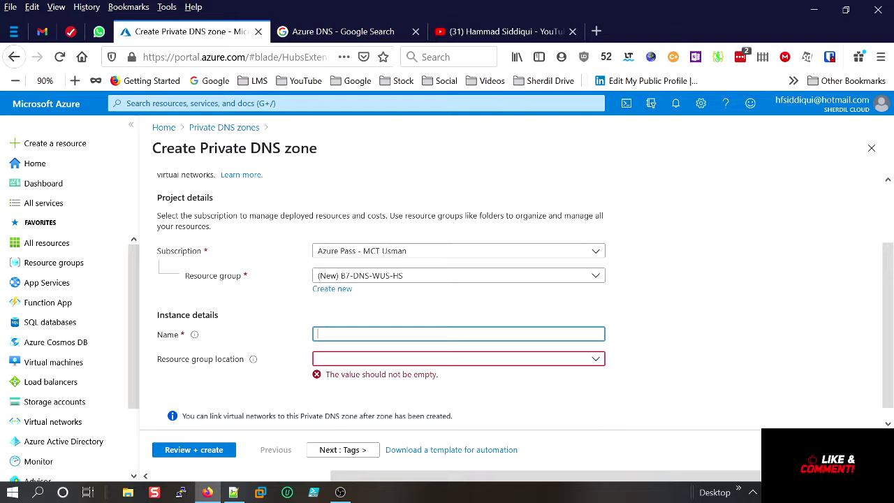
text(D)
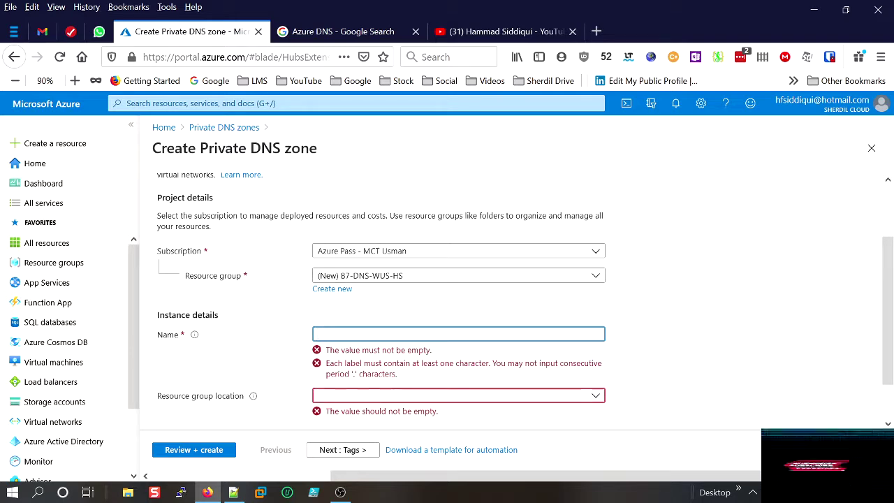
text(D)
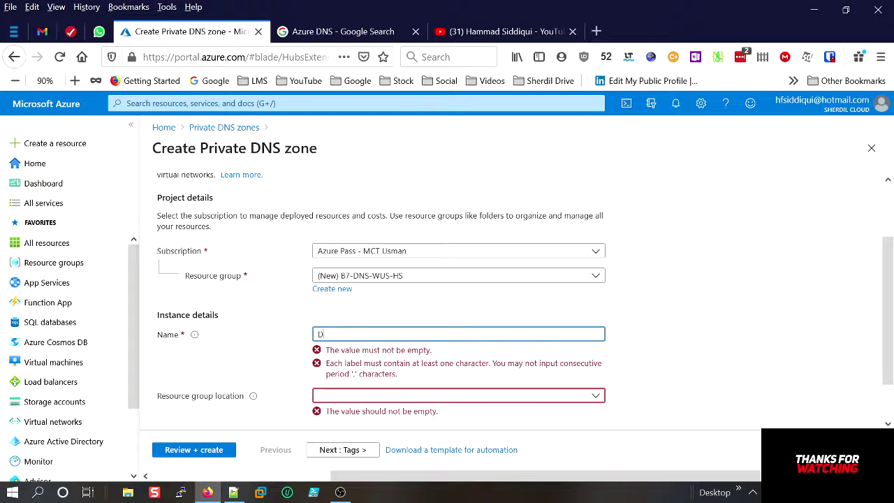
text(Dev)
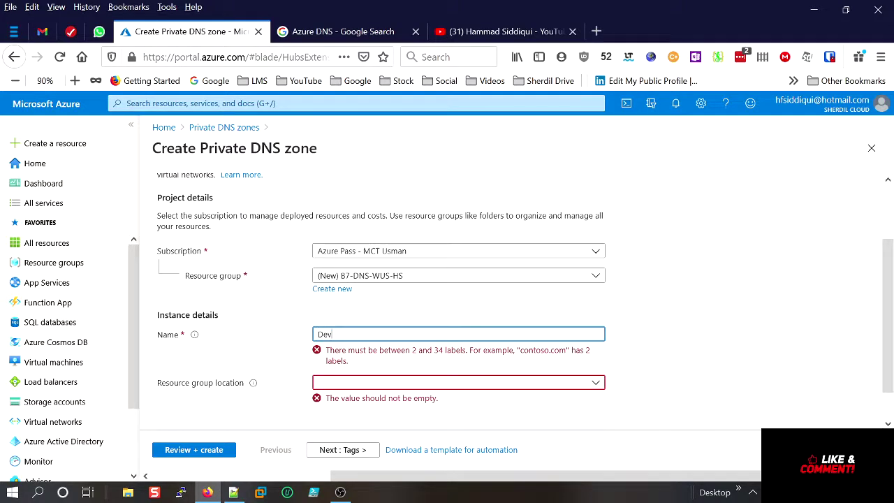
key(BackSpace)
key(BackSpace)
key(BackSpace)
text(D)
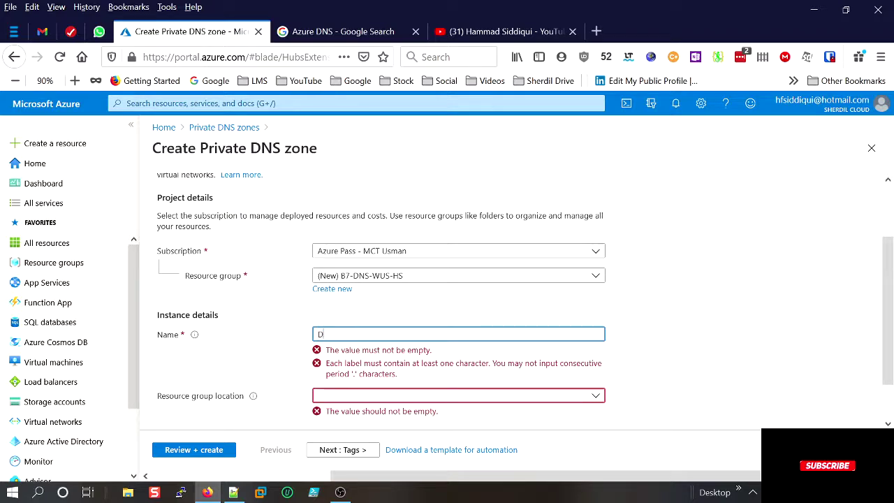
text(ev.)
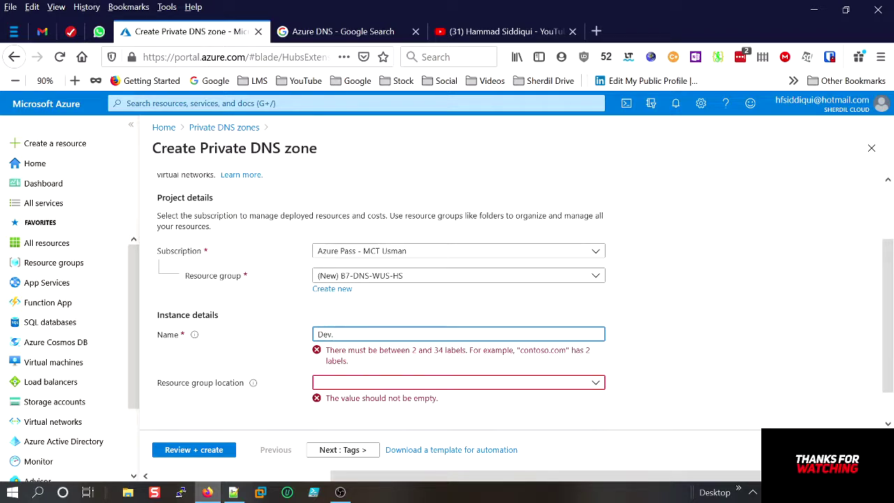
text(local)
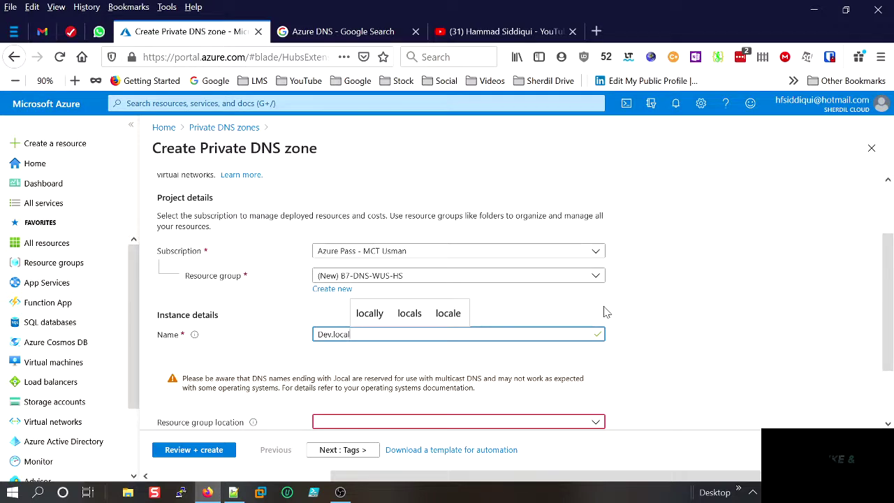
click(705, 353)
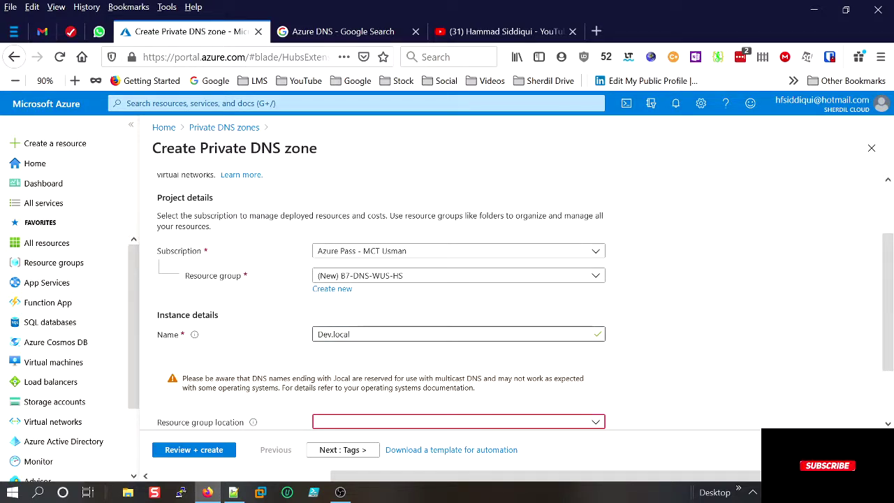
click(319, 334)
click(726, 363)
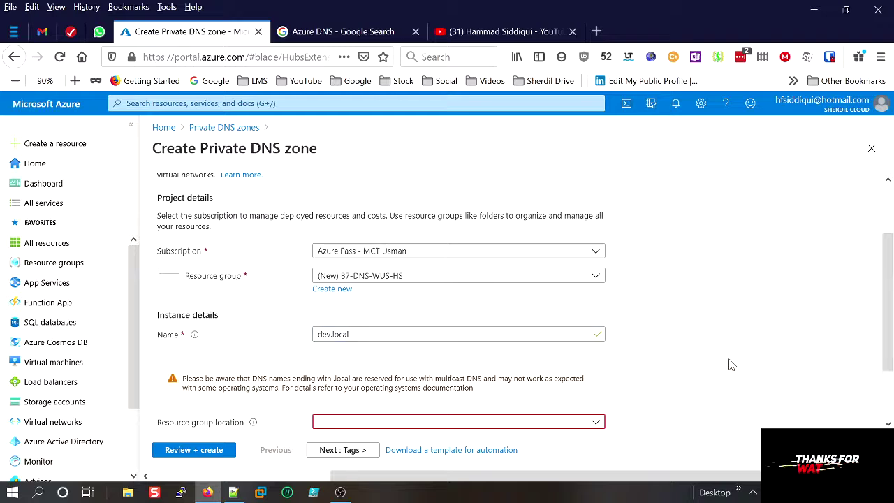
Set the resource group location to West US.
scroll(726, 363, down, 2)
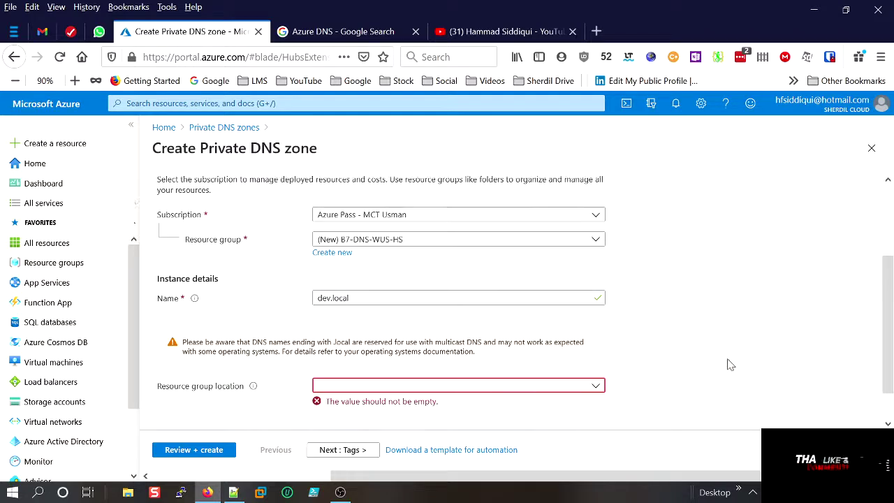
click(413, 363)
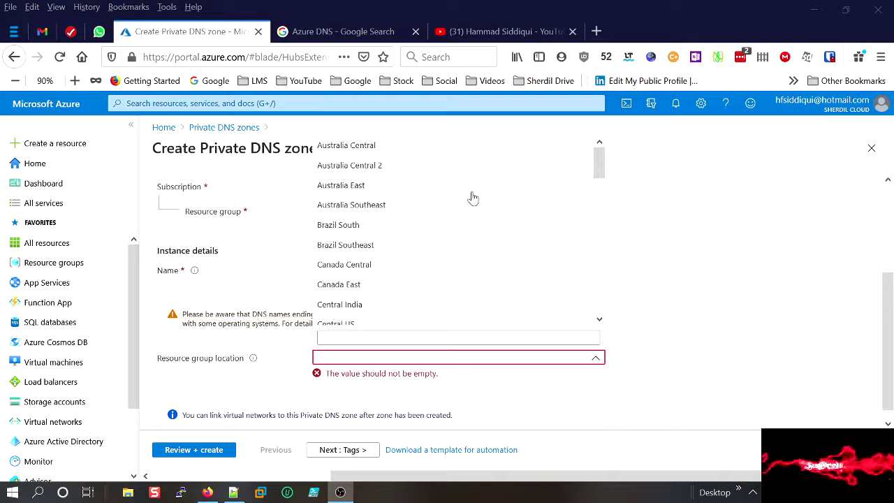
drag(599, 173, 607, 316)
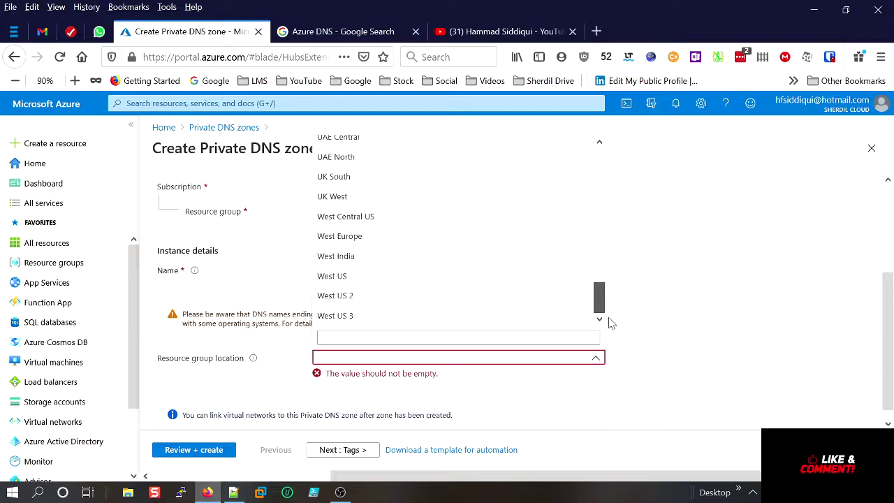
click(423, 278)
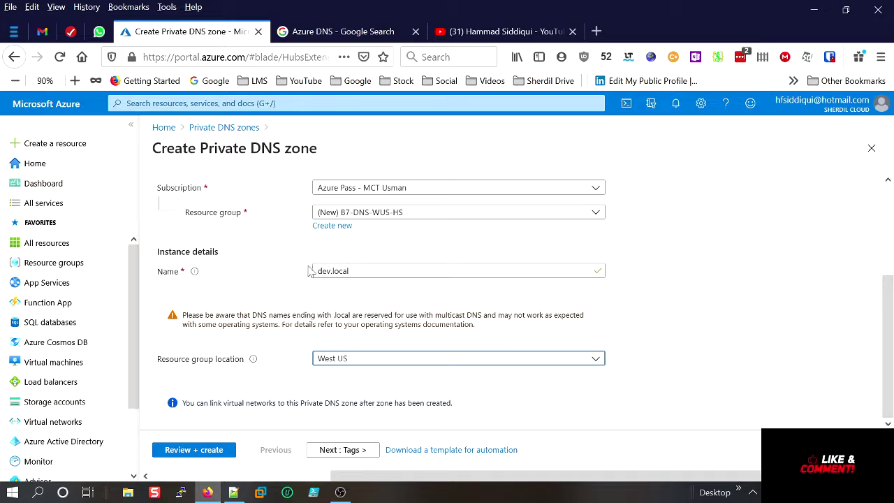
Skip tags, pass validation and create the dev.local private DNS zone.
click(361, 449)
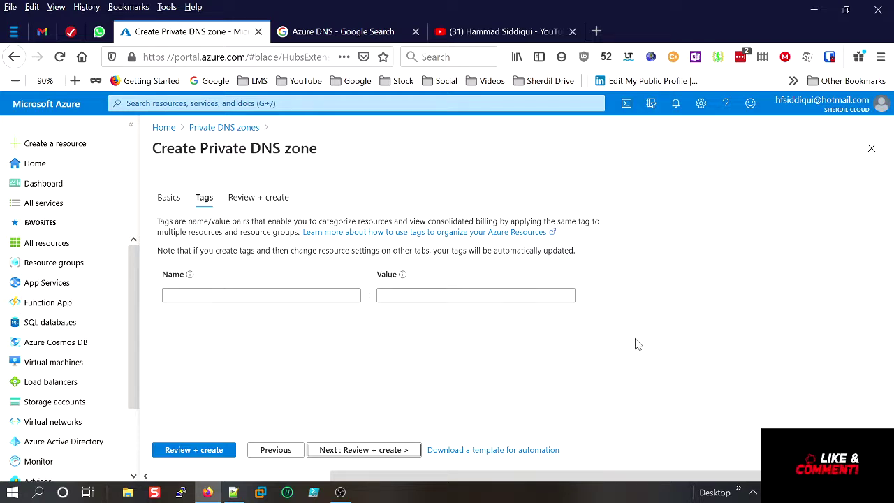
click(371, 450)
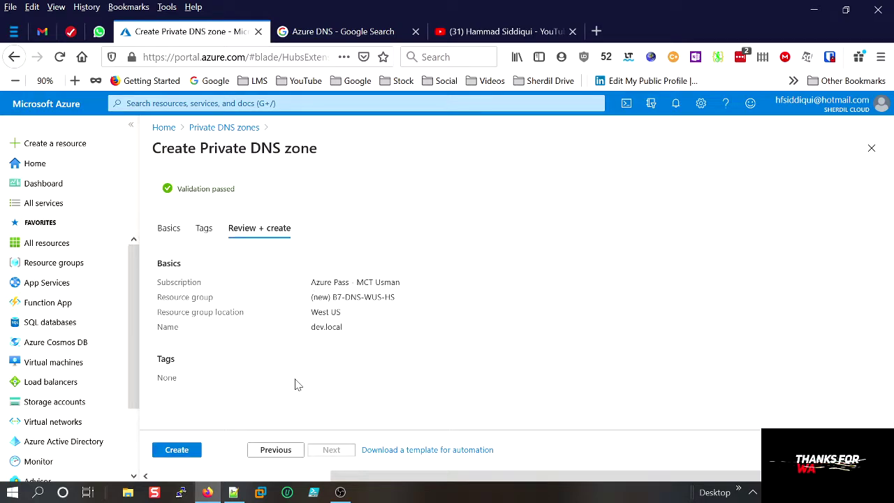
click(184, 451)
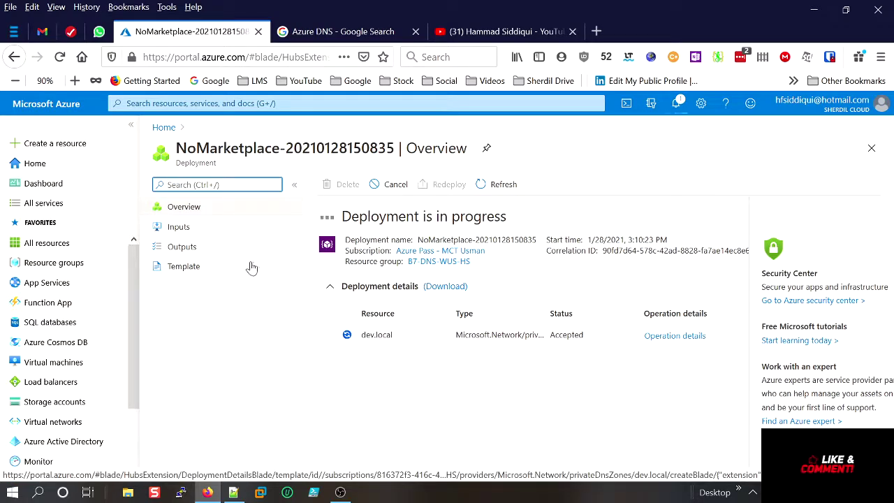
Move the 'Create Private DNS (Dev.local)' line under the Azure Private DNS heading, then minimize Notepad++.
click(234, 493)
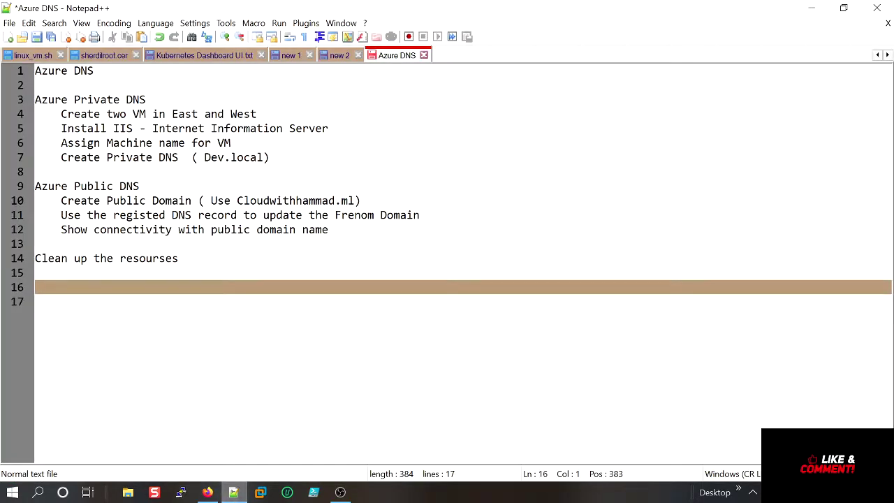
drag(257, 114, 61, 114)
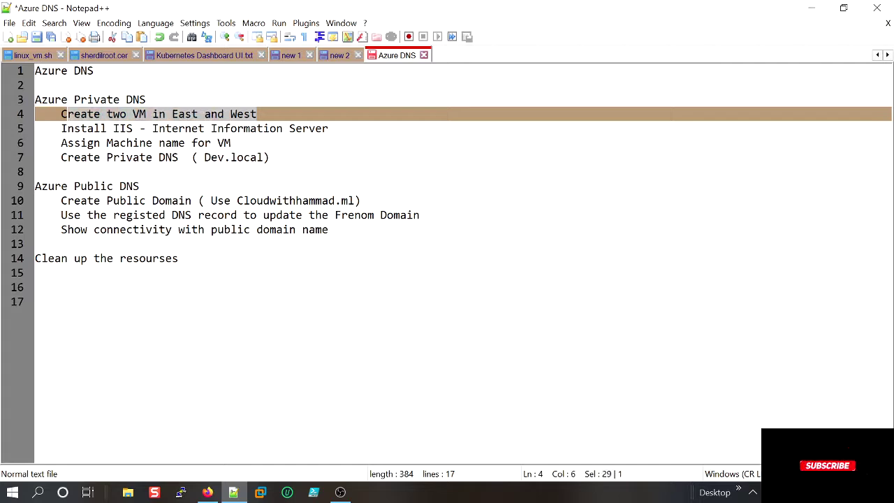
click(277, 157)
key(shift+Left)
key(shift+Left)
key(shift+Left)
key(shift+Left)
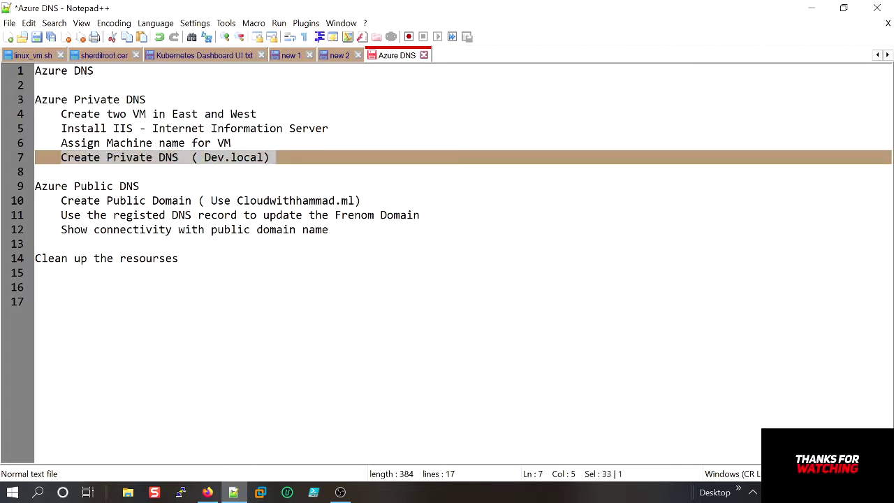
key(ctrl+x)
key(Up)
key(Up)
key(Up)
key(Up)
key(End)
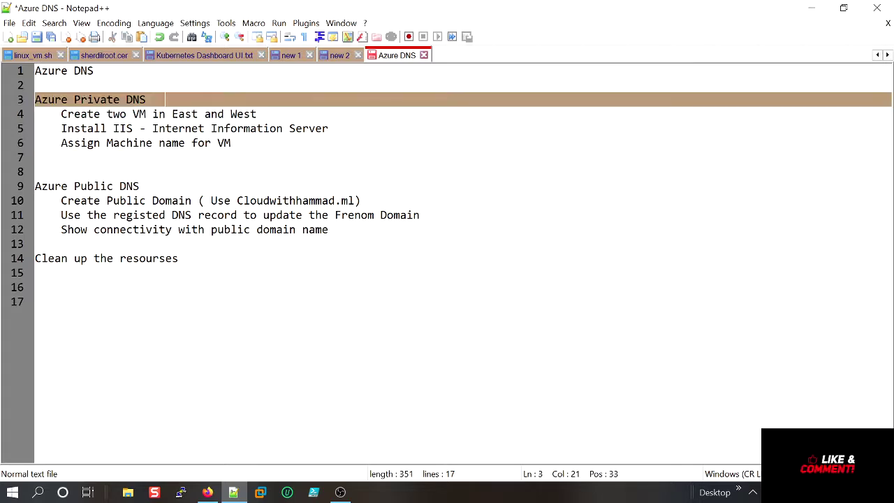
key(Return)
key(ctrl+v)
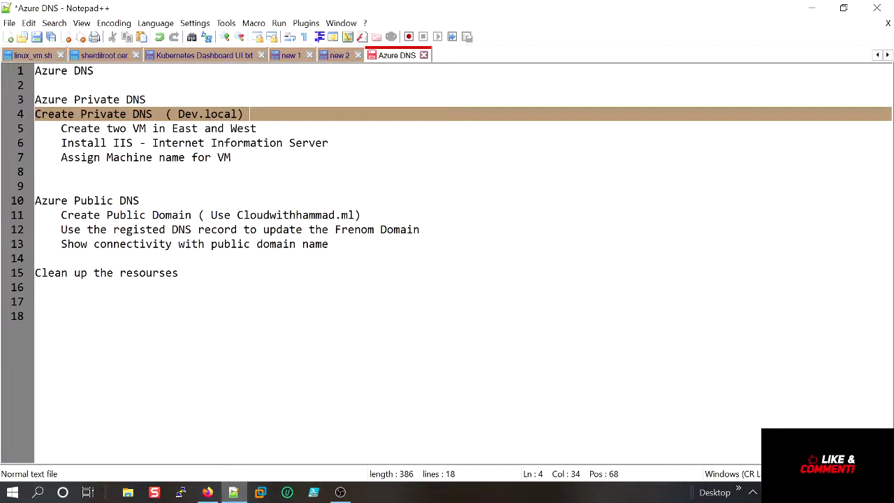
click(812, 8)
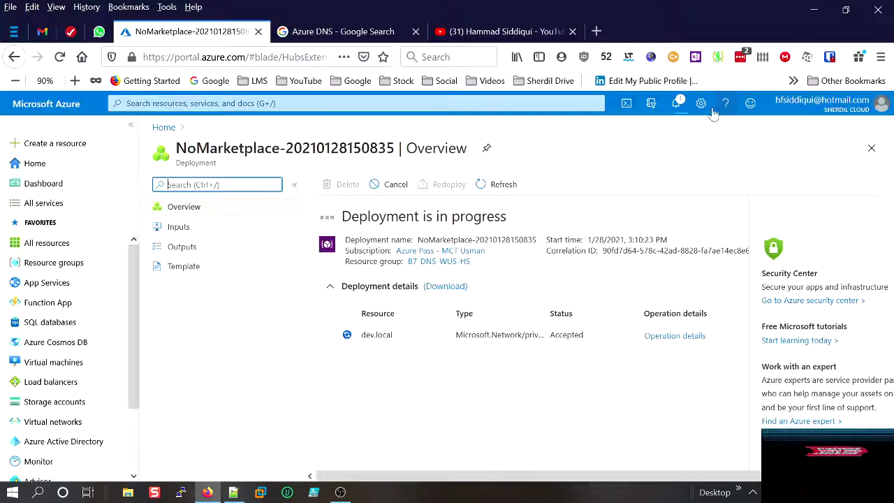
Go Home, open Virtual machines and choose Add > Virtual machine.
click(162, 128)
click(356, 103)
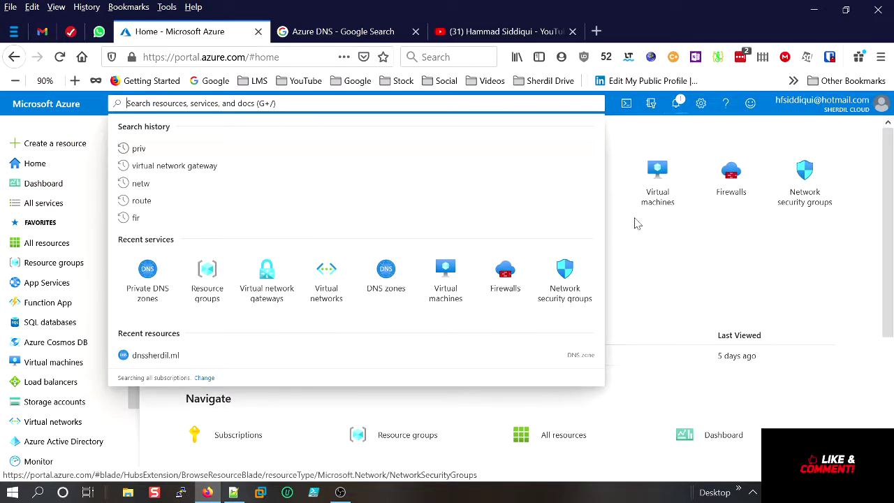
click(662, 191)
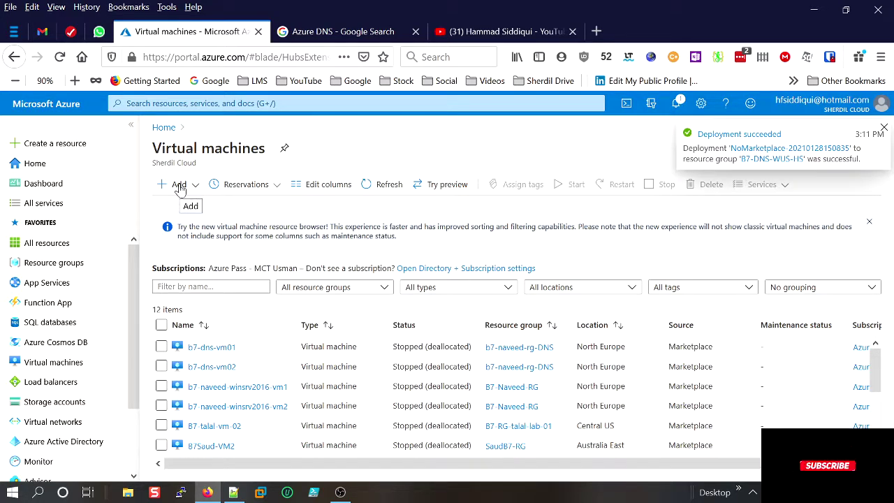
click(179, 186)
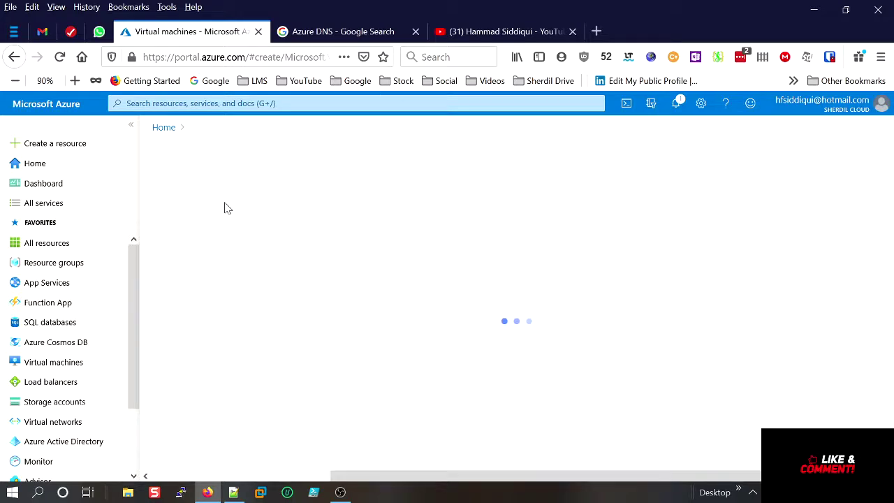
click(373, 31)
Search Google Images for 'map us' and preview the first United States map.
scroll(308, 144, up, 2)
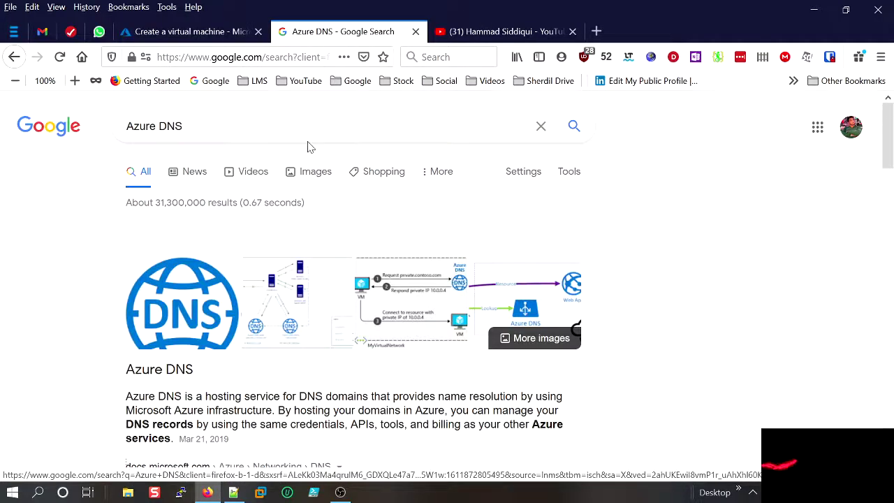
triple_click(96, 114)
text(map s)
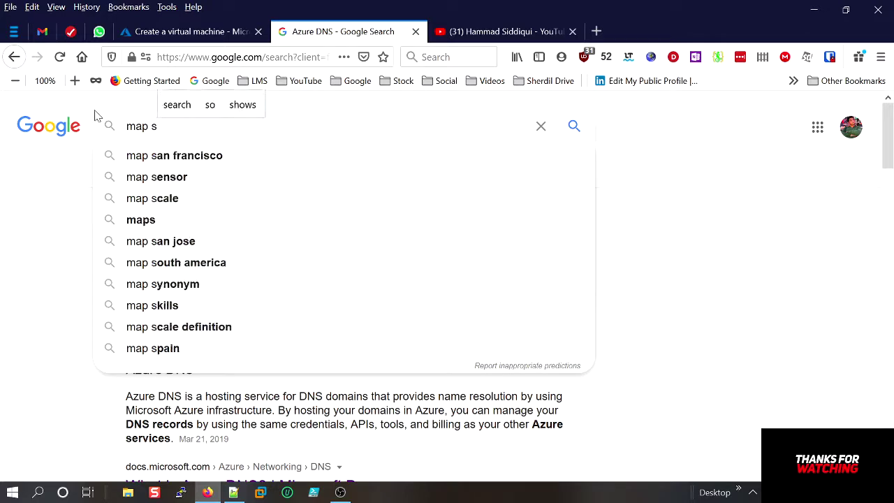
key(BackSpace)
text(us)
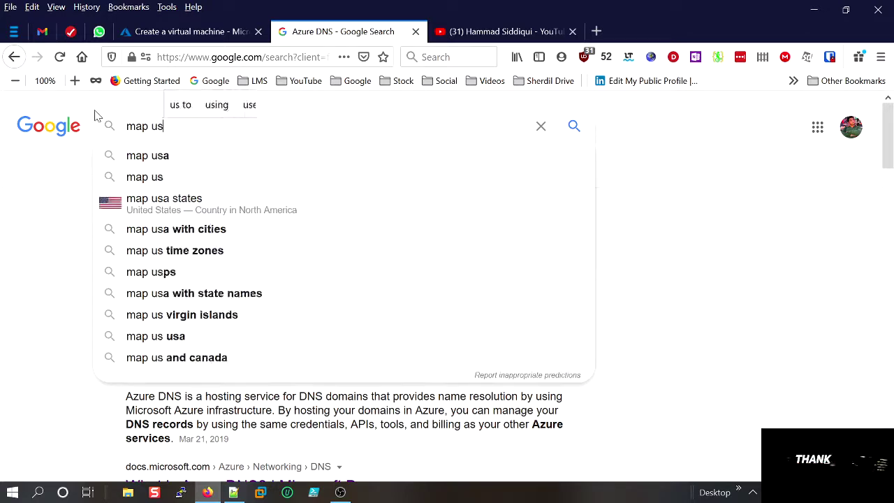
key(Return)
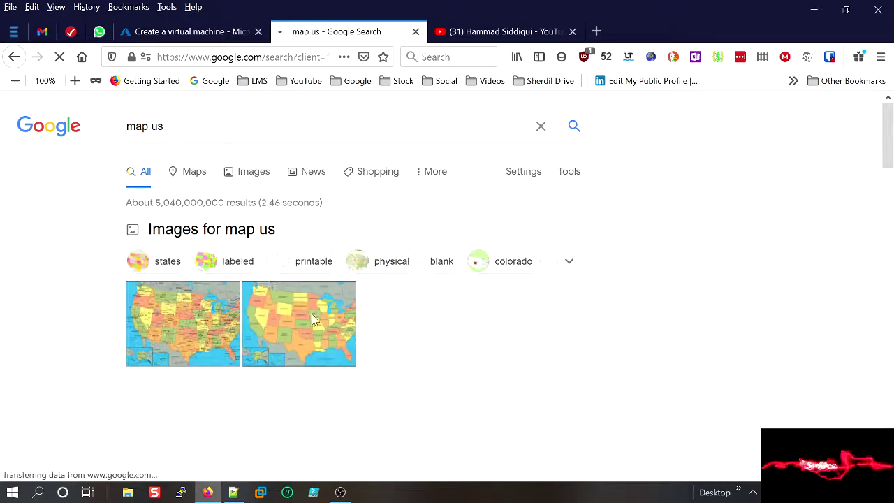
click(223, 318)
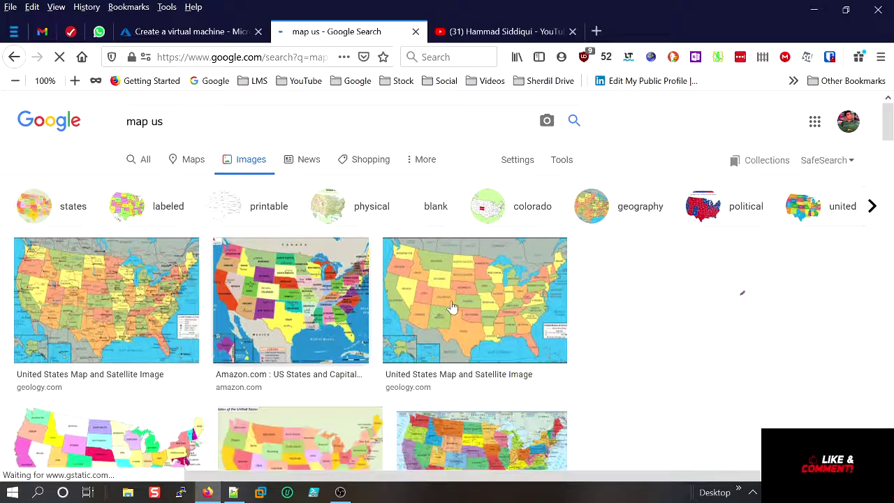
click(143, 320)
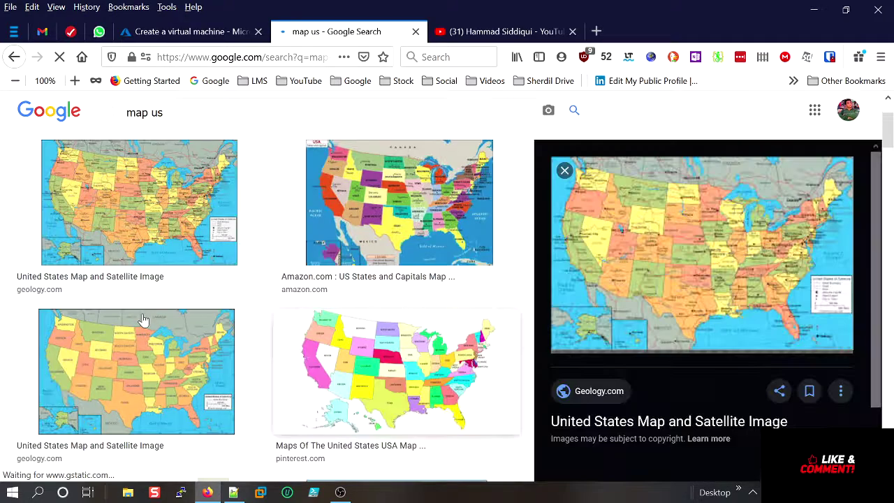
click(112, 209)
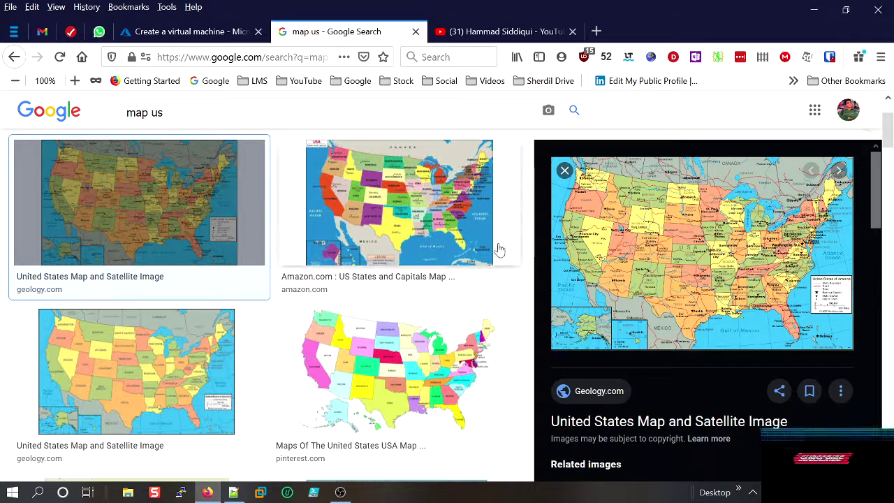
click(178, 42)
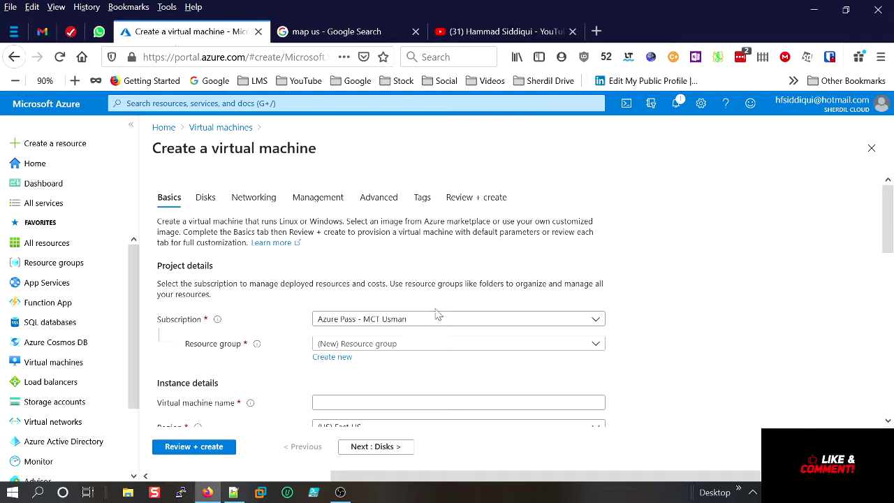
Select resource group B7-DNS-WUS-HS for the VM, keeping region (US) West US.
click(394, 348)
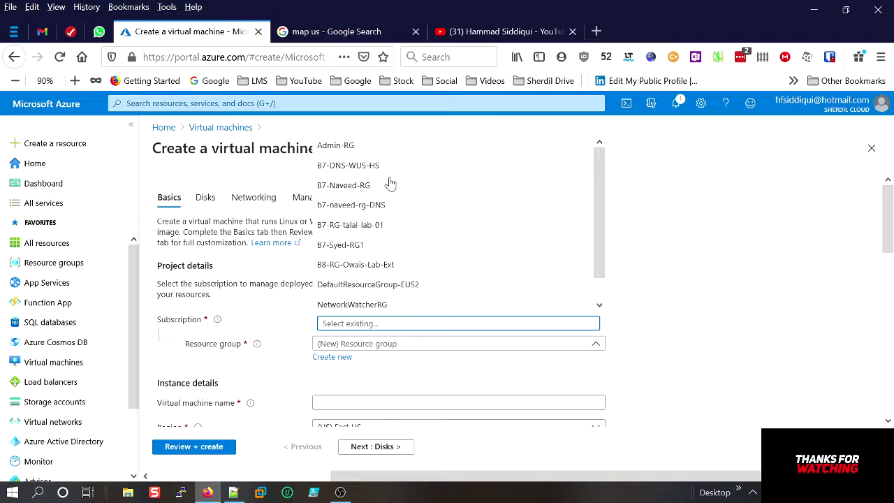
key(Escape)
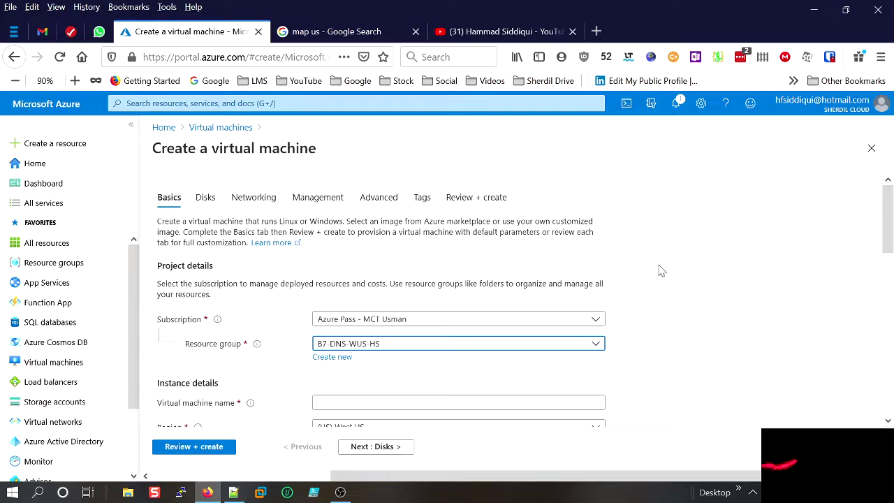
scroll(660, 270, down, 3)
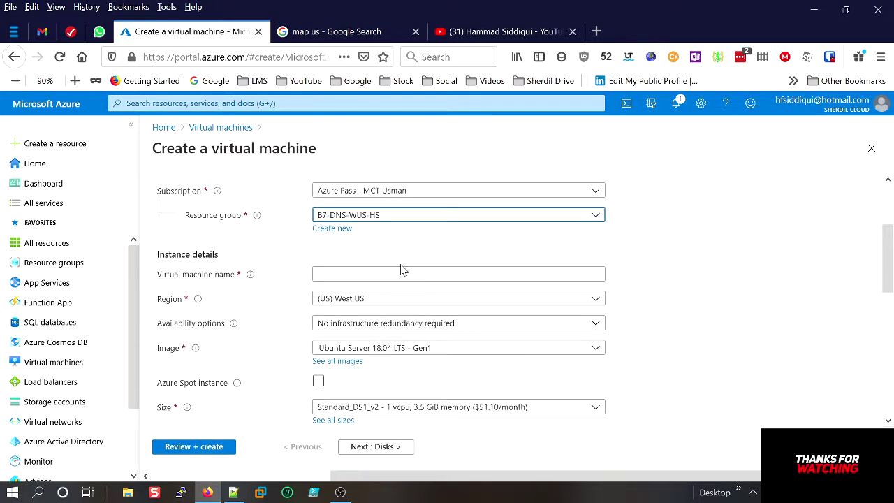
Name the VM B7-DNS-VM01, keeping region West US and no infrastructure redundancy.
click(402, 274)
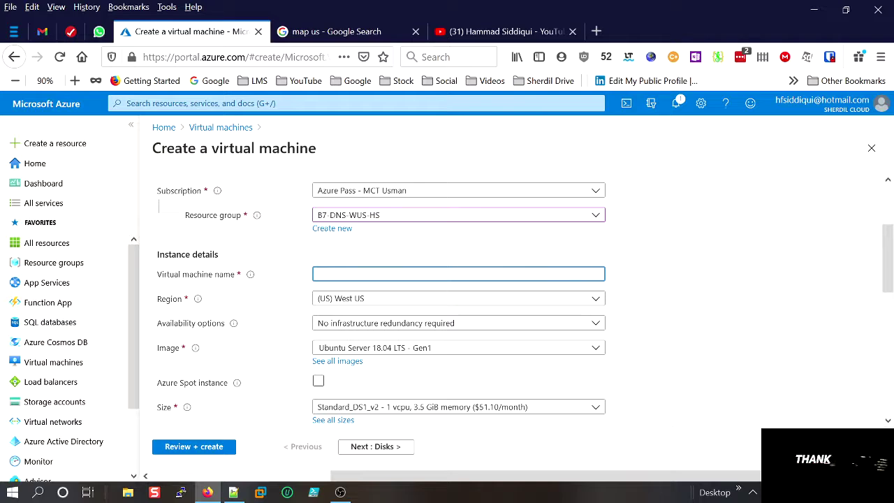
text(B7-DNS)
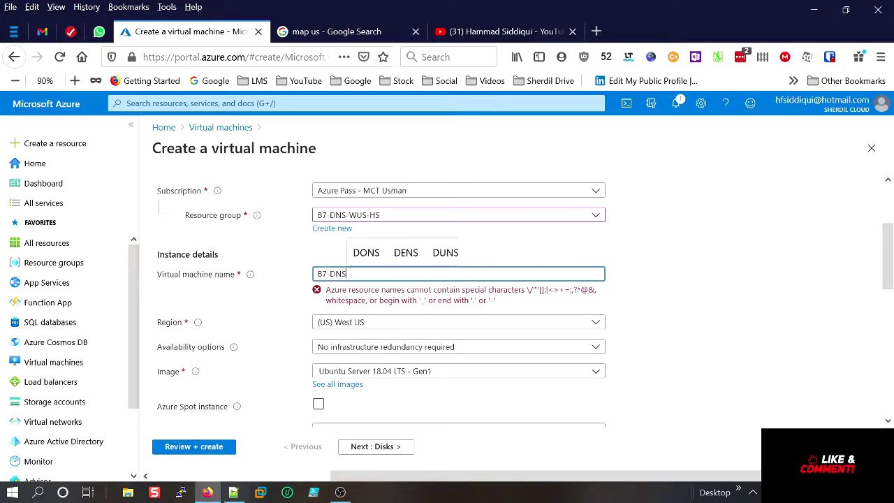
text( VM01)
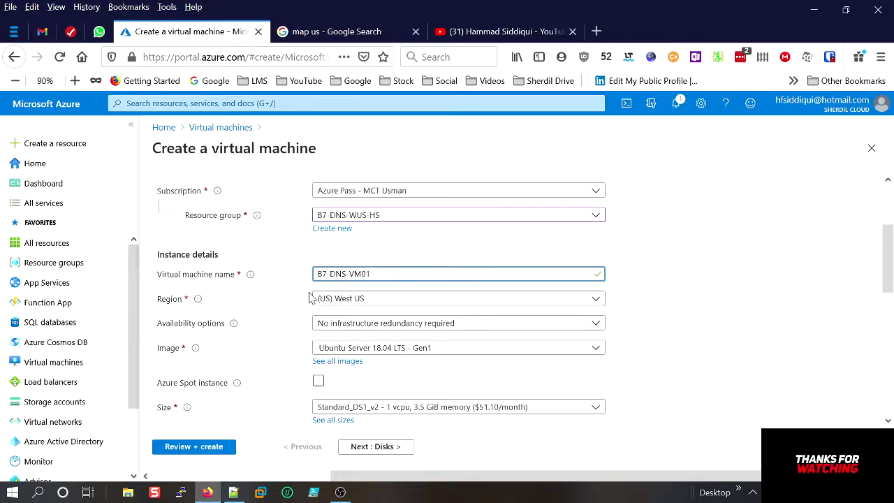
click(344, 306)
click(344, 306)
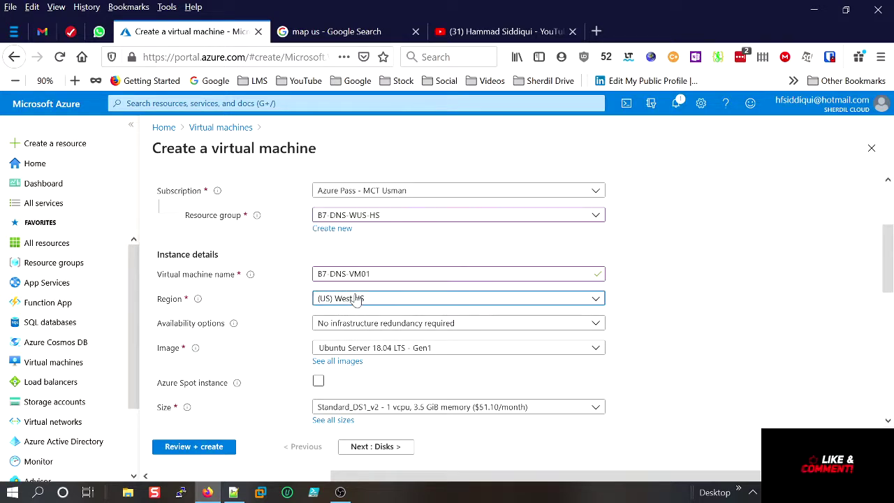
click(413, 326)
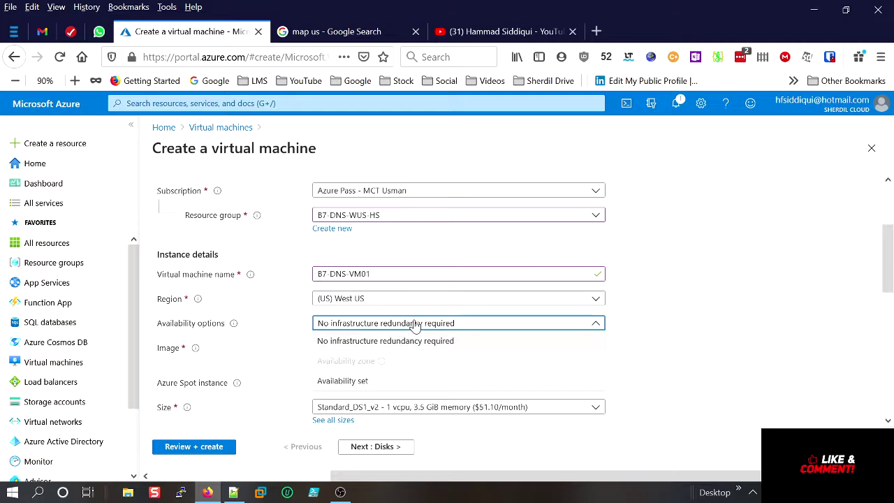
click(651, 340)
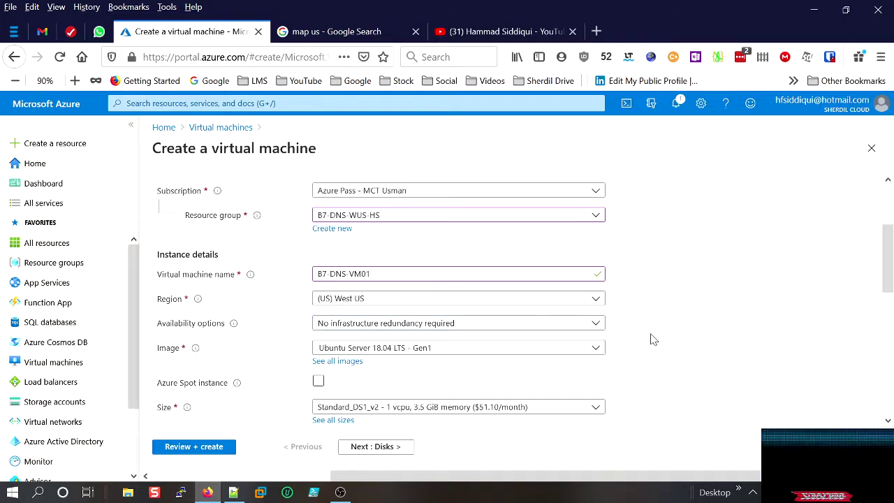
Choose the Windows Server 2016 Datacenter - Gen1 image.
click(554, 353)
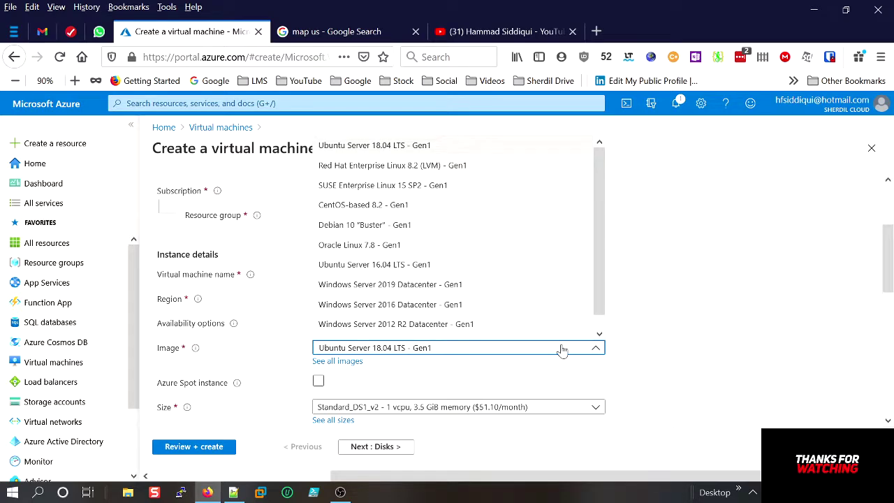
click(456, 306)
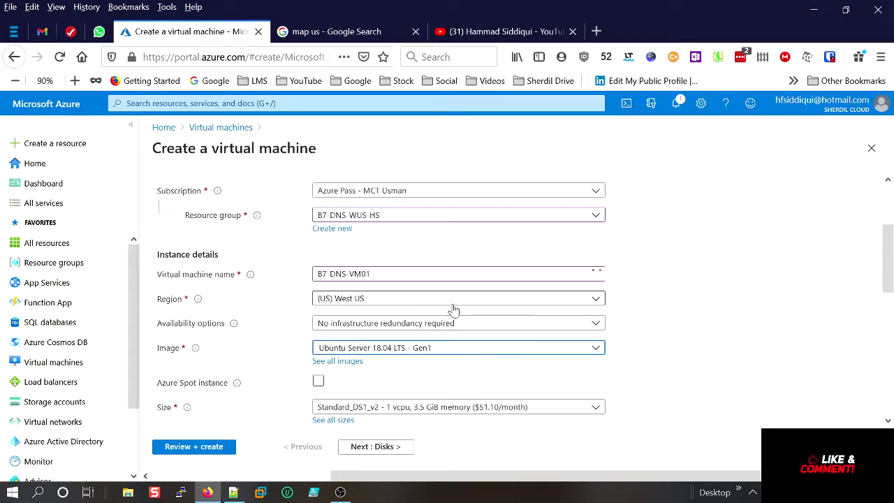
scroll(739, 334, down, 5)
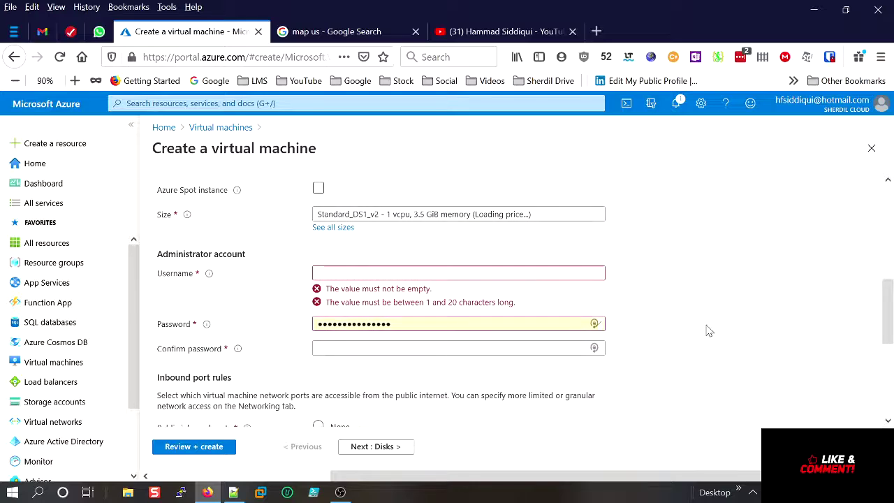
Keep the VM size at Standard_DS1_v2.
scroll(596, 316, up, 2)
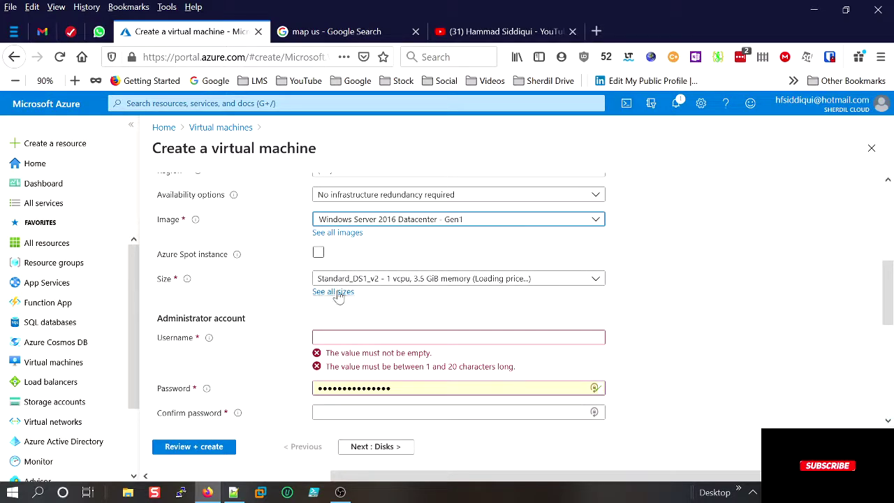
click(424, 283)
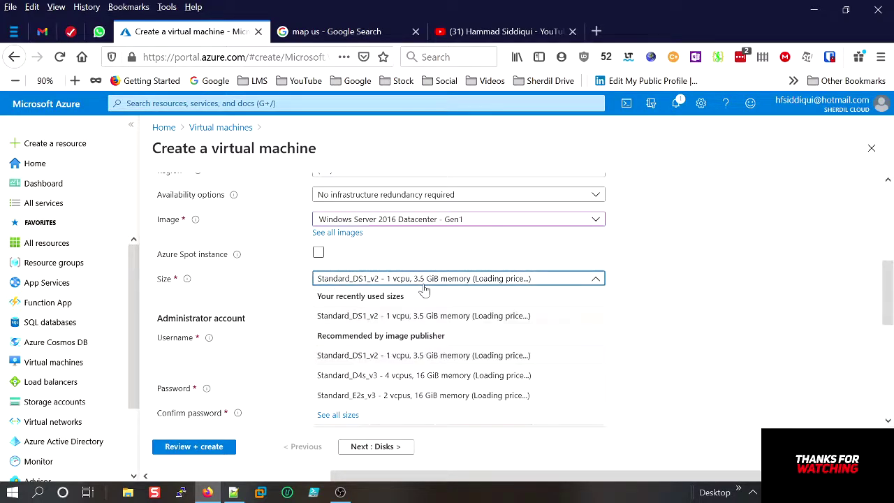
click(424, 356)
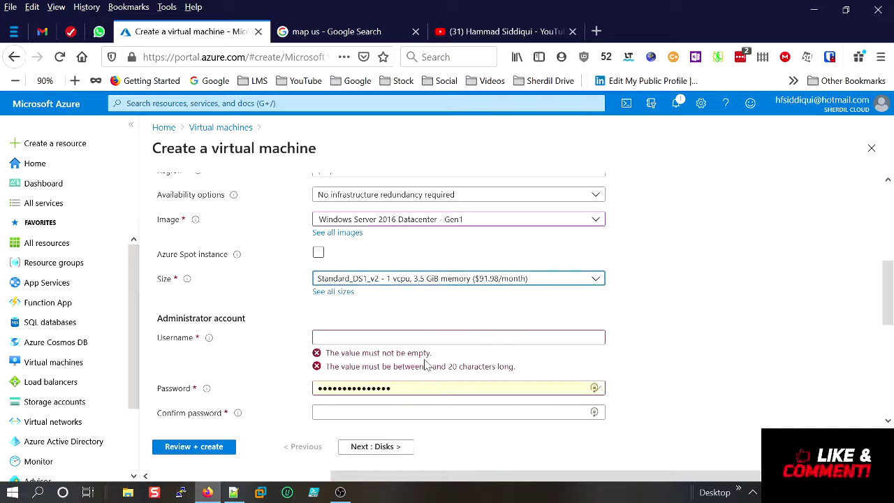
click(517, 279)
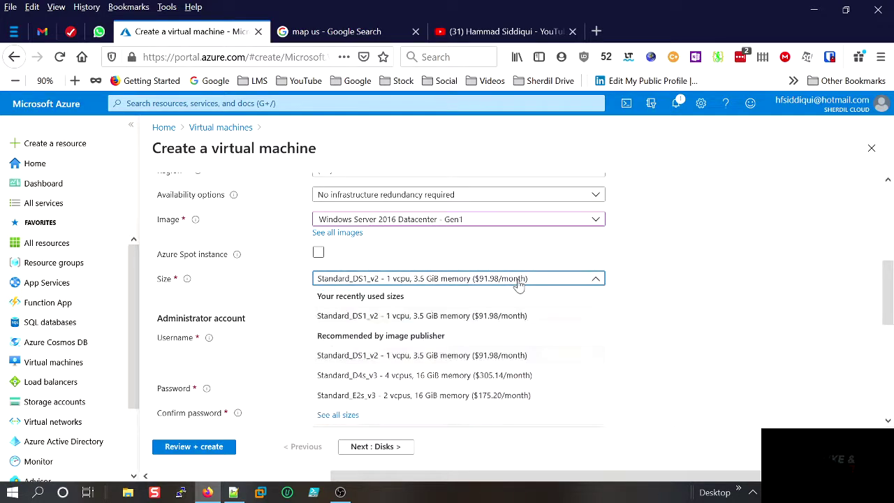
click(643, 293)
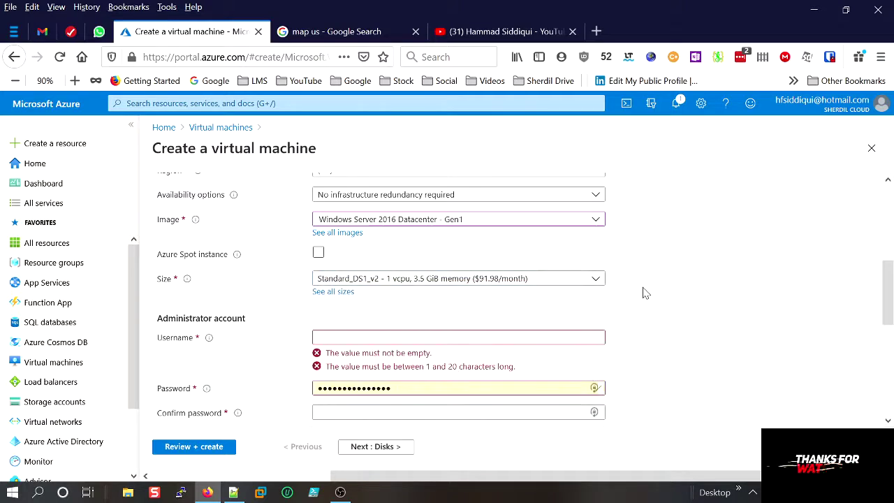
Set the administrator username to testuser and enter a matching password and confirmation.
click(350, 337)
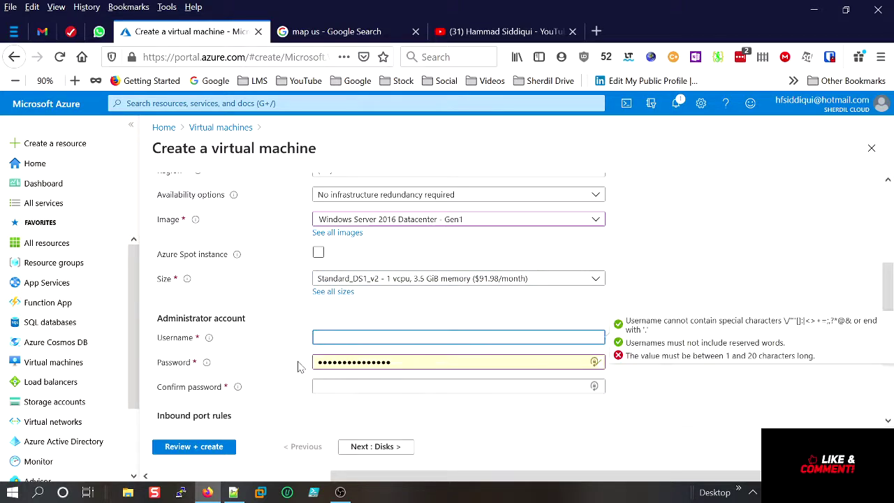
text(test)
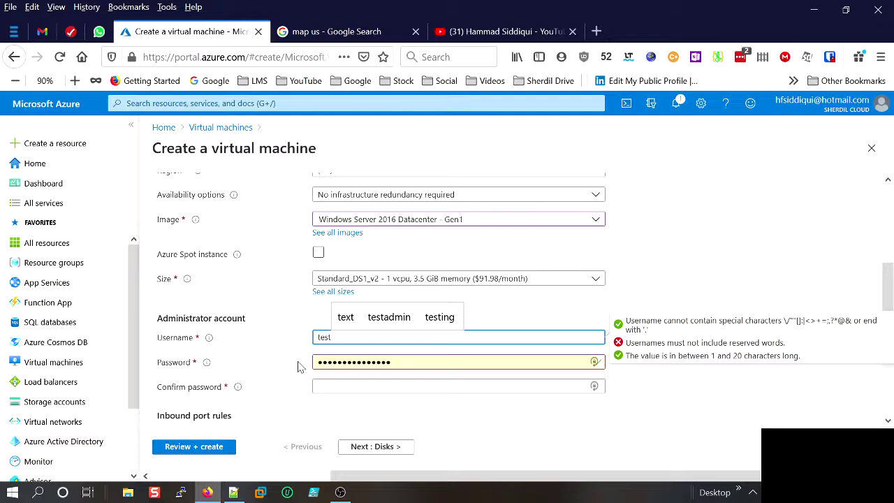
text(user)
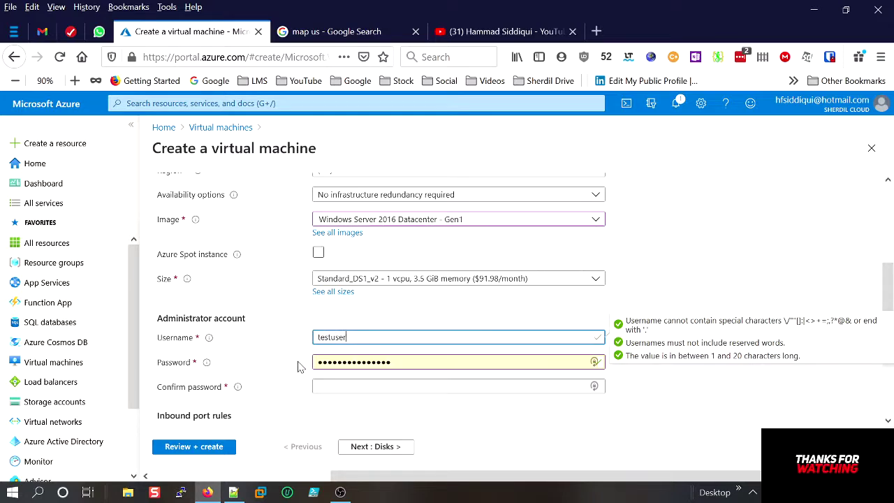
key(Tab)
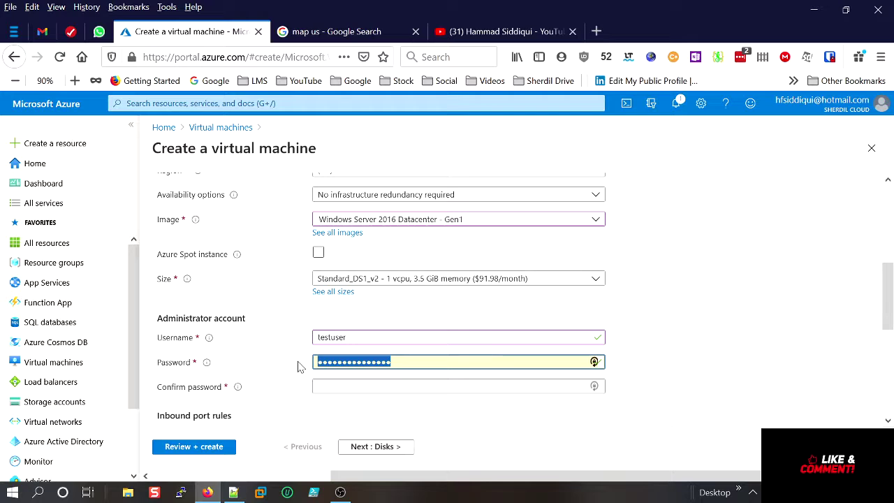
text(P)
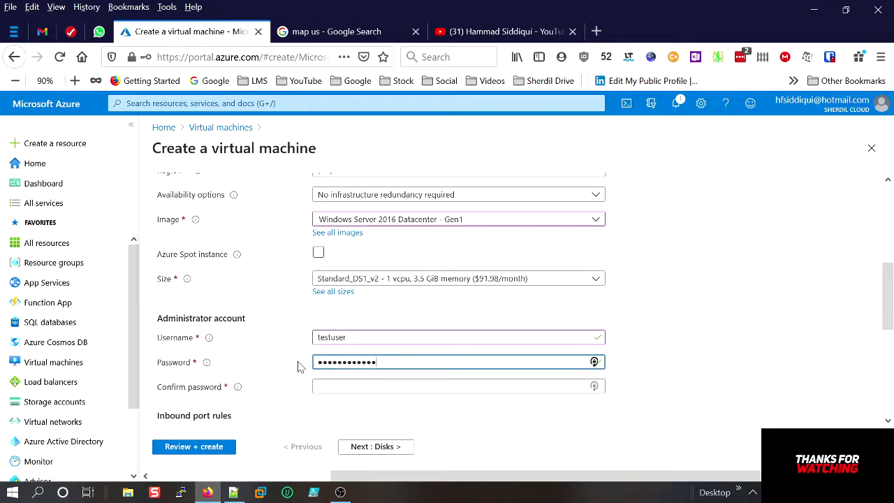
key(Tab)
text(P@ss)
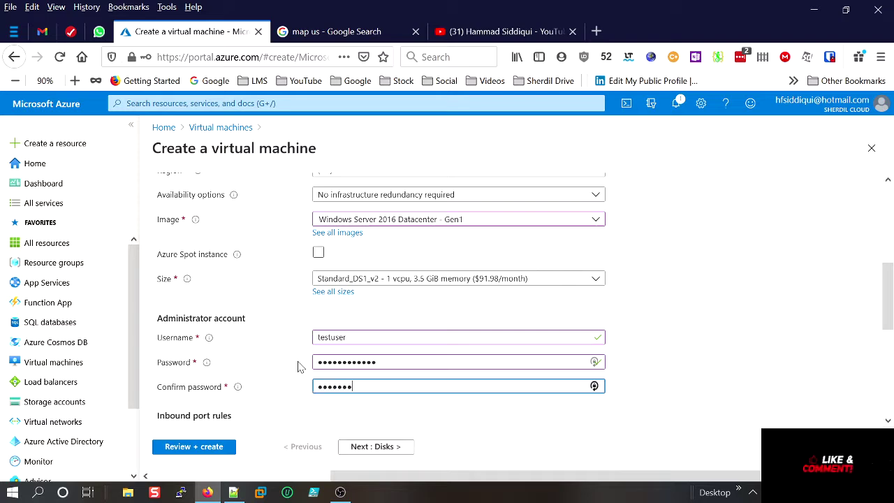
text(w0rd1234)
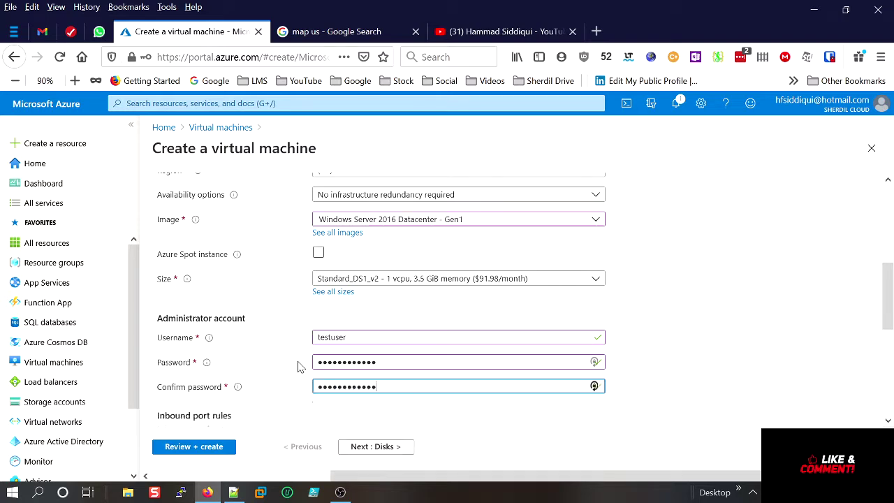
scroll(431, 352, down, 2)
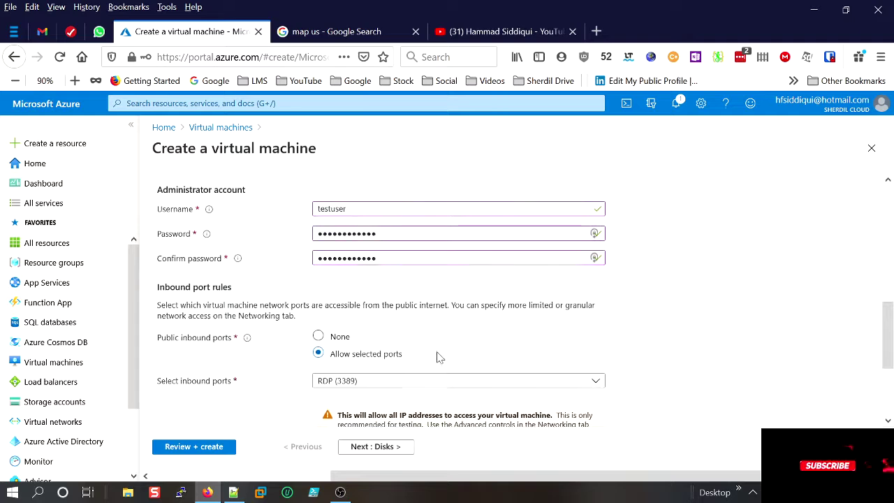
Allow inbound HTTP (80) alongside RDP (3389).
click(353, 383)
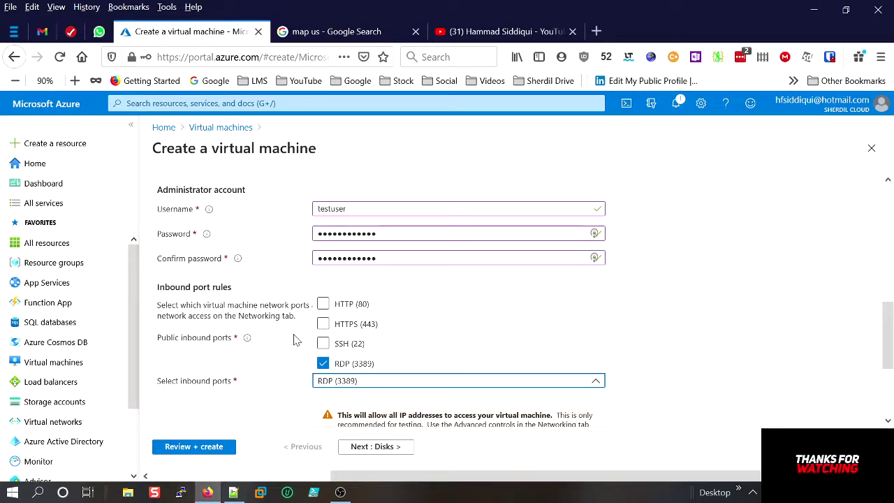
click(323, 306)
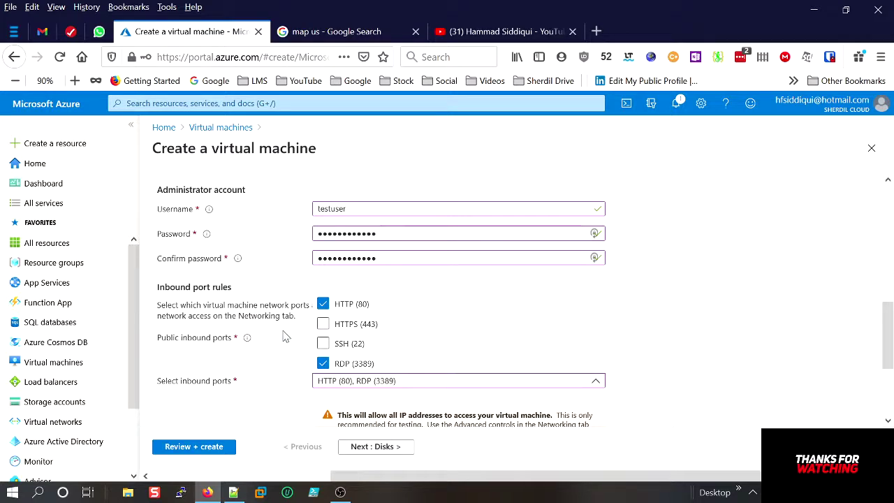
click(287, 334)
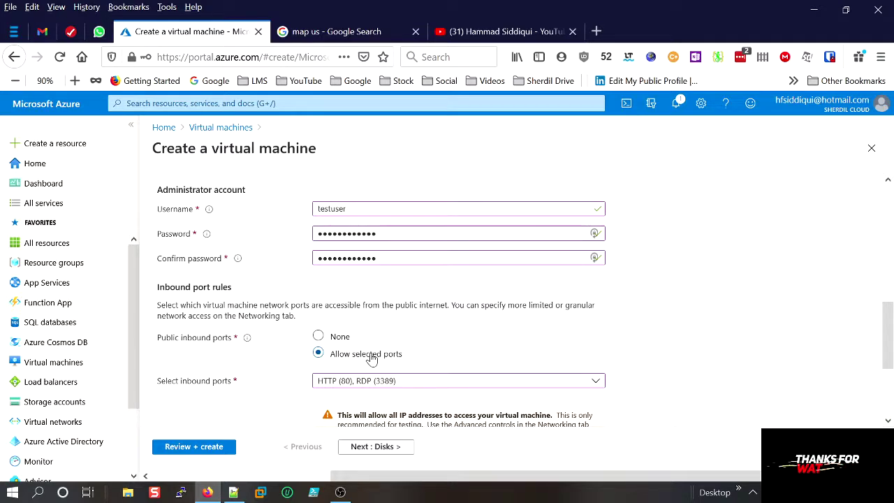
Use an existing Windows Server license, confirm Hybrid Benefit eligibility, and go to Disks.
scroll(649, 362, down, 1)
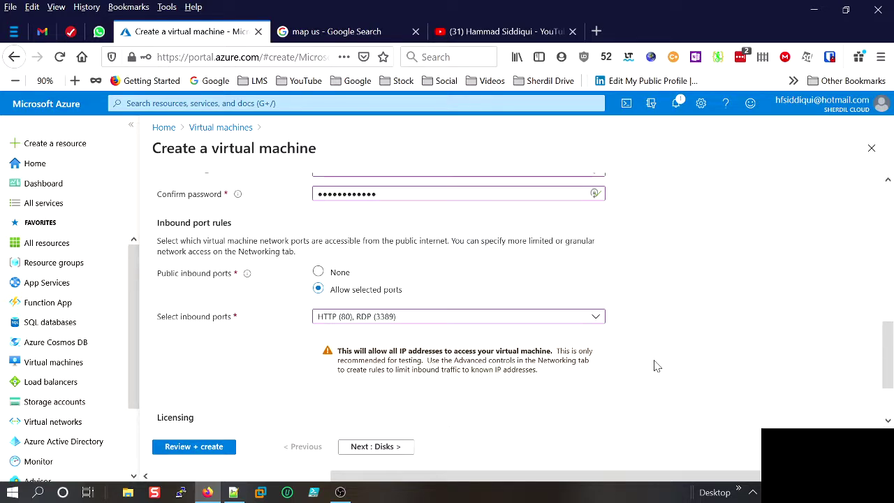
scroll(653, 365, down, 1)
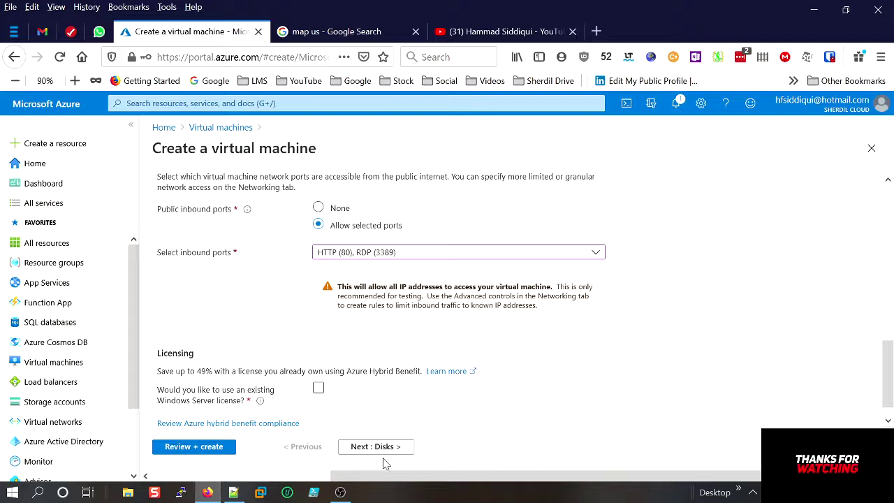
scroll(369, 428, down, 1)
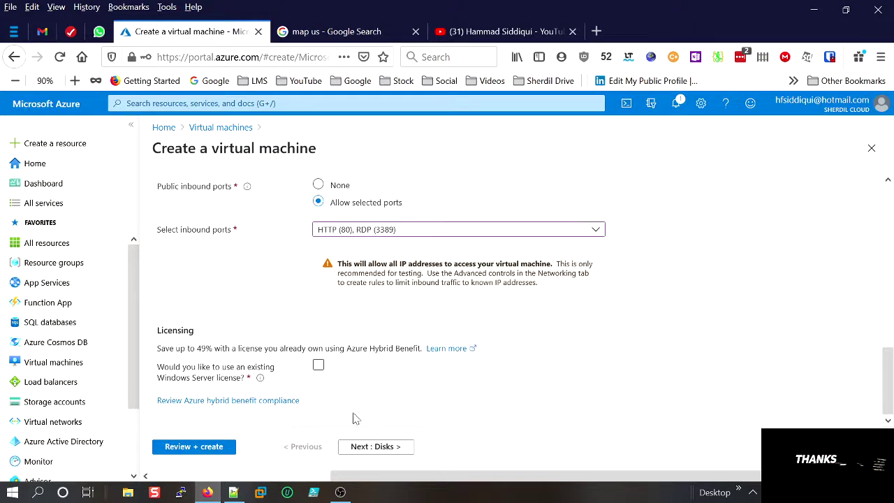
click(318, 365)
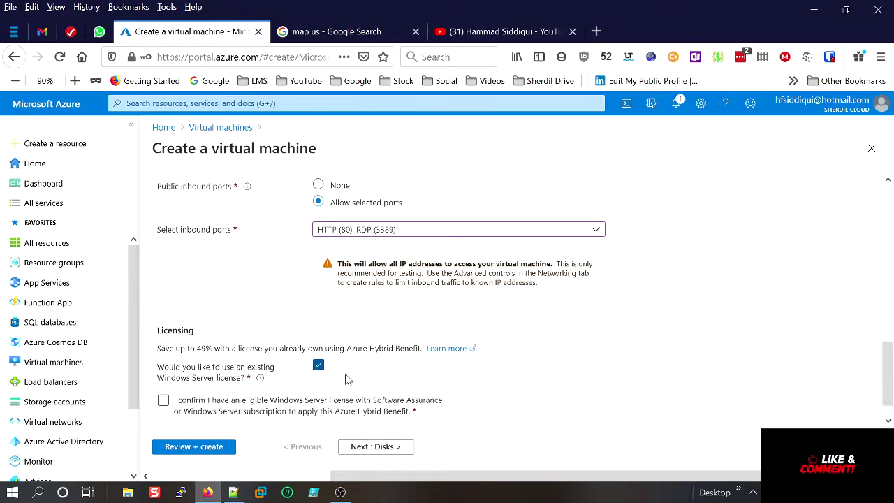
click(162, 400)
click(364, 448)
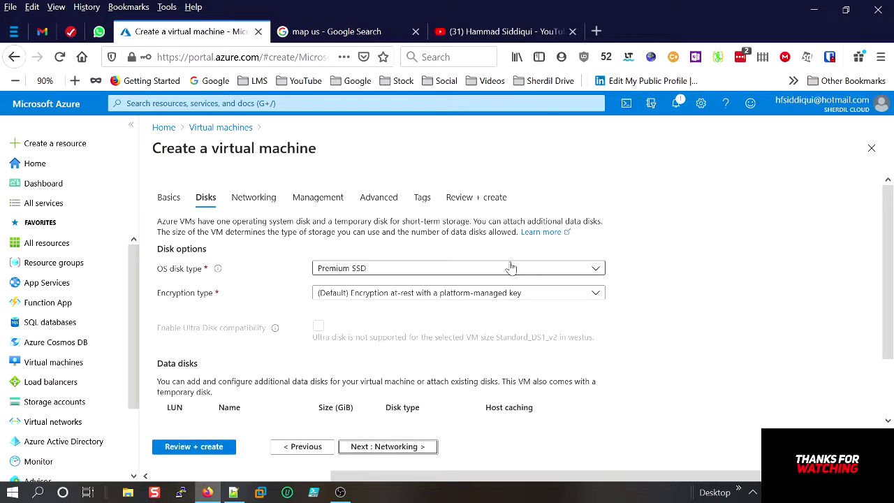
Set the OS disk type to Standard HDD and continue to Networking.
click(512, 271)
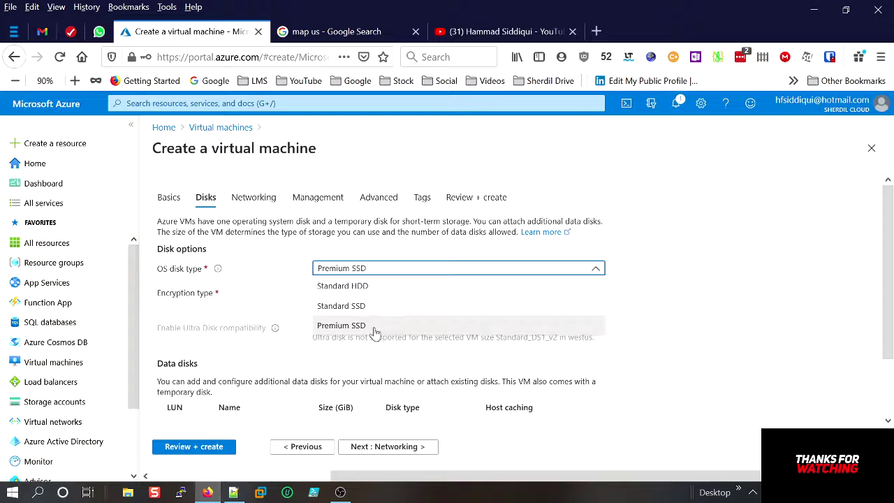
click(381, 287)
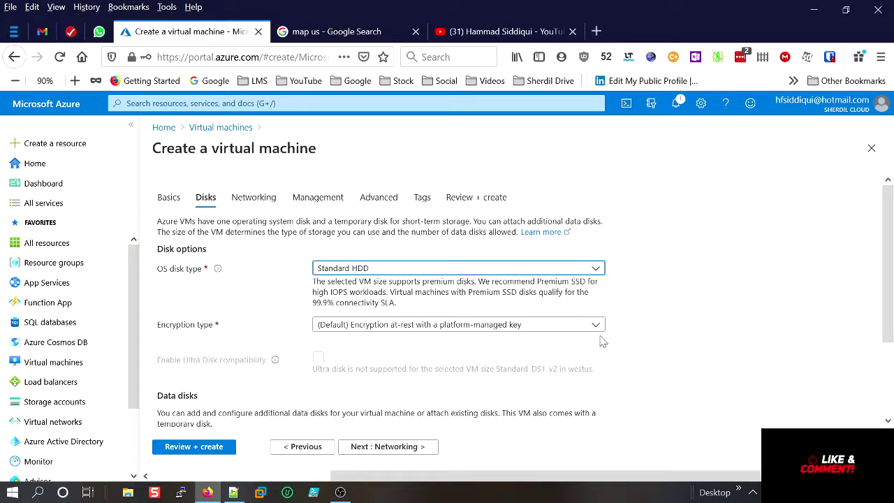
scroll(603, 340, down, 3)
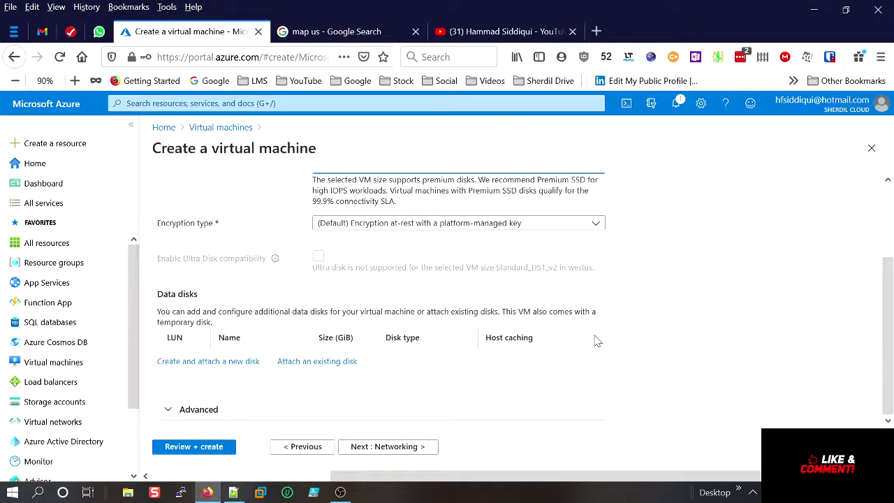
click(393, 449)
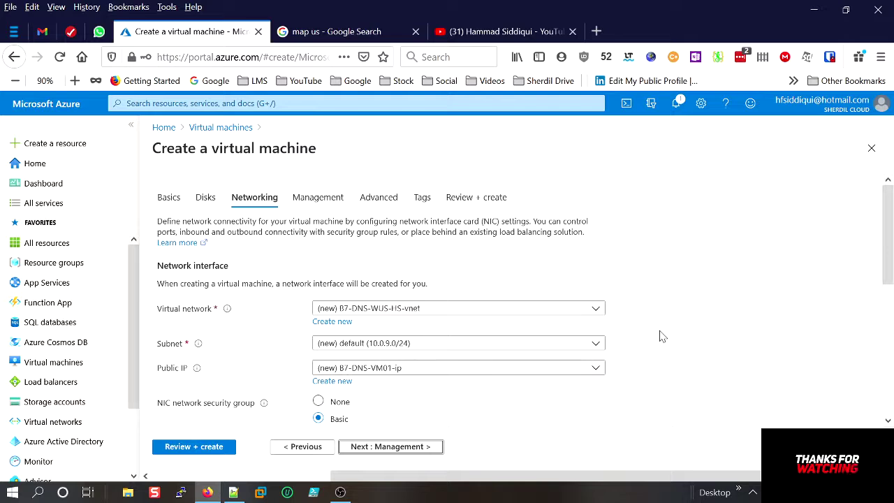
scroll(663, 337, down, 1)
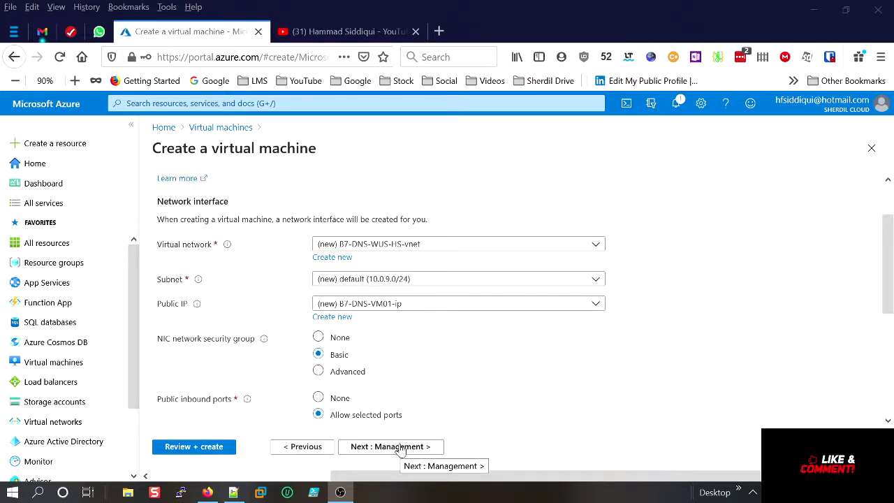
Disable boot diagnostics in the Management settings.
click(400, 447)
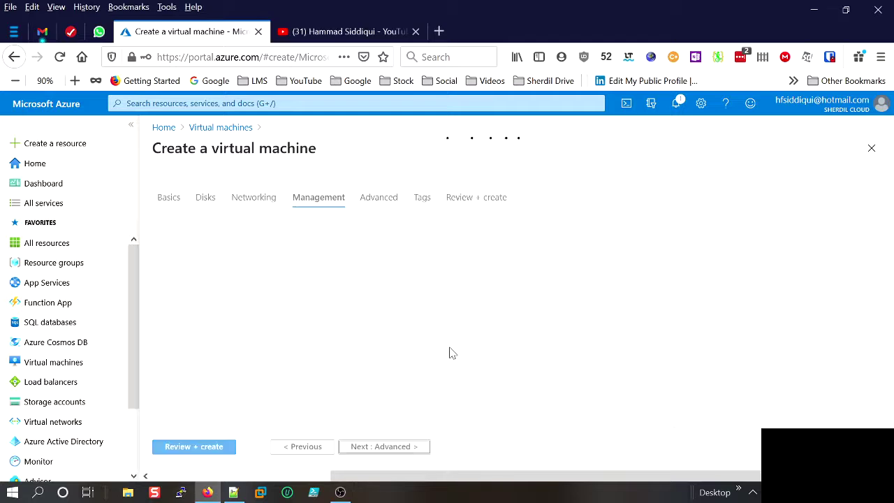
scroll(451, 351, down, 2)
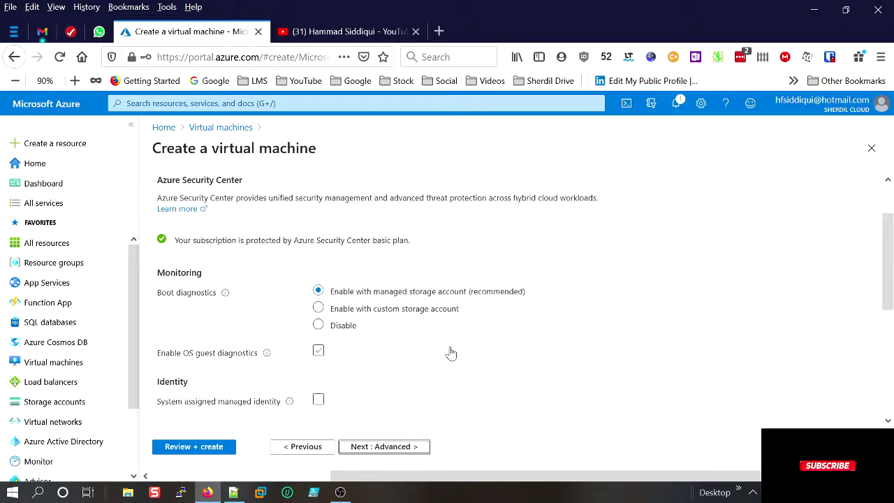
click(337, 328)
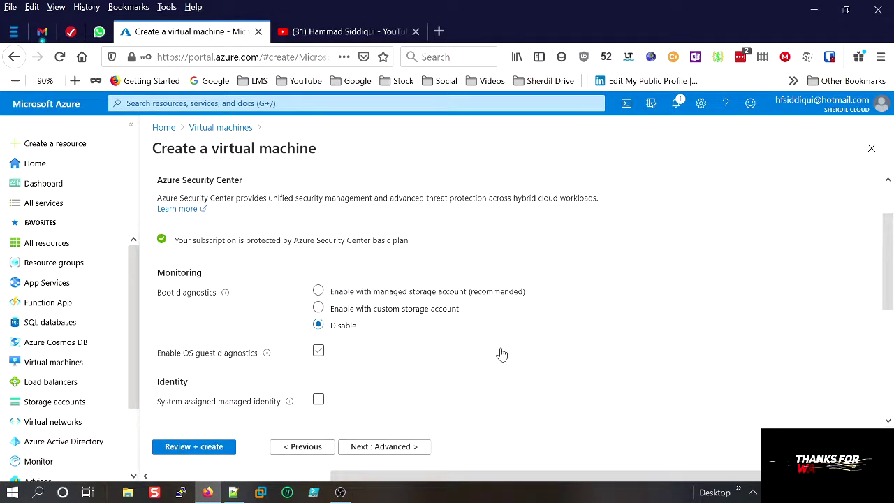
scroll(503, 355, down, 2)
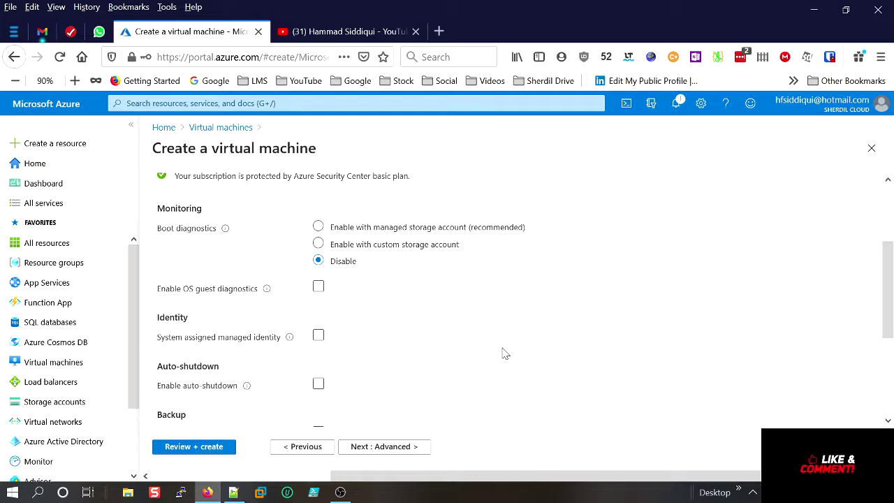
scroll(503, 354, down, 2)
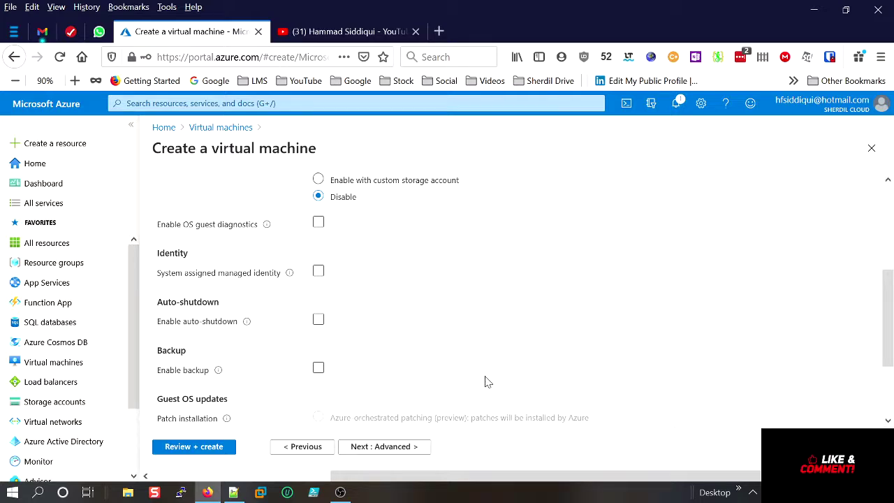
Pass through the Advanced settings, leaving custom data empty, to reach Tags.
click(406, 447)
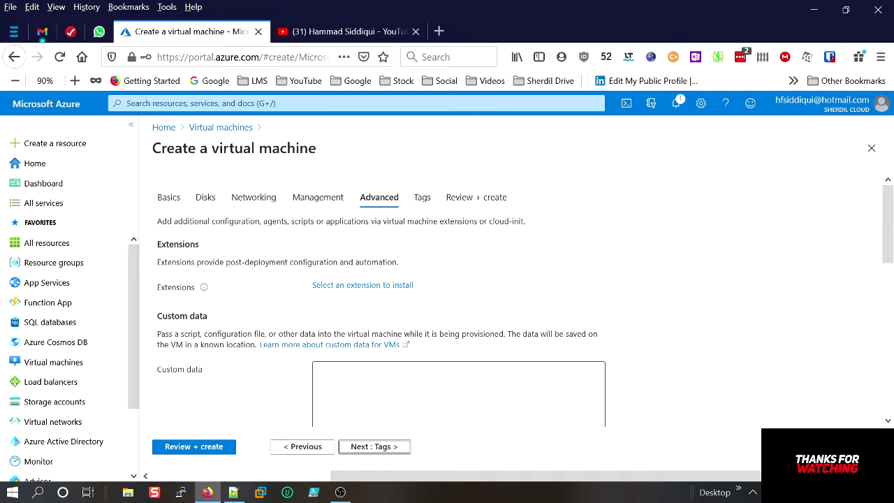
scroll(503, 300, down, 2)
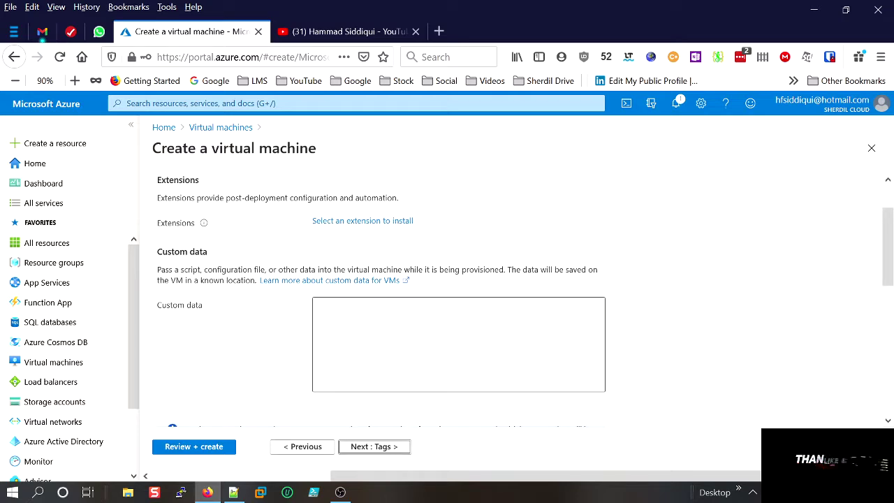
click(458, 344)
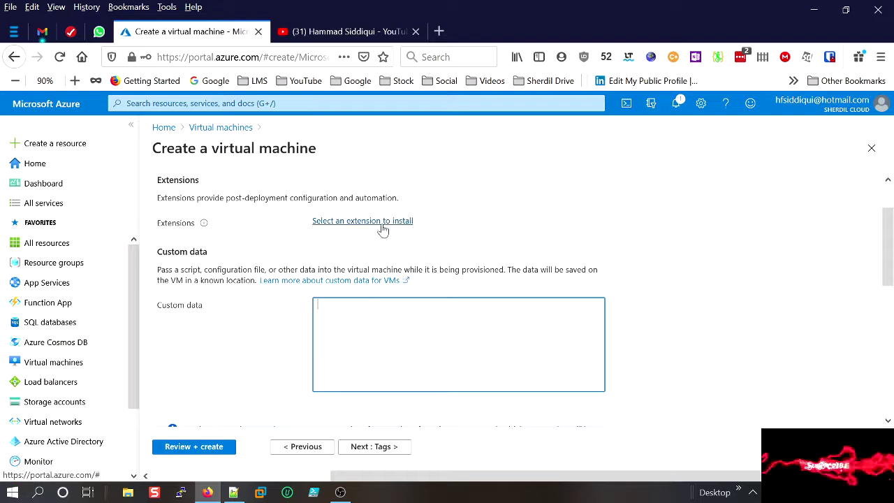
click(387, 449)
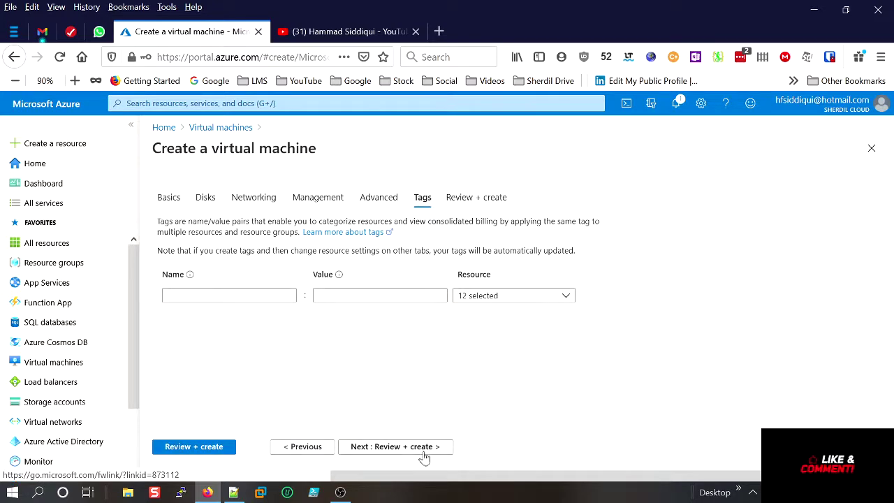
Pass validation on Review + create and create B7-DNS-VM01.
click(424, 450)
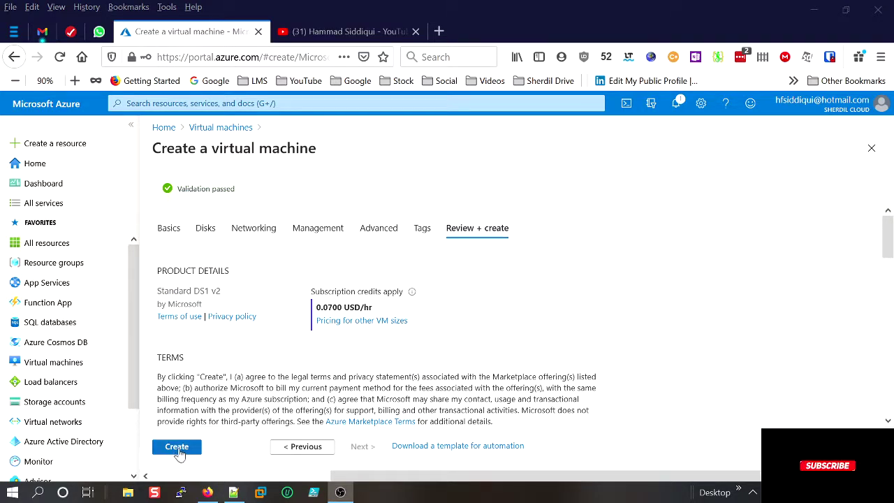
click(179, 451)
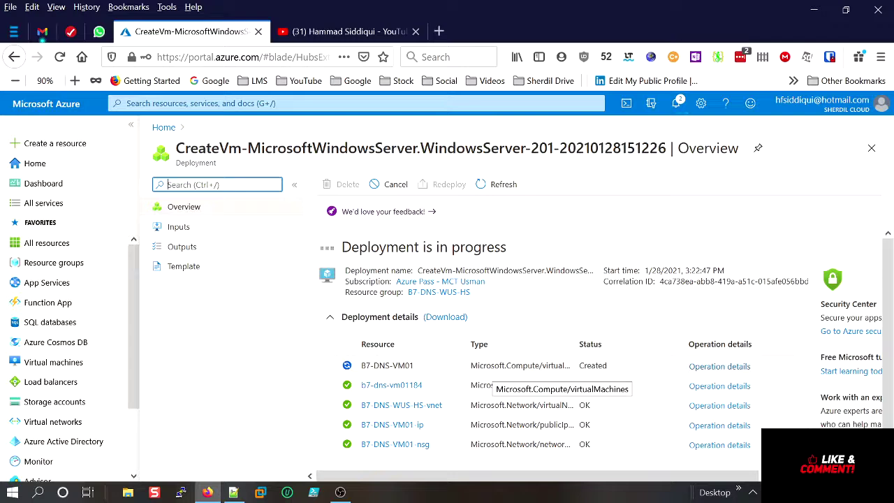
From Home, open Virtual machines and choose Add > Virtual machine.
click(165, 127)
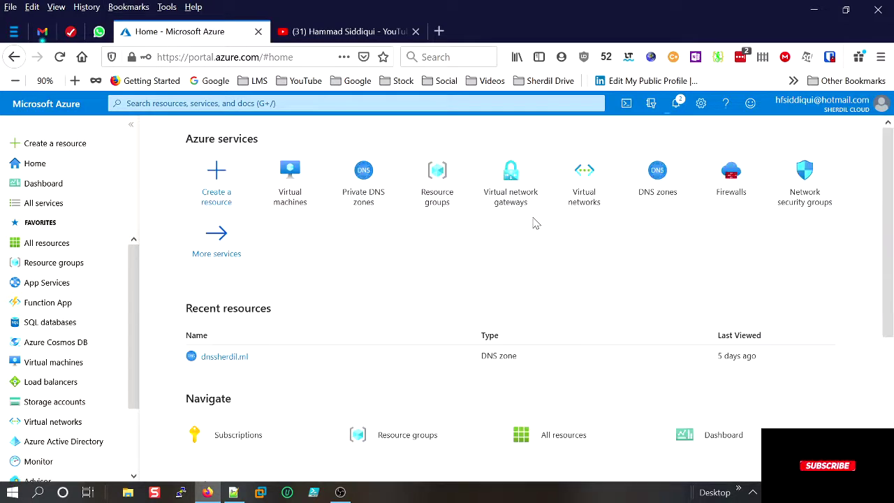
click(304, 175)
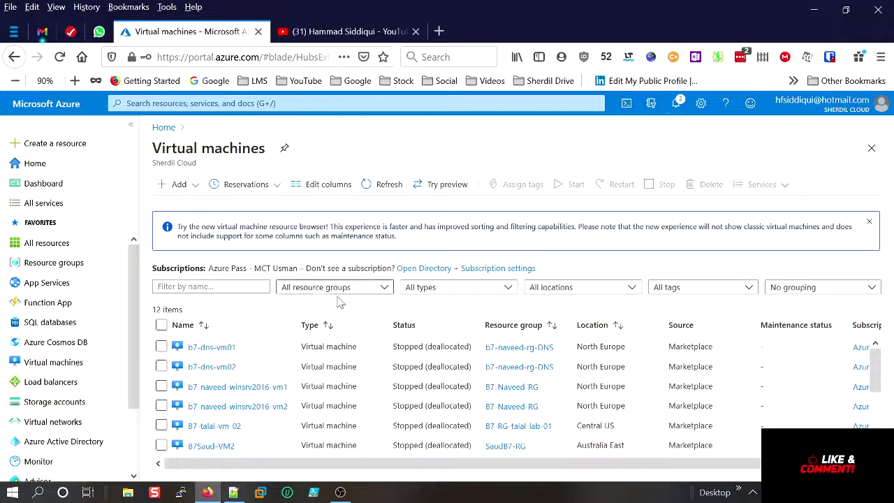
click(188, 185)
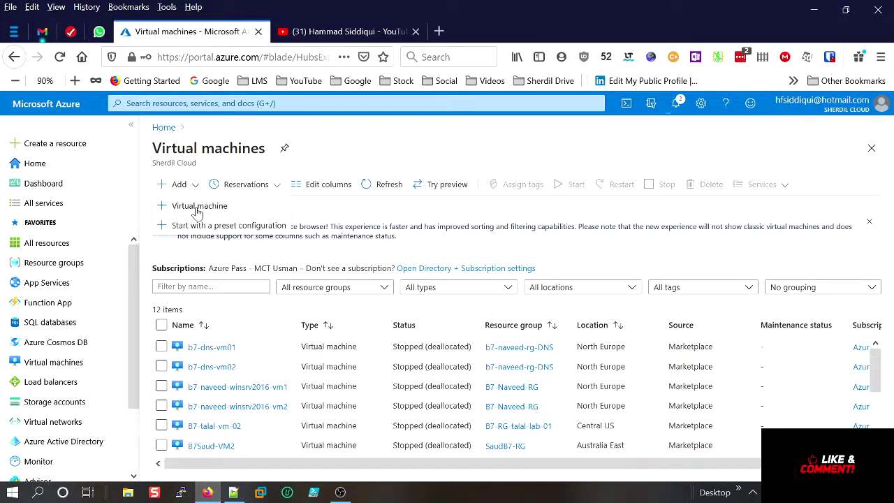
click(198, 208)
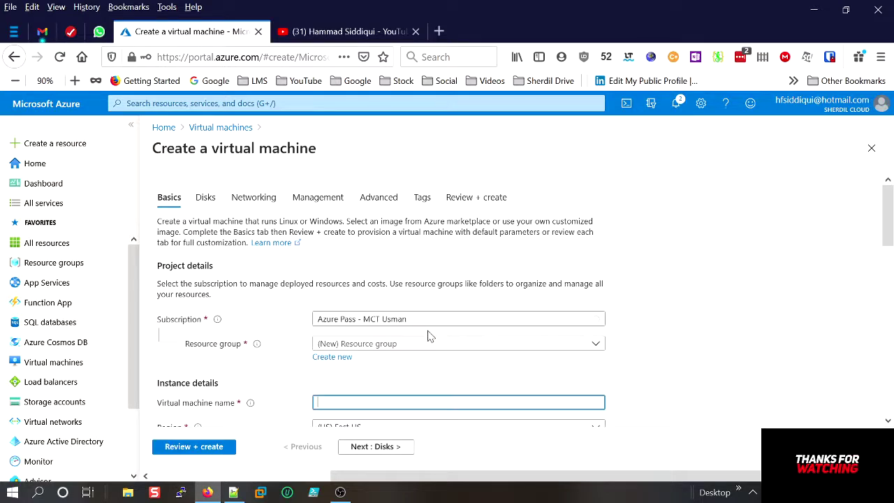
Put the VM in resource group B7-DNS-WUS-HS and name it B7-DNS-VM02.
click(374, 347)
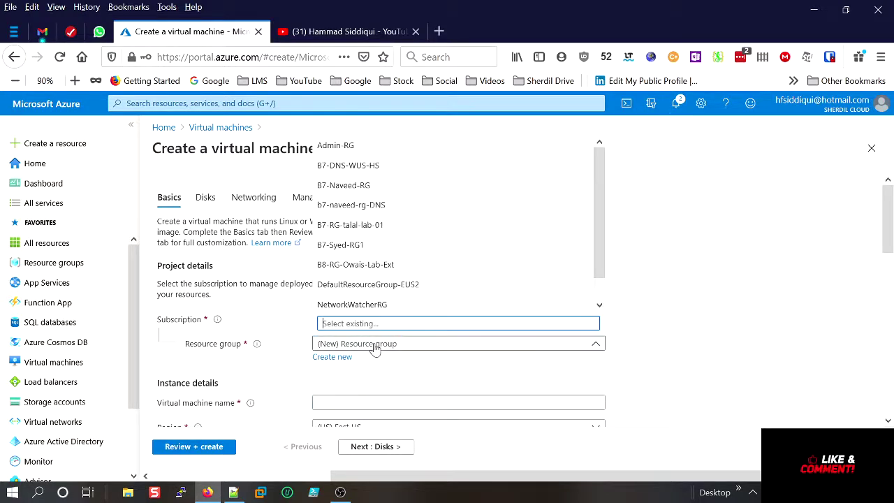
click(348, 165)
scroll(727, 292, down, 3)
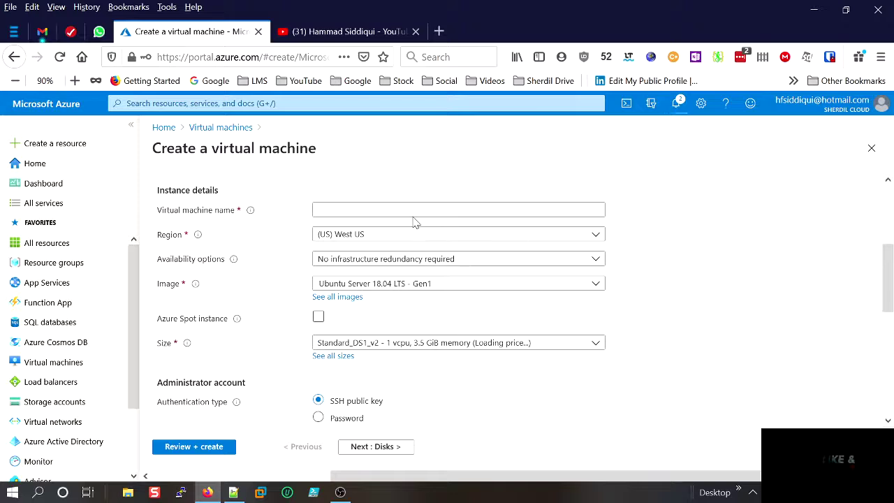
click(417, 210)
text(B)
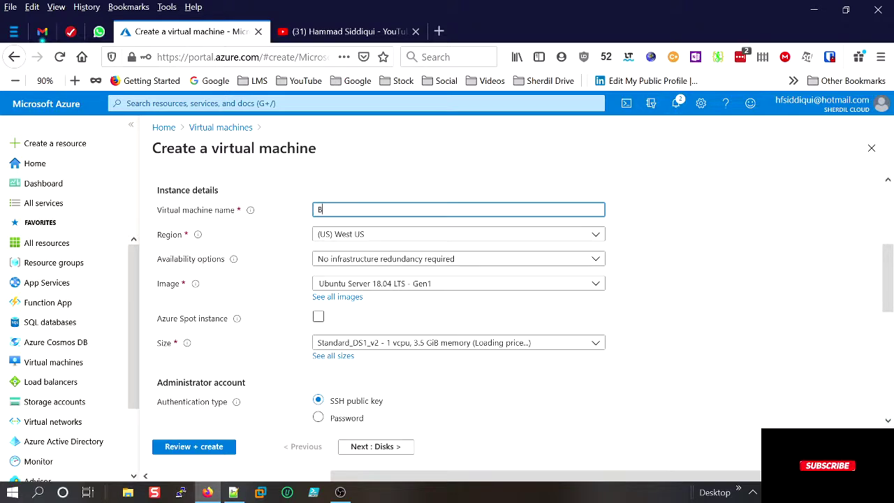
text(7-DNS)
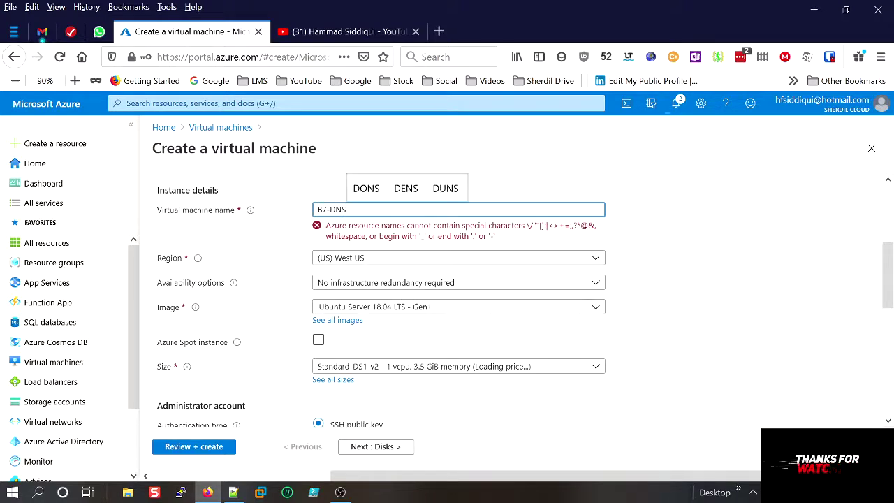
text(-VM02)
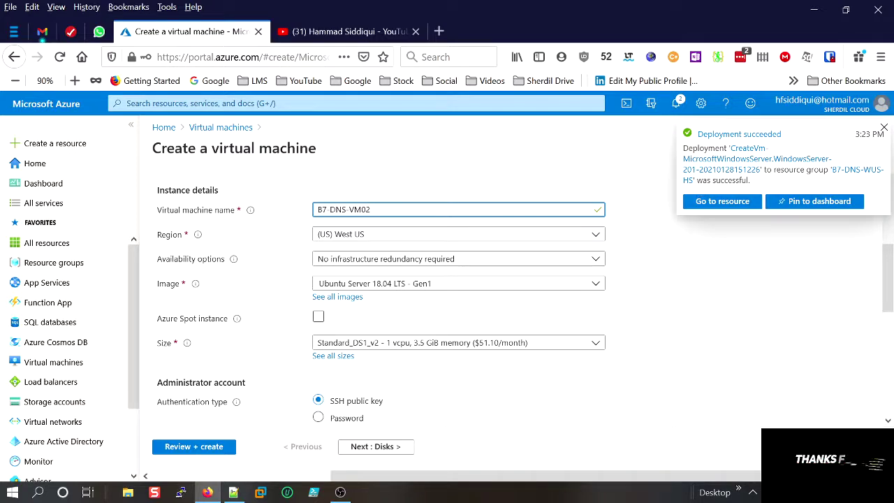
Open the virtual machines list in a separate tab, then bring up the form's image list.
right_click(234, 129)
click(289, 141)
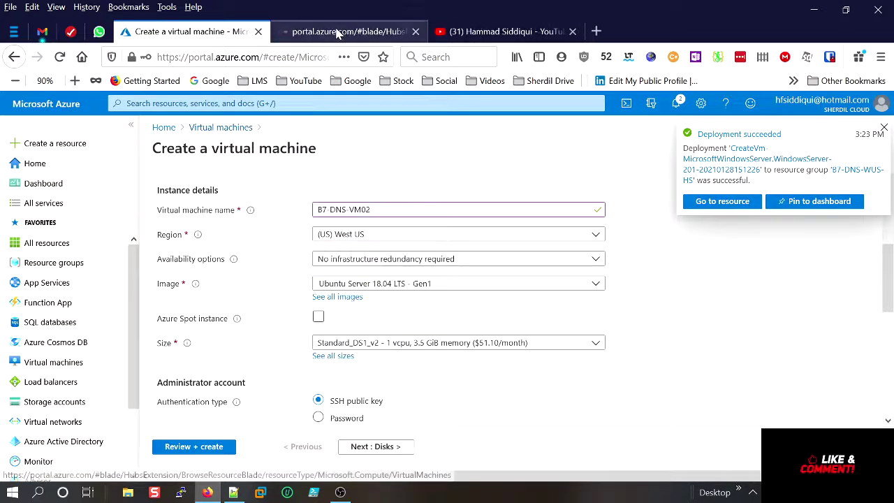
click(337, 33)
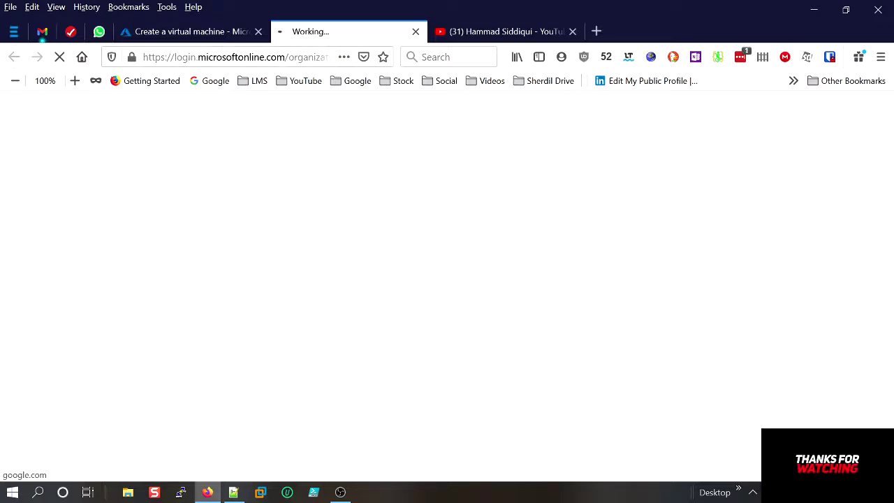
click(197, 36)
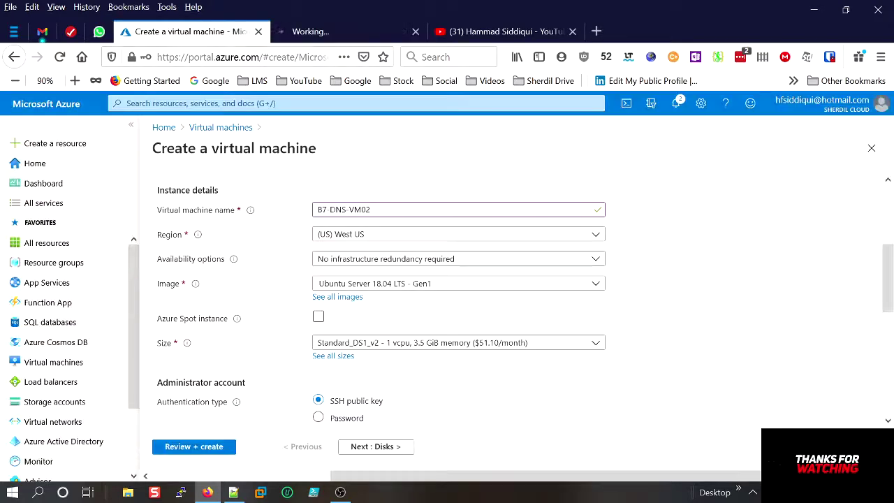
click(428, 285)
scroll(603, 356, down, 2)
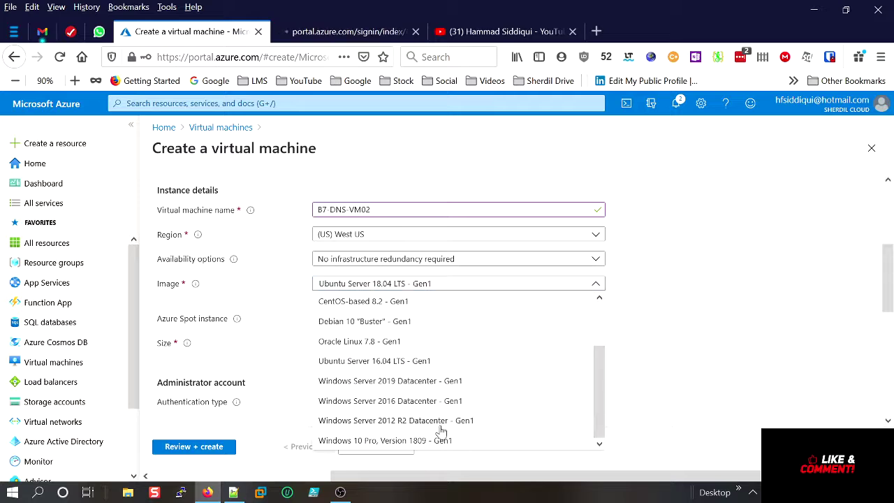
Choose Windows Server 2016 Datacenter and set an administrator username with a matching password.
click(413, 403)
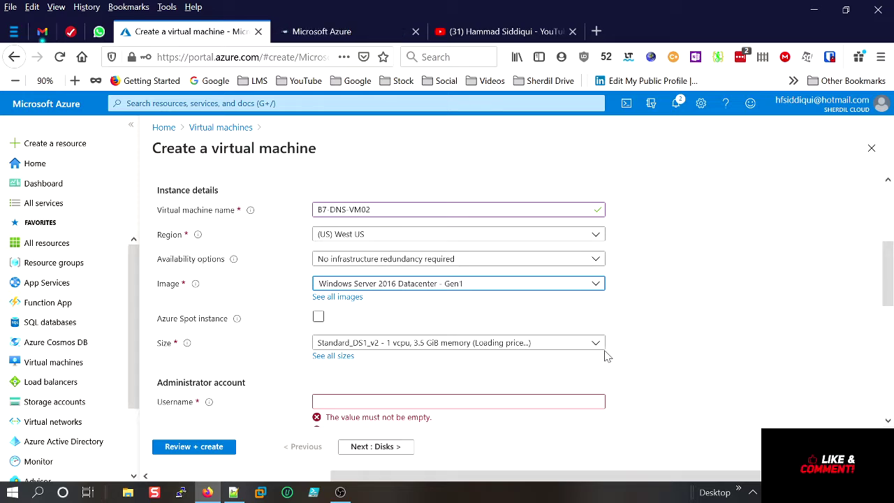
scroll(698, 346, down, 3)
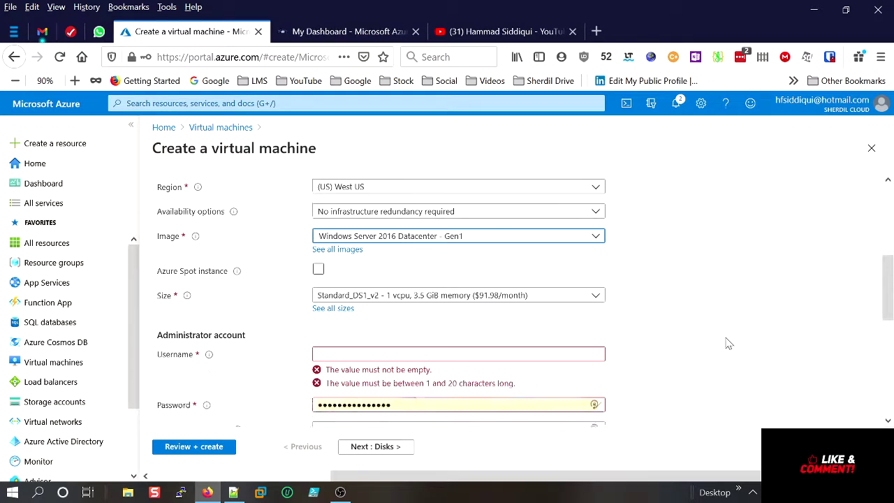
click(317, 272)
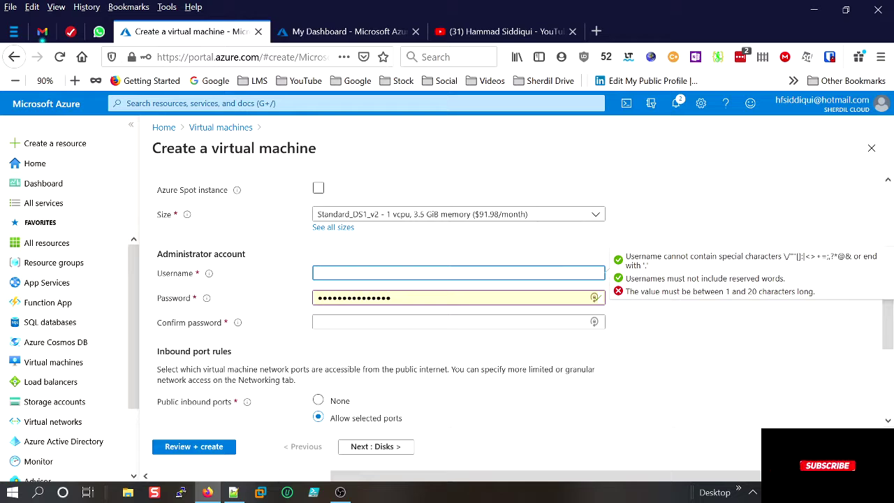
text(testadm)
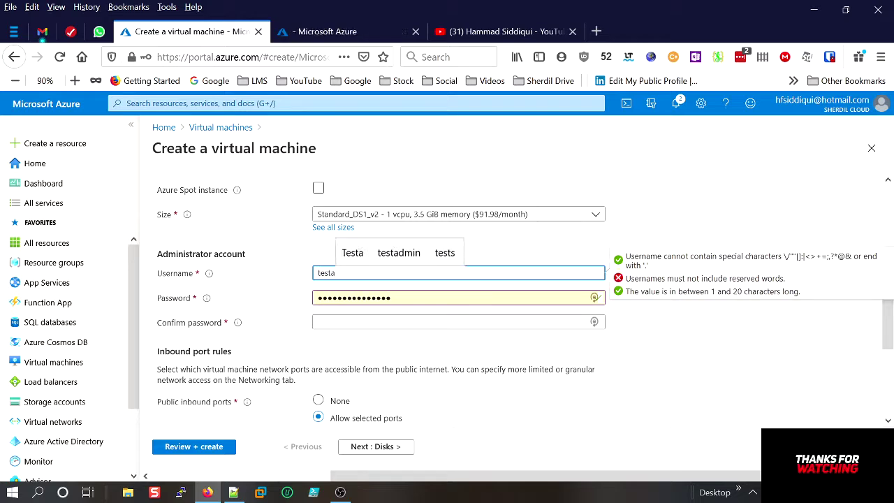
key(BackSpace)
key(BackSpace)
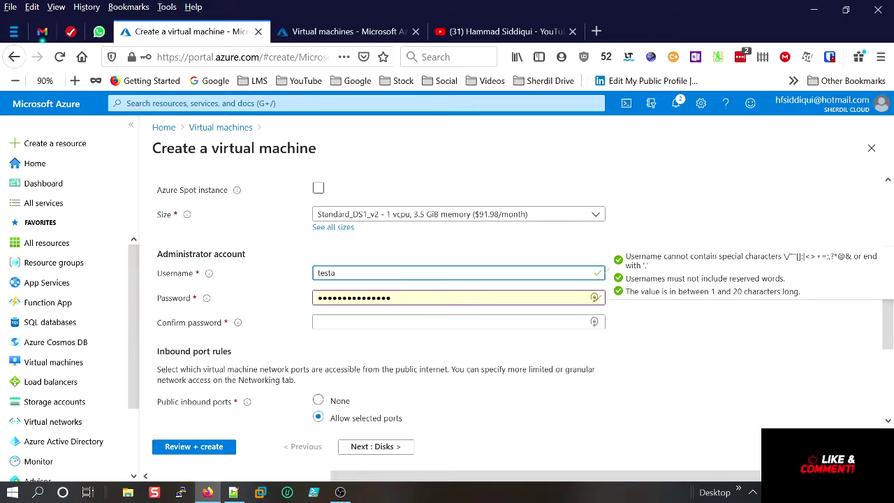
text(dmin)
key(Tab)
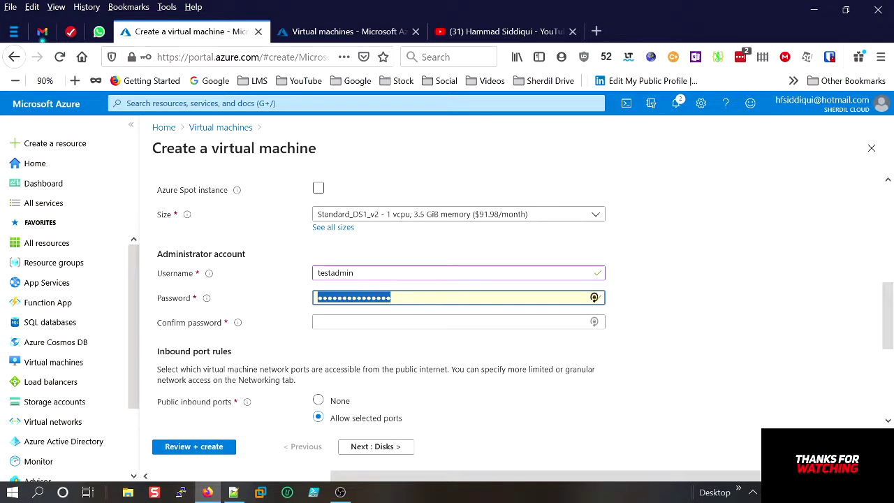
text(Pa)
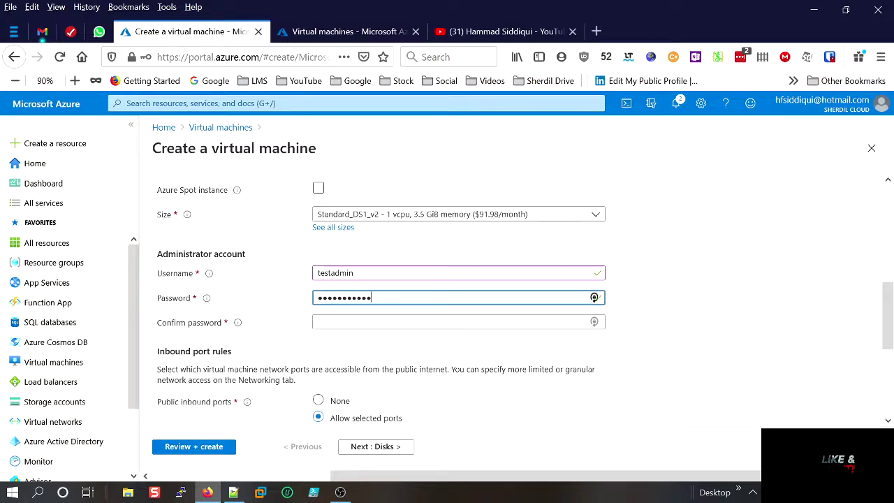
text(3)
key(Tab)
text(P)
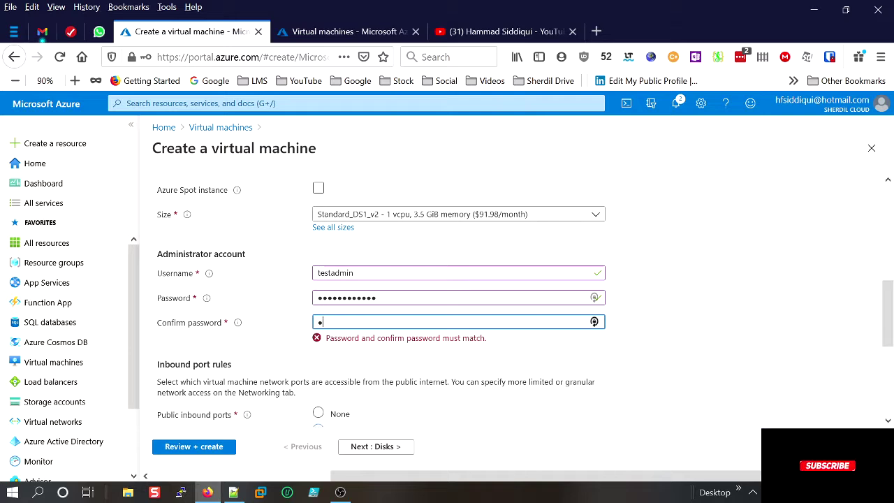
key(BackSpace)
text(••••••)
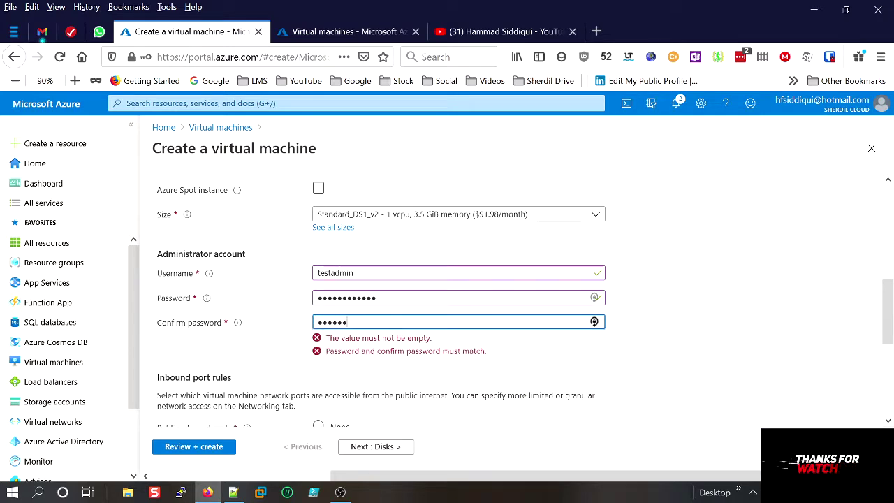
text(••••)
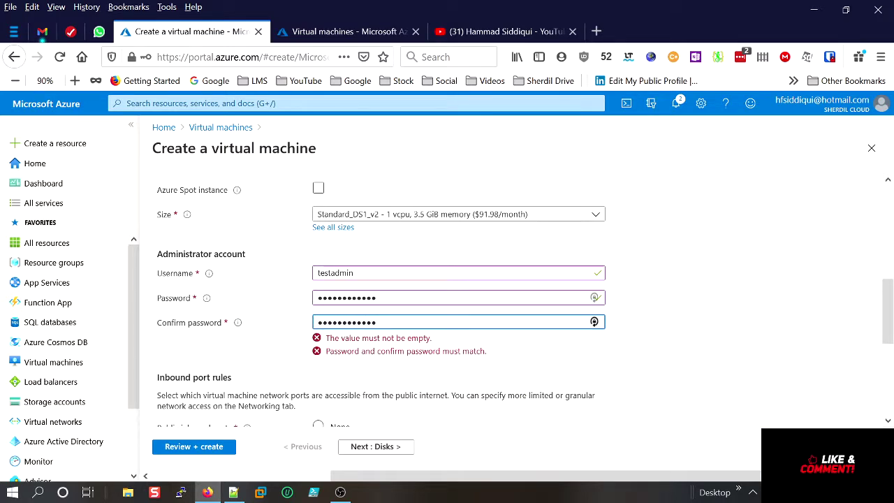
click(664, 345)
Allow inbound HTTP (80) in addition to RDP (3389).
scroll(634, 349, down, 2)
scroll(634, 350, down, 1)
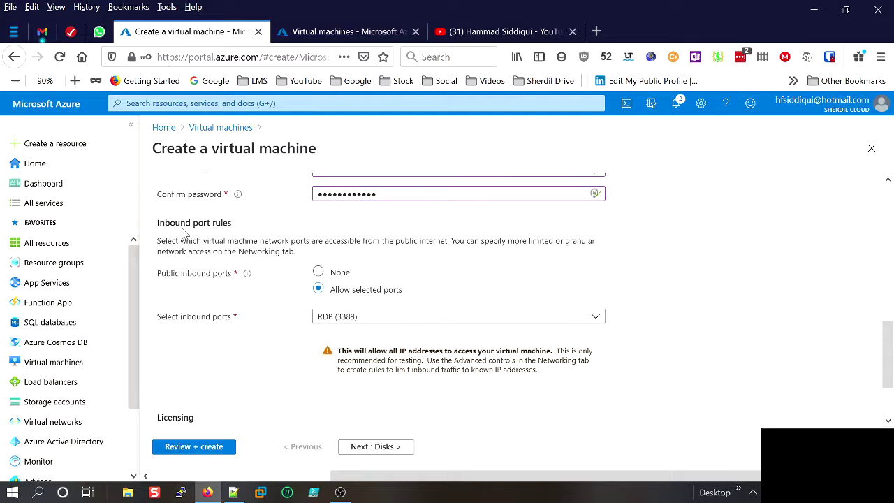
click(342, 316)
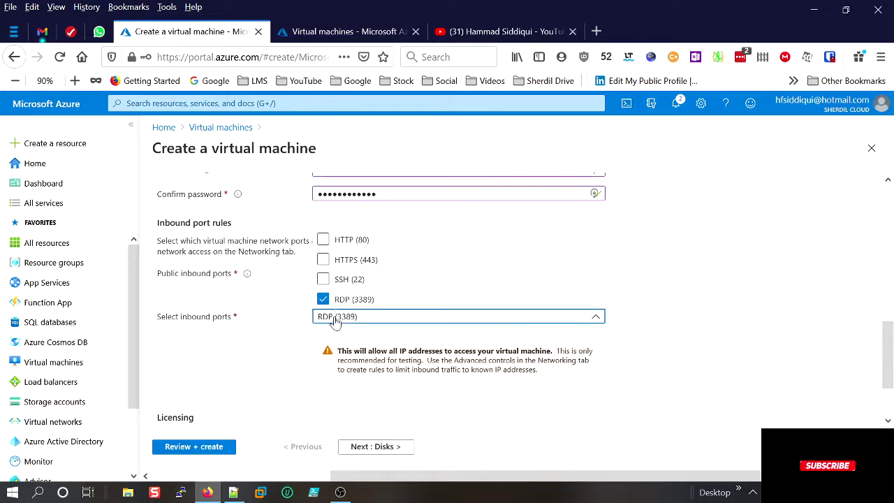
click(325, 241)
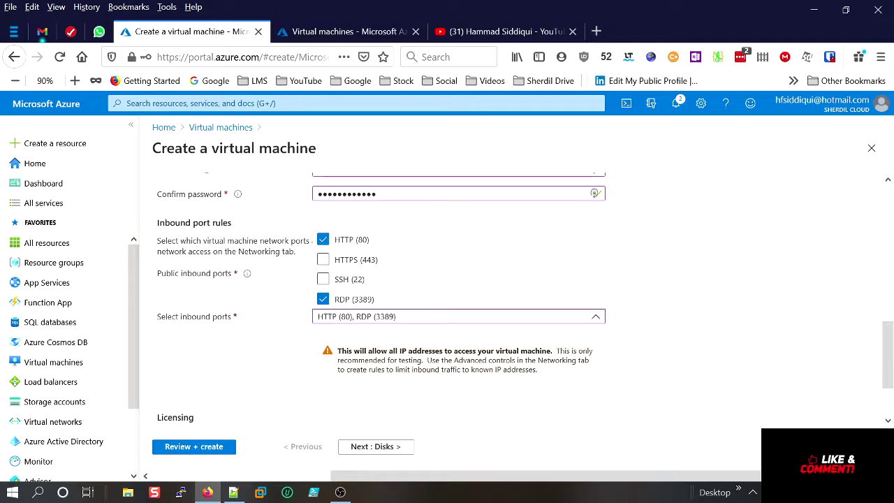
click(734, 314)
Apply an existing Windows Server license, confirm Hybrid Benefit eligibility, and continue to Disks.
scroll(782, 336, down, 2)
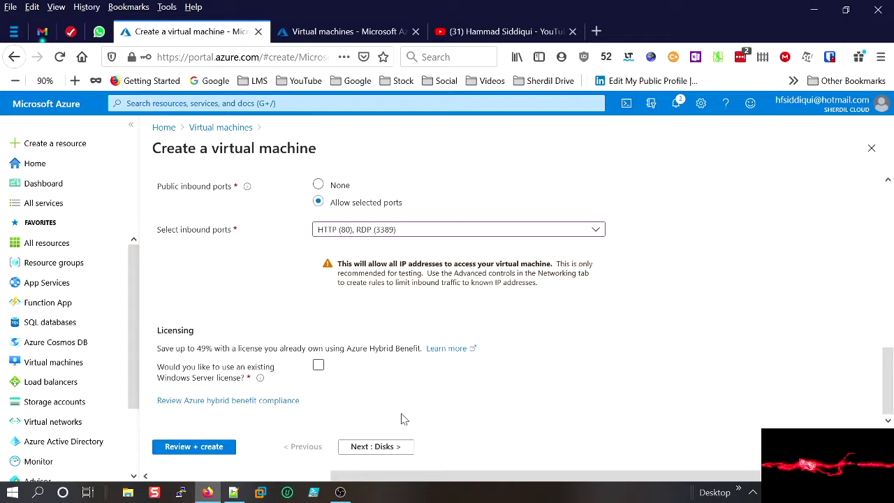
click(319, 365)
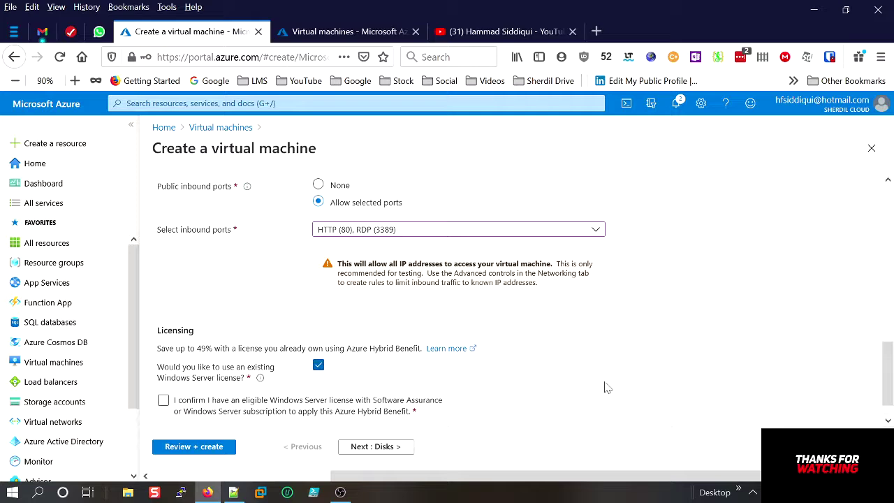
click(162, 399)
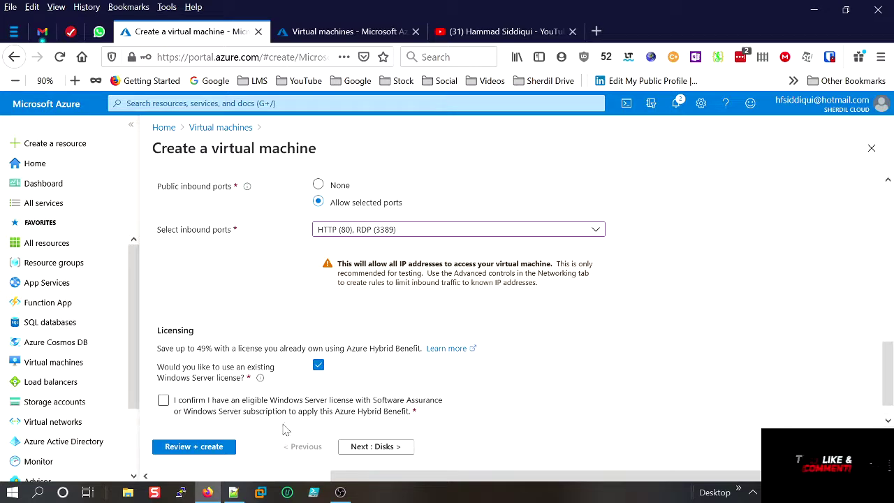
click(163, 404)
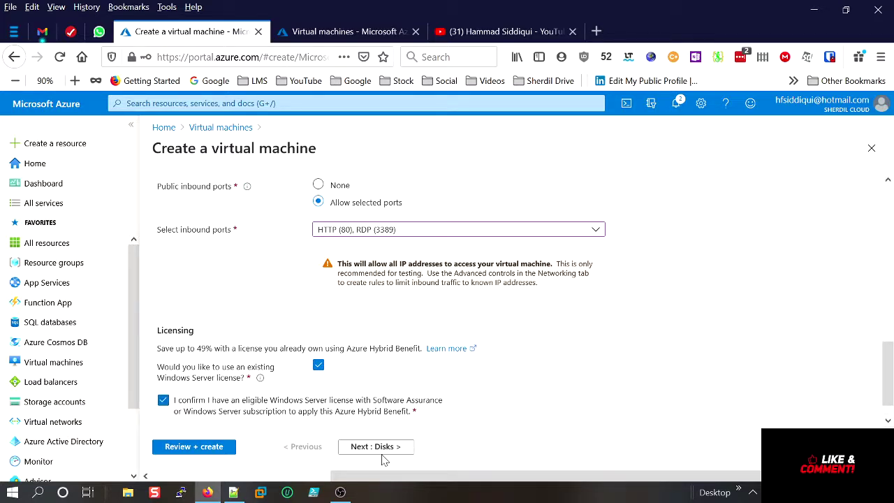
click(378, 447)
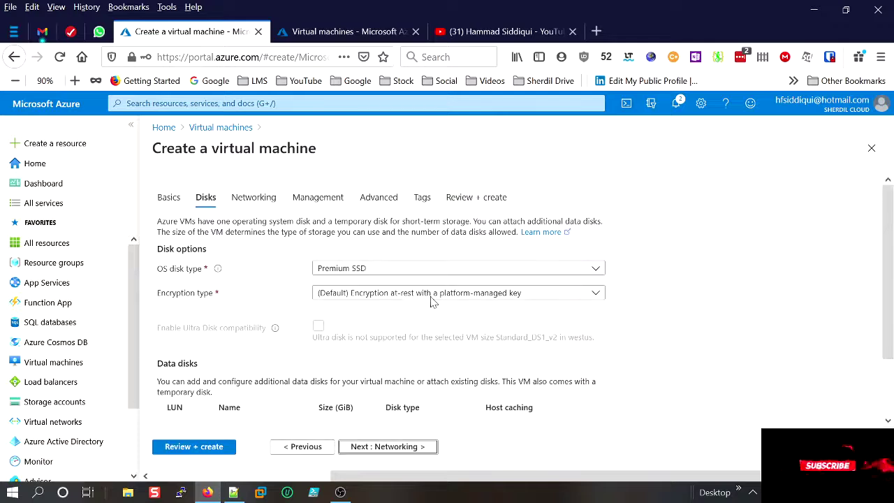
Use Standard HDD for the OS disk and accept the default networking (B7-DNS-WUS-HS-vnet, B7-DNS-VM02-ip).
click(394, 272)
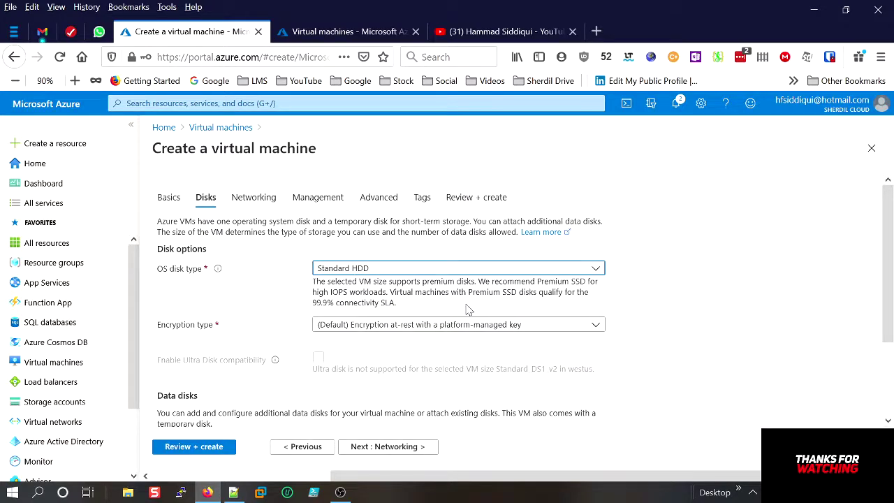
scroll(469, 310, down, 3)
click(411, 450)
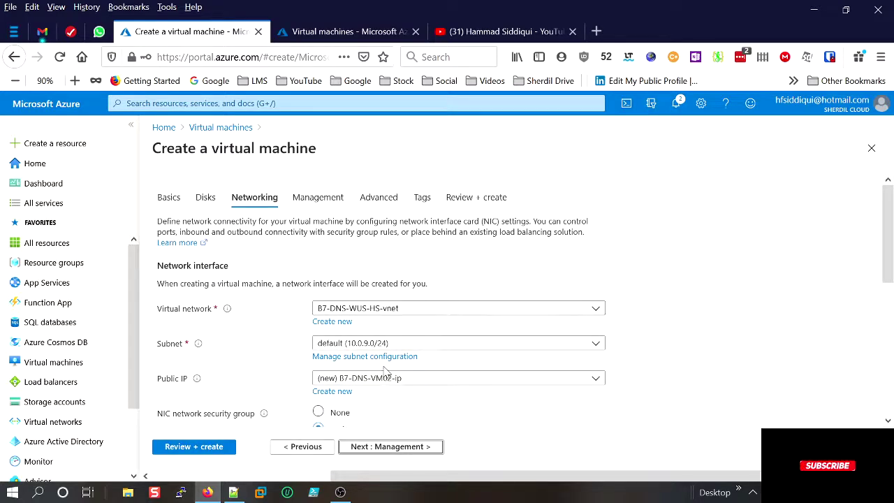
scroll(383, 372, down, 2)
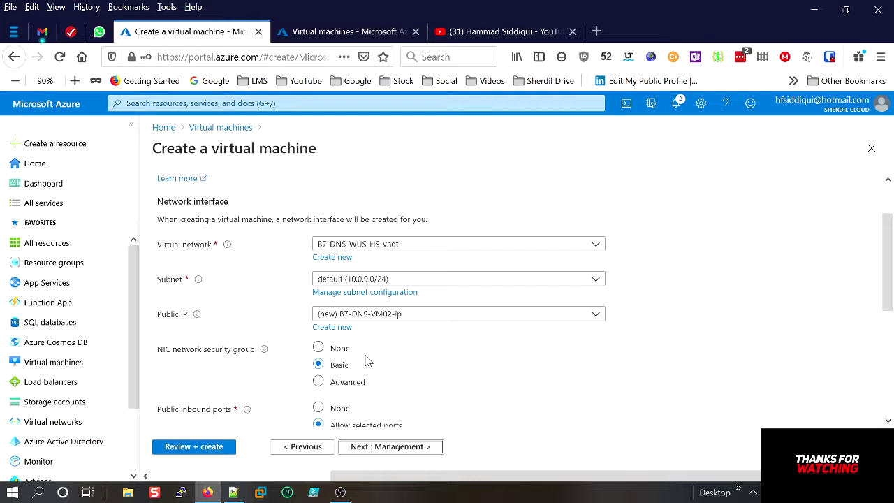
scroll(369, 361, down, 4)
click(412, 449)
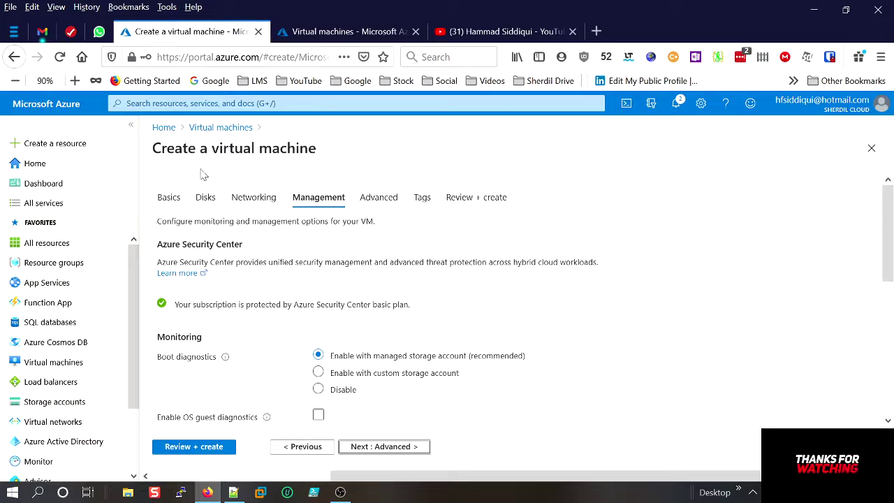
Change B7-DNS-VM02's region to (US) East US and move on to the Disks step.
click(169, 198)
scroll(526, 302, down, 3)
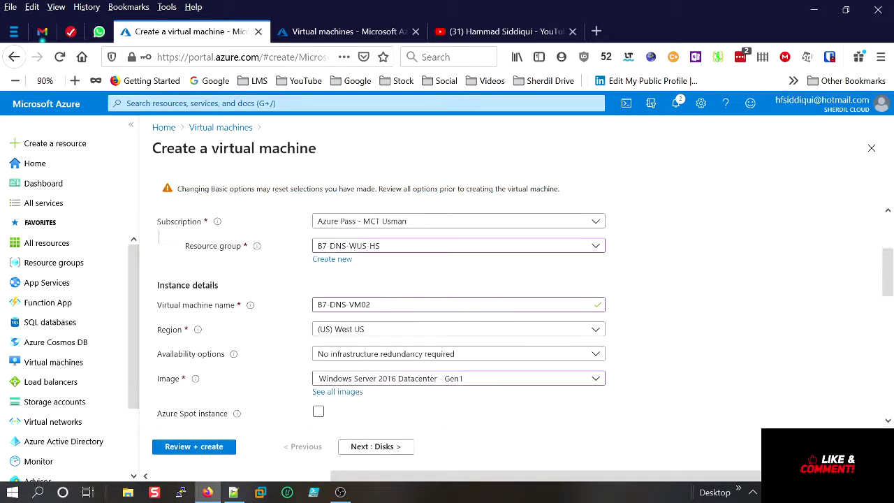
click(407, 331)
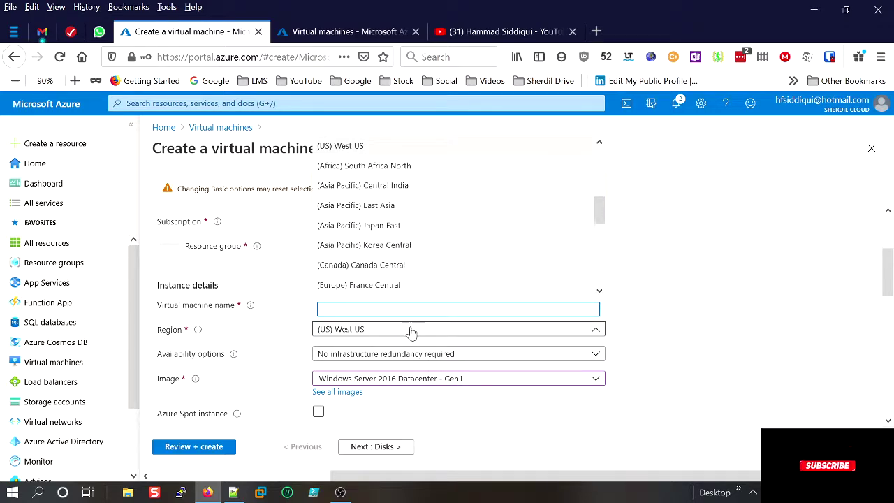
drag(598, 211, 585, 154)
key(Escape)
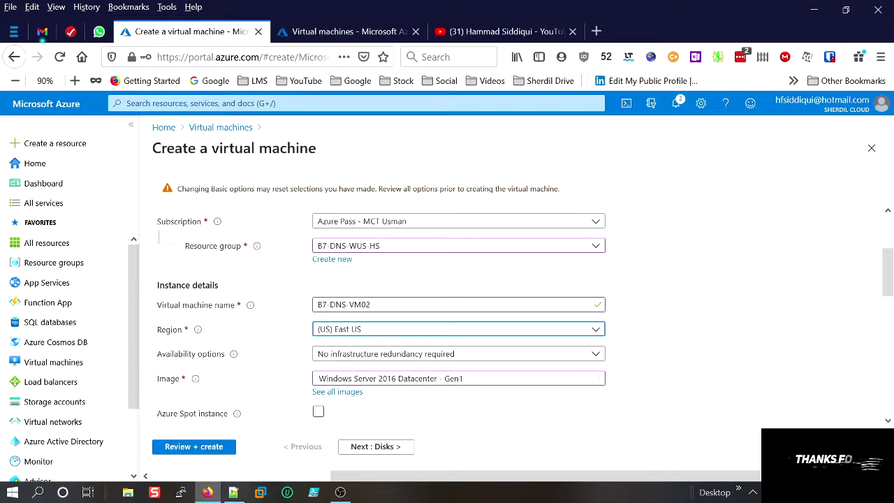
click(404, 444)
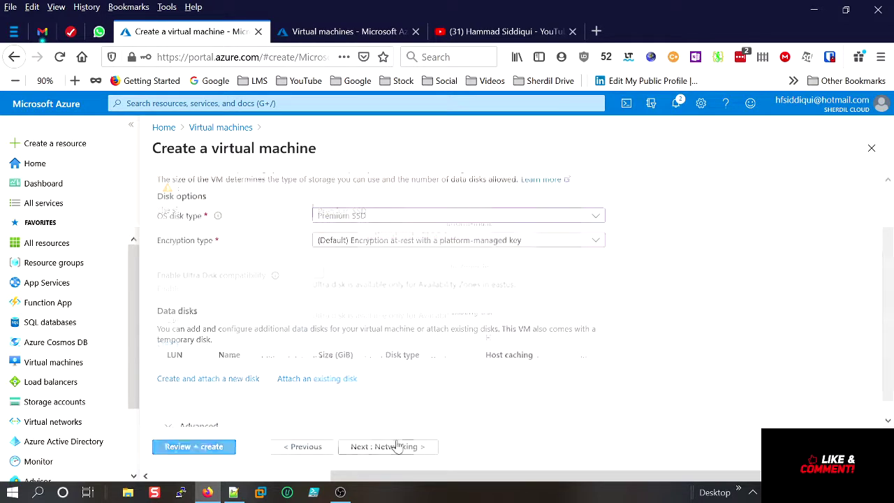
Use a Standard HDD OS disk and advance through Networking, Management, Advanced and Tags to Review + create.
click(442, 218)
click(430, 236)
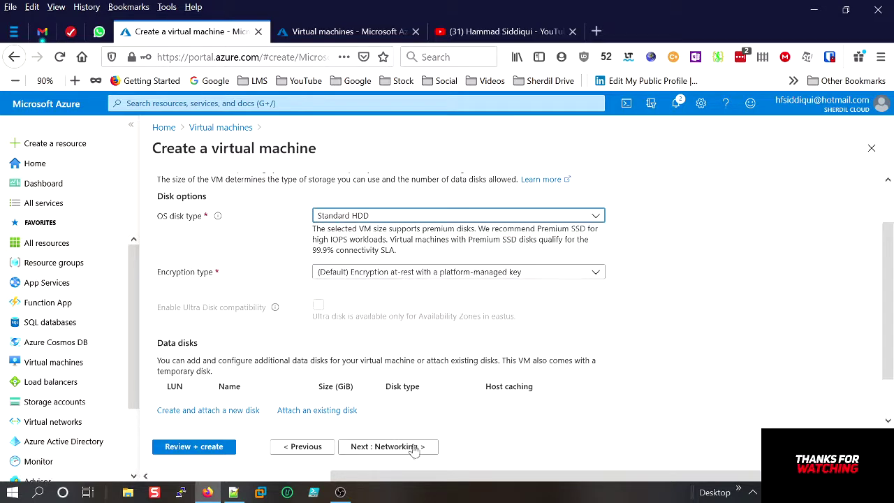
click(410, 447)
click(418, 447)
click(417, 448)
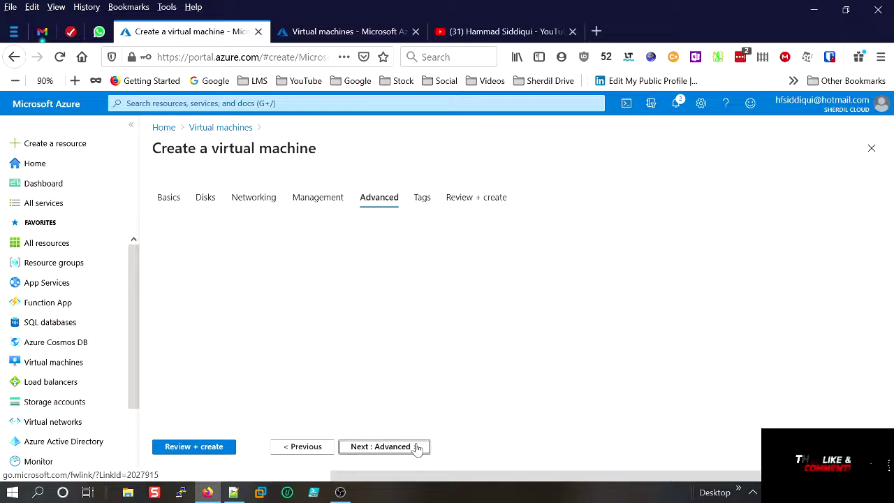
click(394, 454)
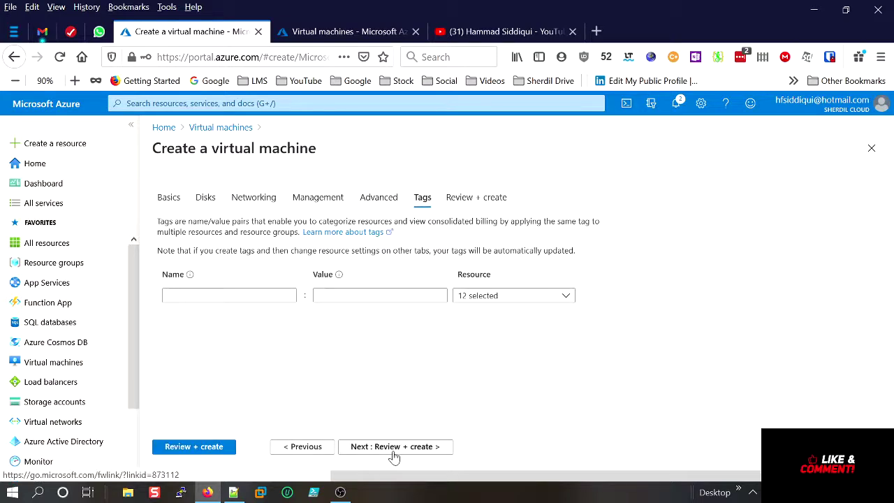
click(395, 451)
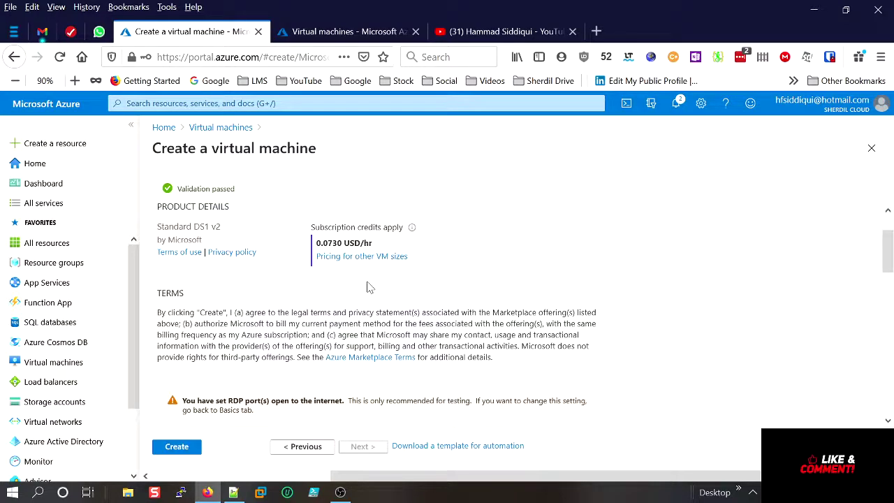
Create B7-DNS-VM02 in resource group B7-DNS-WUS-HS, then return to the Virtual machines list.
scroll(377, 297, down, 3)
drag(365, 370, 320, 370)
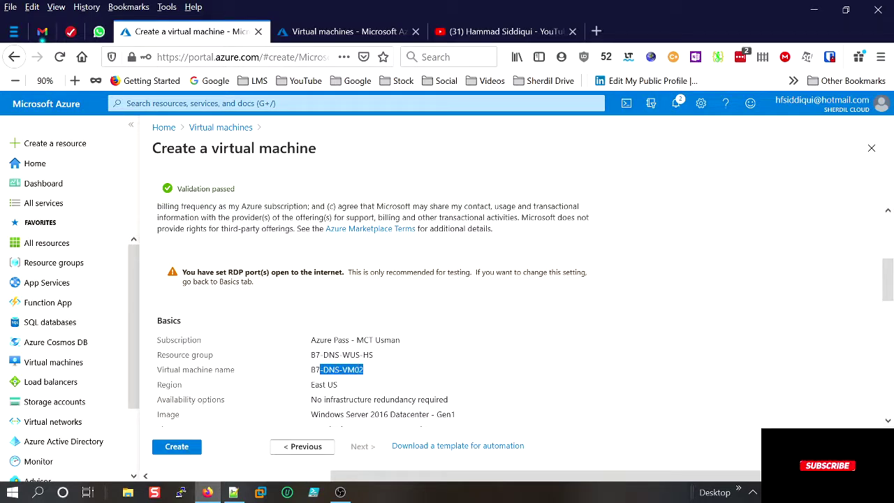
click(347, 36)
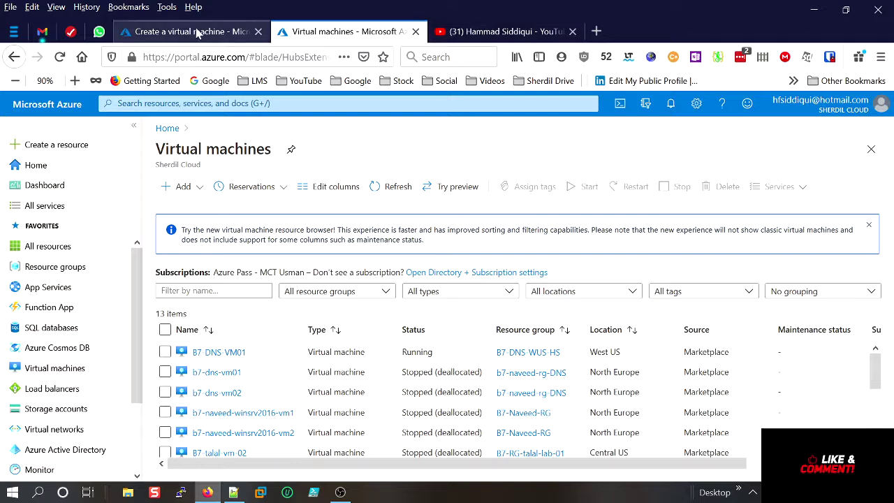
click(224, 32)
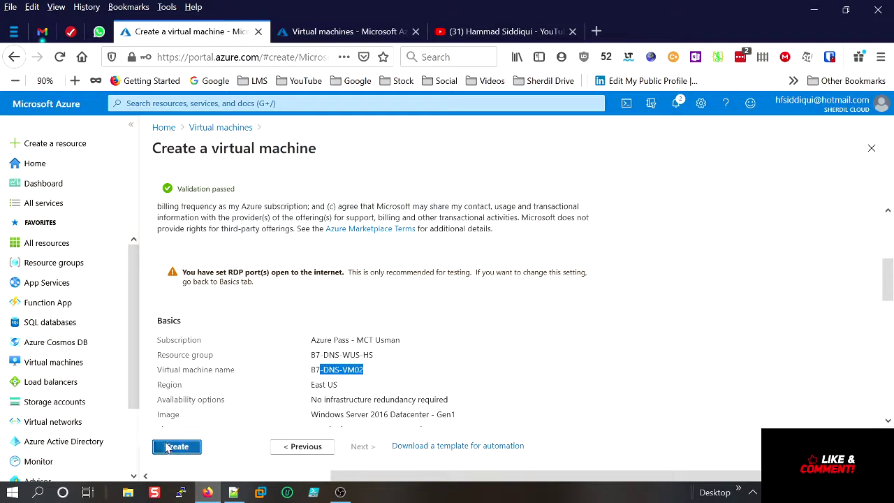
click(174, 447)
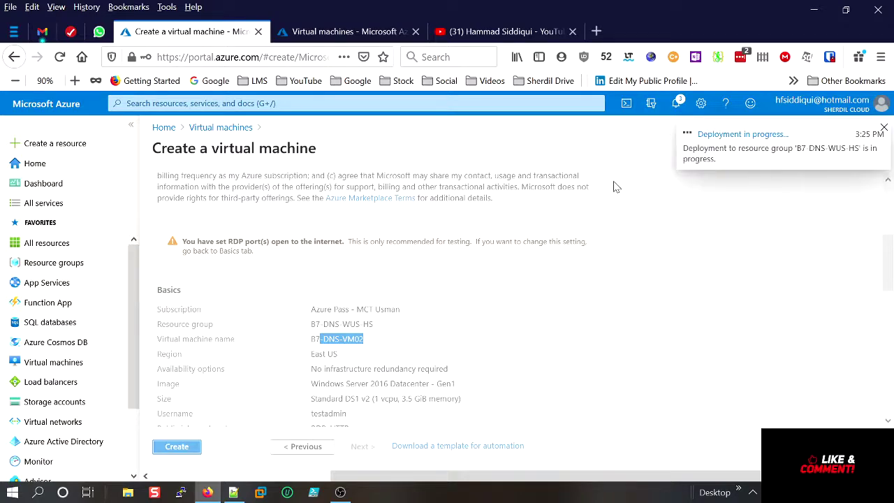
click(342, 32)
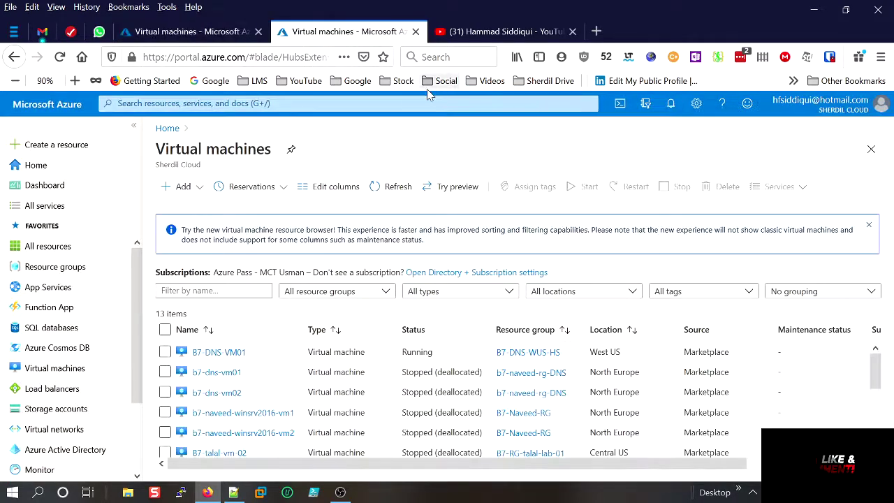
Open B7-DNS-VM01 and bring up its RDP connection page for 104.40.23.192, port 3389.
click(218, 352)
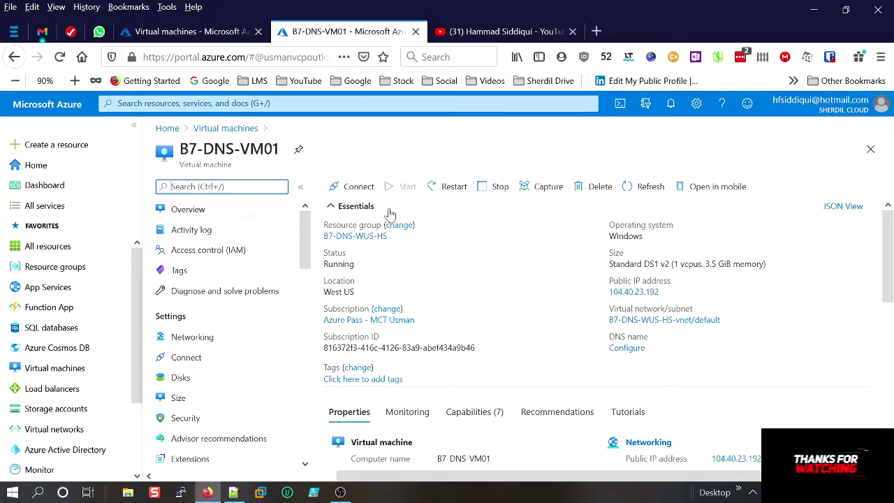
click(361, 195)
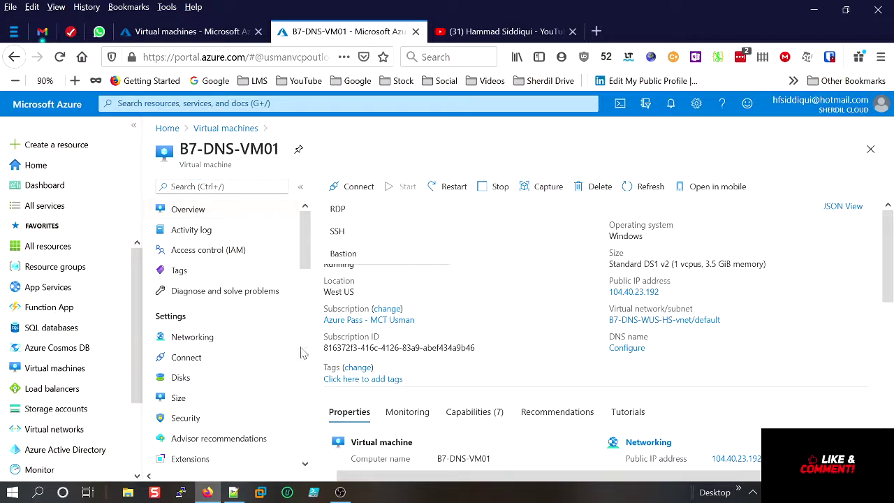
click(667, 308)
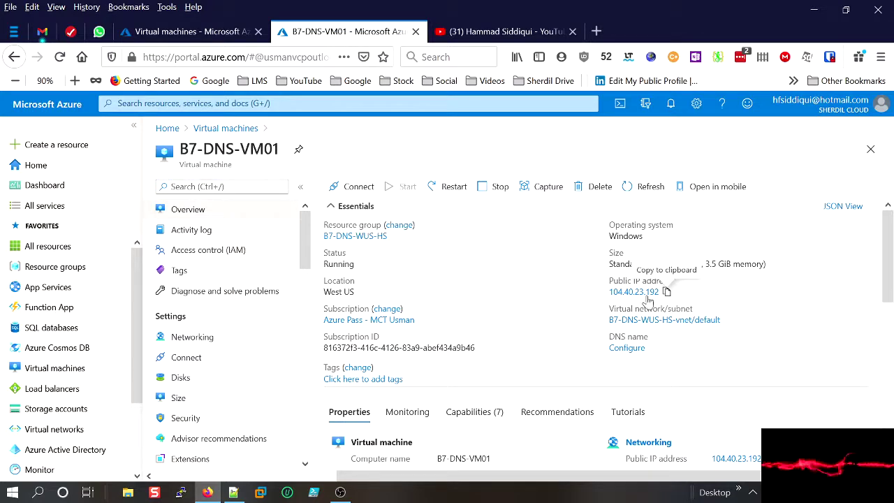
scroll(699, 314, down, 5)
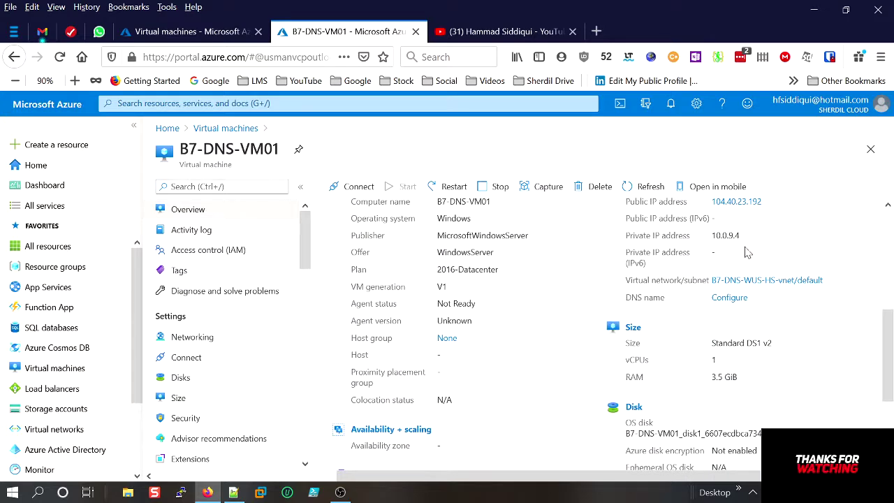
scroll(564, 272, up, 1)
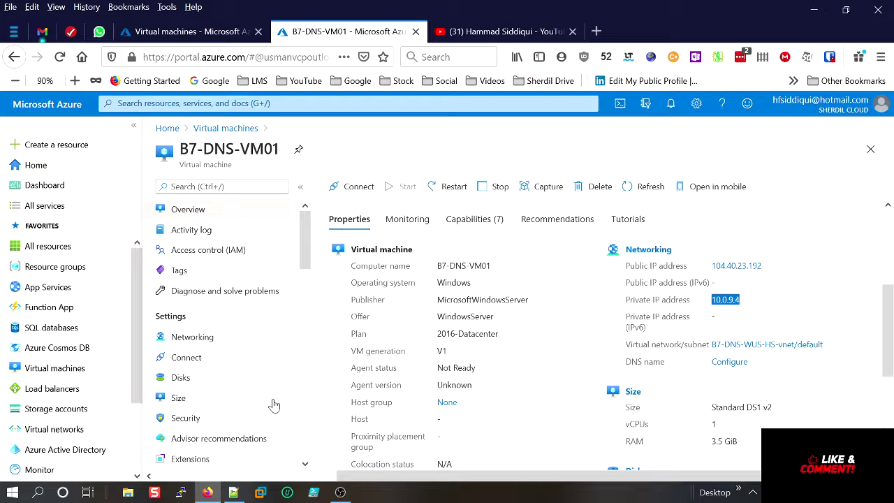
scroll(267, 428, down, 3)
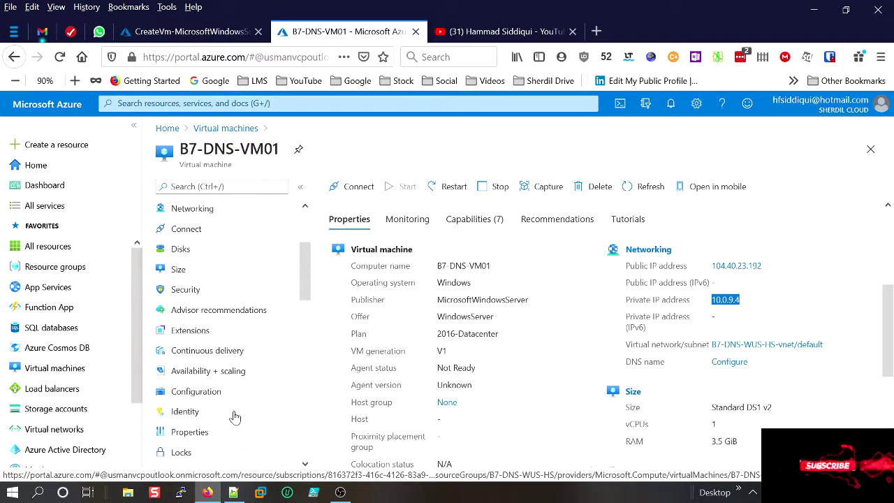
scroll(364, 213, up, 3)
click(358, 189)
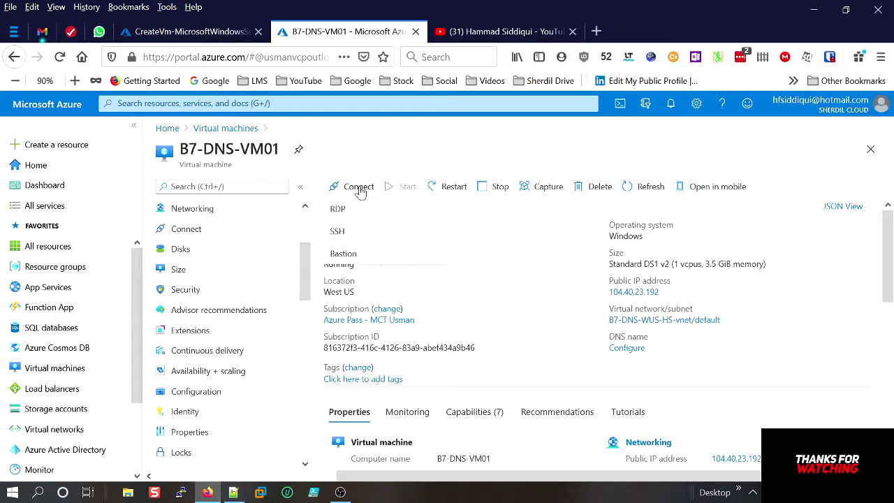
click(360, 210)
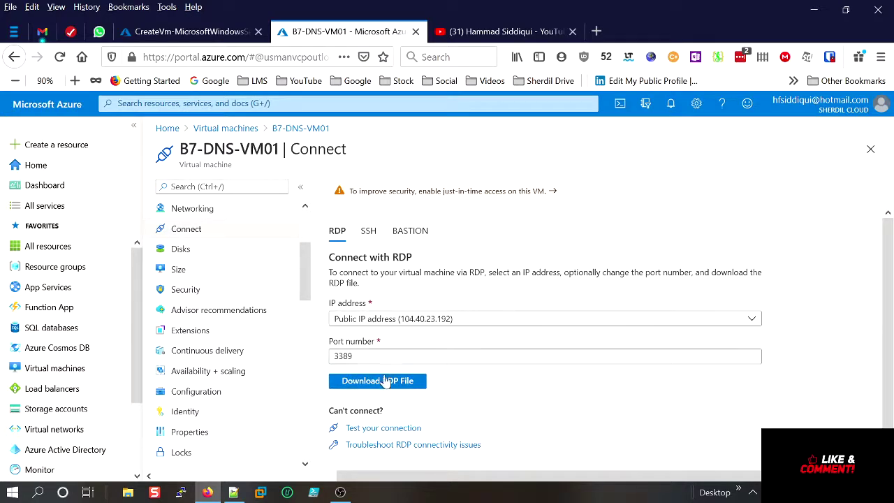
Download B7-DNS-VM01's RDP file and launch it, accepting the unknown publisher warning.
click(381, 383)
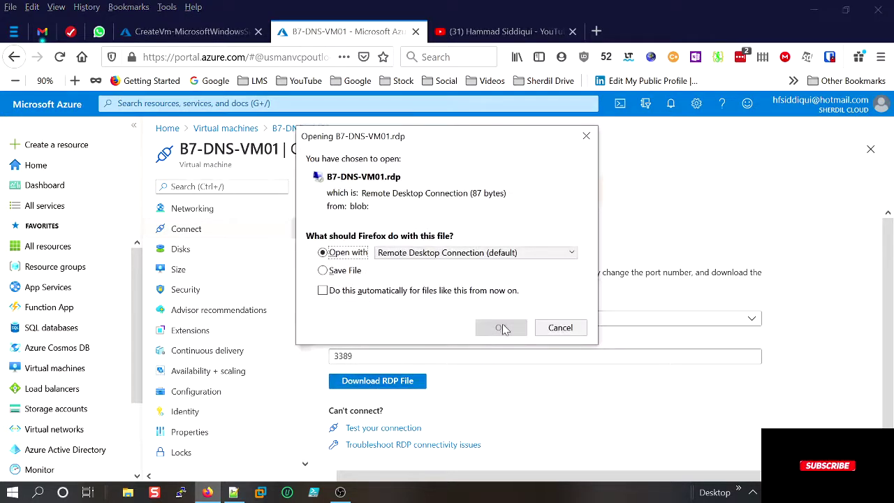
click(502, 327)
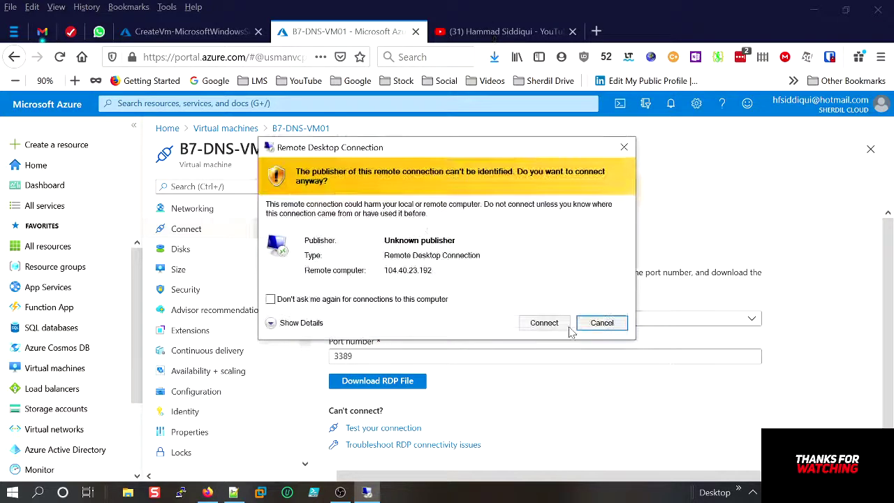
click(556, 325)
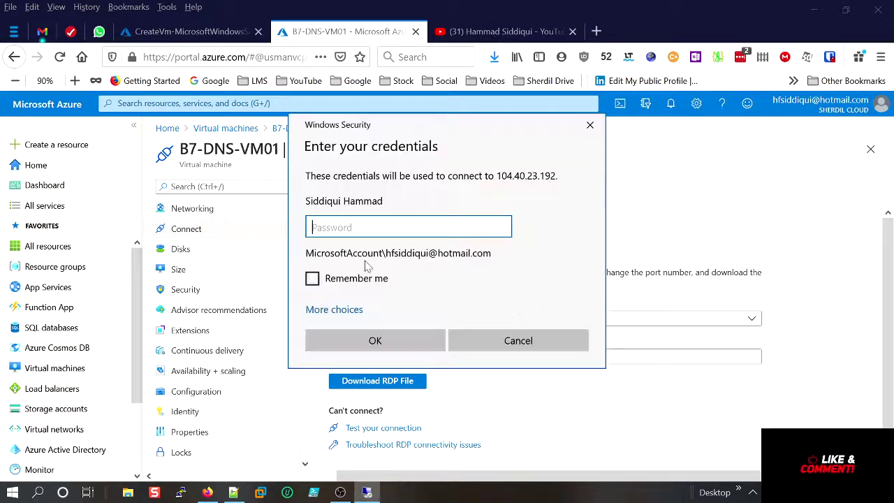
Sign in with a different account's username and password, then accept the unverified certificate.
click(349, 309)
click(427, 376)
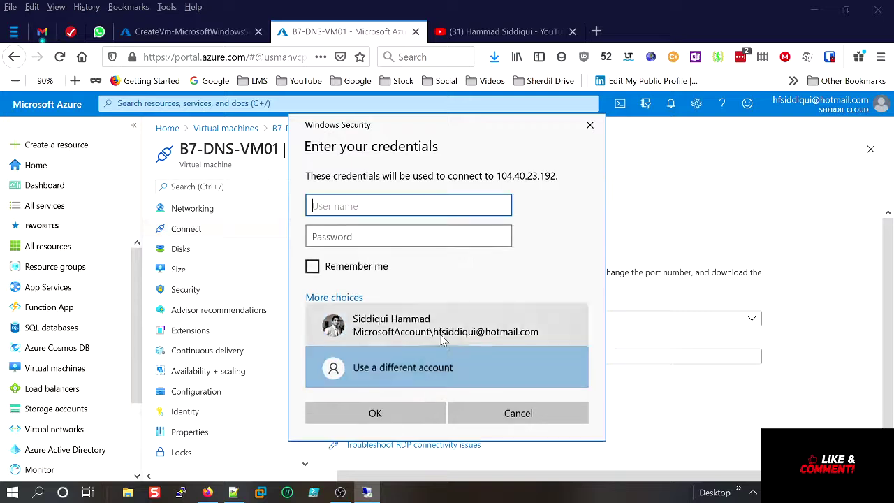
text(test)
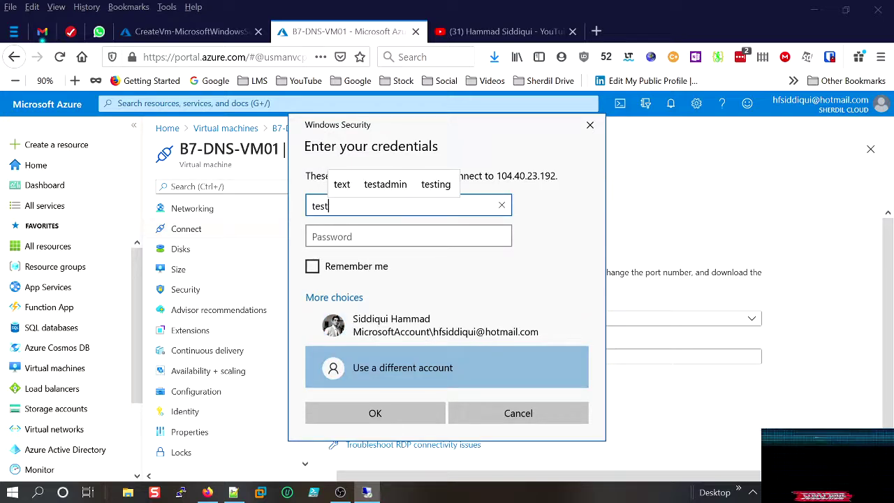
text(user)
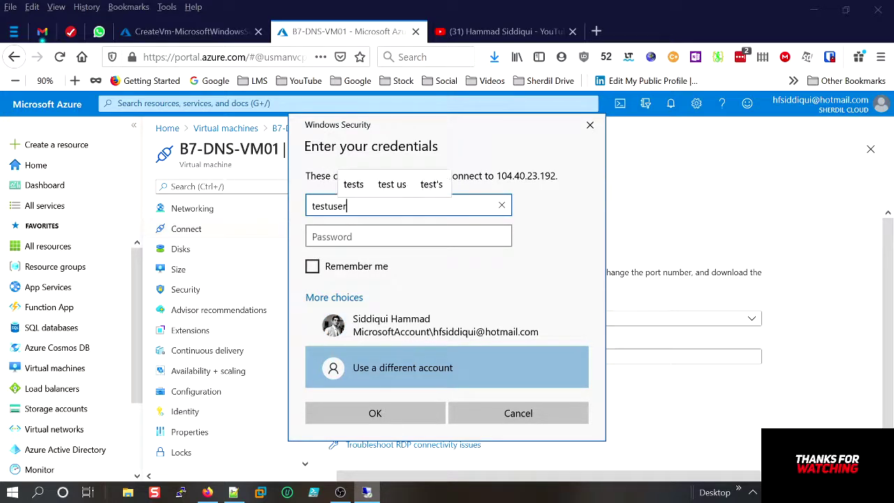
key(Tab)
text(P)
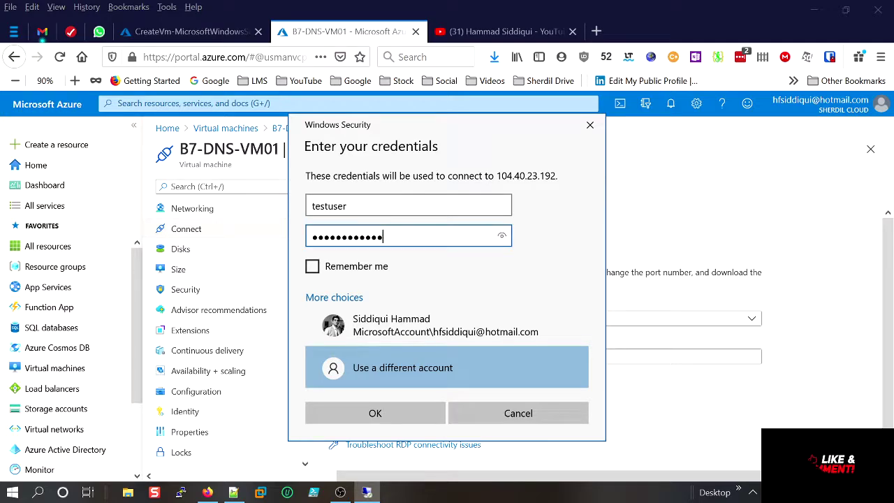
click(374, 412)
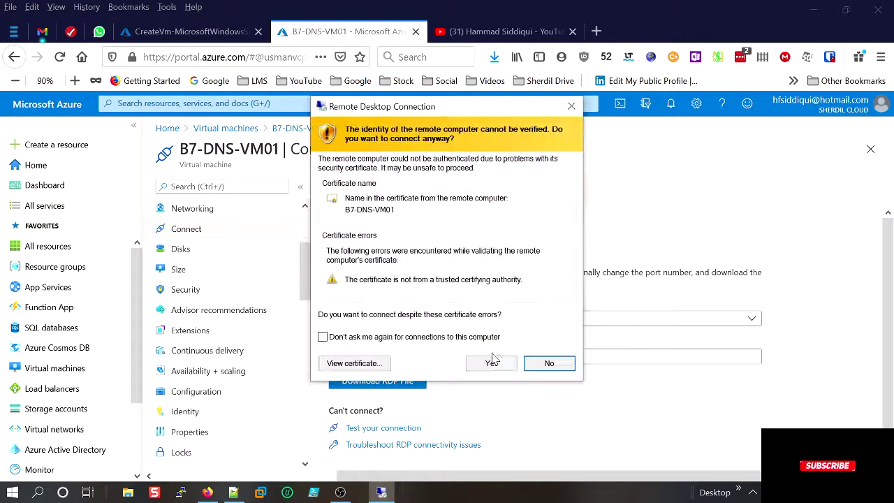
click(493, 363)
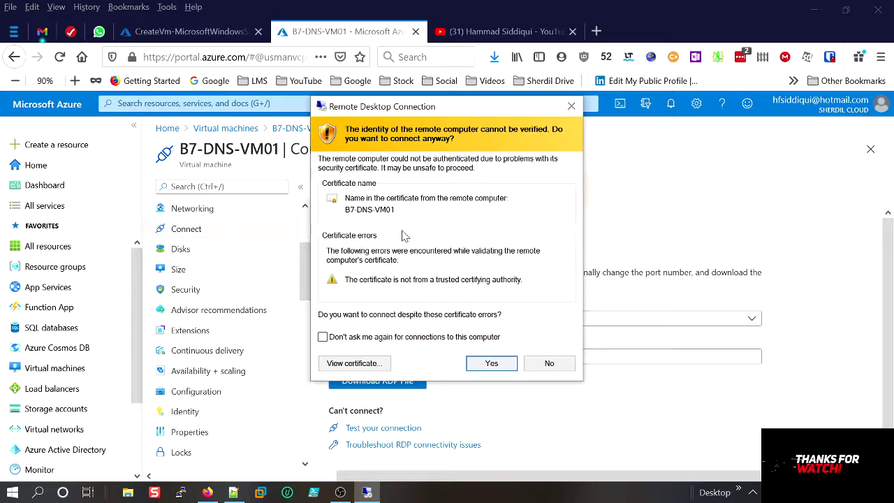
click(487, 363)
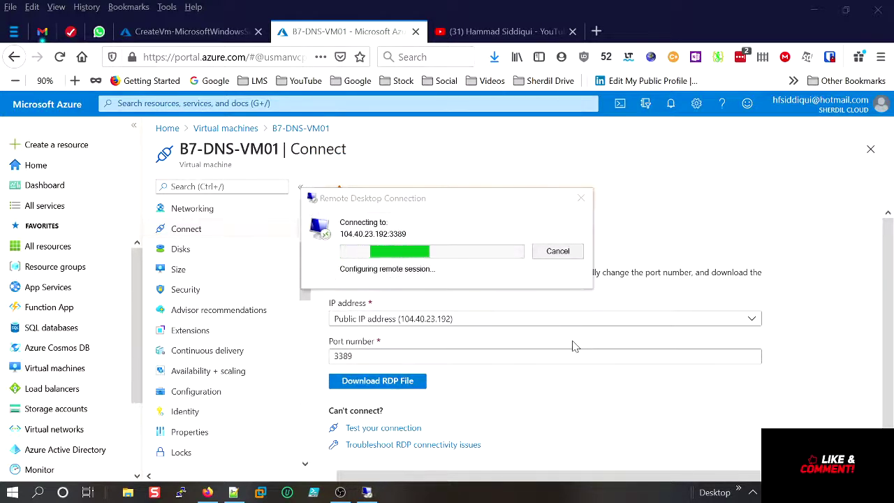
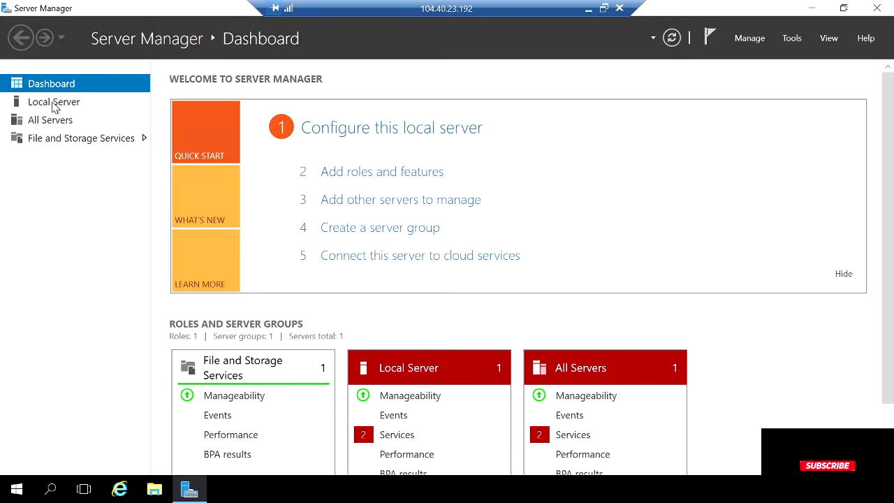
Open the Add Roles and Features wizard for a role-based install on B7-DNS-VM01.
click(53, 106)
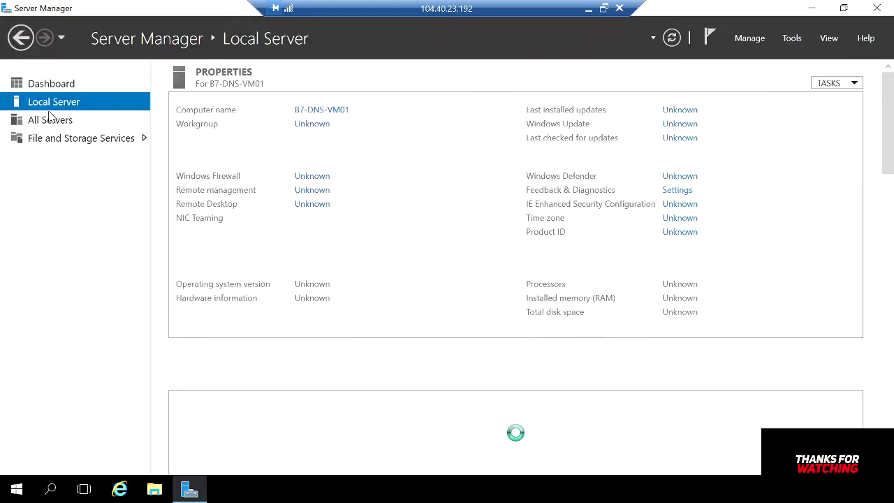
click(50, 122)
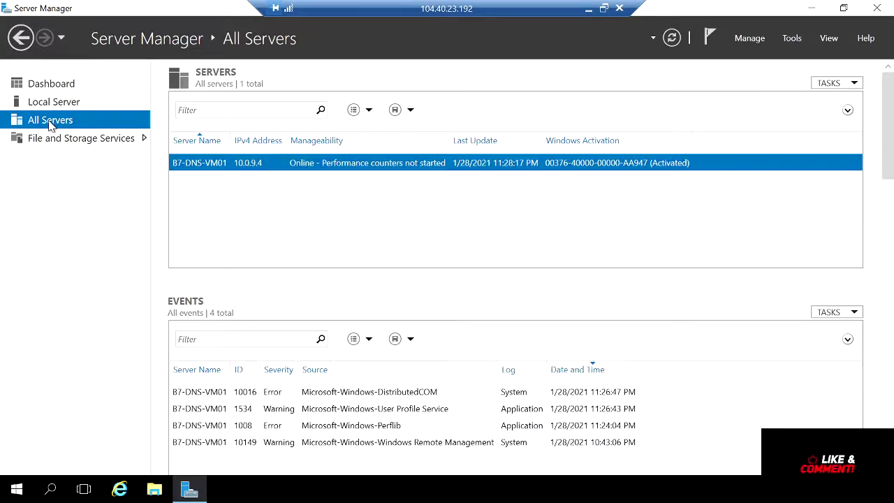
click(753, 45)
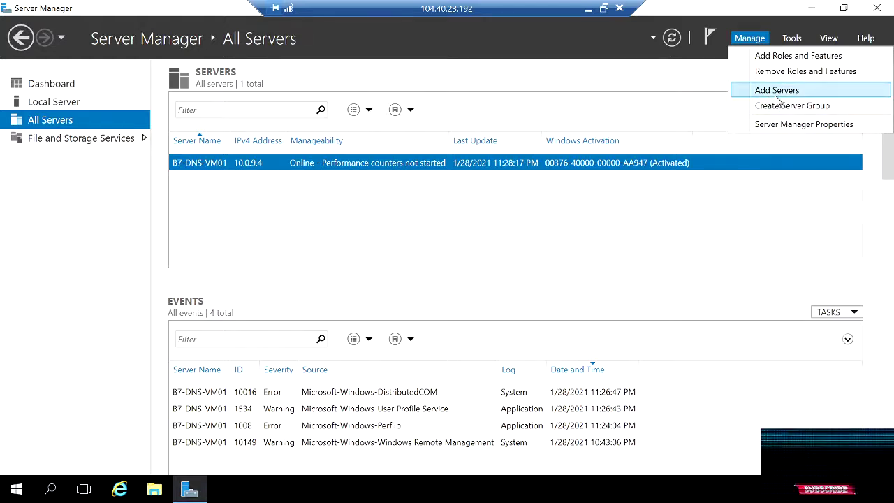
click(781, 62)
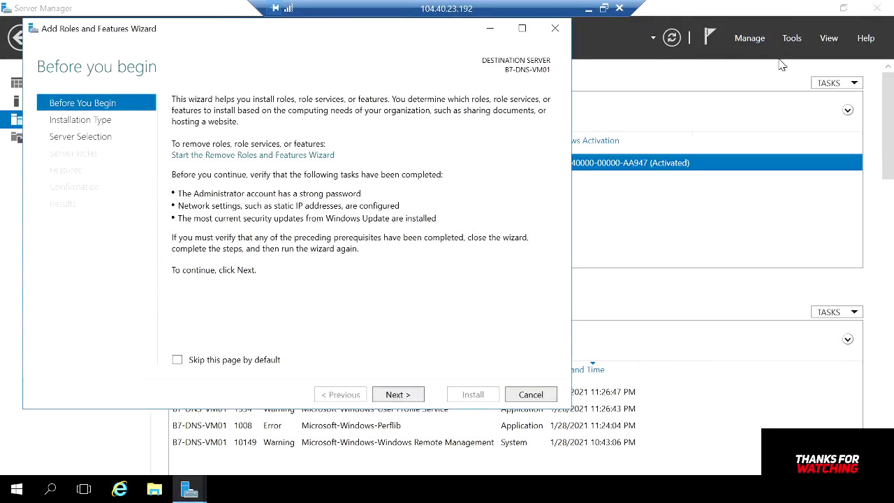
click(397, 395)
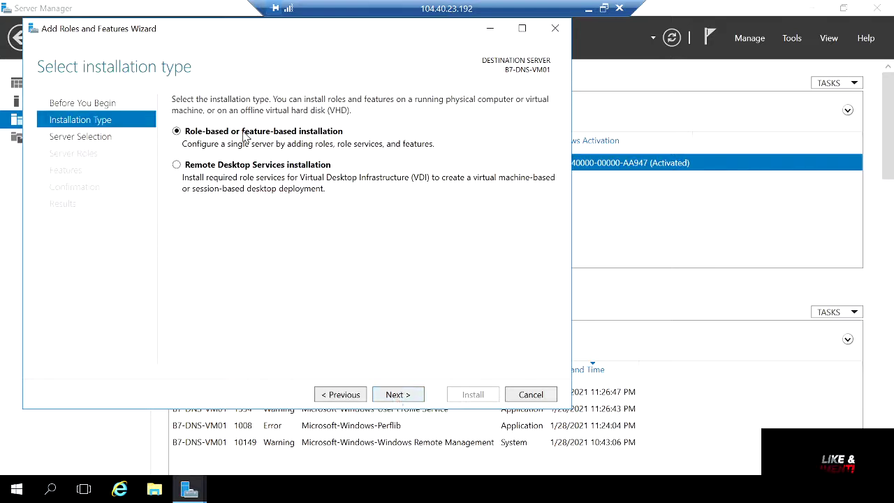
click(397, 396)
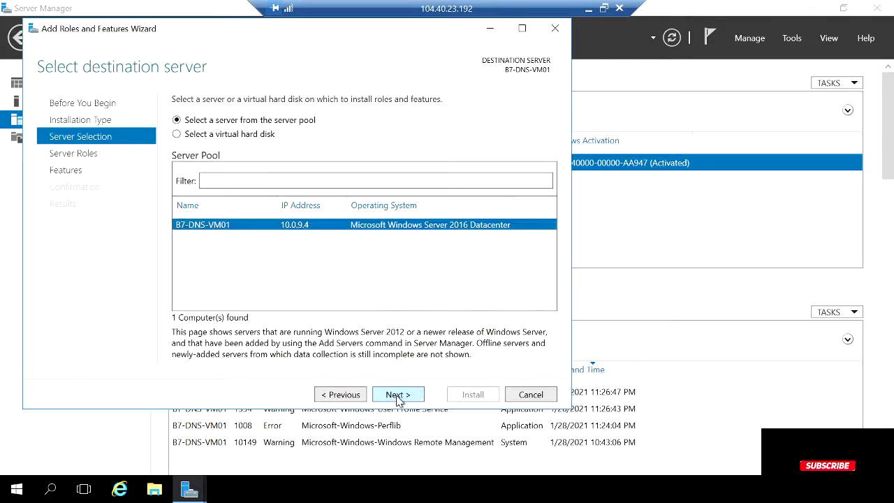
click(402, 397)
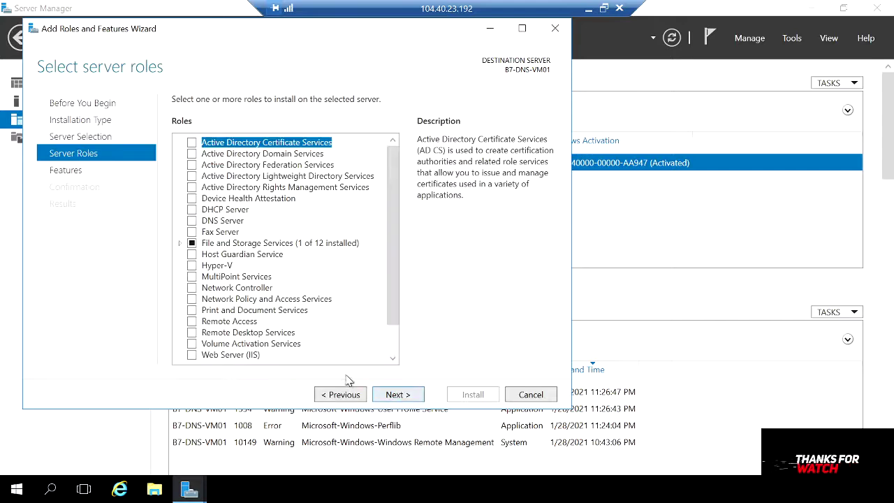
Select Web Server (IIS) with its management tools, keep defaults, and start installing.
click(195, 356)
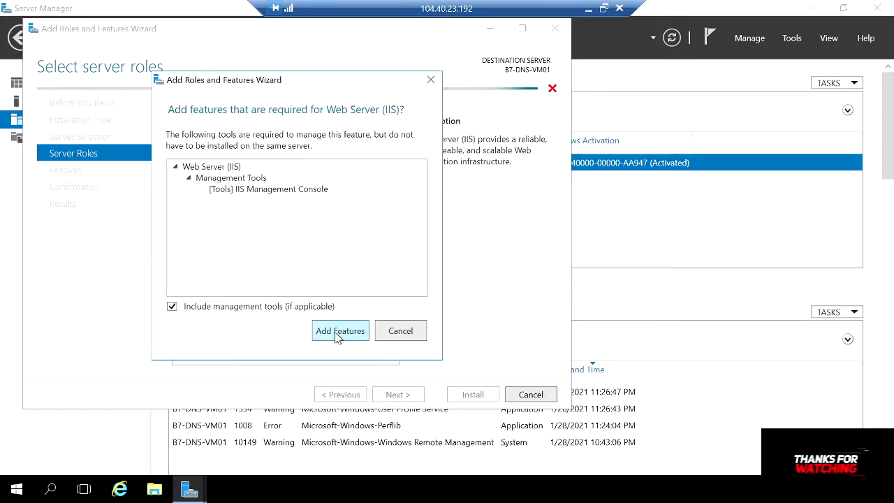
click(336, 335)
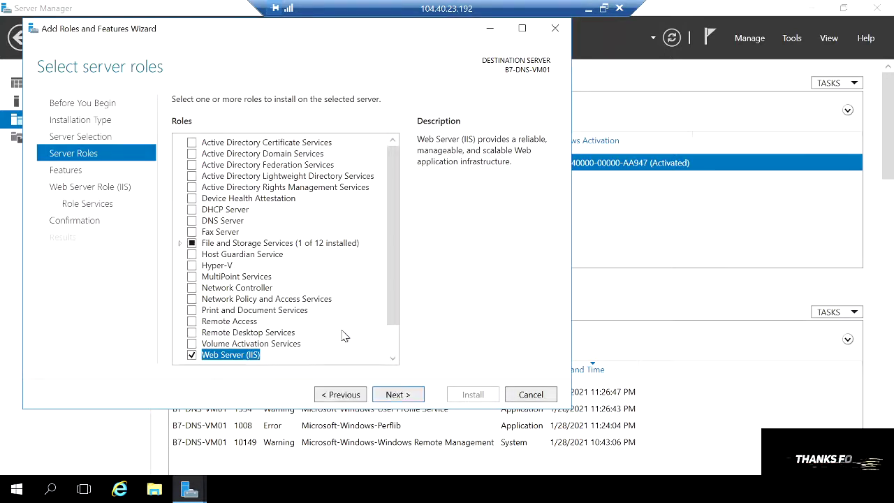
click(397, 396)
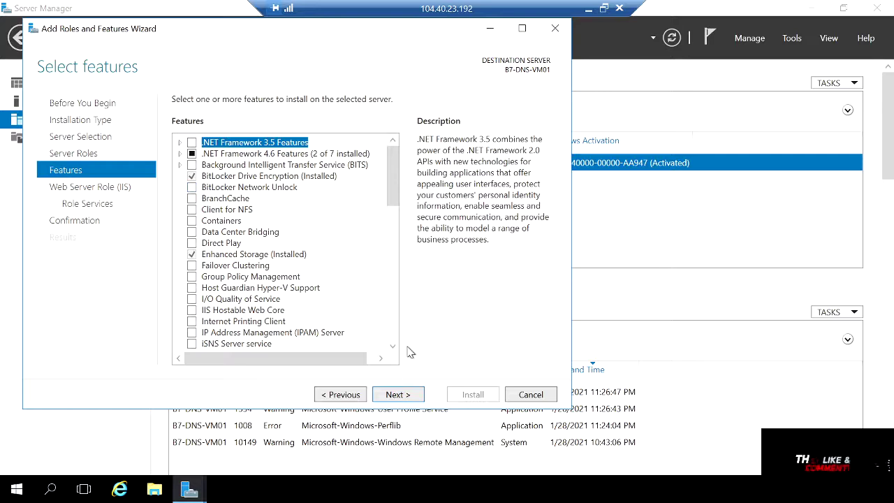
click(403, 398)
click(403, 398)
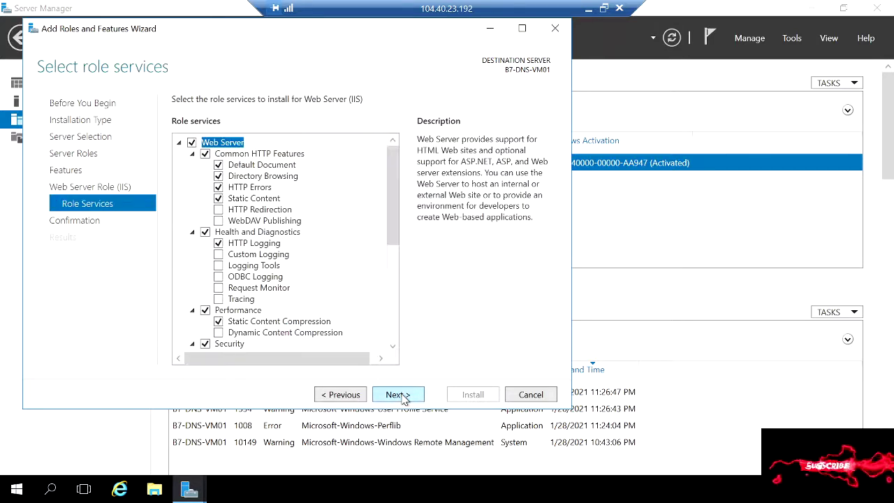
click(403, 398)
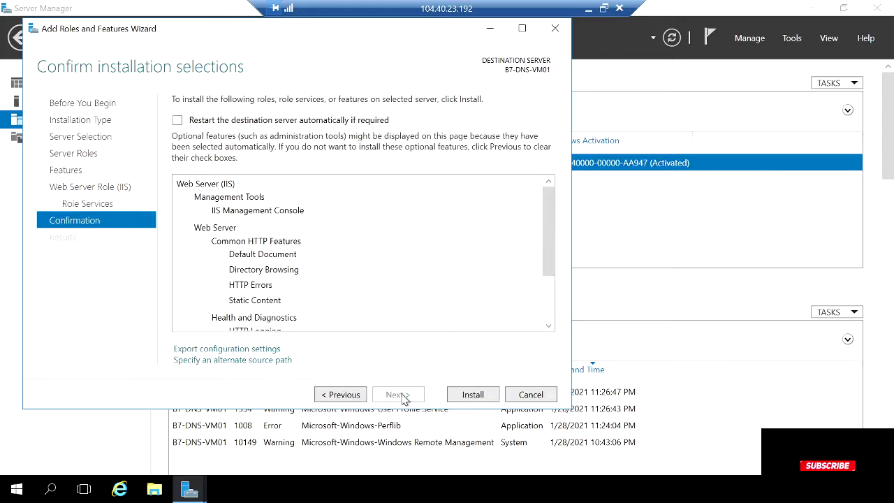
click(484, 396)
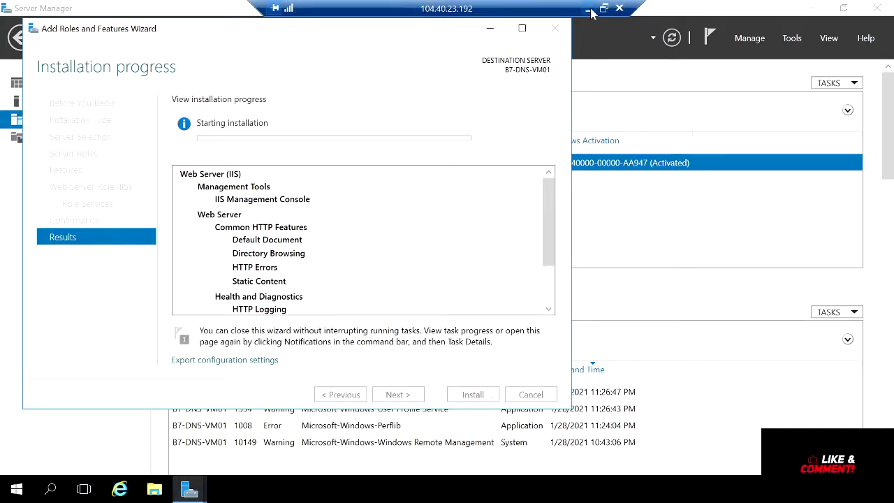
Open a new local Firefox tab with Google as the web search engine.
click(590, 9)
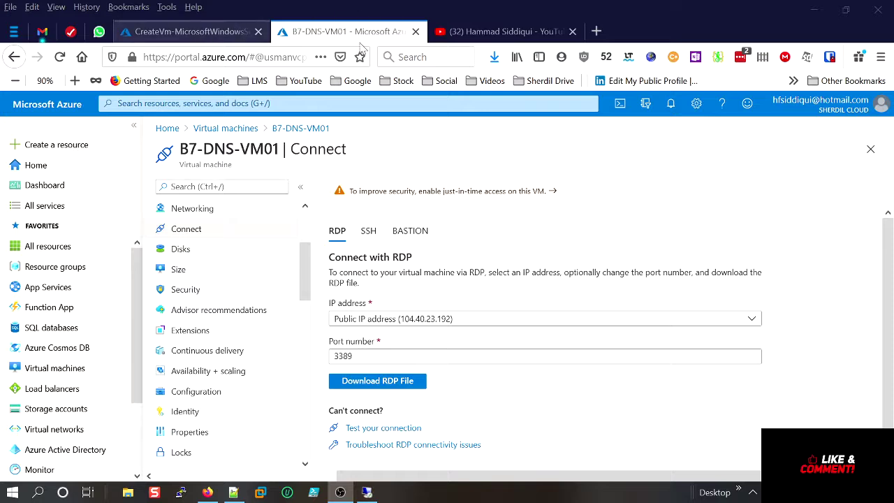
click(596, 31)
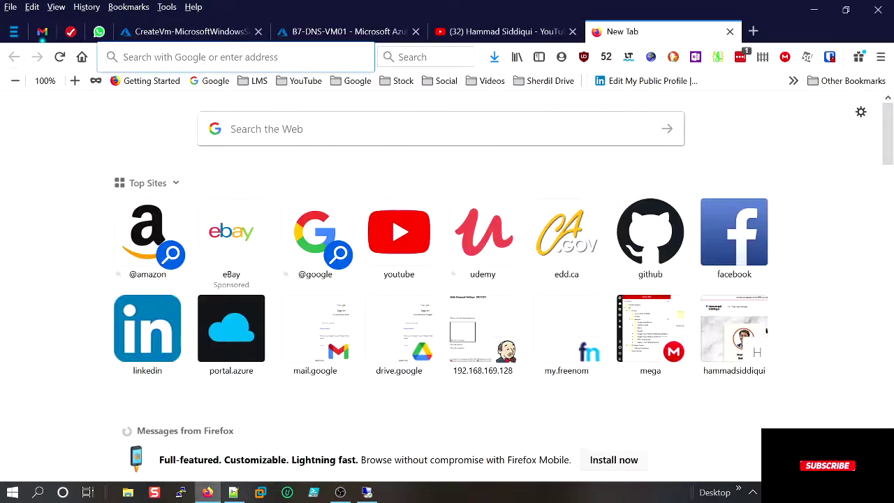
click(316, 262)
click(315, 262)
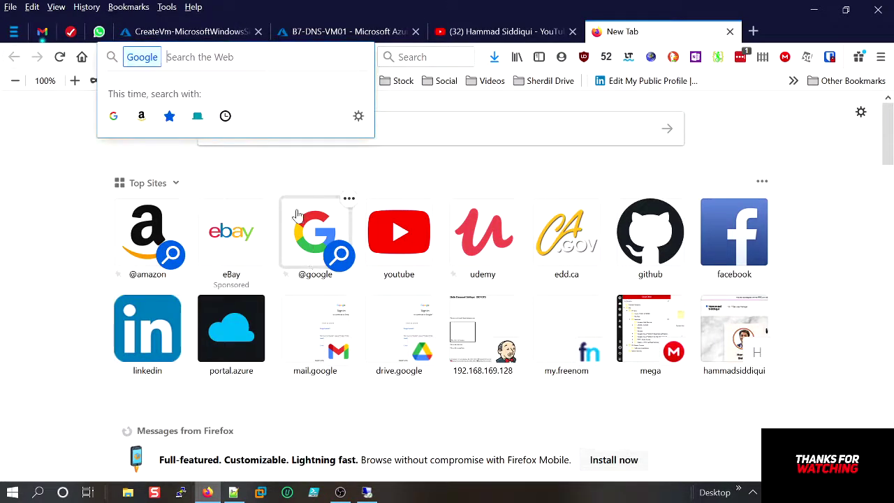
Search Google for IIS and expand the 'What is IIS used for?' answer.
click(417, 115)
text(IIS)
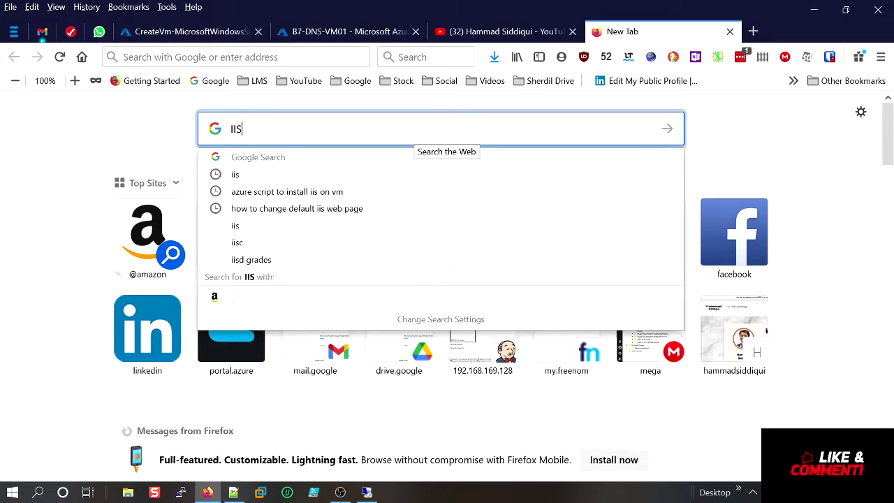
key(shift+Return)
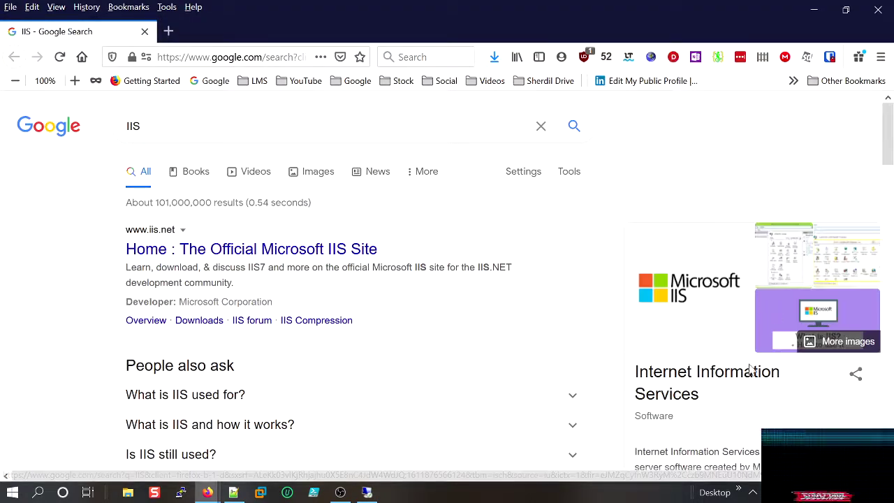
scroll(708, 390, down, 1)
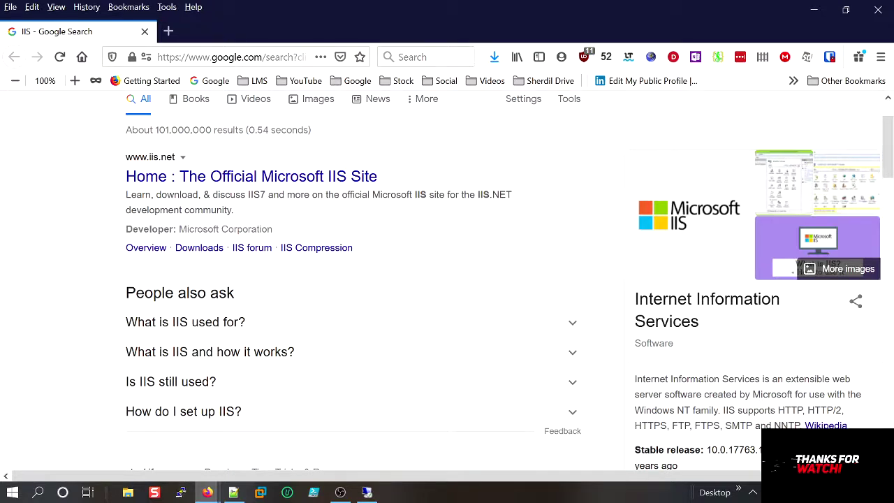
click(179, 323)
scroll(179, 328, down, 3)
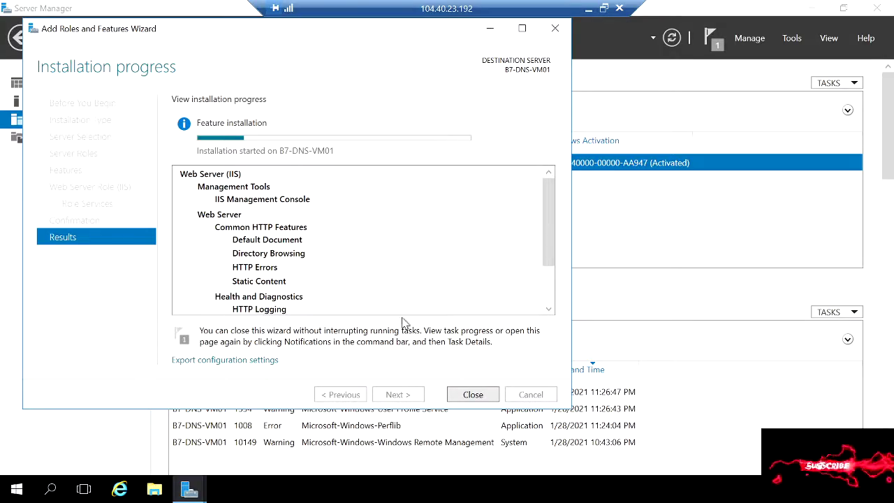
Open the newly deployed B7-DNS-VM02 and choose its RDP connection option.
click(589, 8)
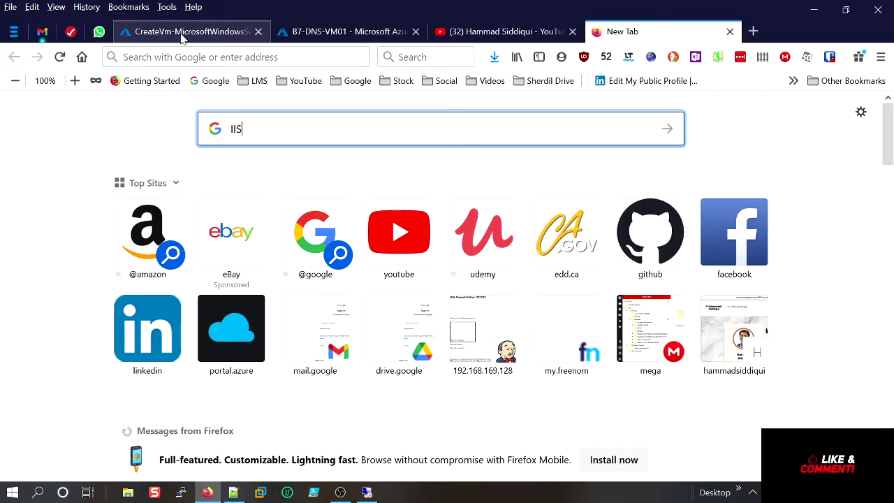
click(225, 40)
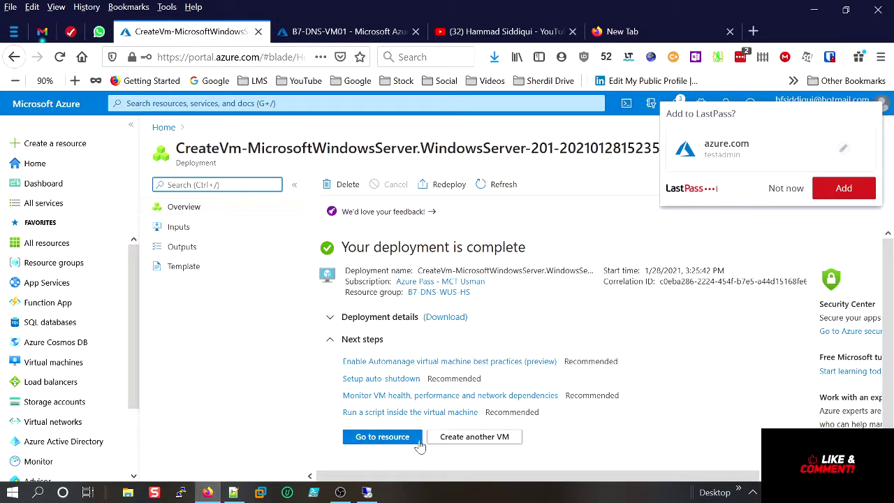
click(400, 438)
click(786, 188)
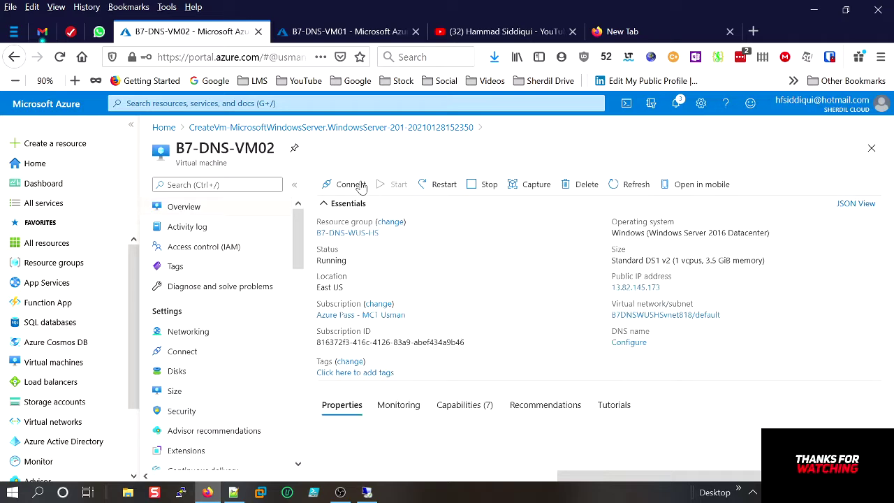
click(355, 192)
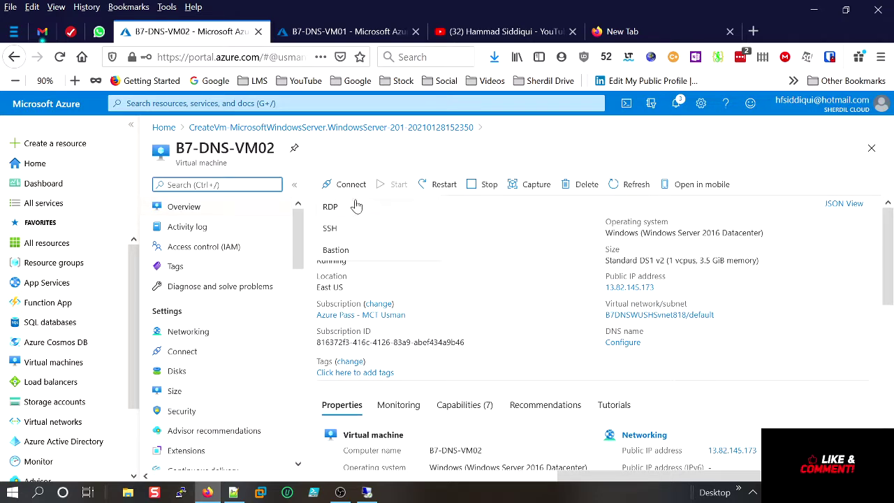
click(355, 207)
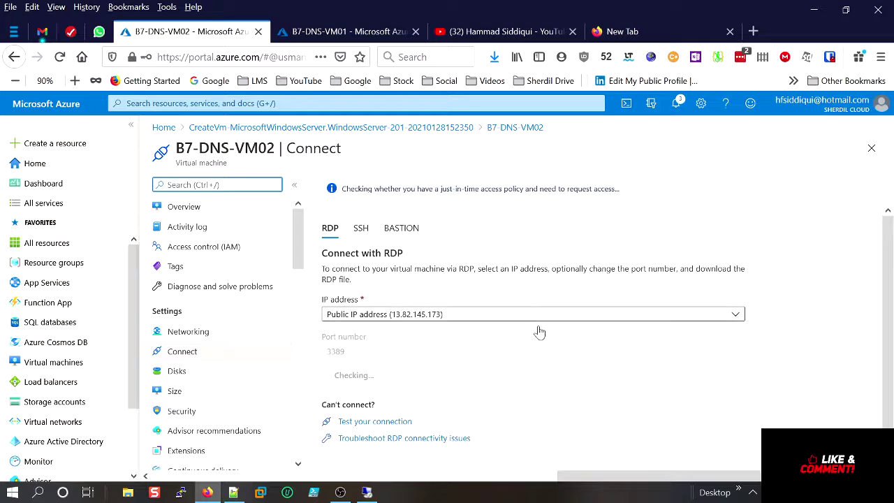
Download B7-DNS-VM02's RDP file and launch it despite the unknown publisher.
click(372, 381)
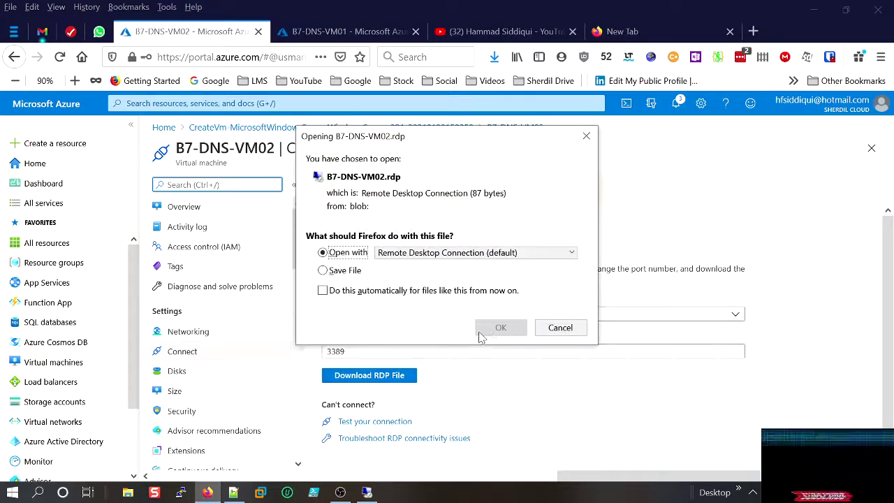
click(499, 326)
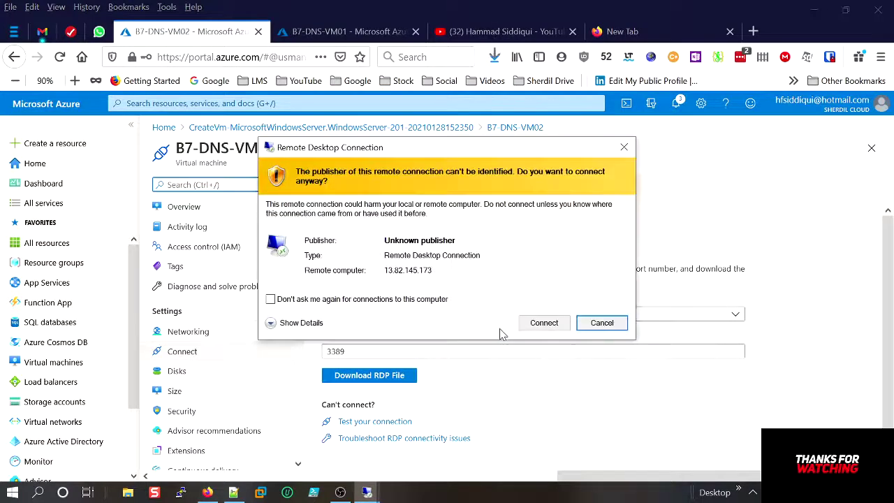
click(537, 323)
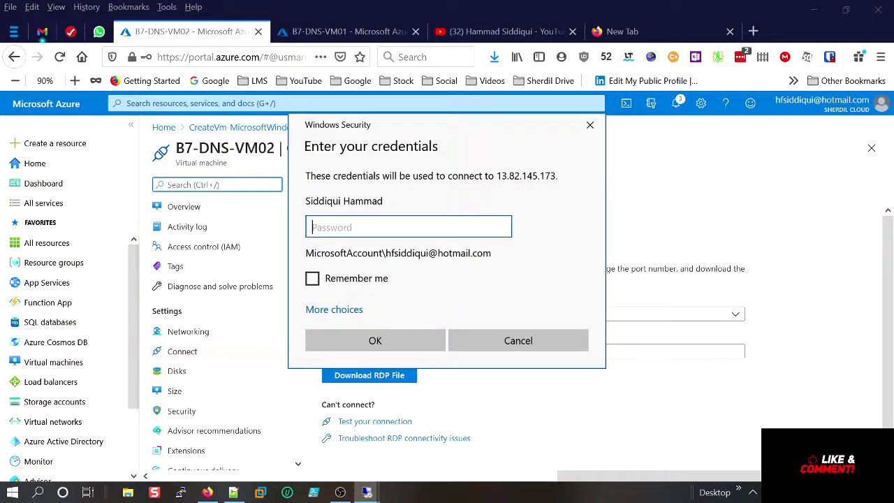
Sign in with the admin username and password, then accept the certificate warning.
click(342, 310)
click(365, 374)
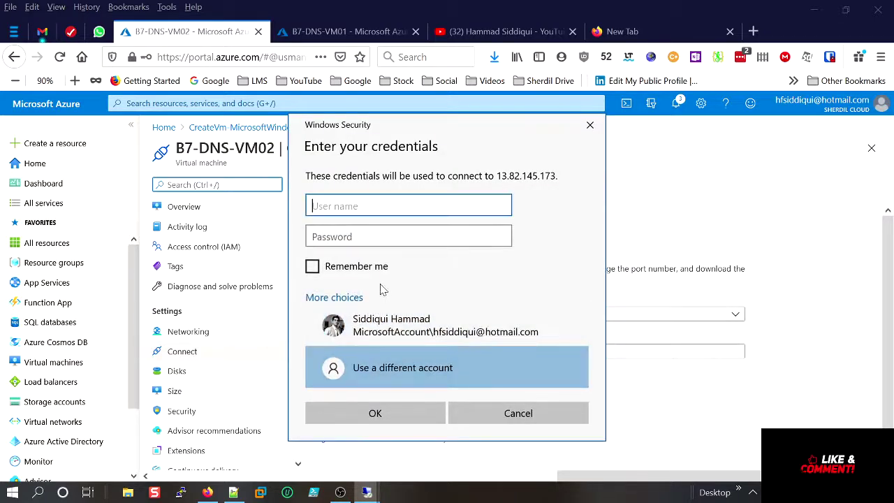
text(test)
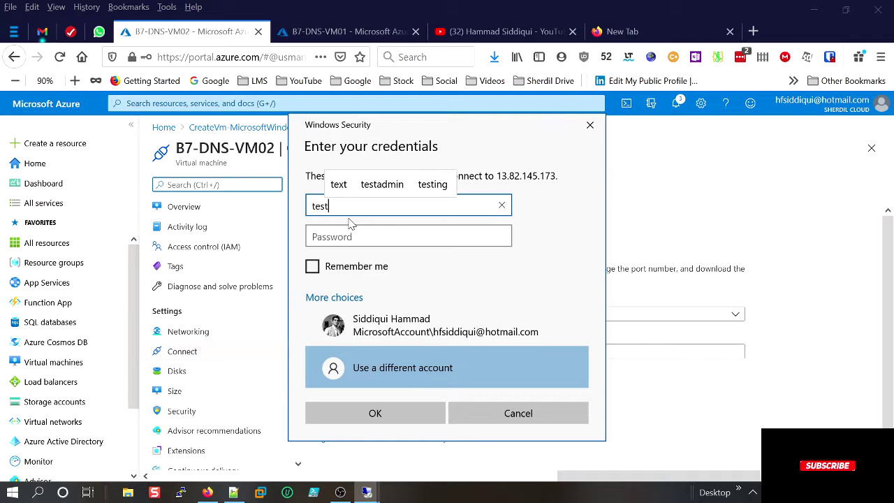
text(admin)
key(Tab)
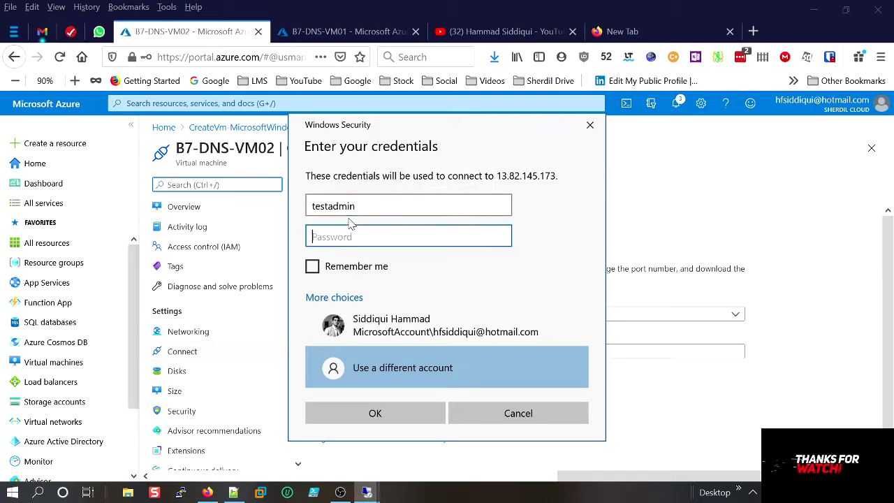
text(Pa)
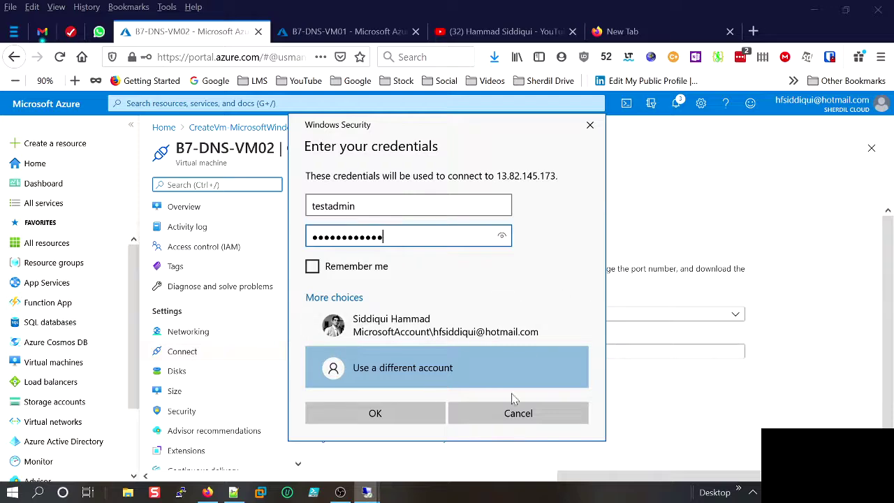
click(405, 418)
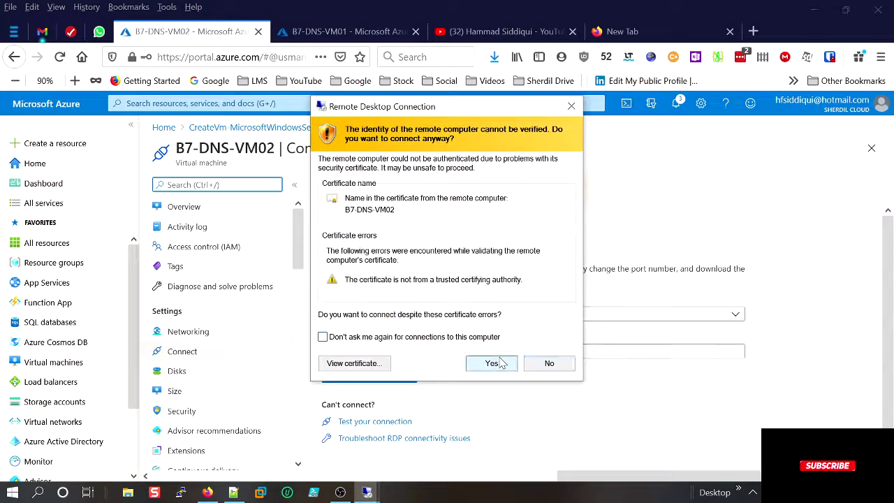
click(499, 364)
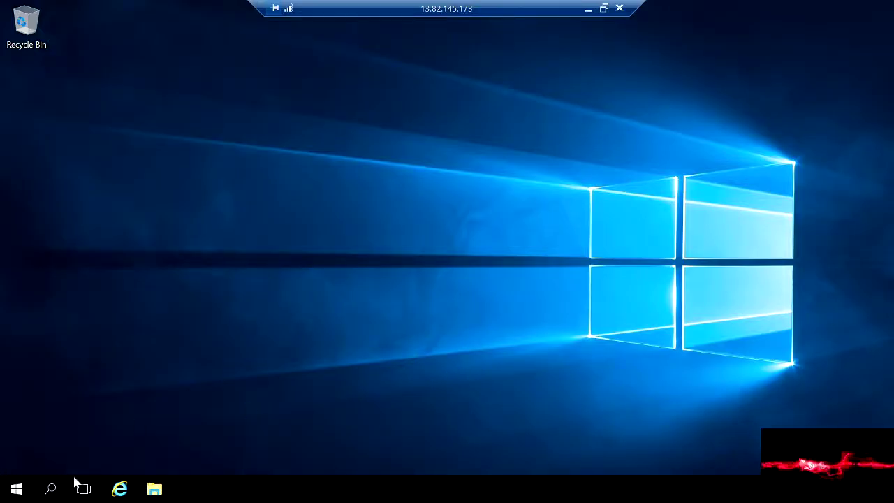
Launch Server Manager on B7-DNS-VM02, dismiss the inventory message, and open Add Roles and Features.
click(18, 491)
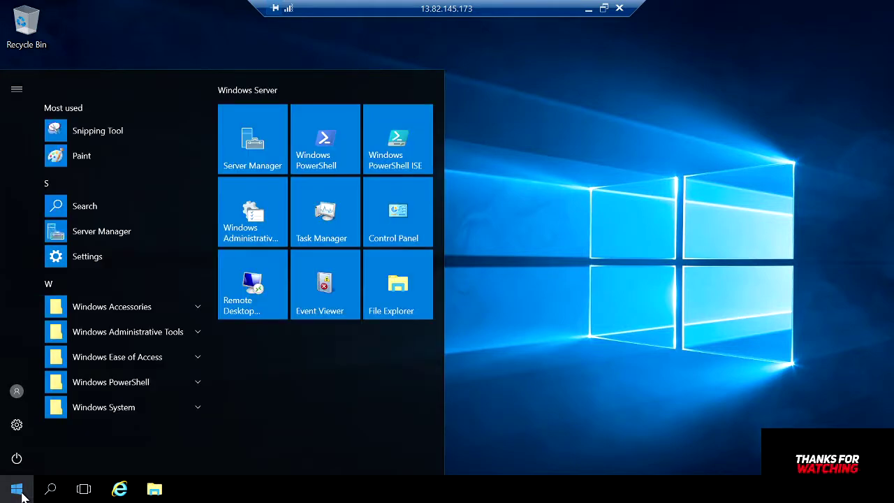
click(263, 160)
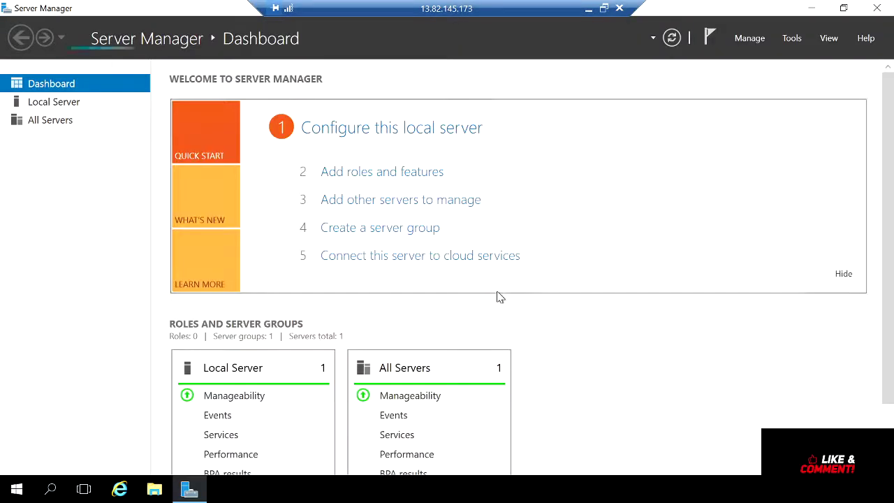
click(750, 39)
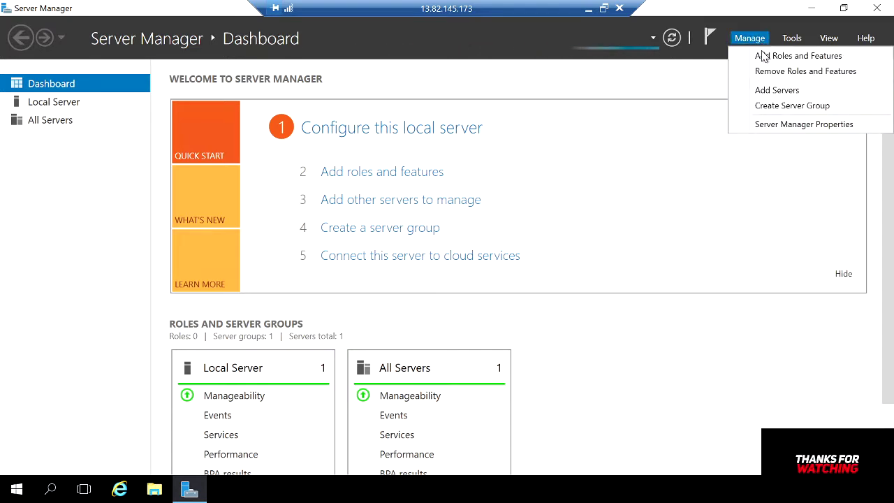
click(764, 57)
click(570, 296)
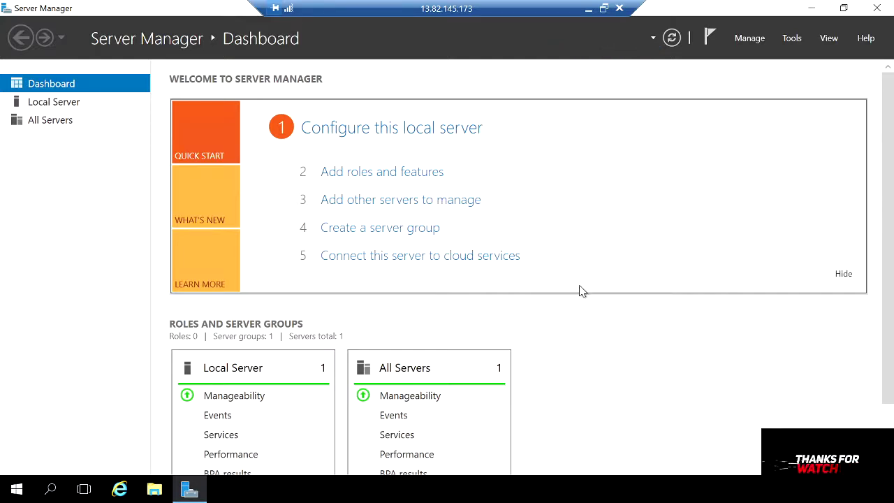
click(751, 39)
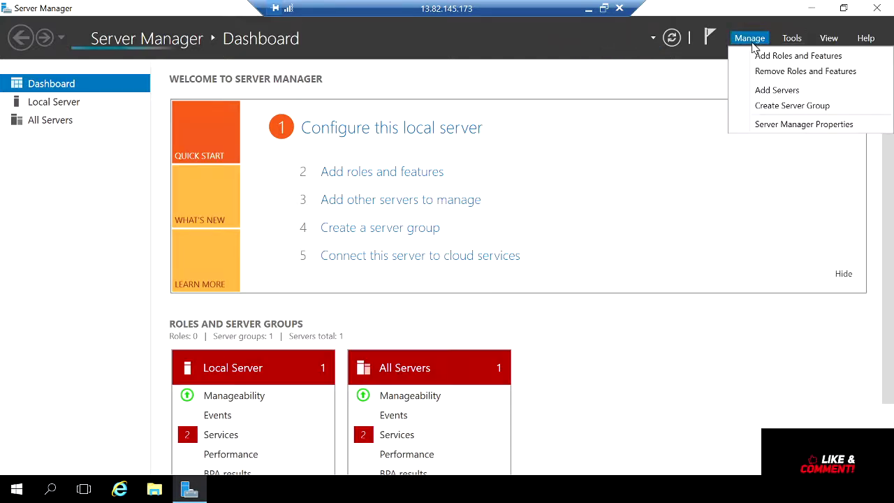
click(768, 61)
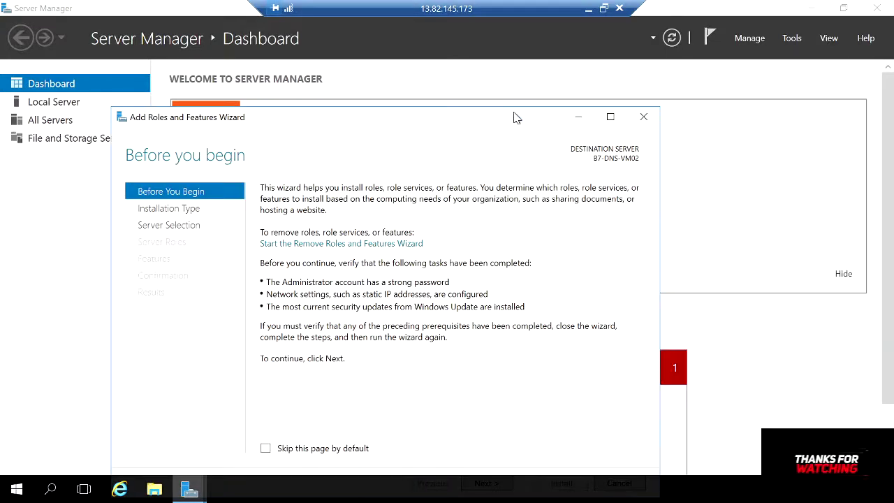
Install Web Server (IIS) with IIS Management Console and default role services on VM02.
click(506, 411)
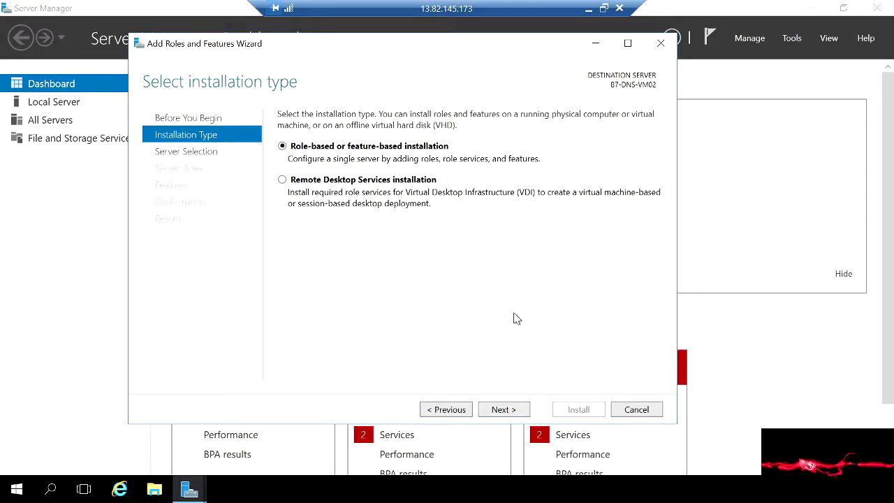
click(500, 409)
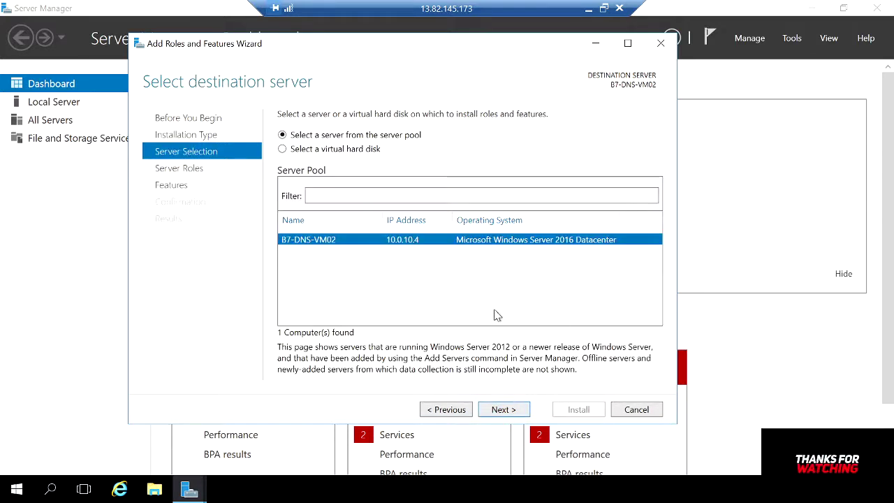
click(508, 411)
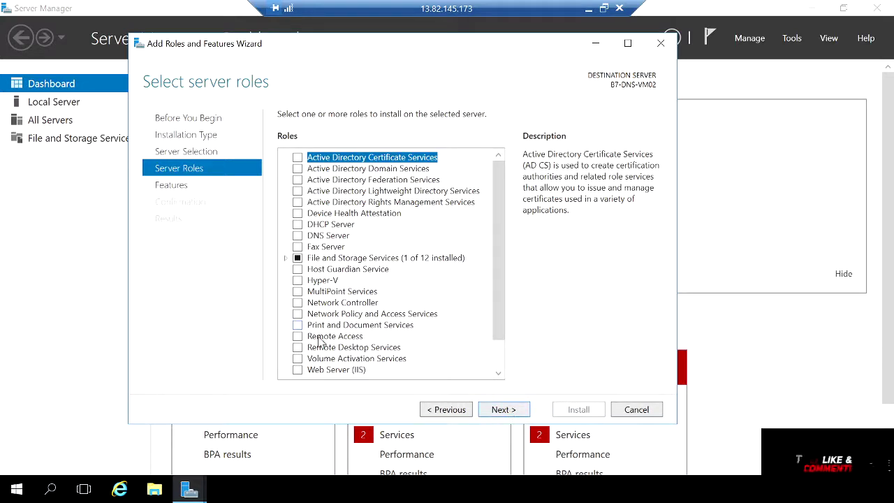
click(298, 370)
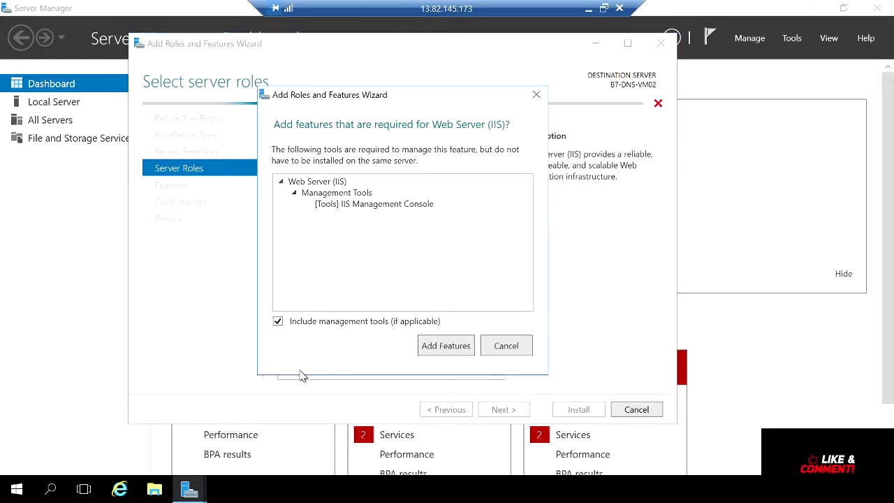
click(436, 347)
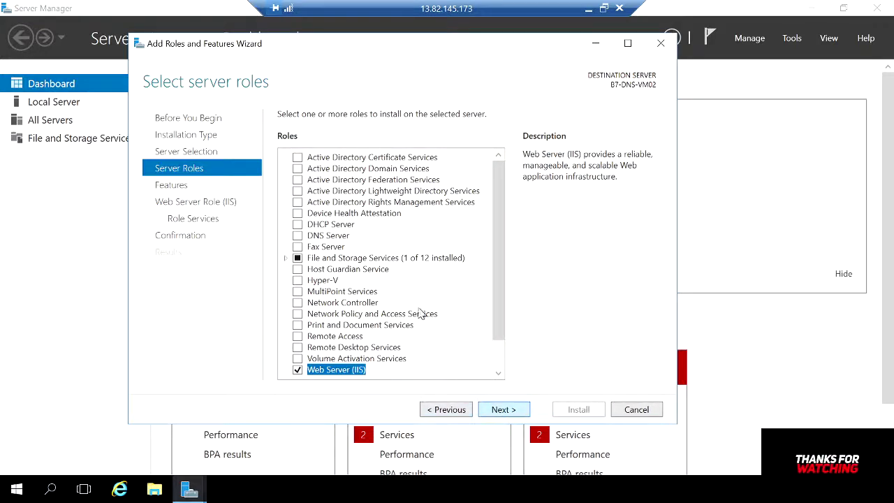
key(Return)
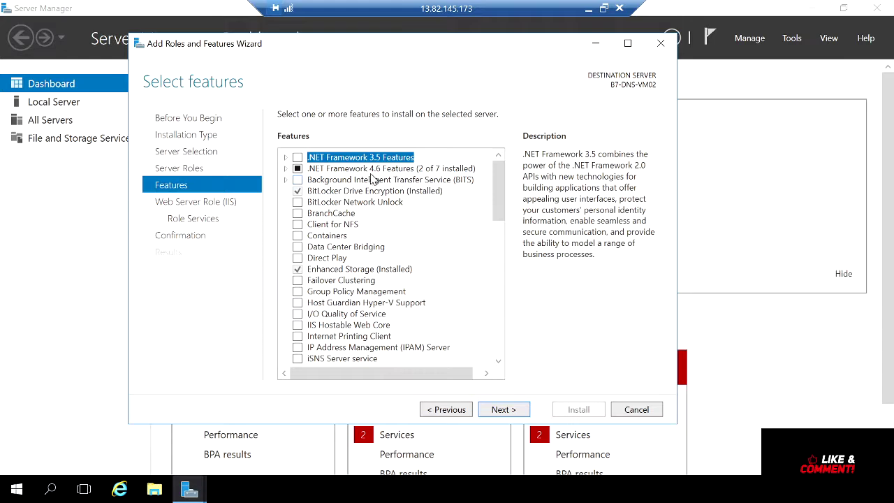
click(501, 414)
click(501, 412)
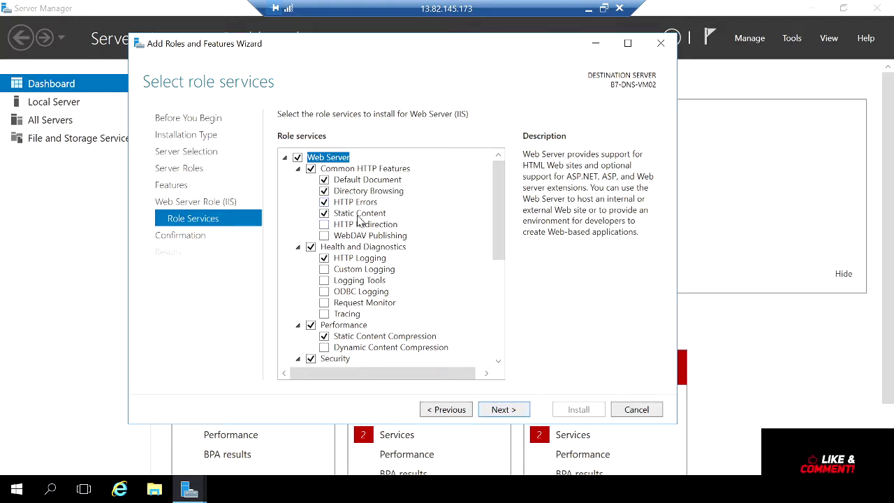
click(506, 414)
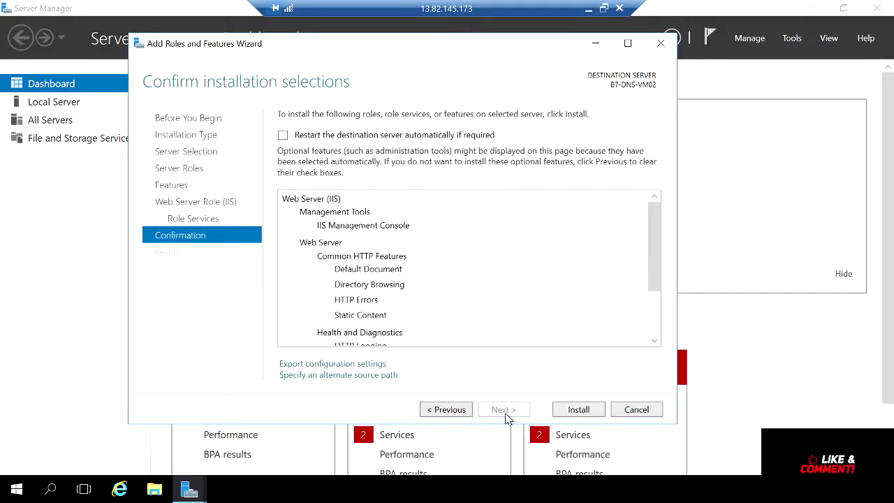
click(590, 410)
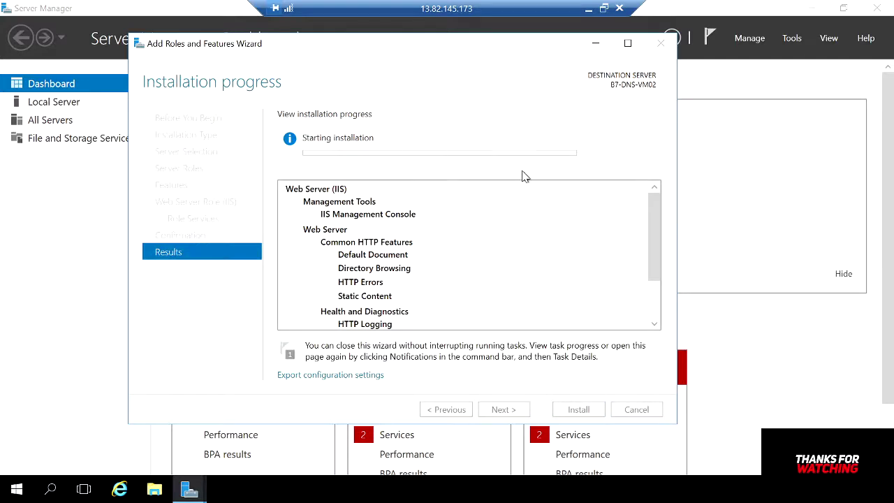
Check the VM02 remote session's installation progress, then hide it again.
click(590, 9)
mouse_move(367, 492)
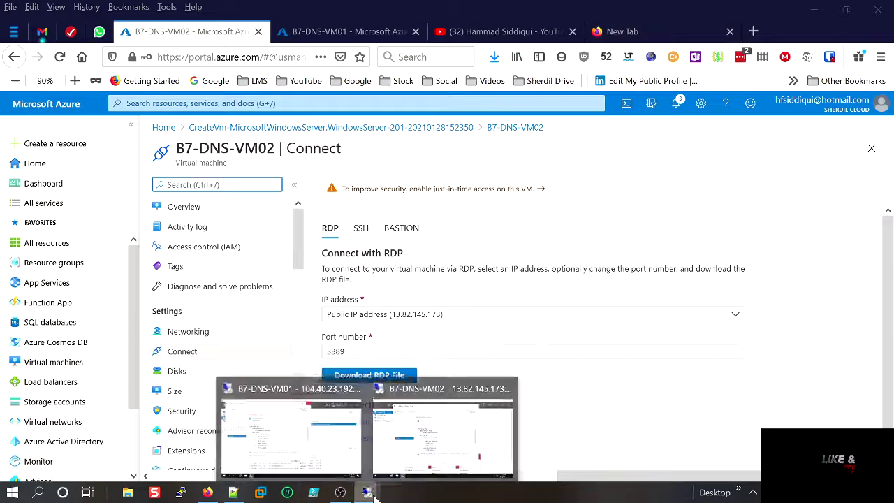
mouse_move(317, 461)
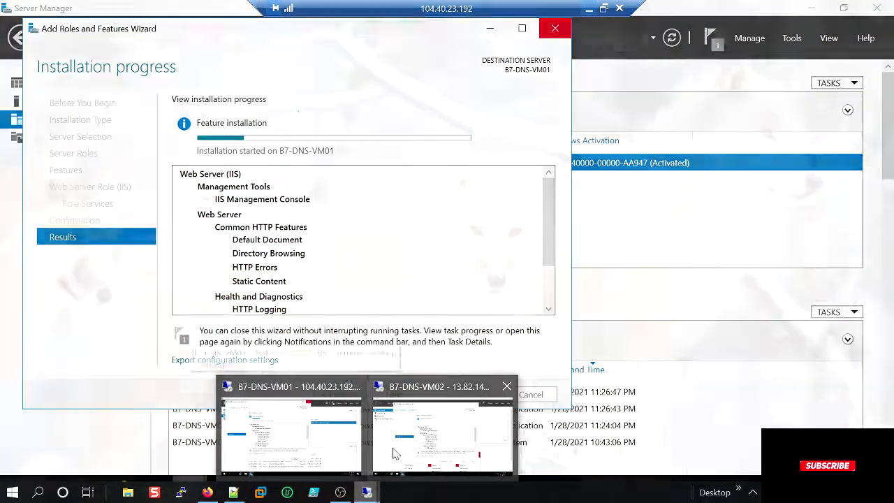
click(392, 447)
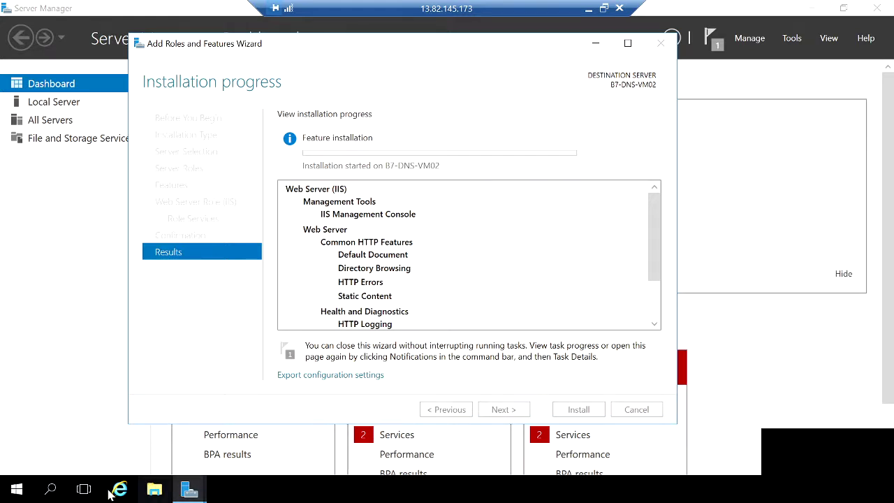
click(588, 8)
Switch to VM01, close its finished IIS wizard, and minimize Server Manager.
mouse_move(375, 494)
click(326, 442)
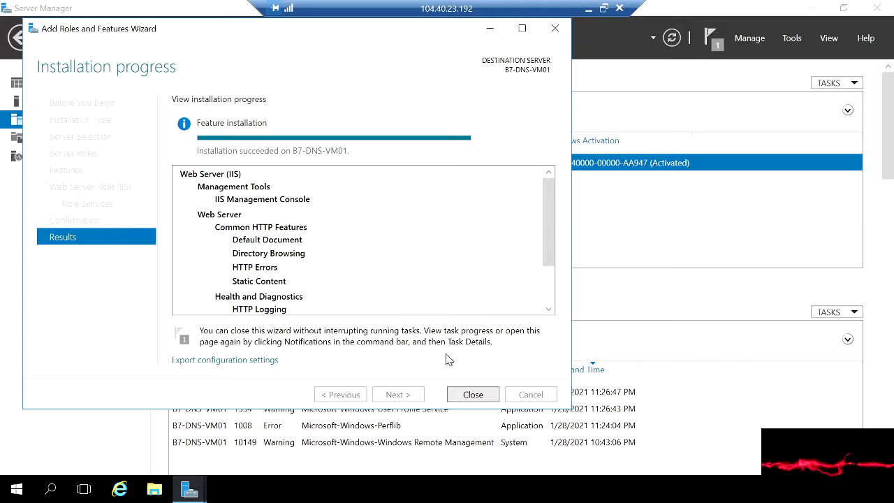
click(471, 394)
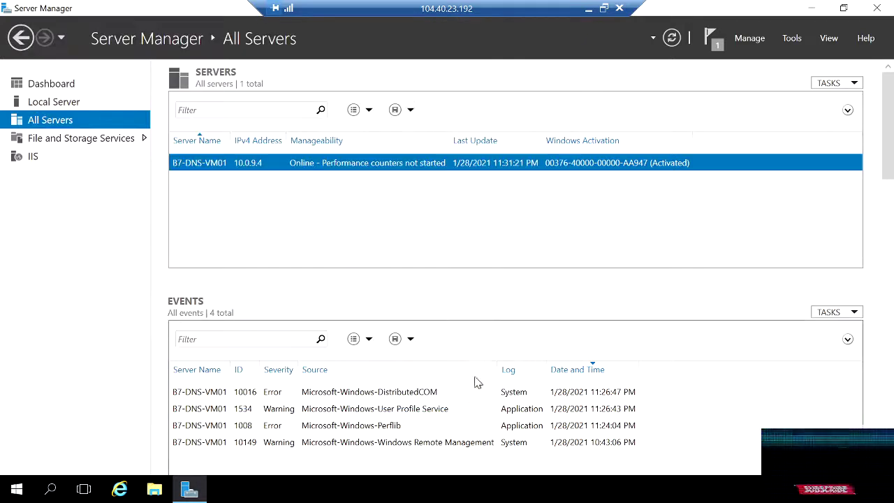
click(812, 9)
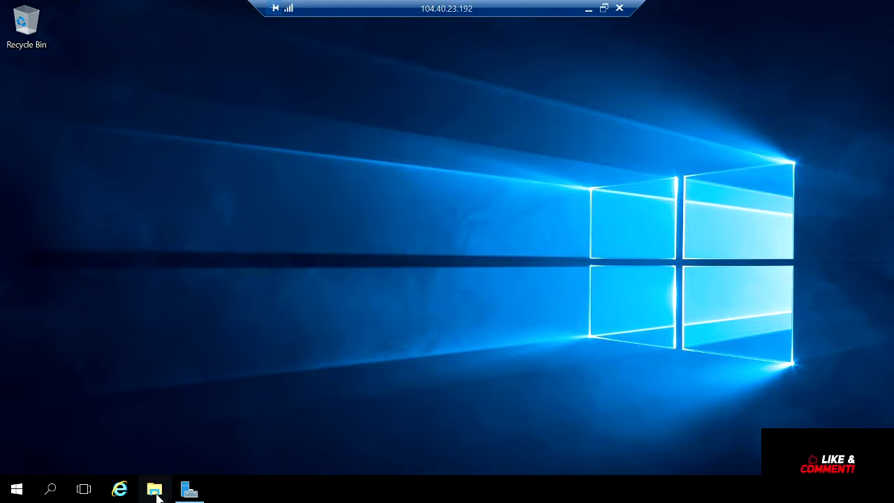
Browse to C:\inetpub\wwwroot on VM01 and open iisstart.png in Paint.
click(155, 490)
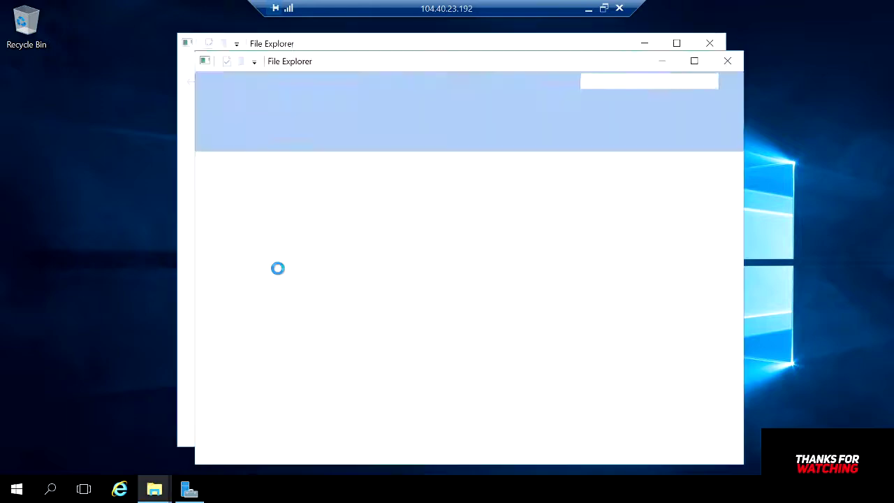
click(709, 44)
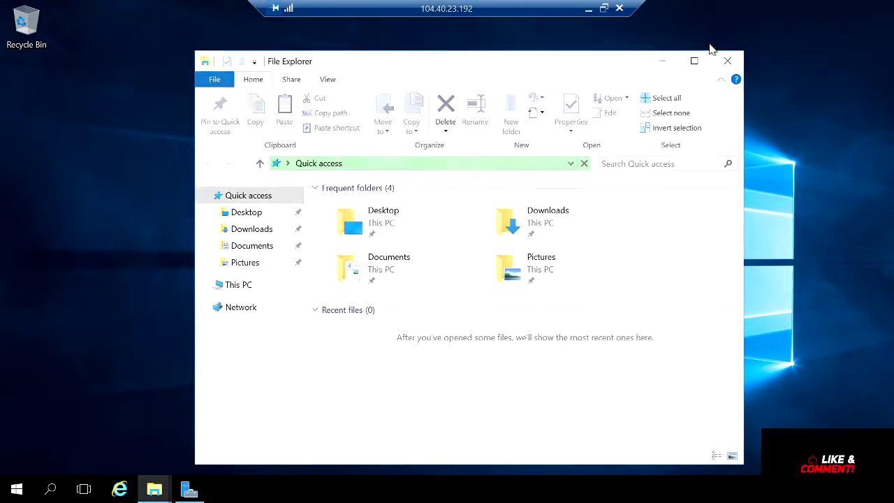
click(203, 285)
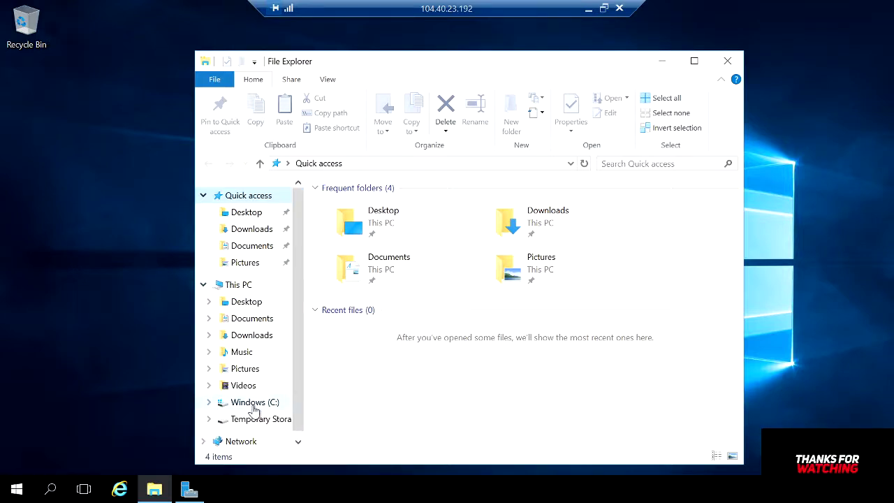
click(255, 406)
double_click(350, 213)
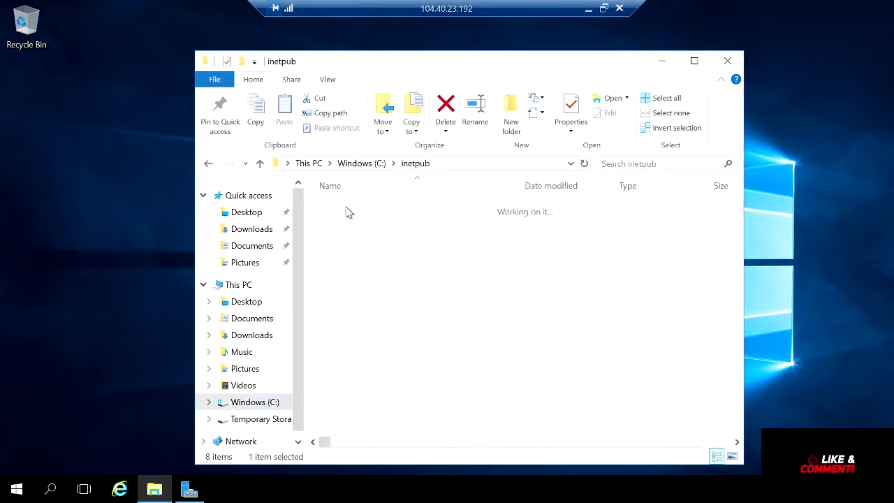
double_click(369, 271)
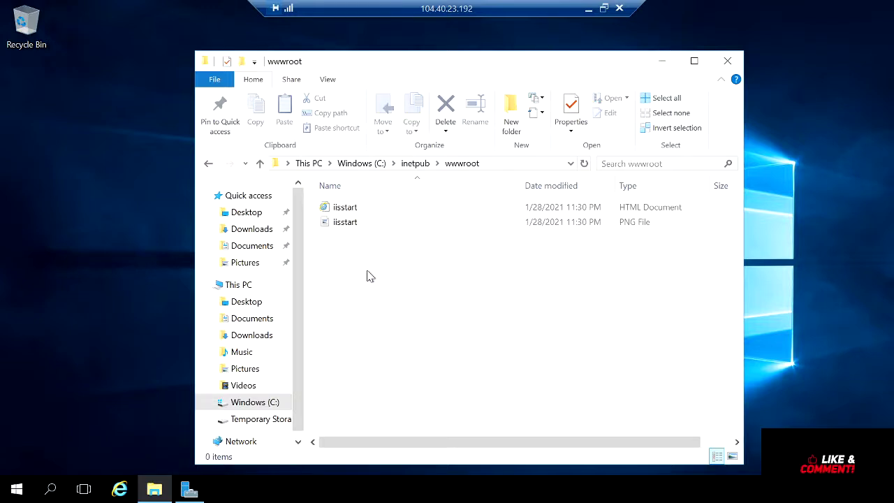
click(355, 227)
right_click(354, 227)
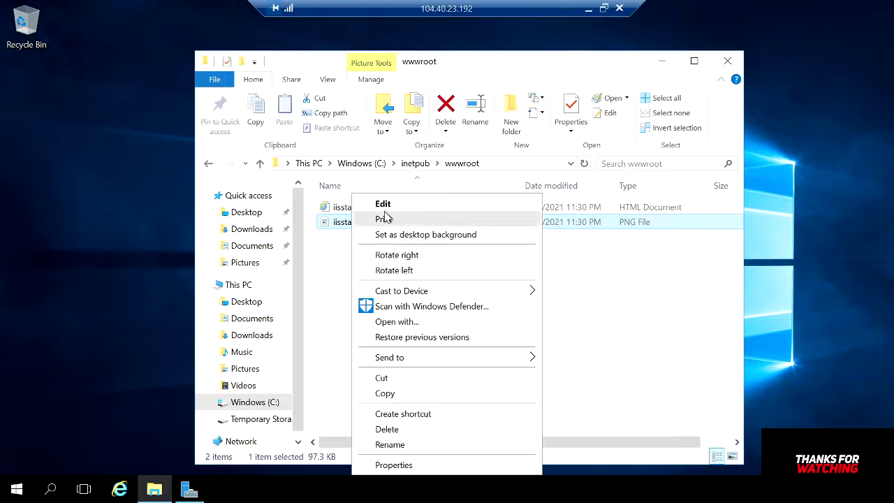
click(388, 205)
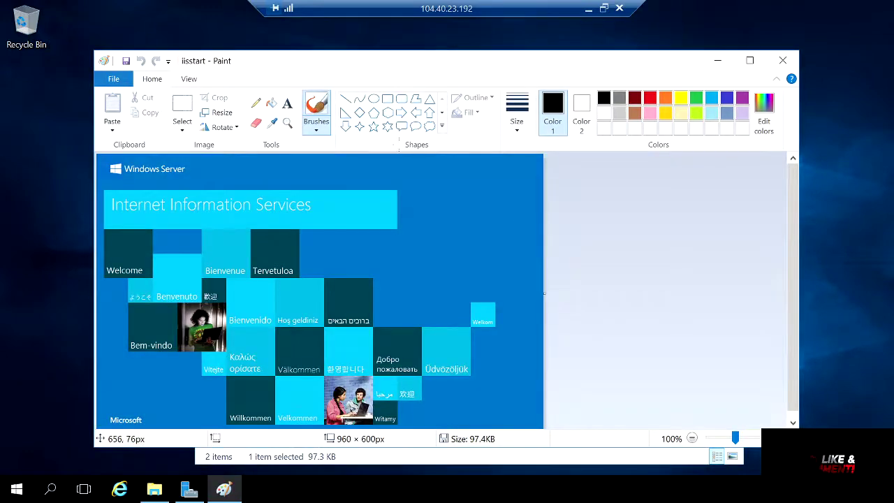
Label the iisstart banner with 104.40.23.192, then minimize the remote session.
click(288, 104)
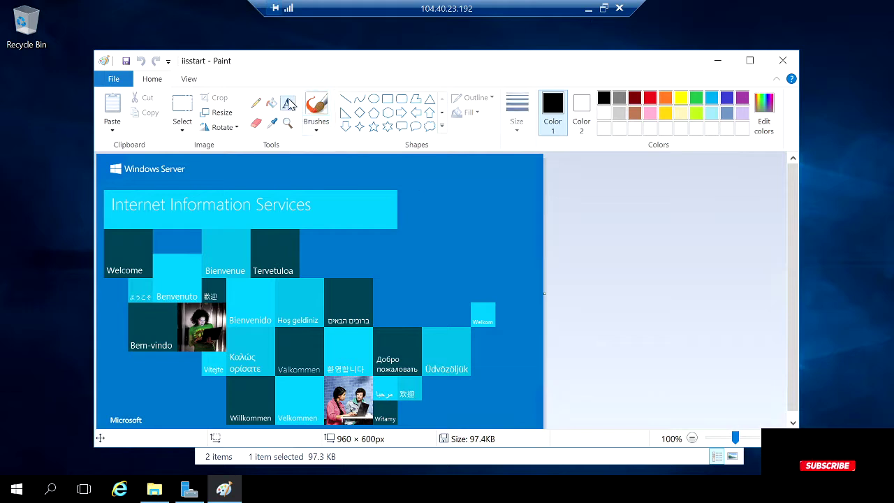
drag(300, 165, 508, 216)
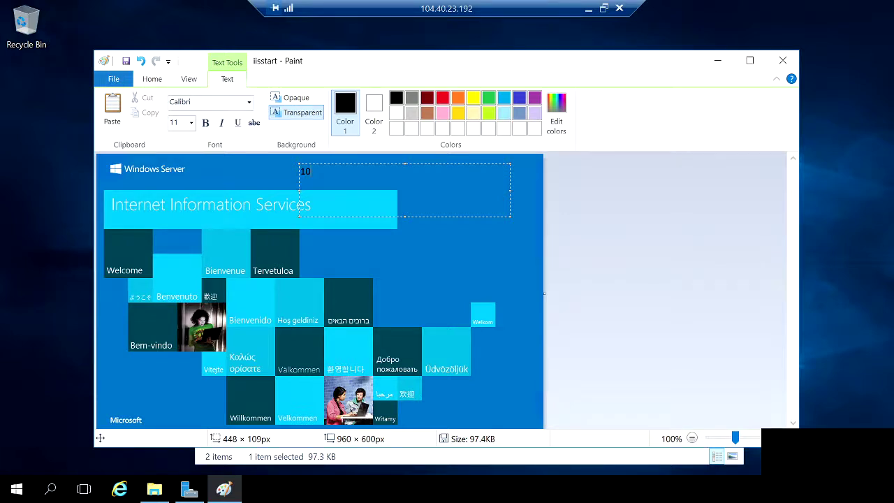
key(BackSpace)
text(1)
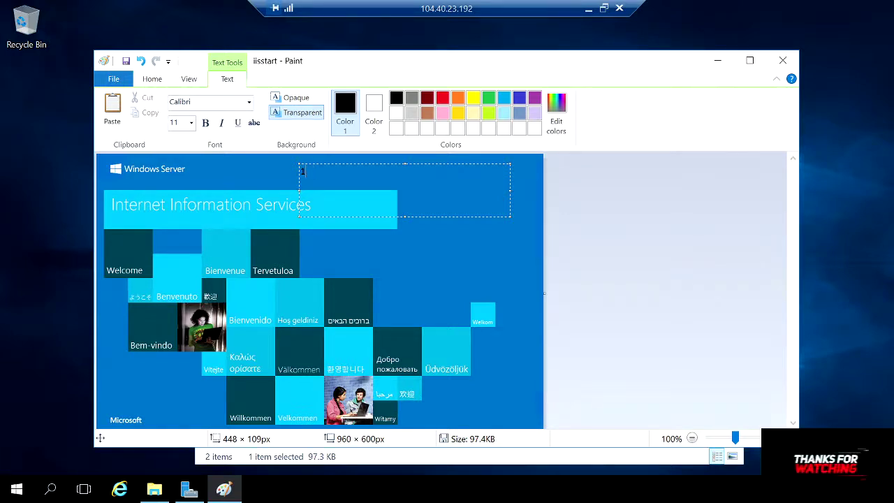
text(04.40.23.1)
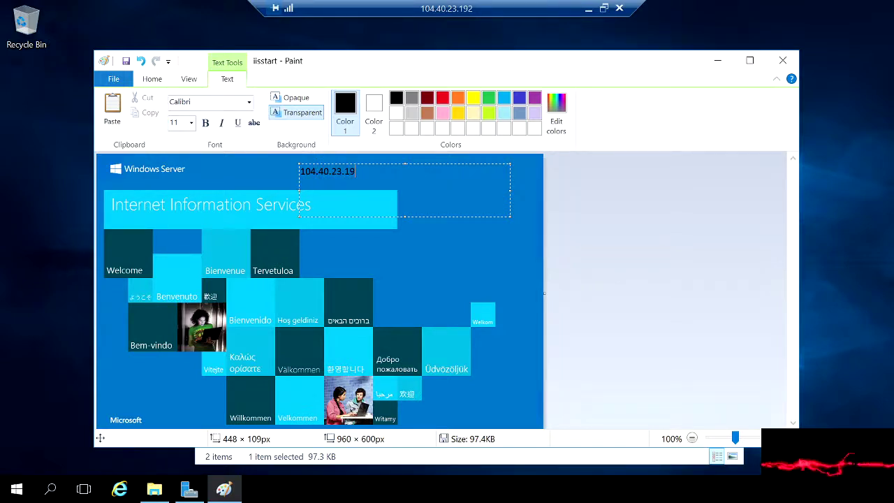
key(BackSpace)
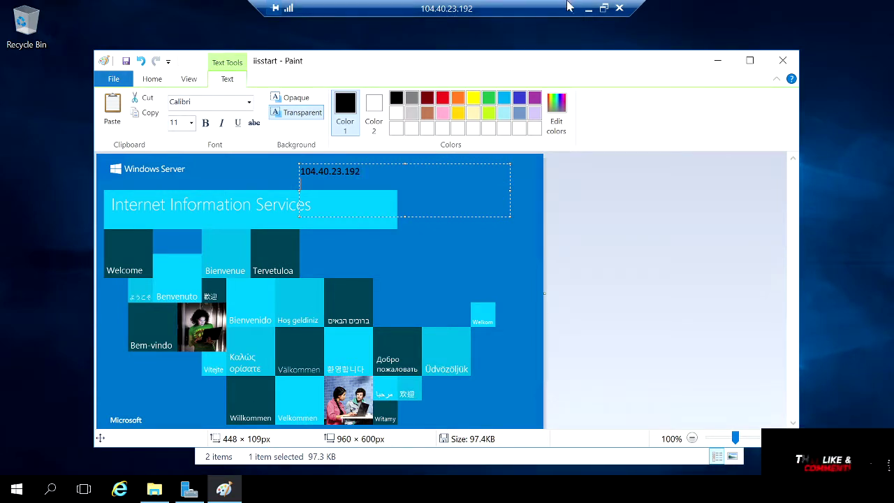
click(589, 10)
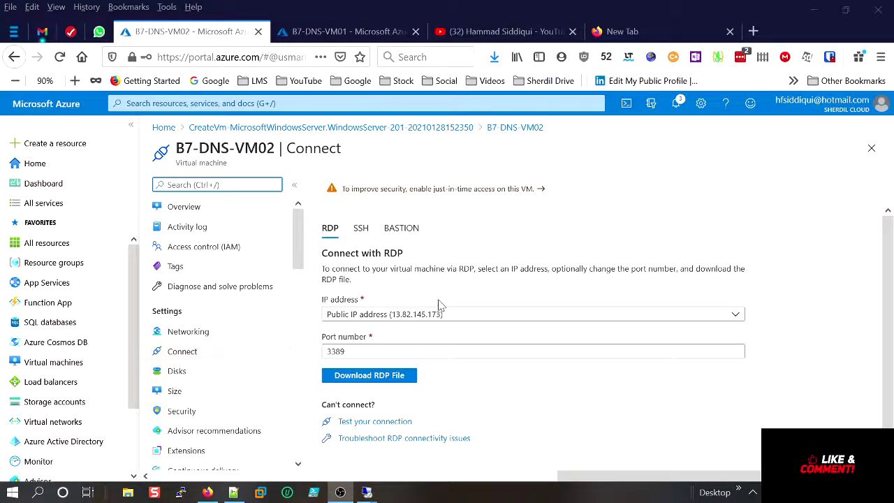
Copy the name B7-DNS-VM01 from its portal page and return to the VM01 session.
click(342, 32)
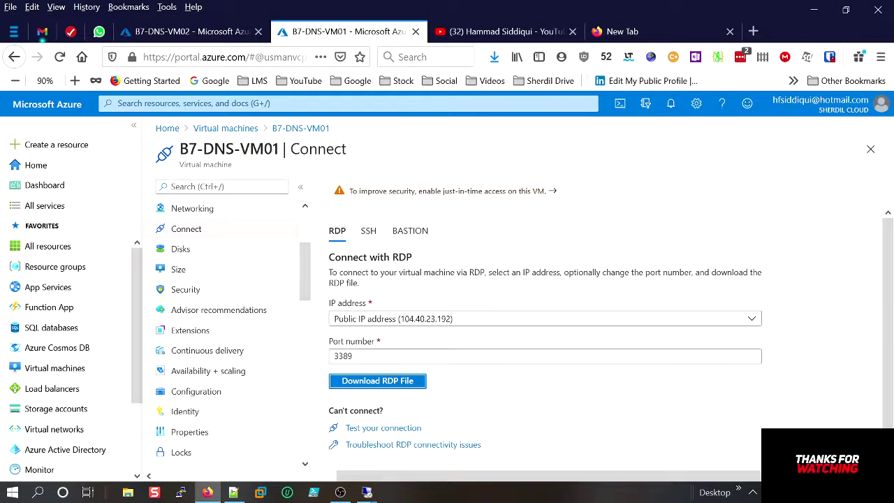
drag(283, 149, 189, 149)
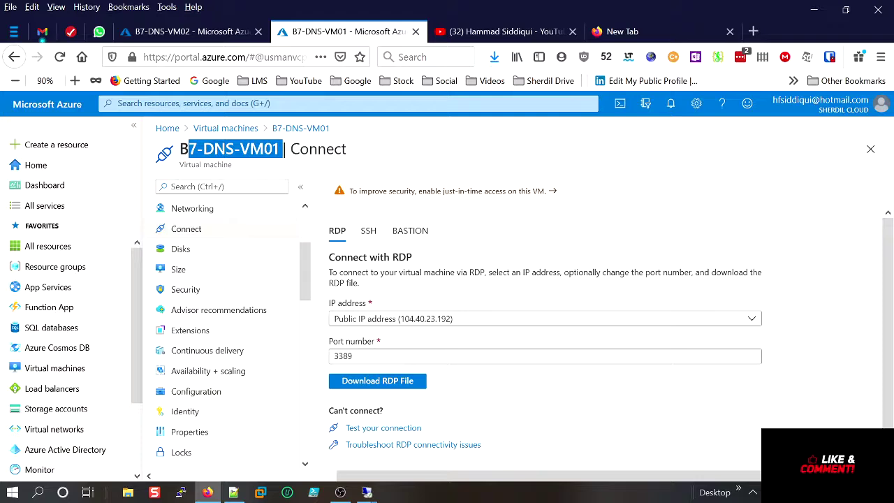
right_click(188, 150)
click(283, 148)
drag(282, 148, 180, 153)
right_click(180, 154)
click(201, 158)
click(368, 492)
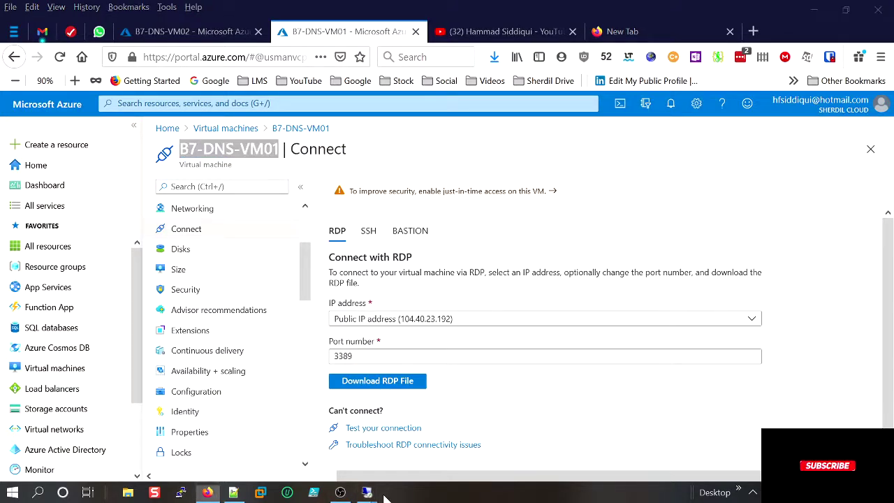
click(292, 435)
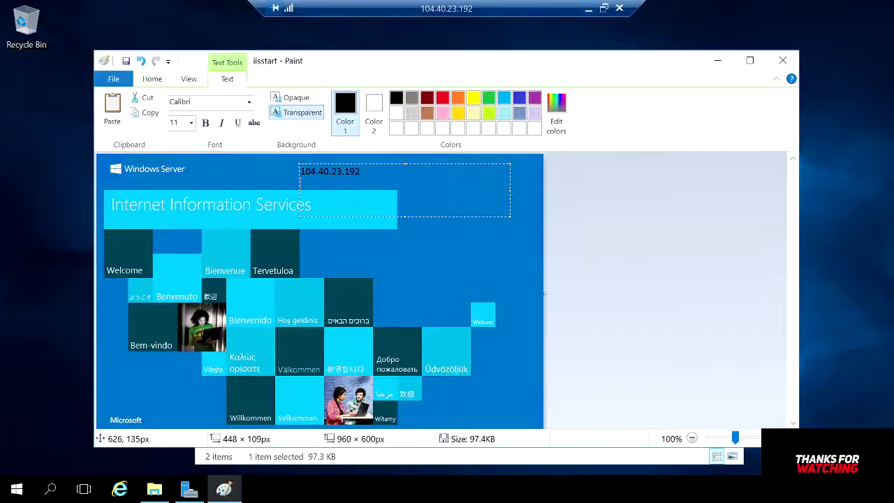
Paste B7-DNS-VM01 under the IP and make both lines yellow at size 20.
key(Return)
key(ctrl+v)
key(ctrl+a)
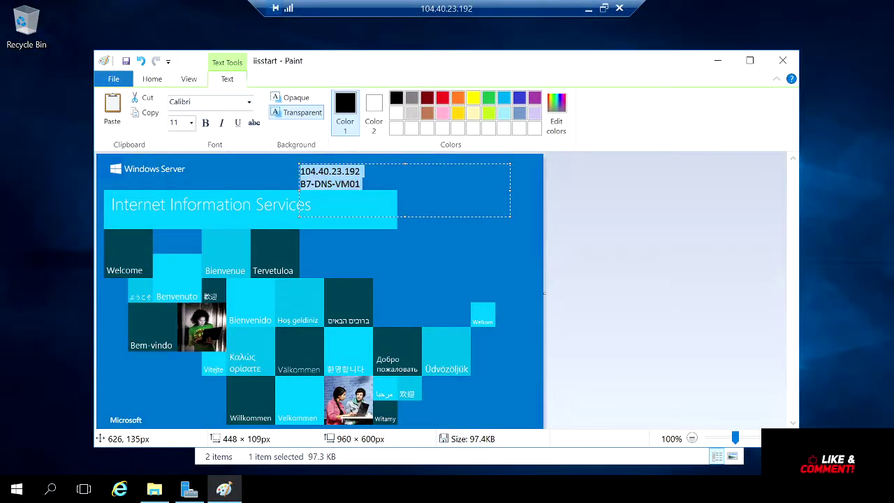
click(477, 101)
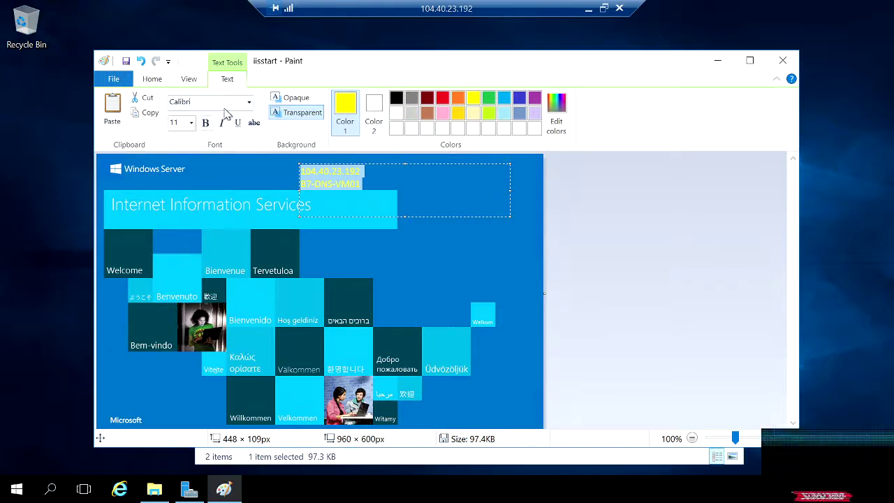
click(191, 123)
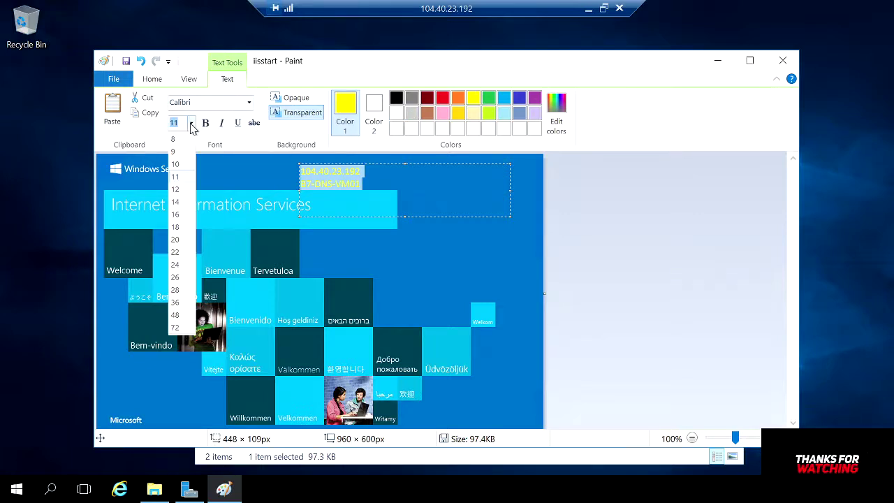
click(176, 239)
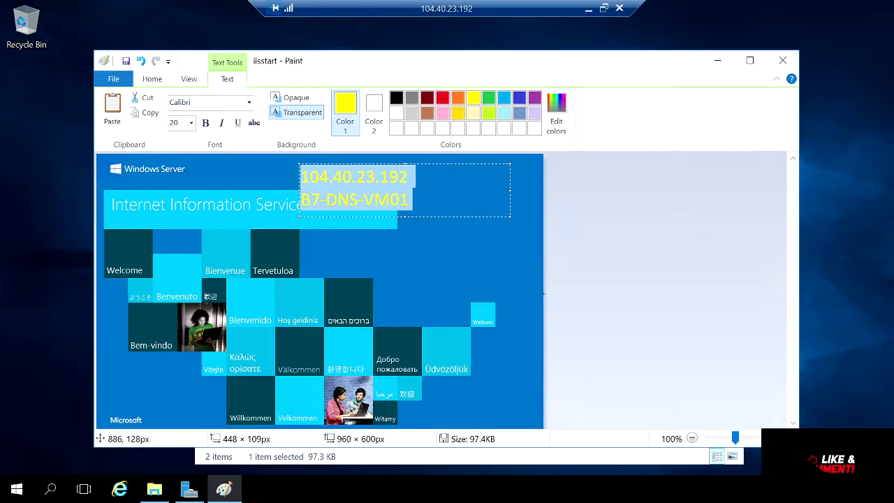
click(420, 155)
Clear away the stray empty text boxes left around the labels.
click(388, 179)
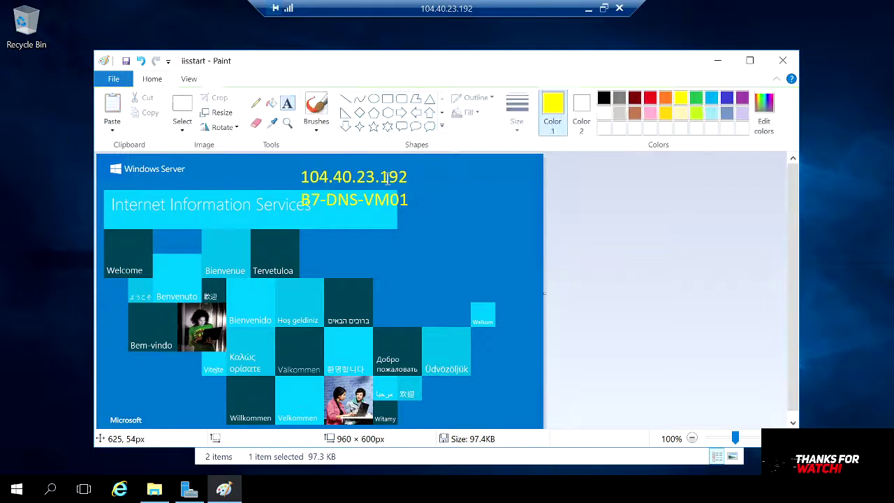
click(364, 183)
click(298, 175)
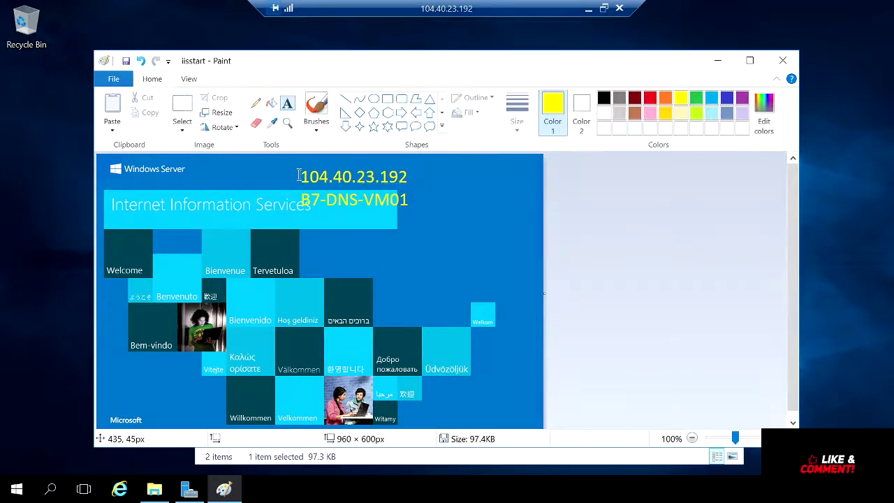
drag(298, 173, 496, 209)
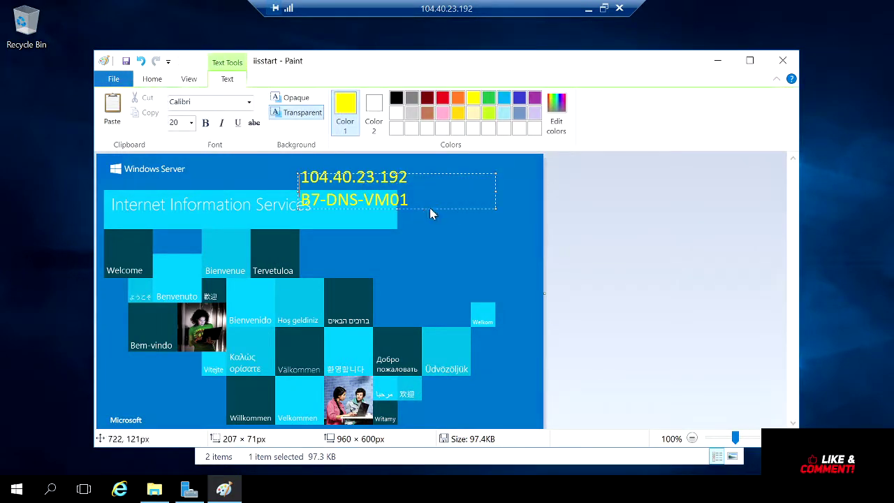
click(461, 242)
drag(417, 203, 288, 161)
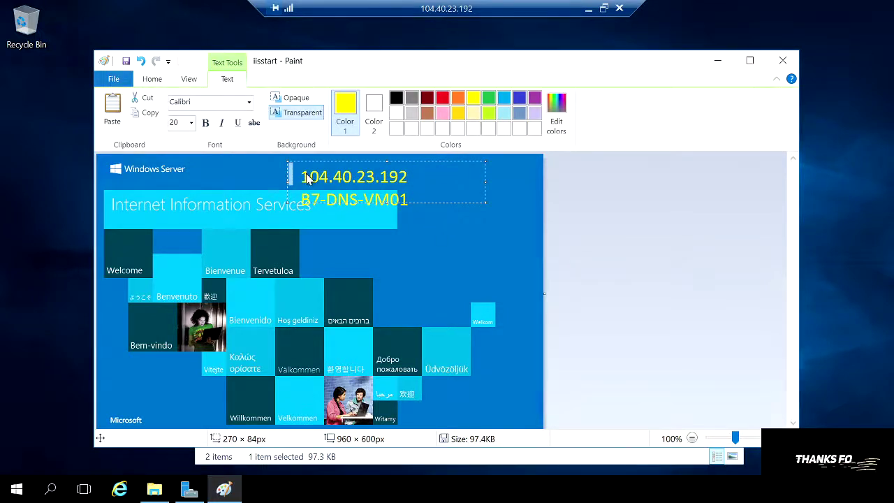
click(497, 244)
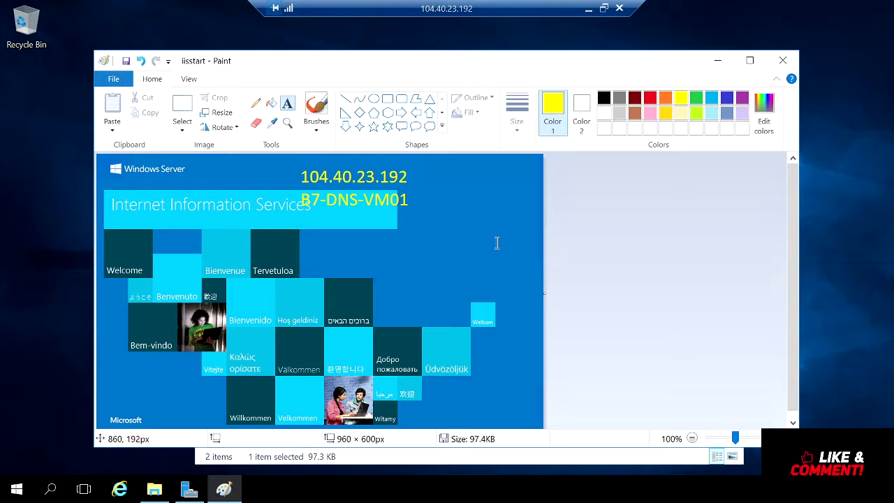
click(459, 189)
click(395, 220)
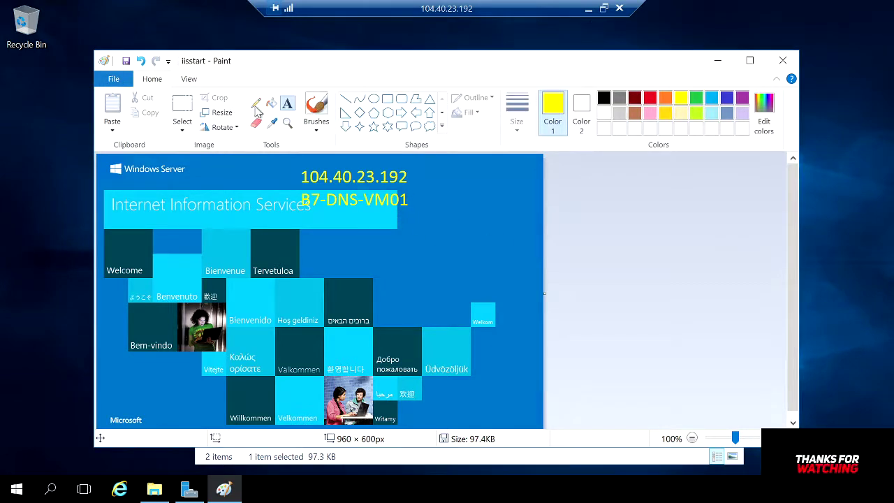
Add the text WestUS in a new text box below the VM name.
click(290, 105)
drag(346, 222, 454, 268)
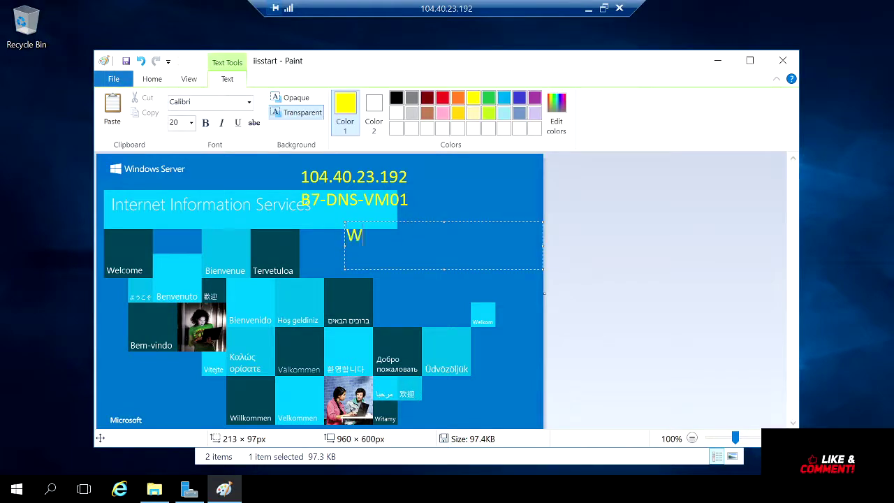
text(WestUS)
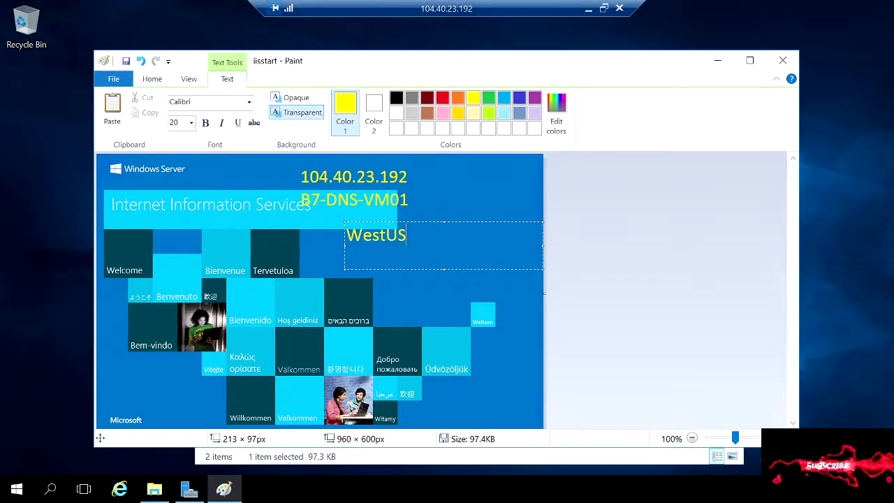
click(460, 183)
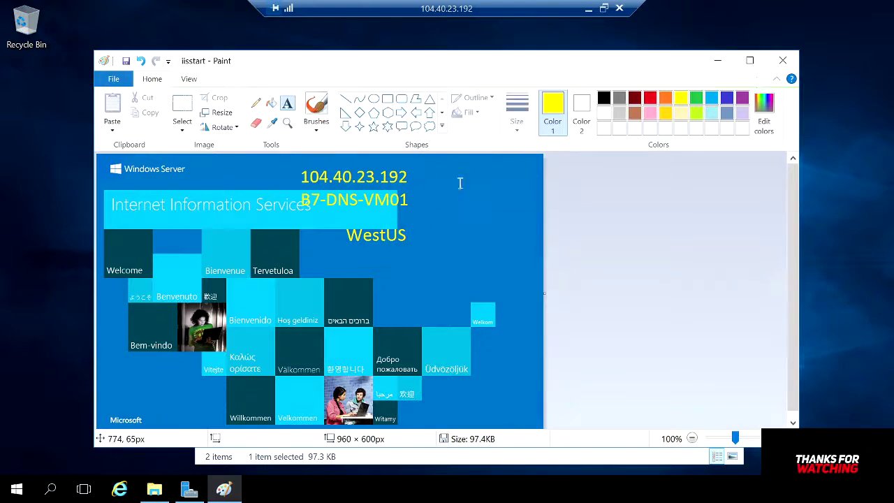
Close Paint saving the edited iisstart.png, then return to the portal's B7-DNS-VM01 overview.
click(783, 60)
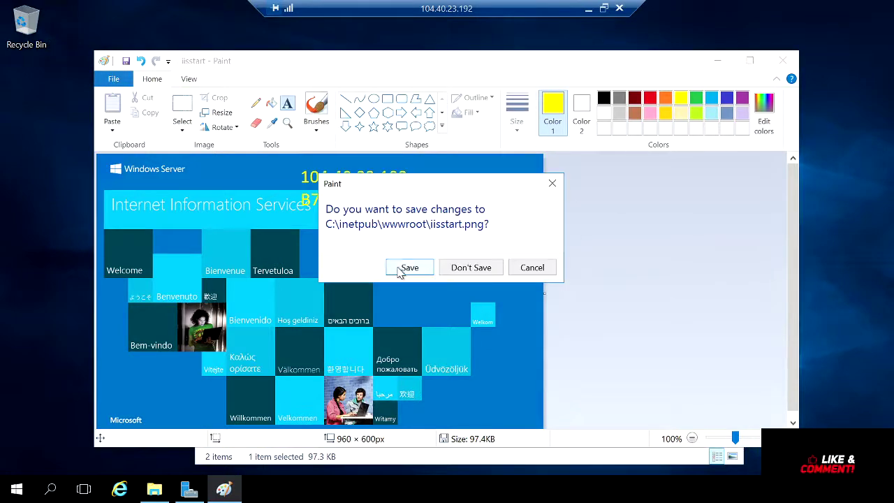
click(406, 266)
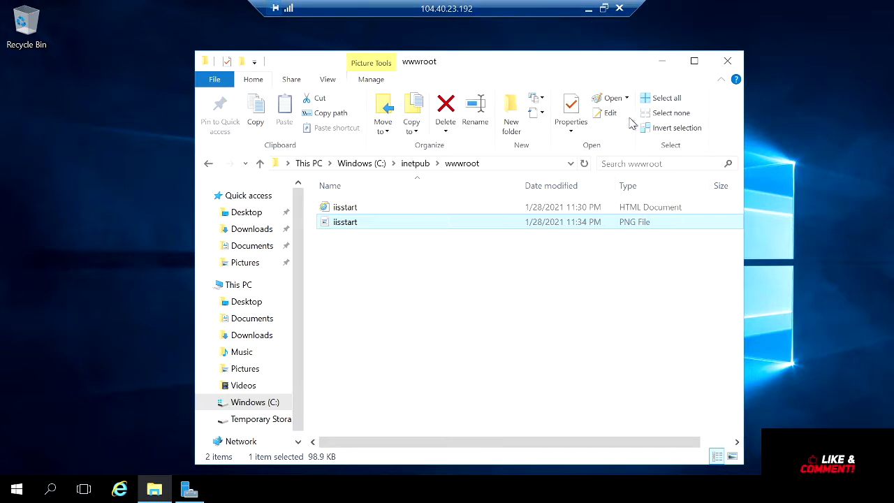
click(589, 8)
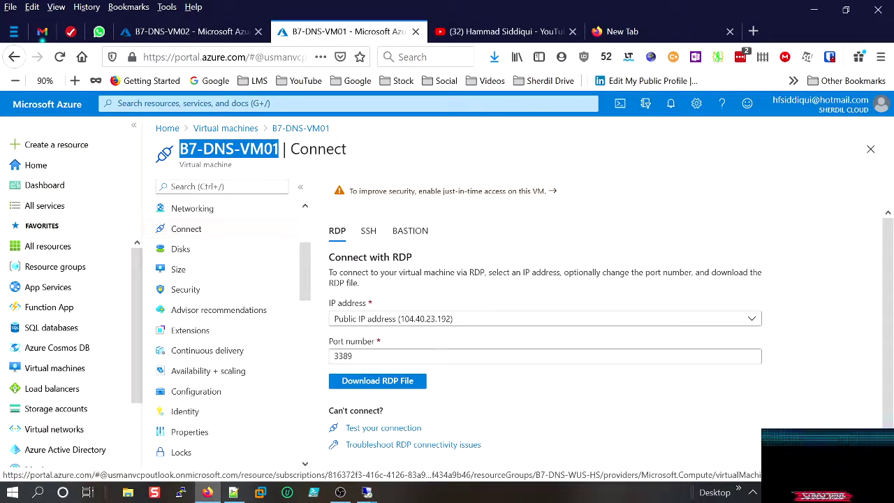
click(301, 128)
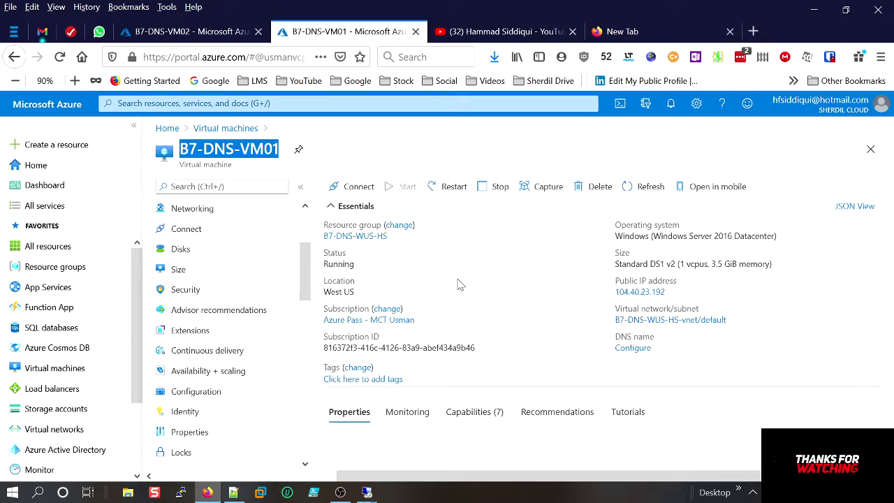
Copy VM01's public IP and load 104.40.23.192 in a Firefox private window to check the labelled IIS page.
click(668, 292)
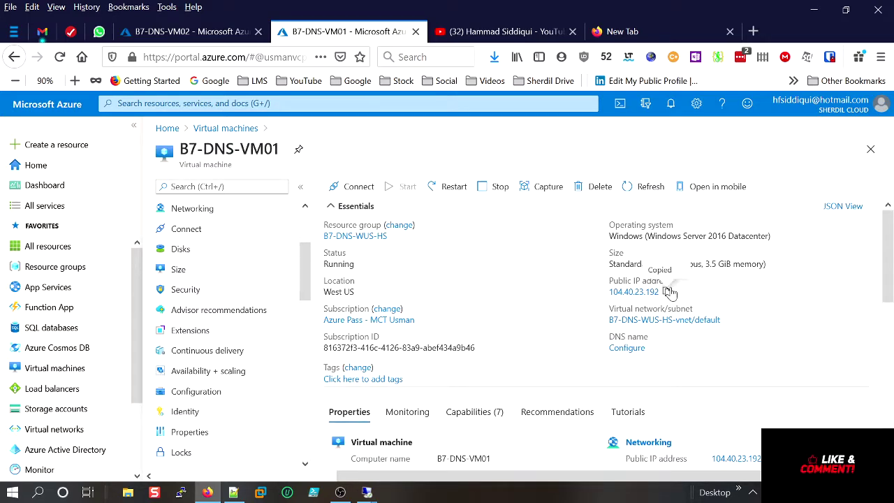
click(12, 492)
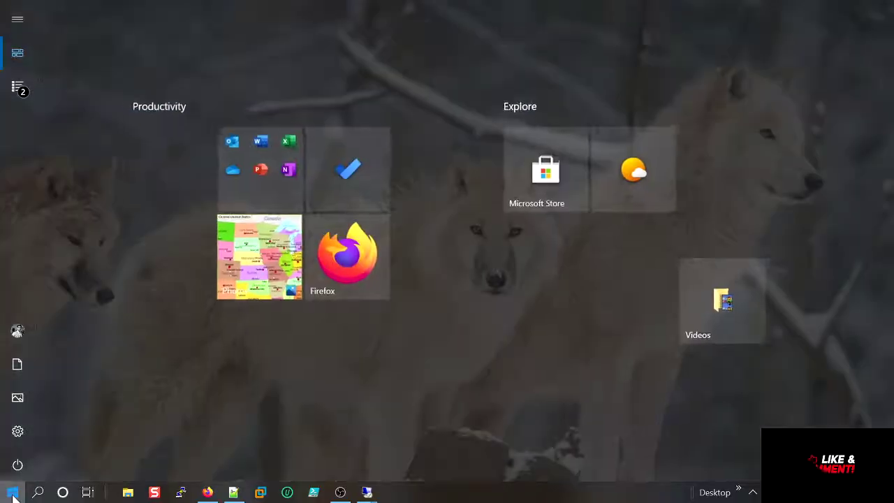
click(392, 413)
click(12, 7)
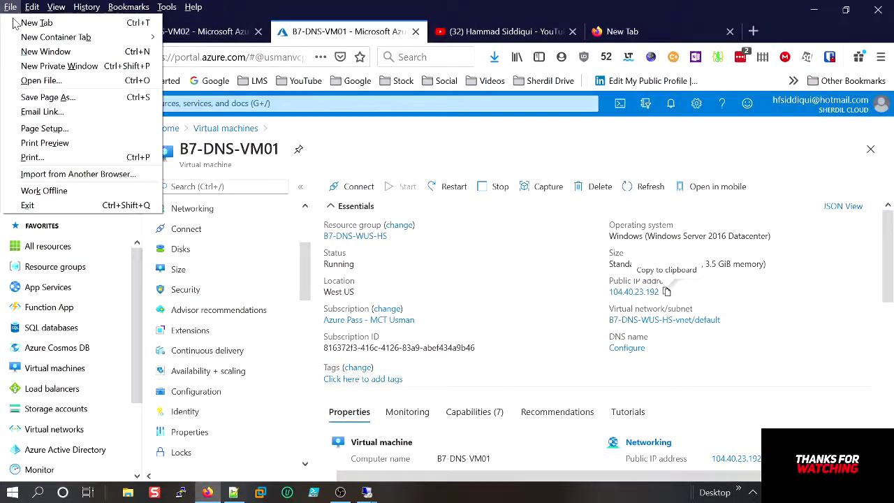
click(42, 66)
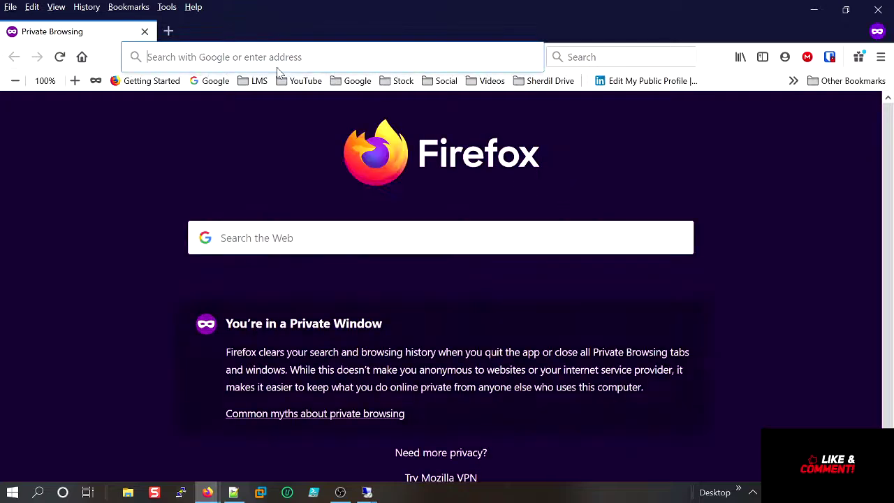
key(ctrl+v)
key(Return)
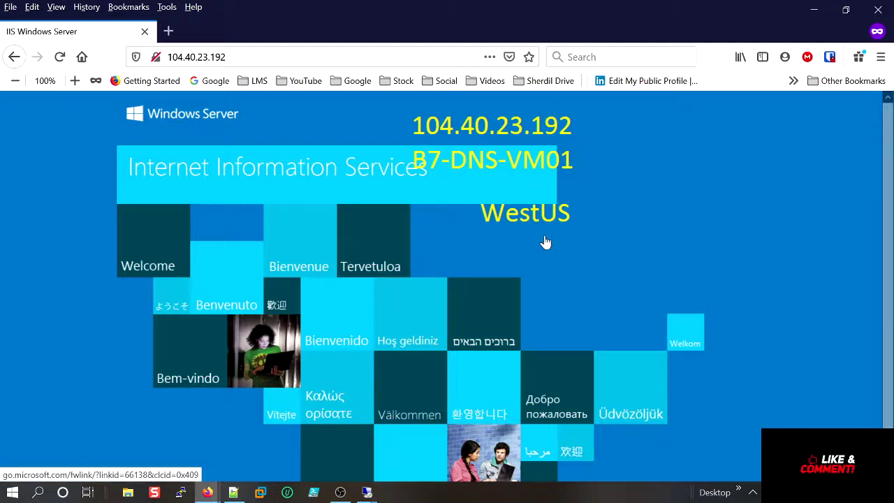
click(169, 31)
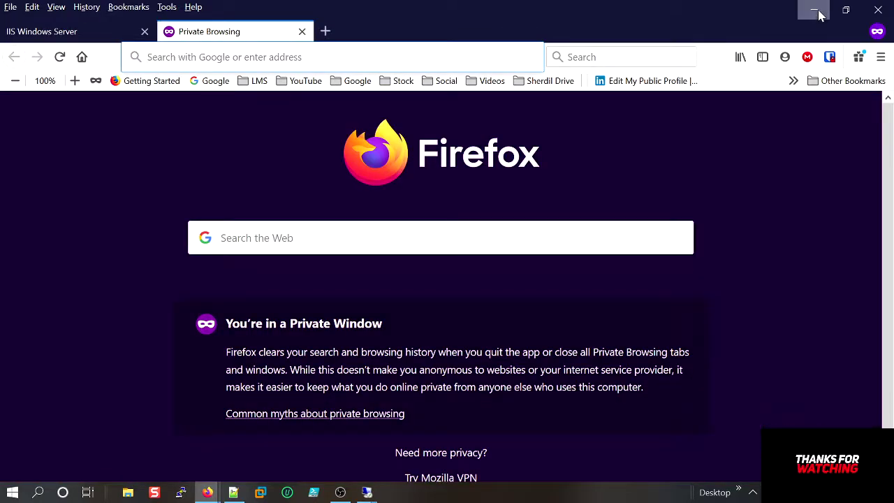
click(814, 10)
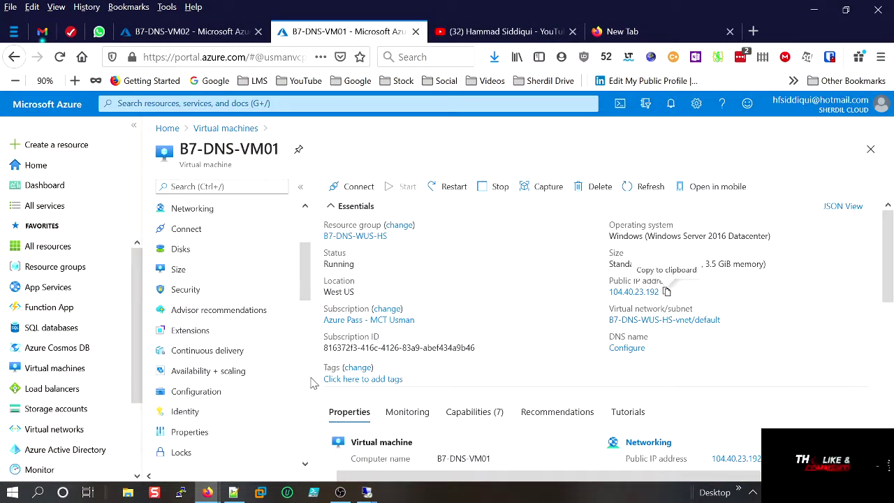
Go from VM01's Properties to its public IP address resource for 104.40.23.192.
scroll(308, 383, down, 2)
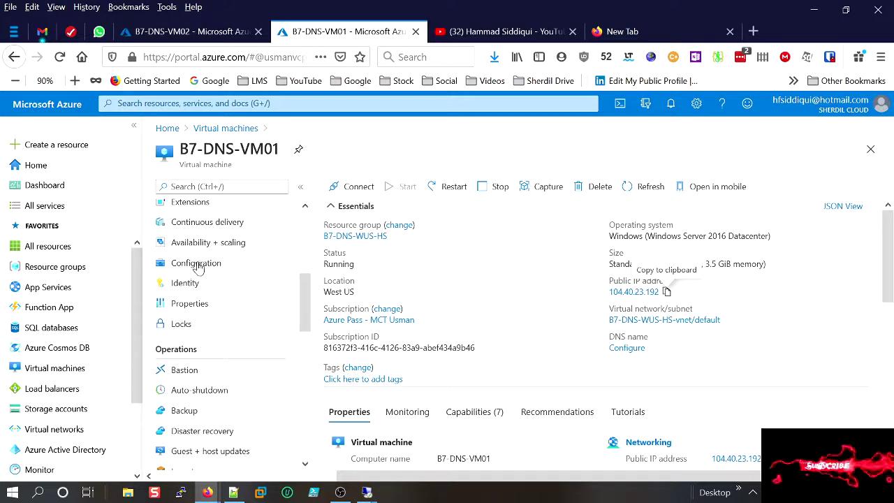
click(187, 311)
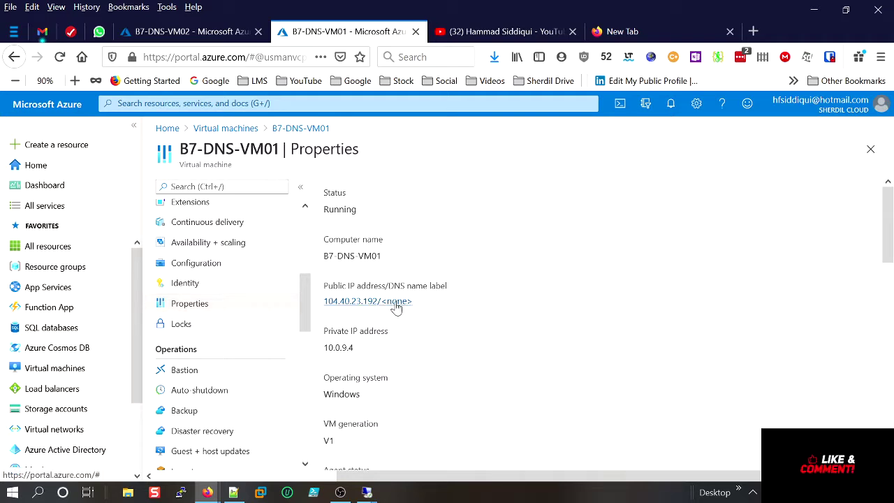
click(398, 303)
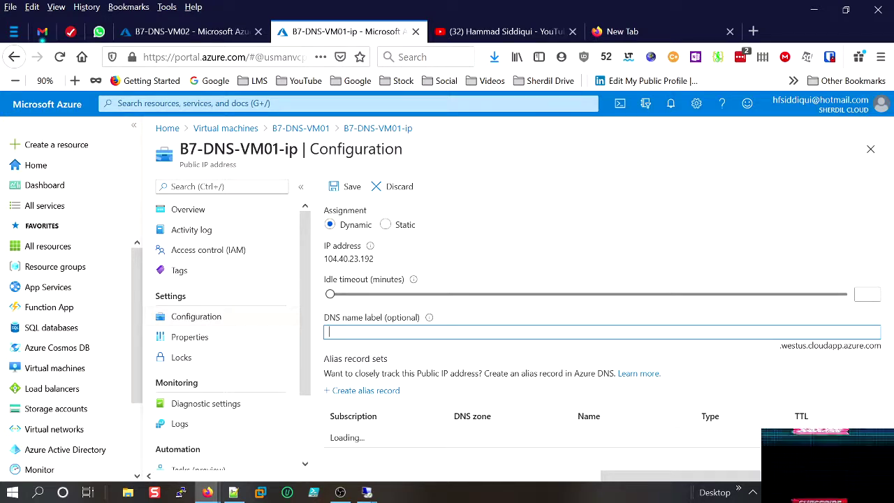
Replace the DNS name label text with dnsvm01.
text(Vm0)
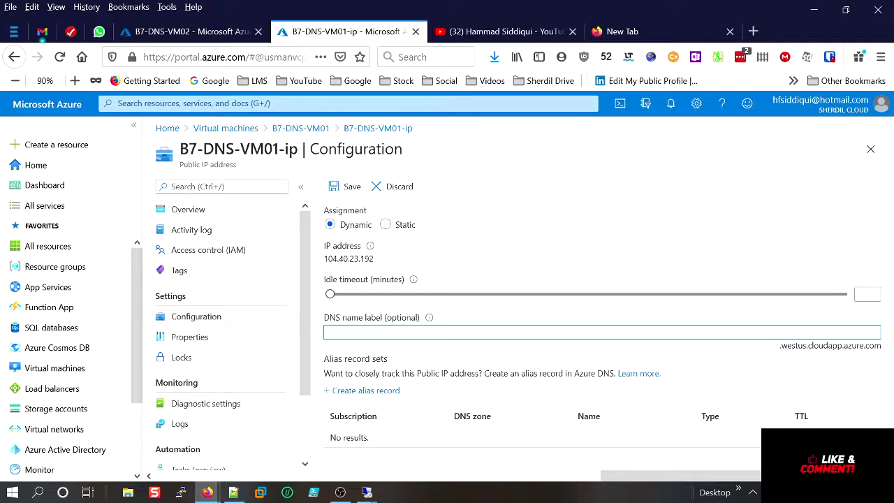
text(vm02)
key(ctrl+a)
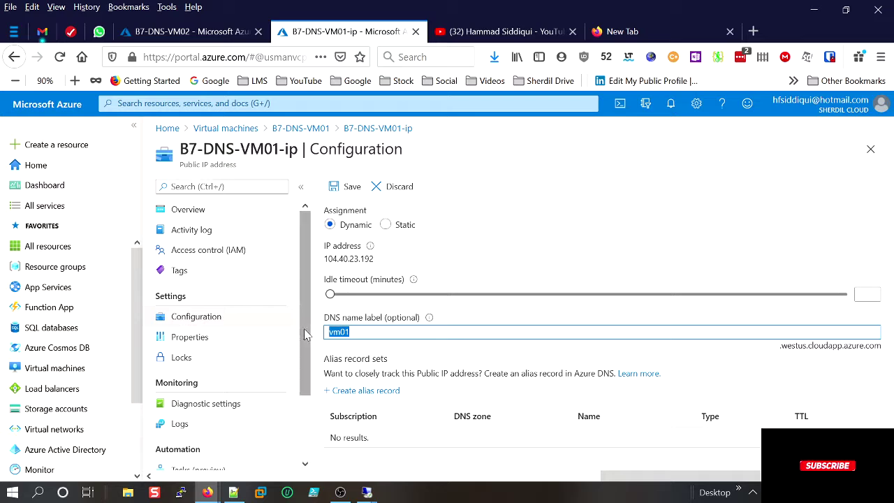
key(BackSpace)
text(dns)
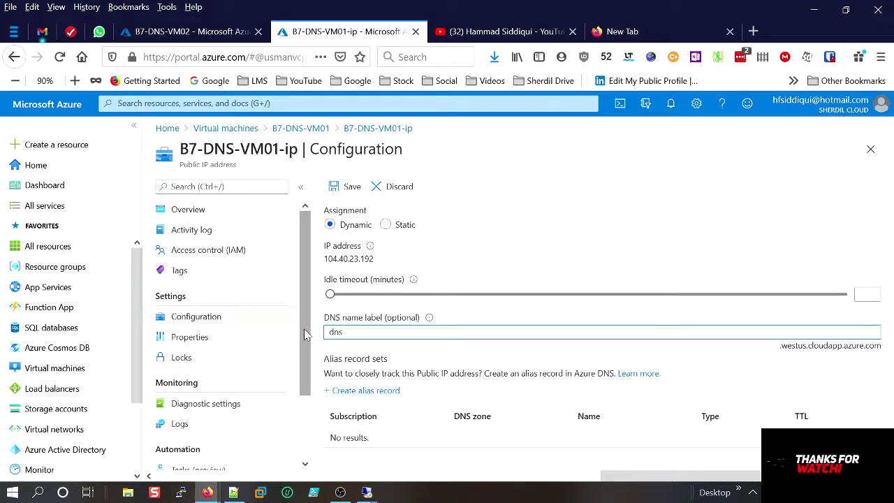
text(vm01)
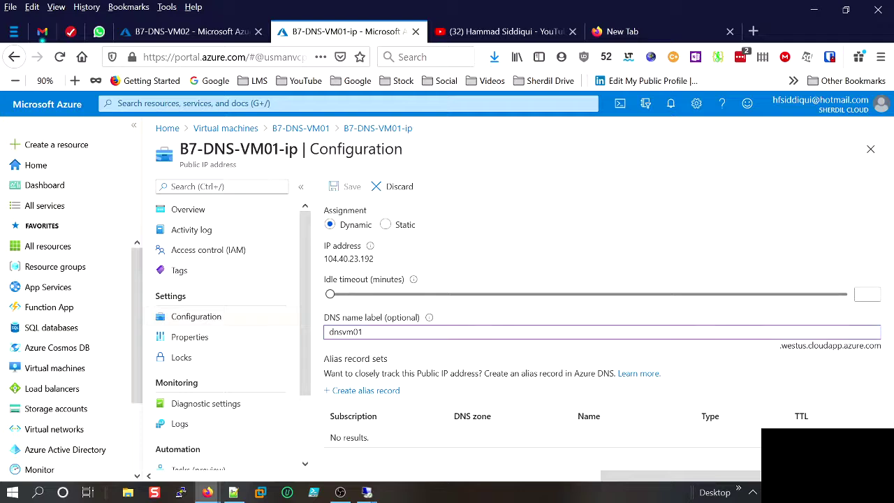
Copy the .westus.cloudapp.azure.com suffix and save the dnsvm01 label.
drag(781, 346, 879, 338)
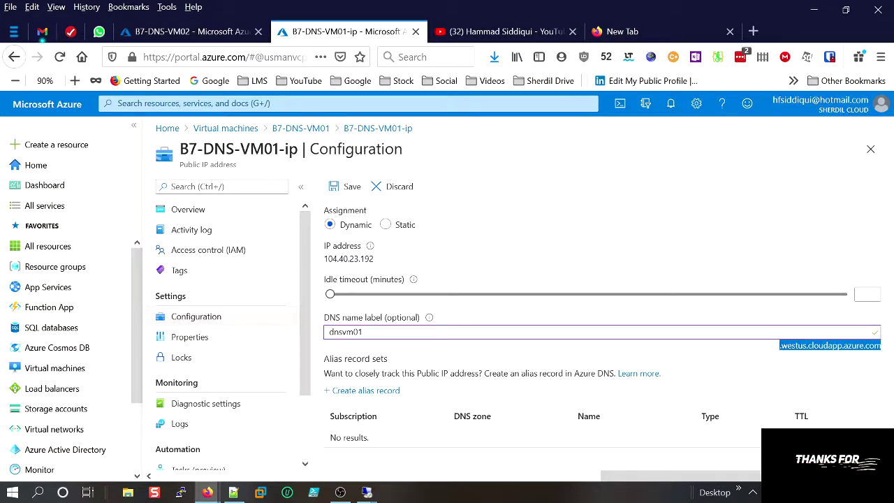
right_click(838, 346)
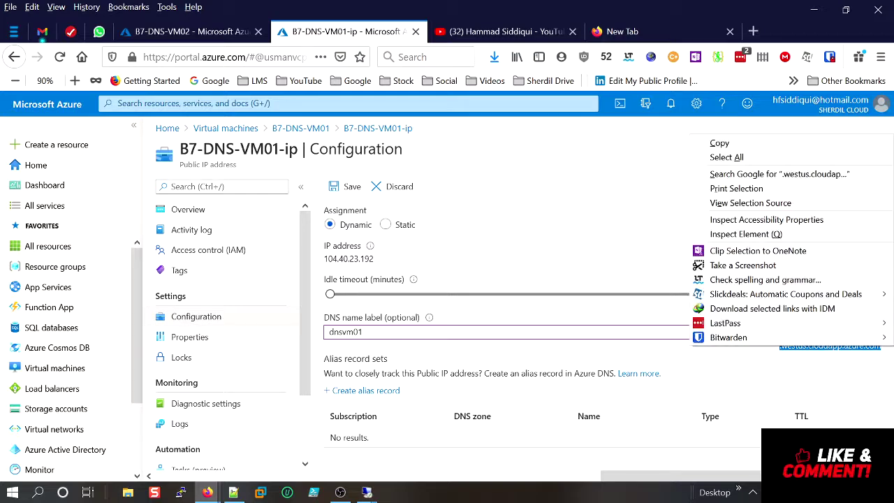
click(735, 143)
click(351, 186)
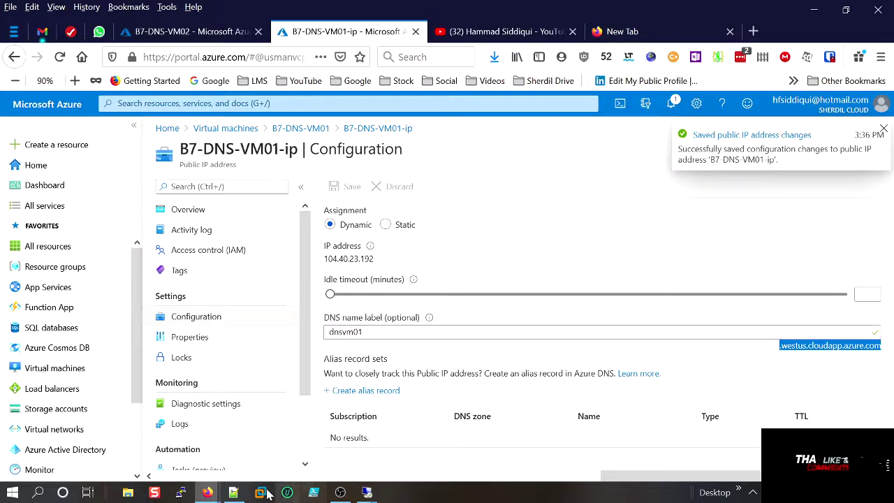
click(209, 493)
Load dnsvm01.westus.cloudapp.azure.com in the private window, fixing the mistyped host name.
click(262, 456)
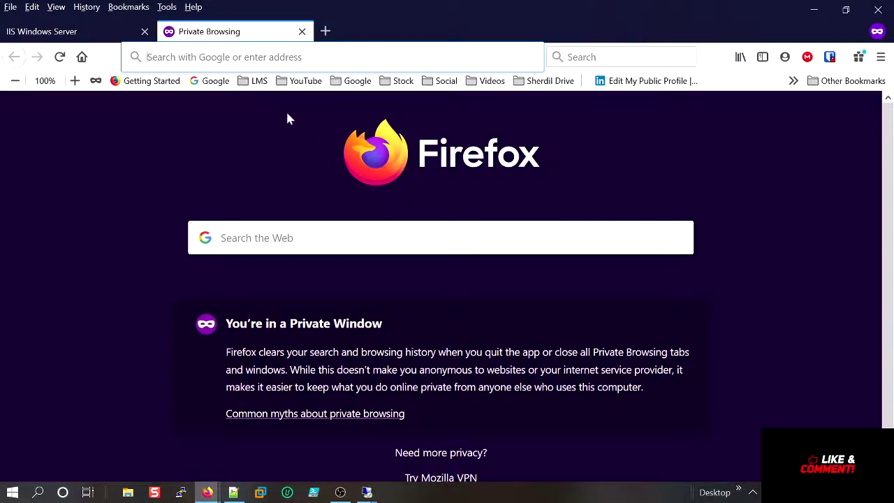
click(256, 57)
key(ctrl+v)
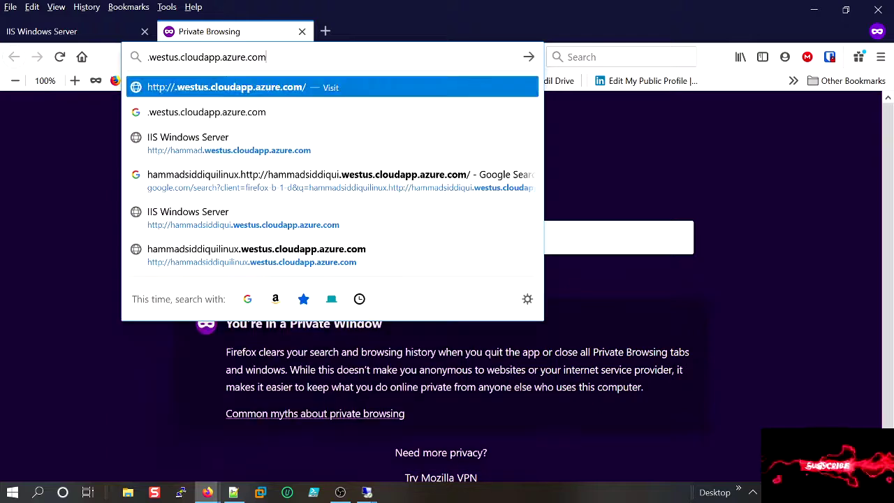
key(Home)
text(sndvm)
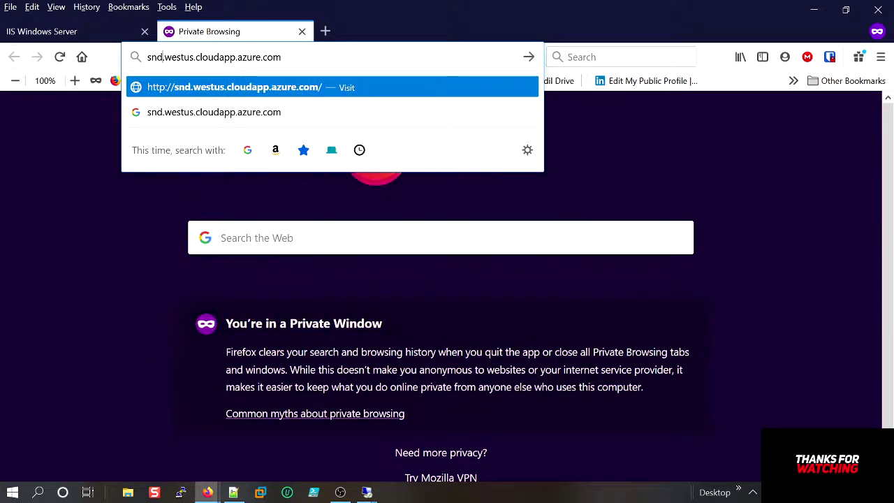
text(01)
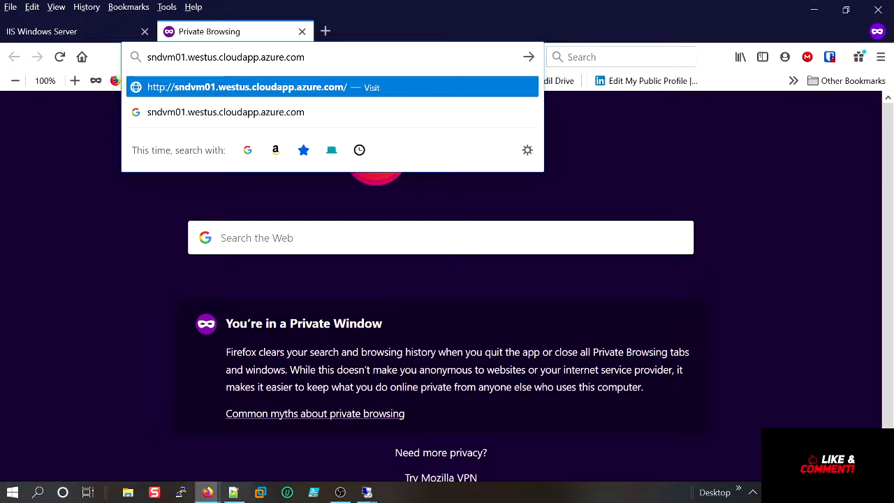
text(d)
key(Return)
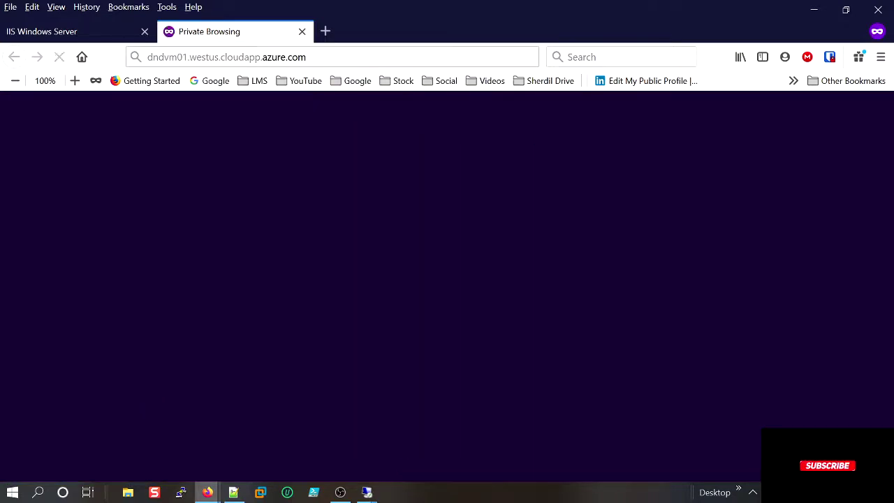
click(164, 57)
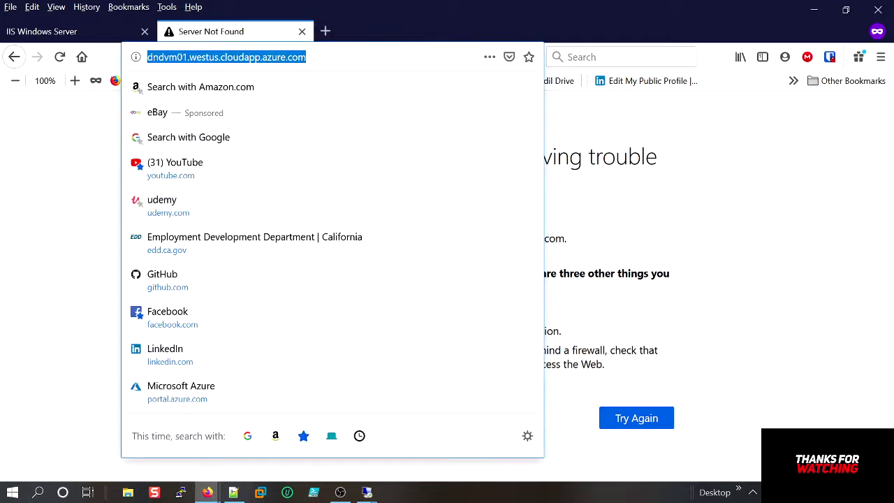
click(163, 57)
key(BackSpace)
text(s)
key(Return)
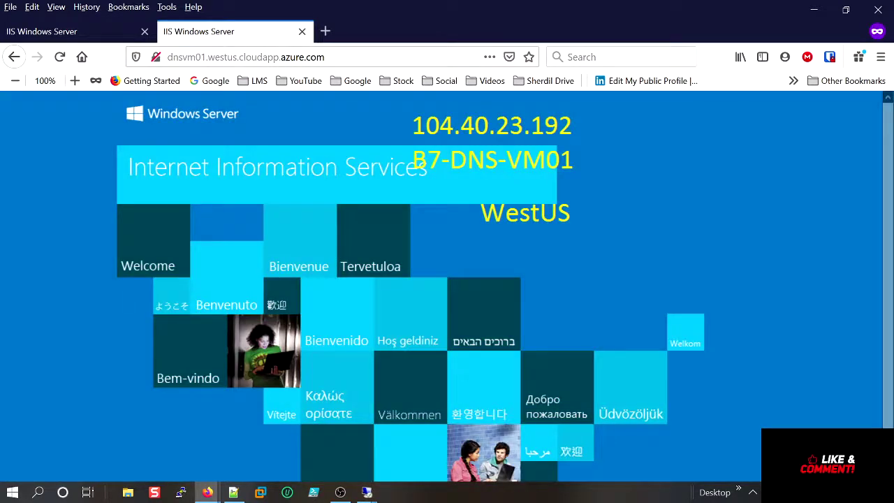
Compare the DNS-name tab with the IP-address tab, then minimize the private window.
click(99, 40)
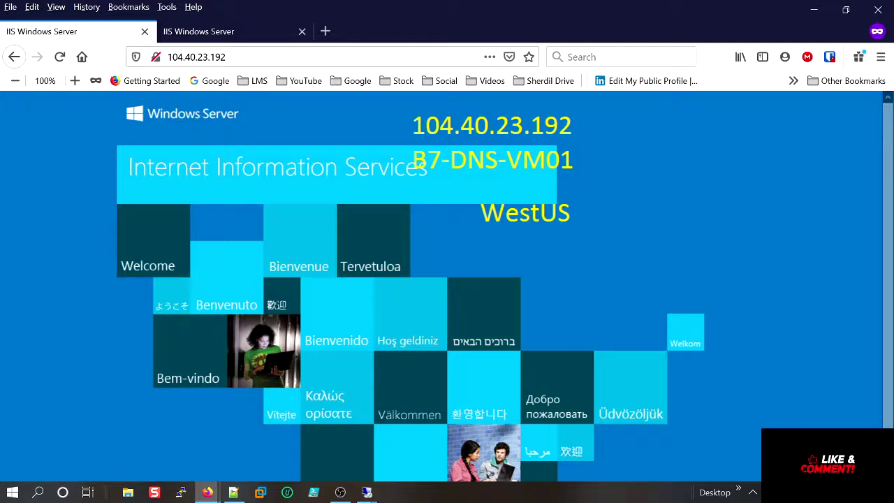
click(223, 31)
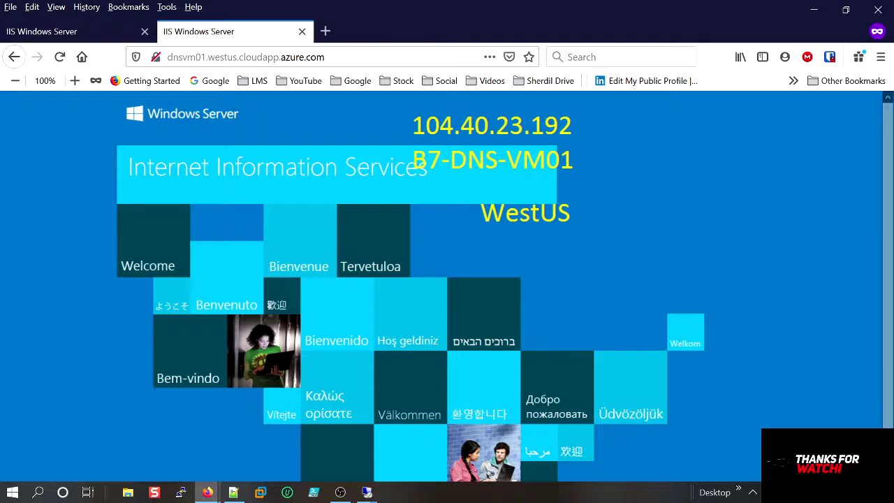
click(818, 9)
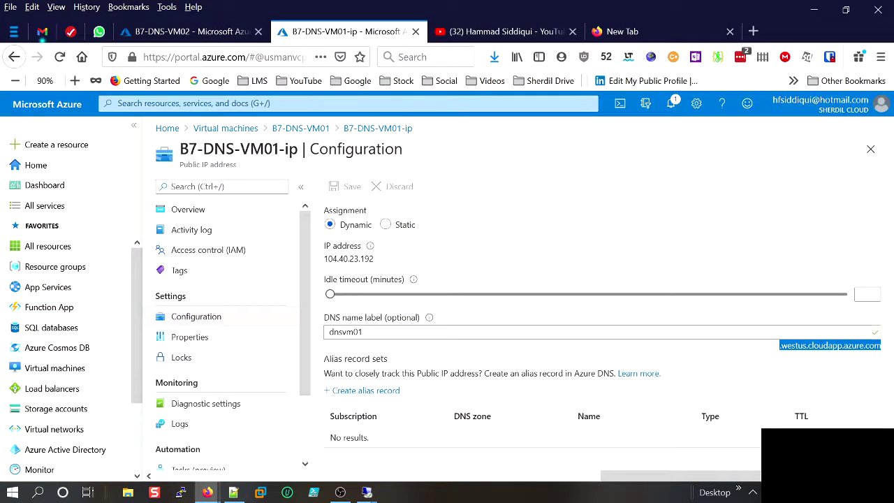
In the VM02 remote session, close the finished IIS install wizard and minimize Server Manager.
mouse_move(367, 492)
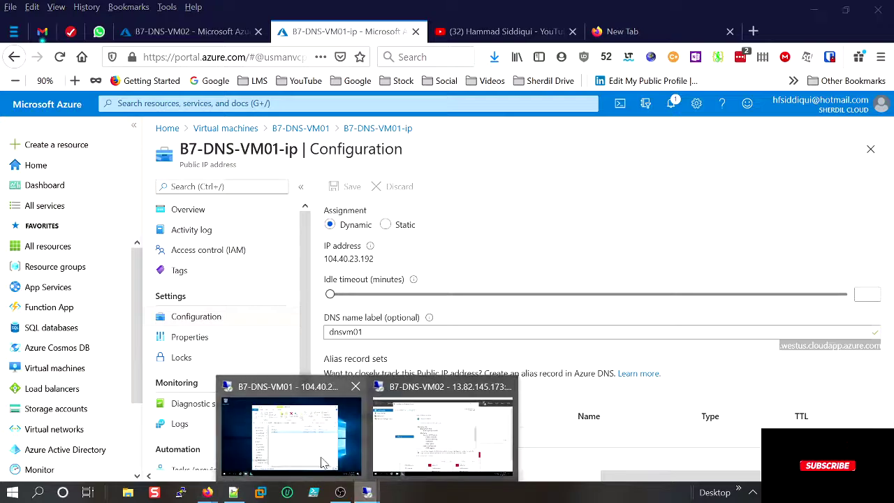
mouse_move(327, 456)
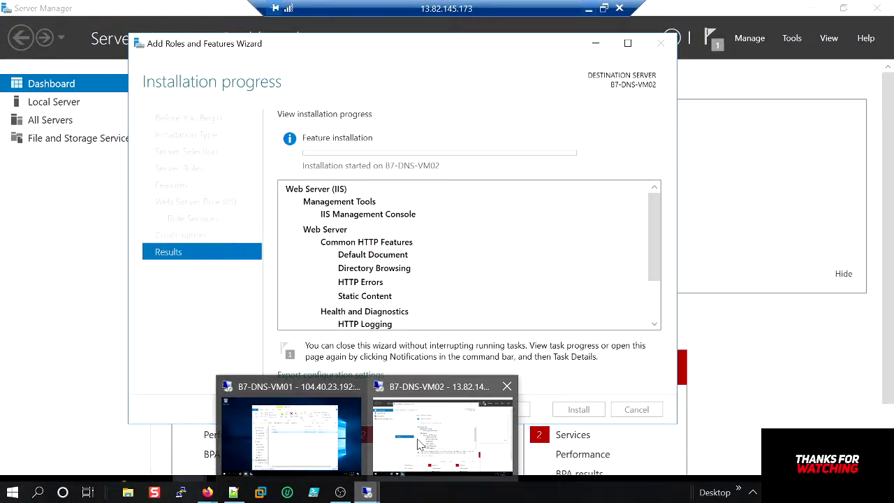
click(440, 433)
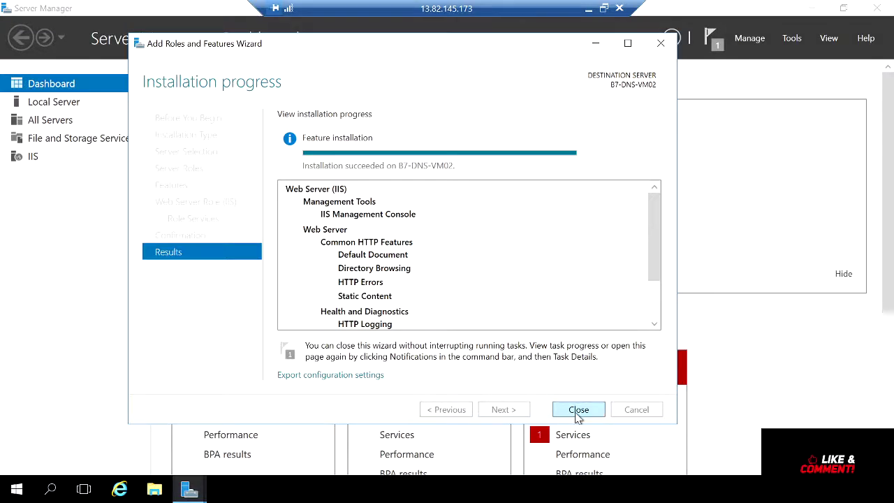
click(579, 410)
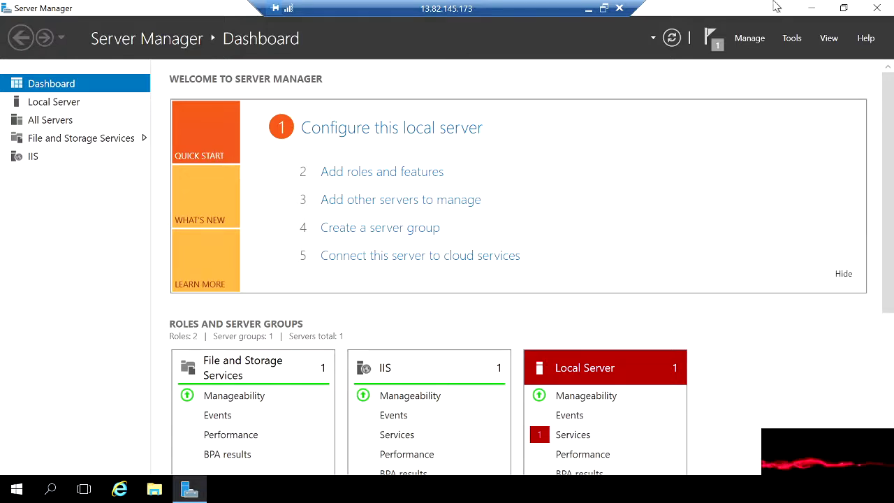
click(811, 7)
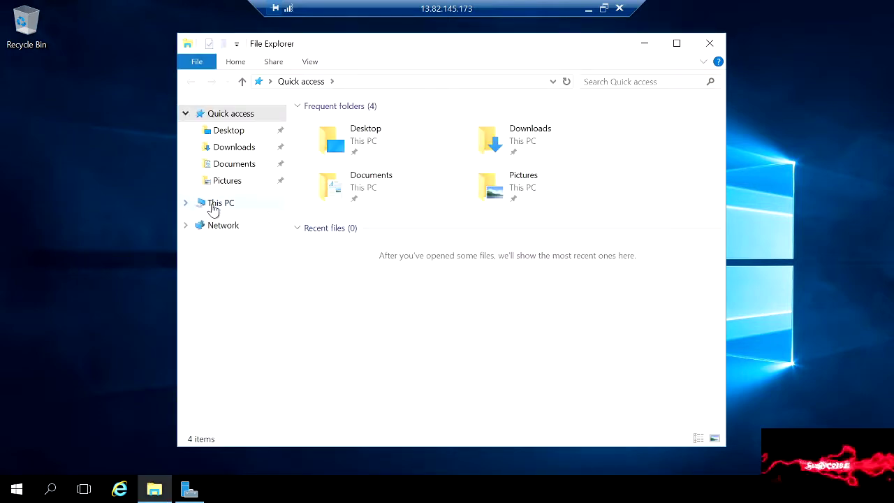
Browse to C:\inetpub\wwwroot and open iisstart.png for editing in Paint.
click(214, 203)
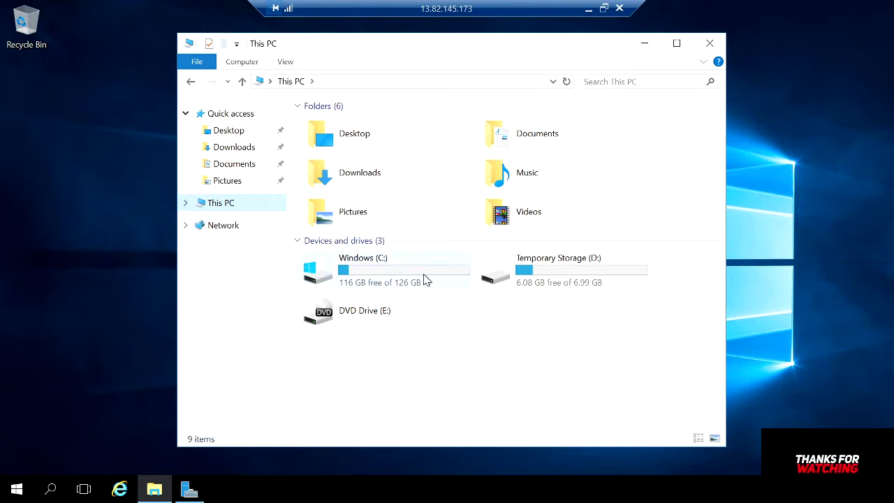
double_click(427, 280)
double_click(330, 127)
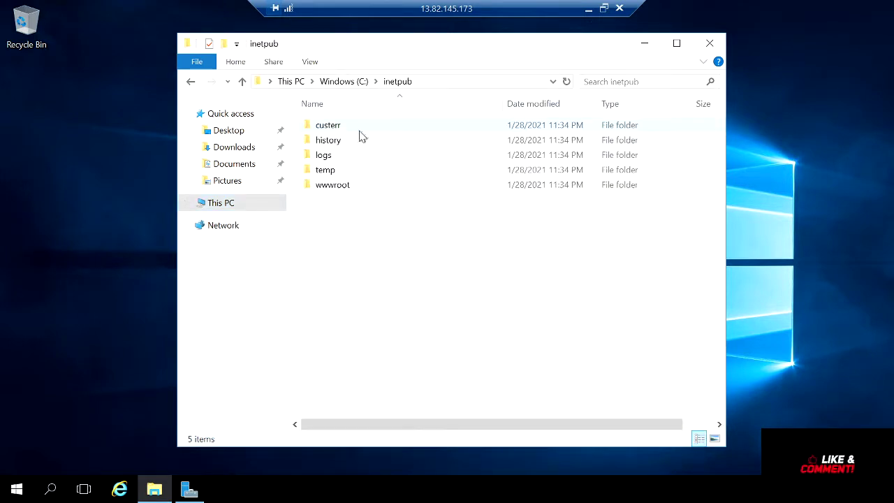
double_click(333, 185)
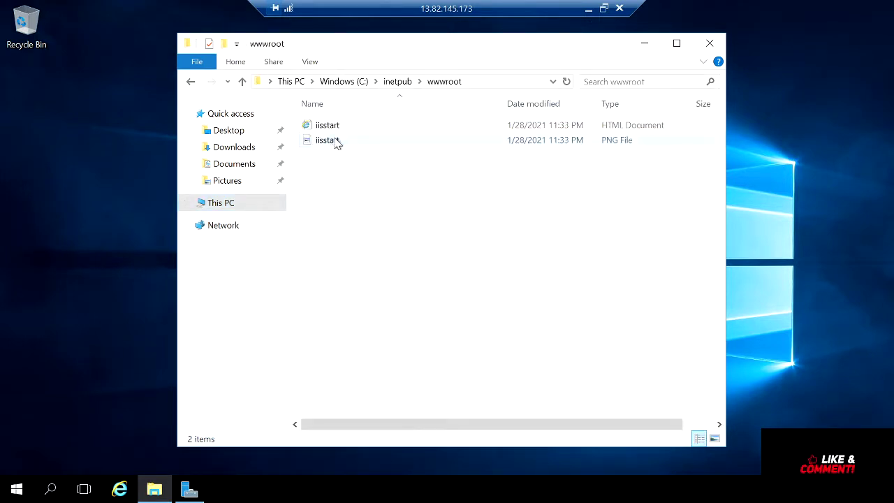
click(336, 142)
right_click(336, 142)
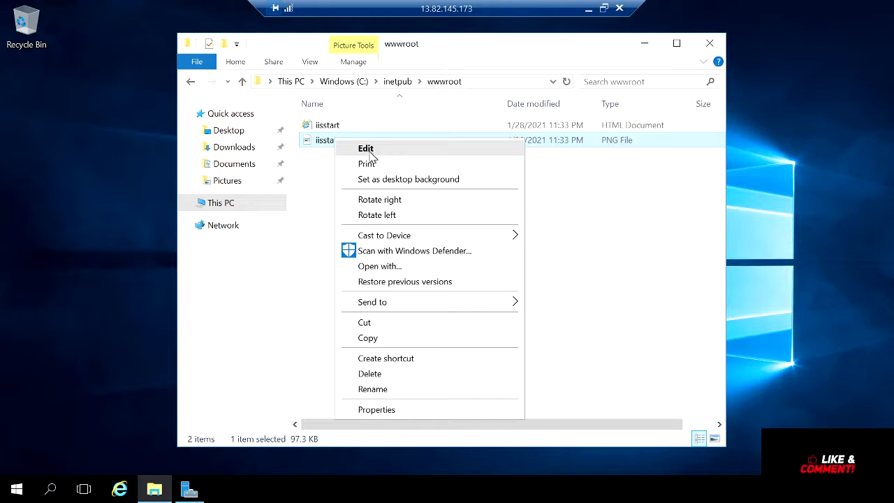
click(370, 154)
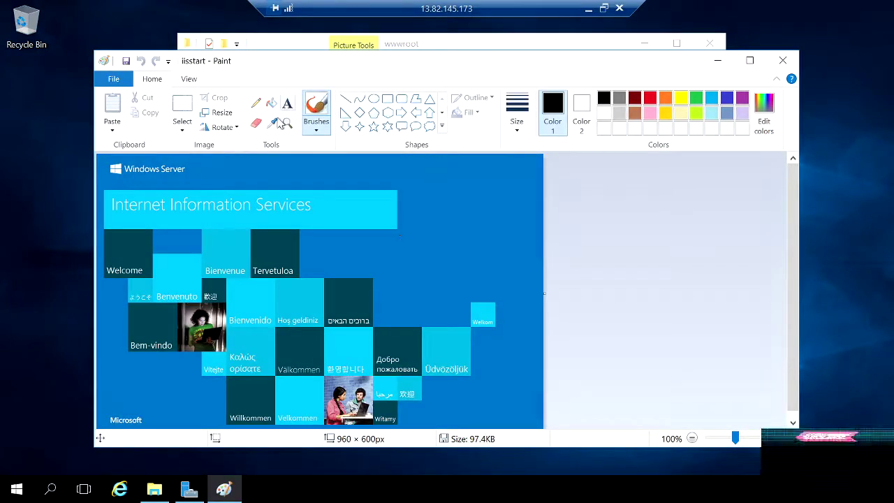
Add red text 13.82.145.173 and EASTUS at the image's top right, then leave the remote session.
click(288, 104)
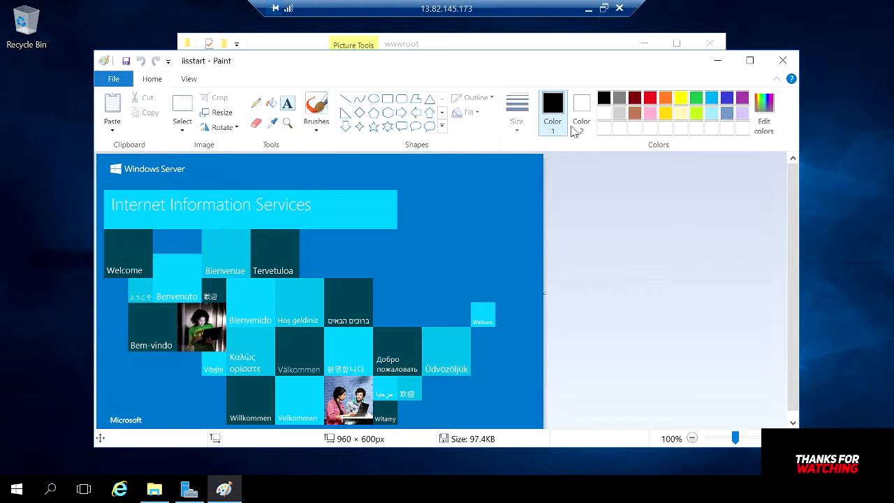
click(650, 99)
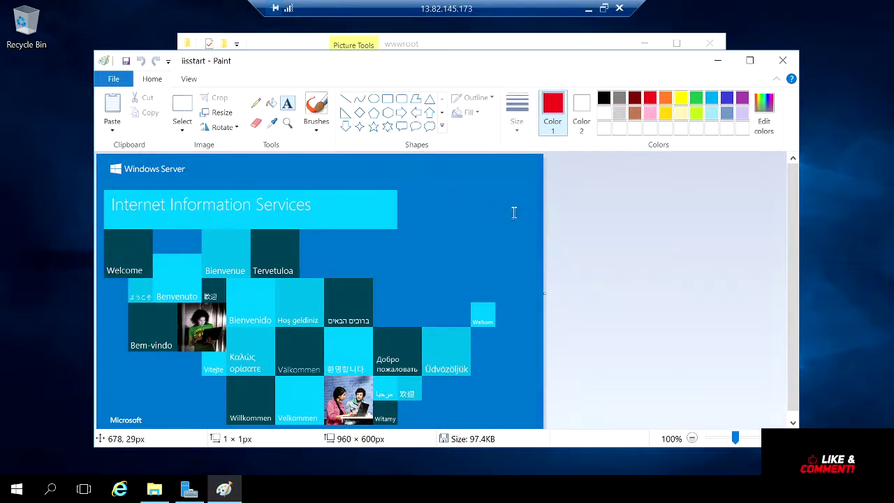
drag(514, 213, 518, 213)
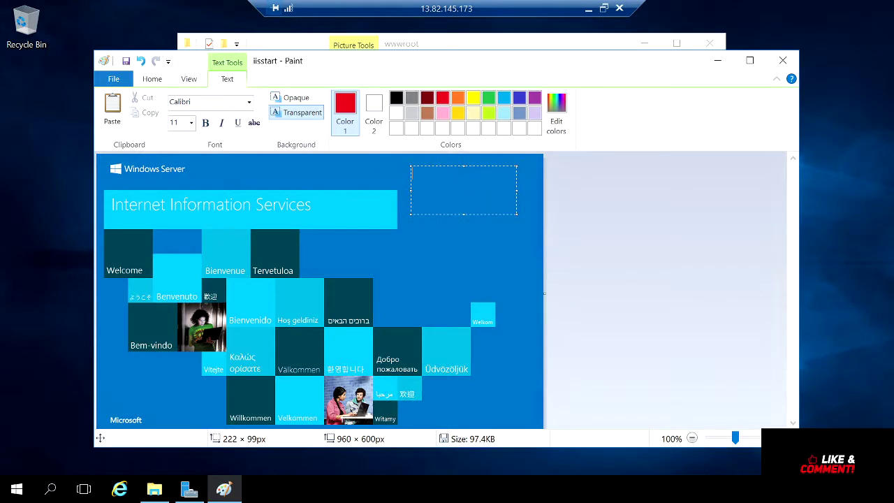
text(13.)
text(EASTUS)
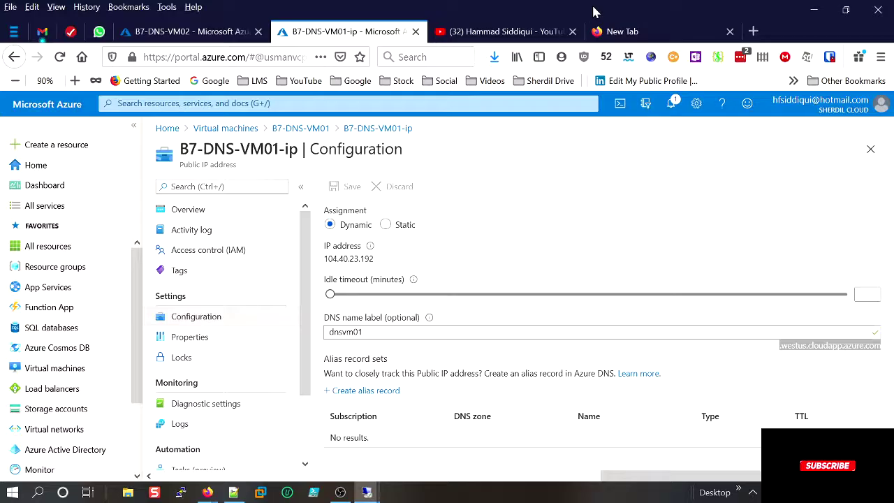
click(589, 8)
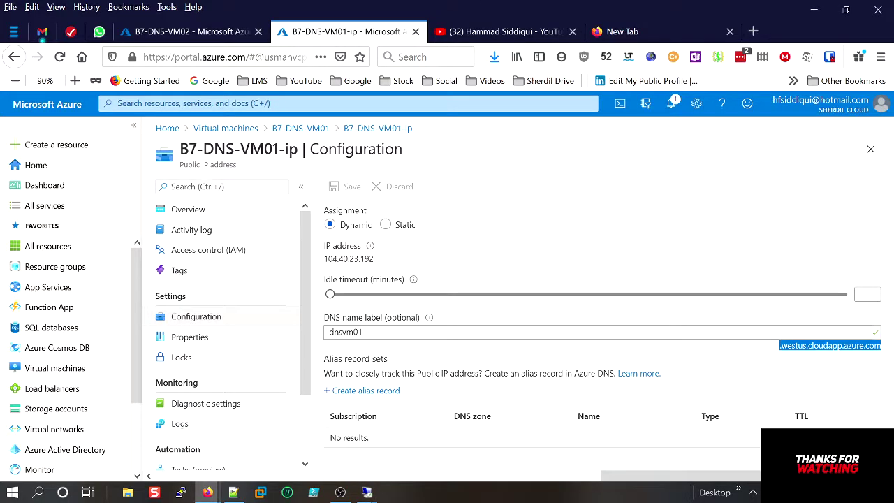
Copy the name B7-DNS-VM02 from the portal and paste it as a third line in Paint.
click(231, 31)
drag(274, 148, 175, 149)
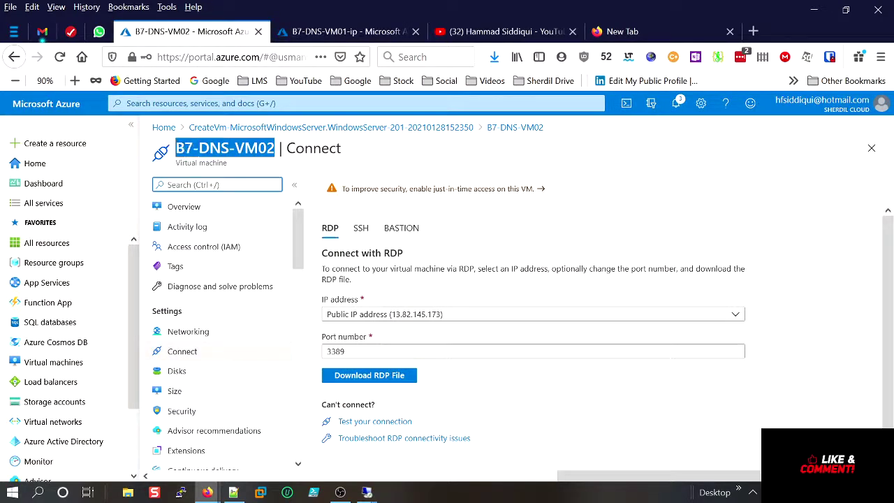
right_click(214, 147)
click(228, 152)
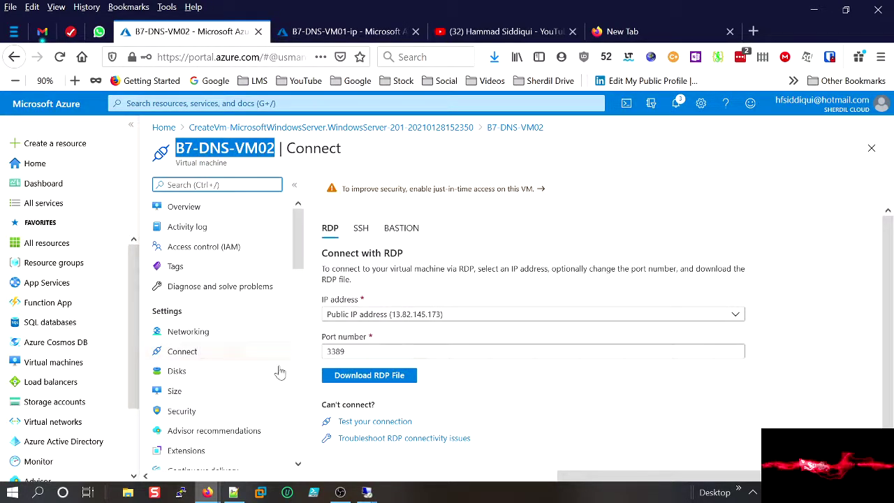
click(367, 493)
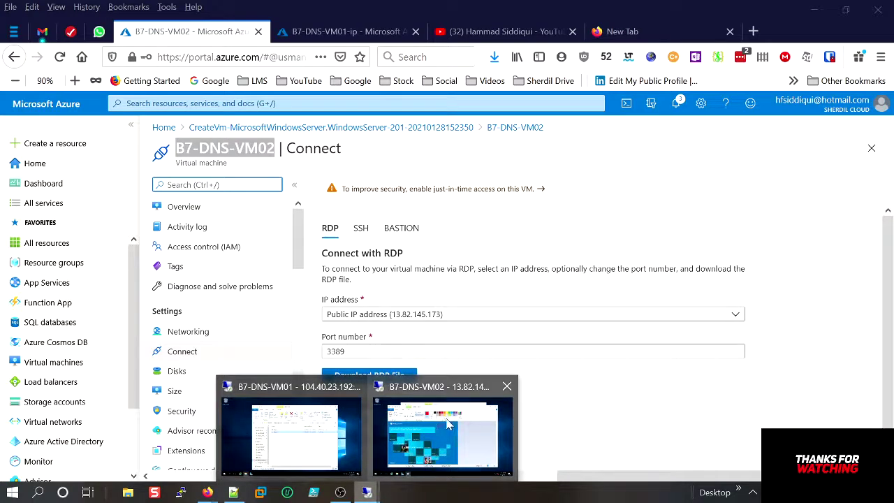
click(450, 440)
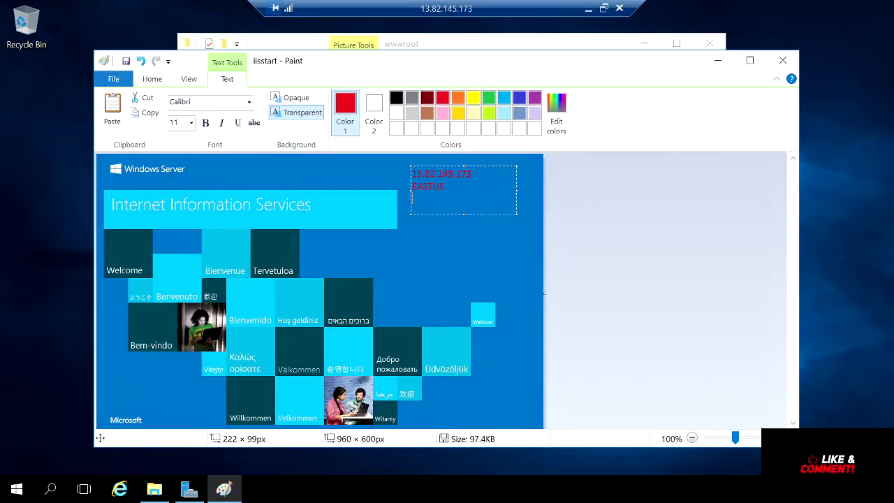
key(ctrl+v)
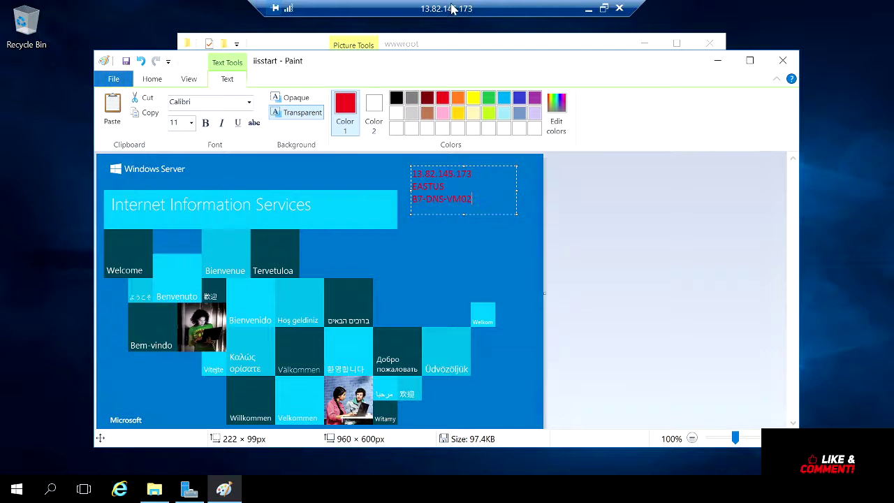
Make the red label bold at 18 pt and enlarge its box to show all three lines.
key(ctrl+a)
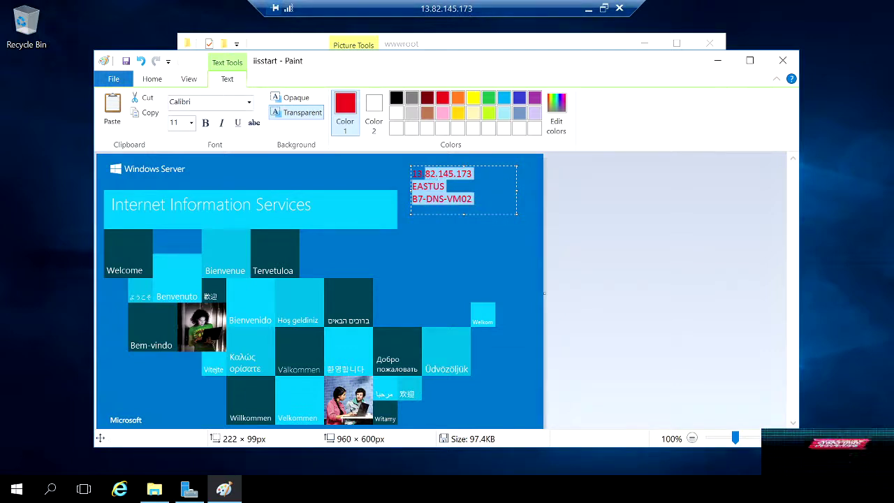
click(205, 122)
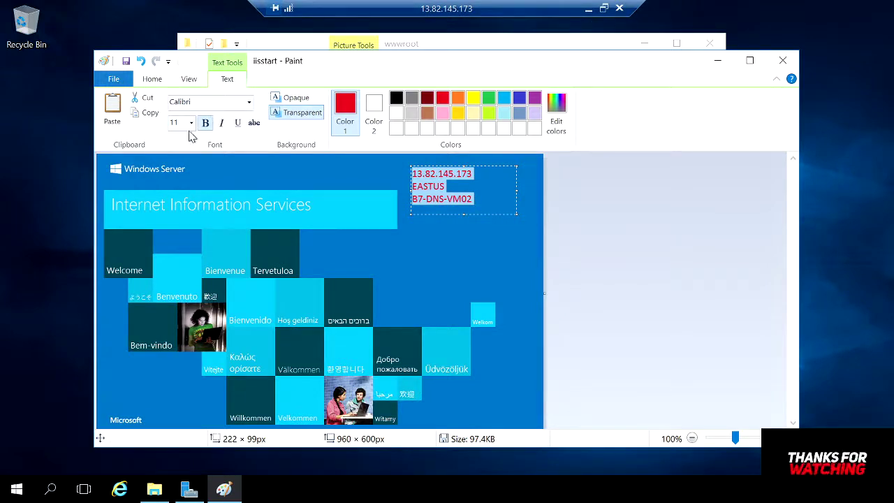
click(190, 123)
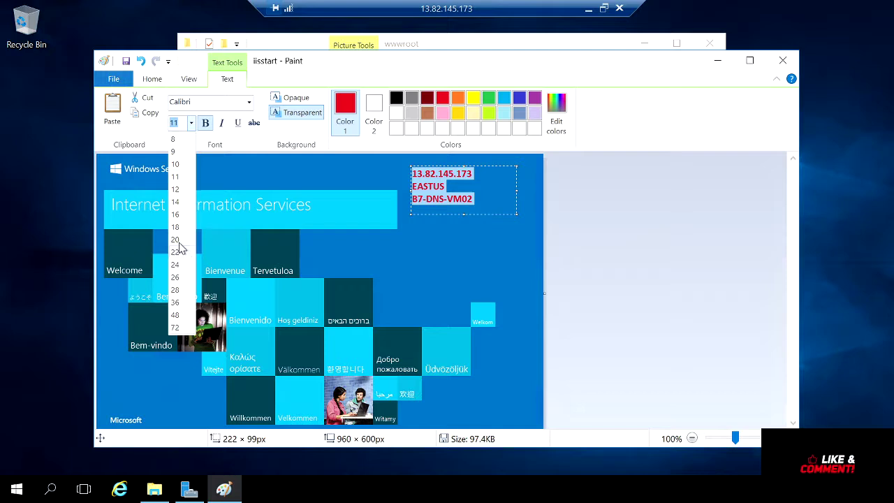
click(175, 265)
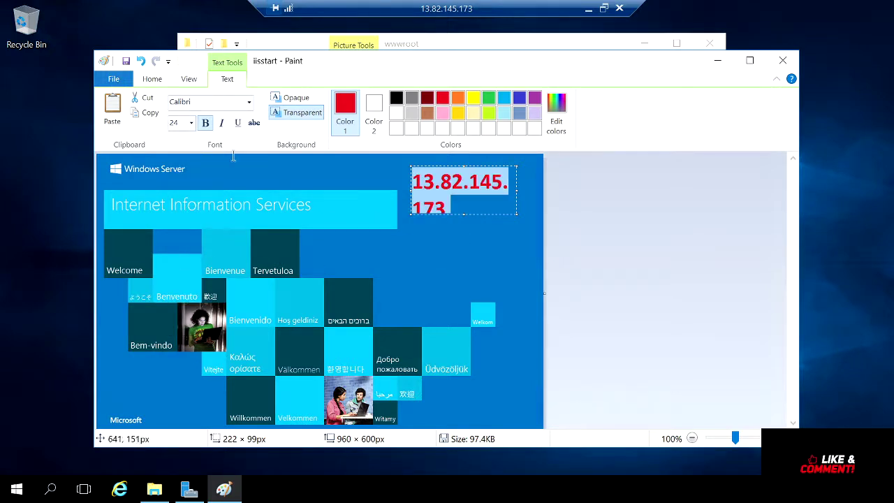
click(176, 124)
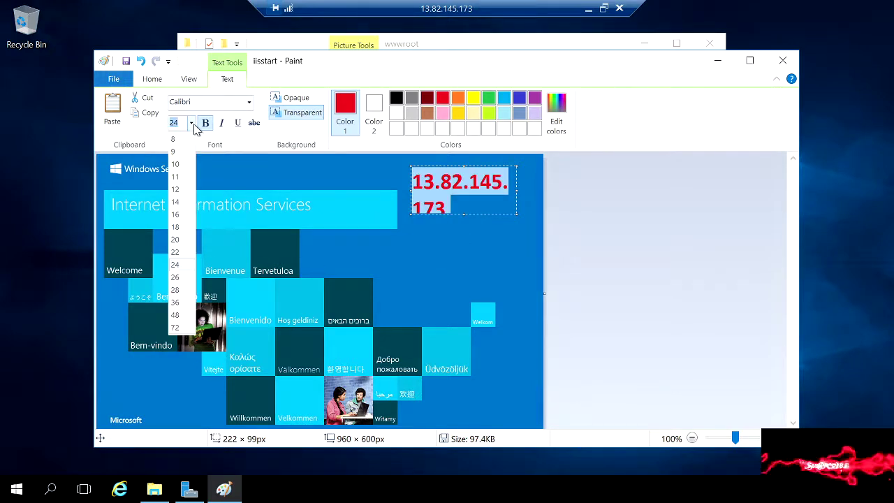
click(176, 228)
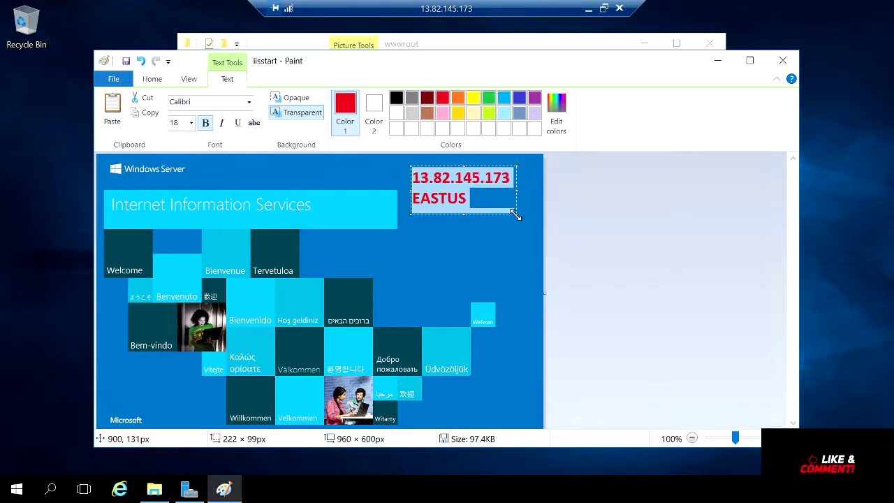
drag(515, 215, 527, 273)
click(527, 274)
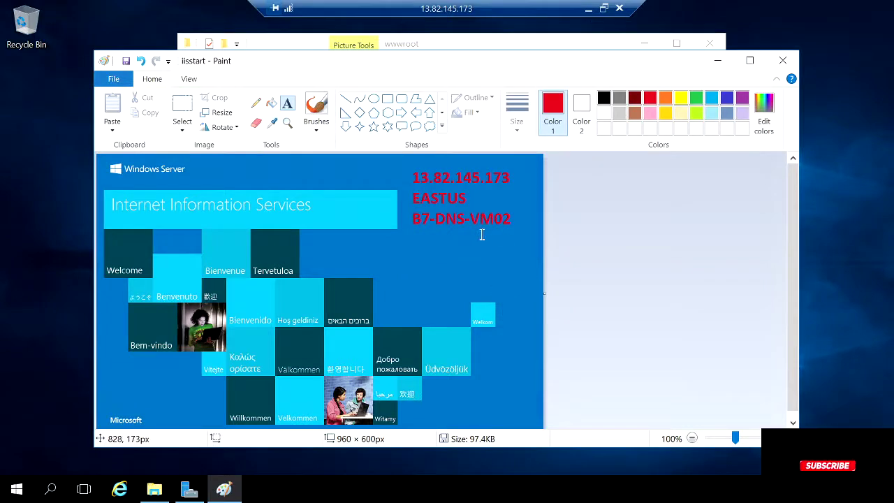
Close Paint saving iisstart.png, and close the wwwroot folder window.
click(782, 60)
click(412, 266)
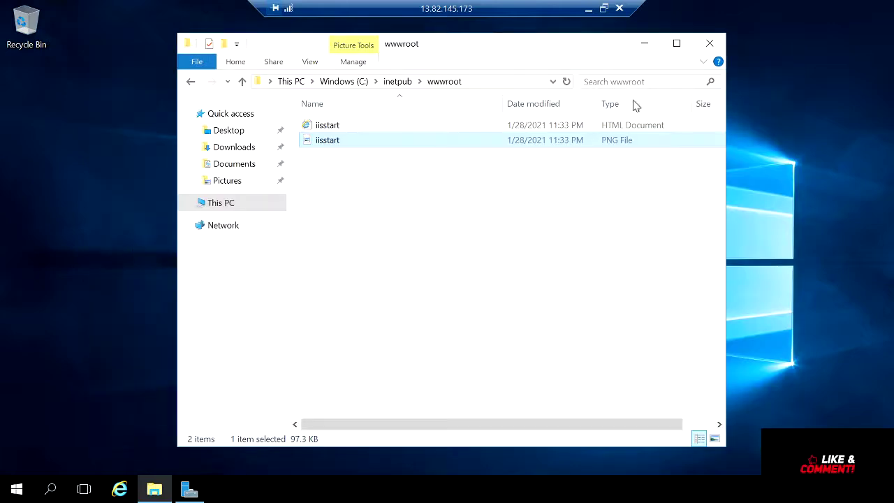
click(707, 44)
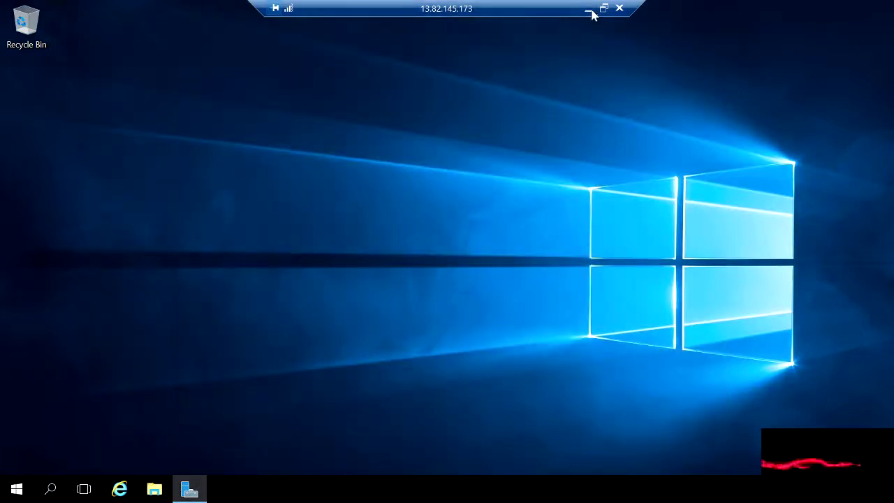
Return to the portal and open B7-DNS-VM02's public IP address from its Properties.
click(590, 9)
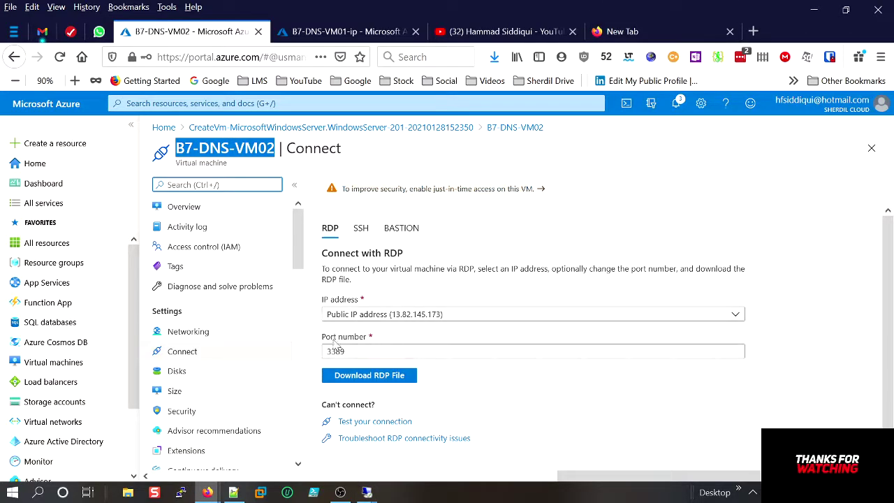
scroll(231, 386, down, 3)
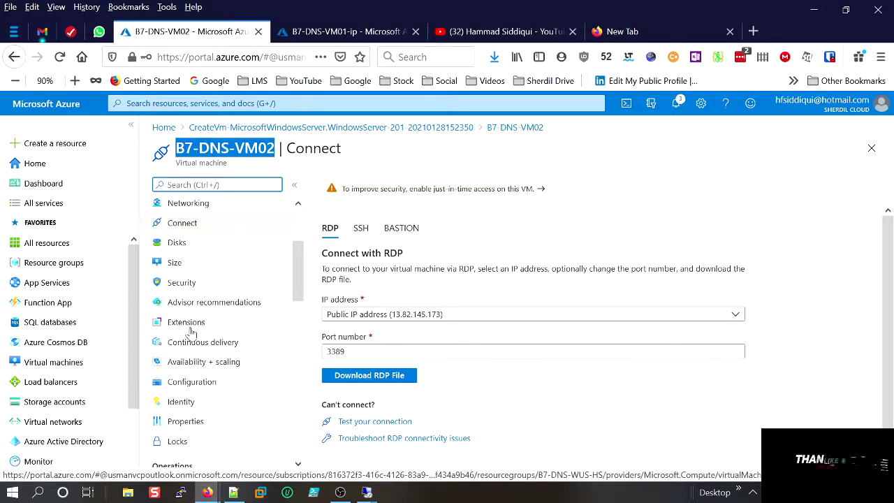
click(194, 422)
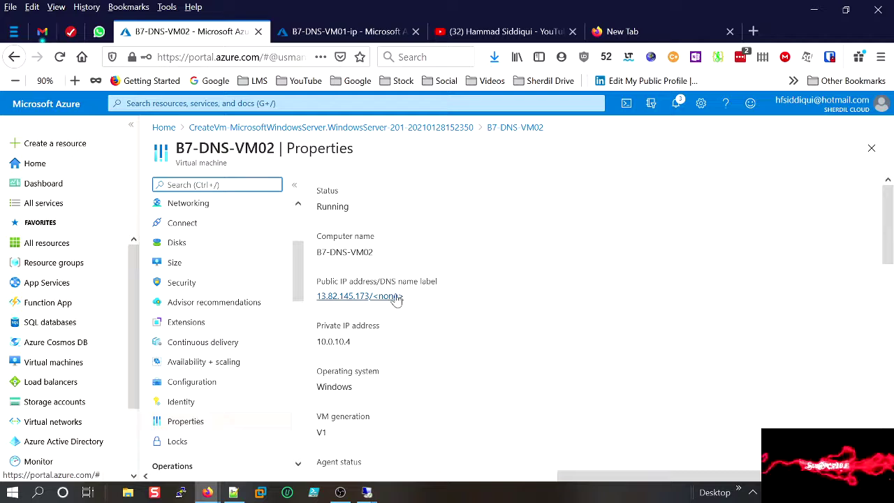
click(395, 299)
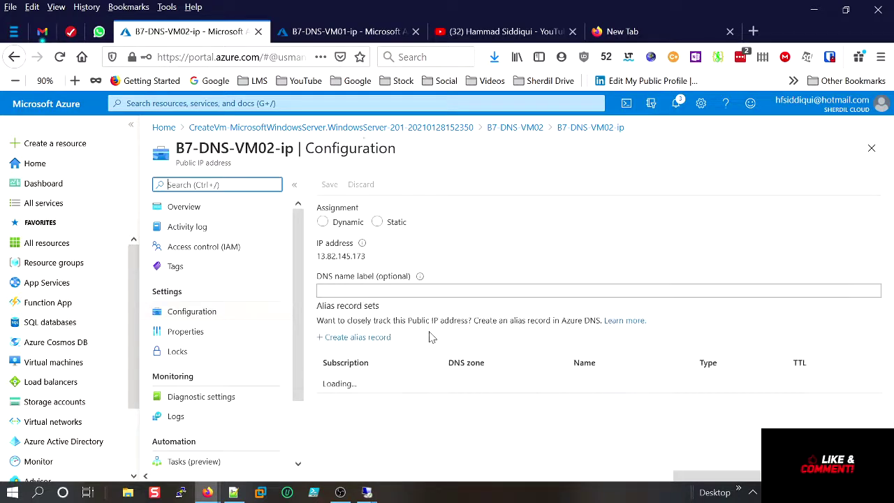
Enter DNS name label dsnvm02, copy the .eastus.cloudapp.azure.com suffix, and save.
click(392, 326)
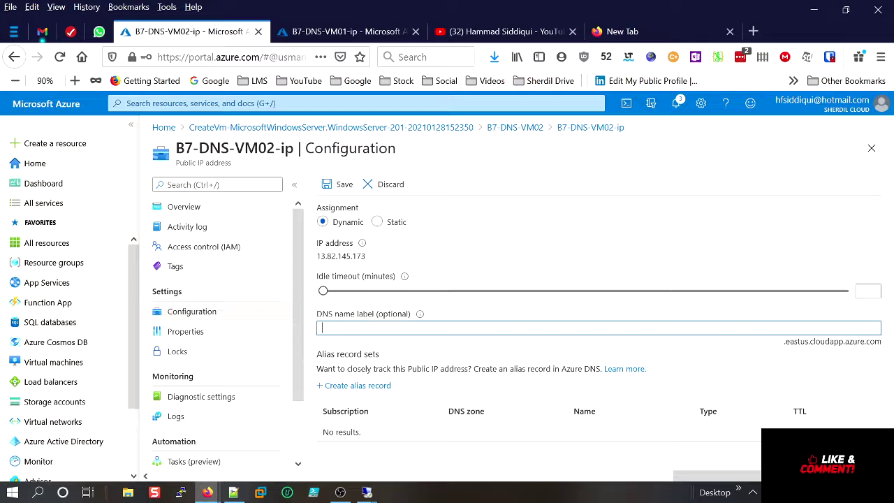
text(dsn)
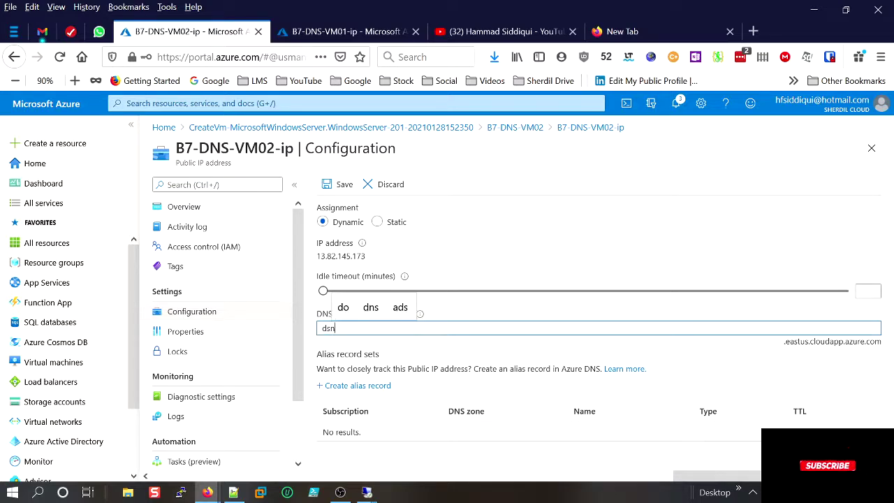
text(vm02)
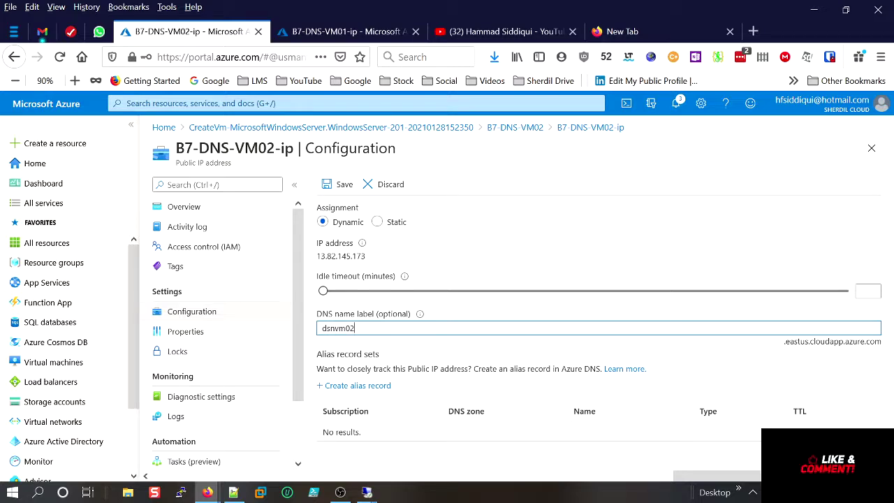
drag(884, 347, 783, 349)
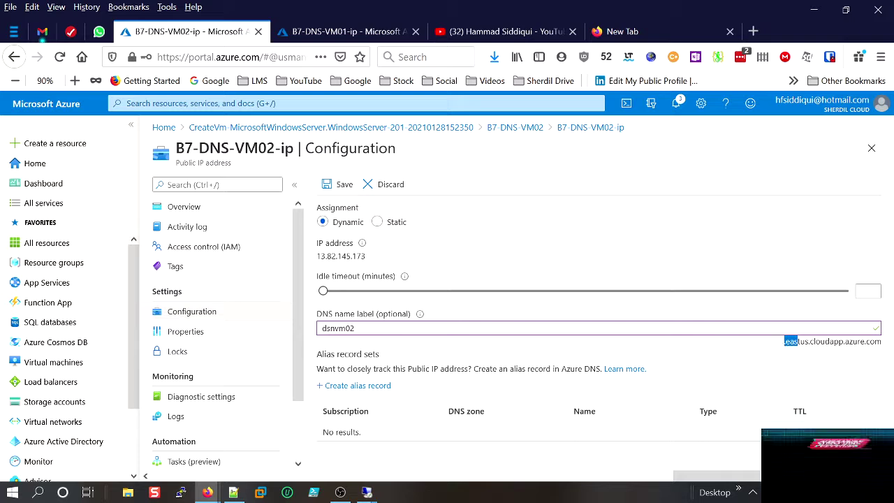
click(849, 339)
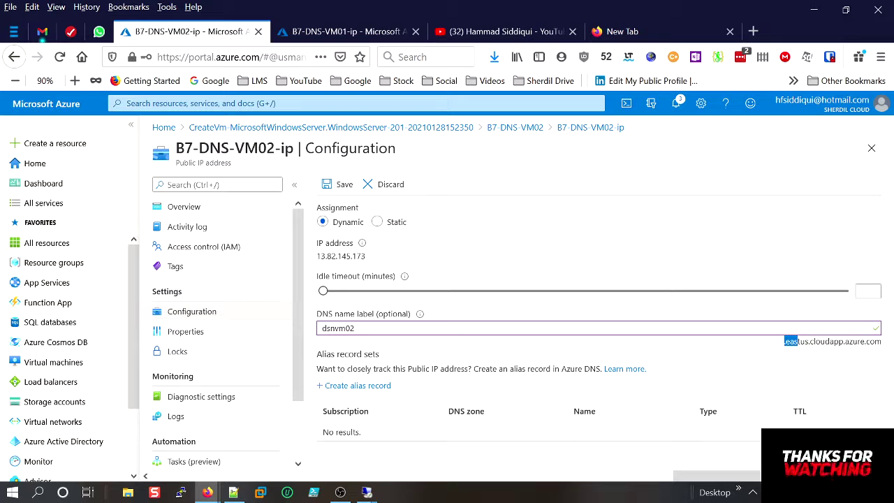
drag(874, 341, 781, 347)
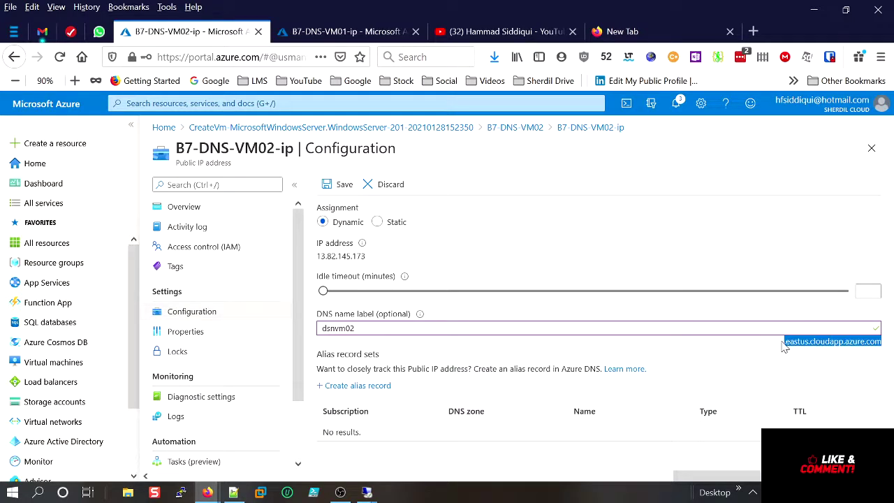
right_click(782, 342)
click(735, 135)
click(344, 185)
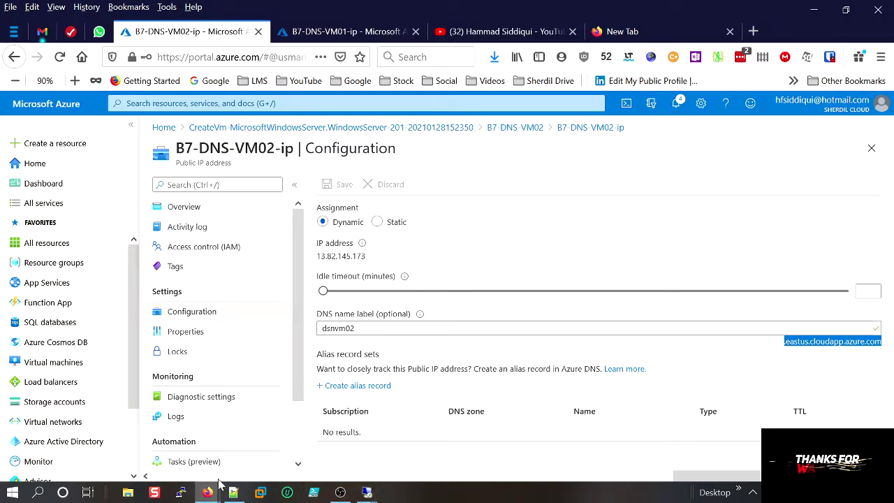
In a new private tab, try loading dnsvm02.eastus.cloudapp.azure.com, which returns Server Not Found.
mouse_move(210, 489)
click(237, 459)
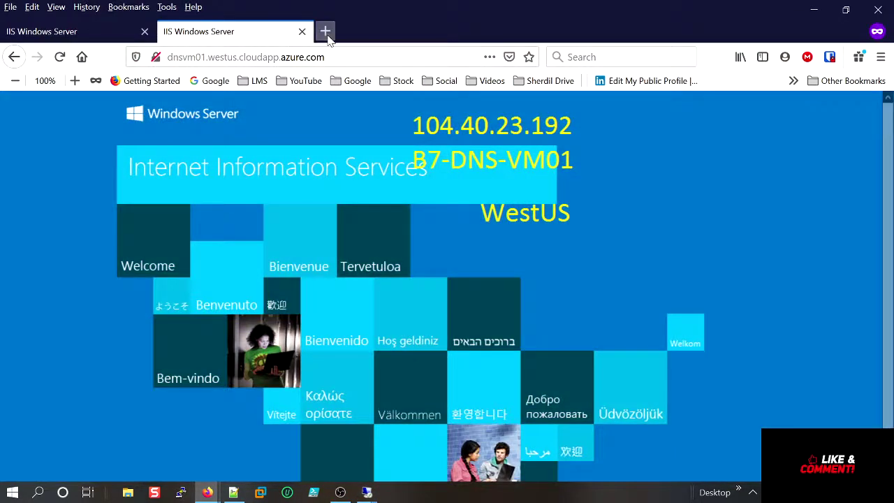
click(326, 33)
click(307, 57)
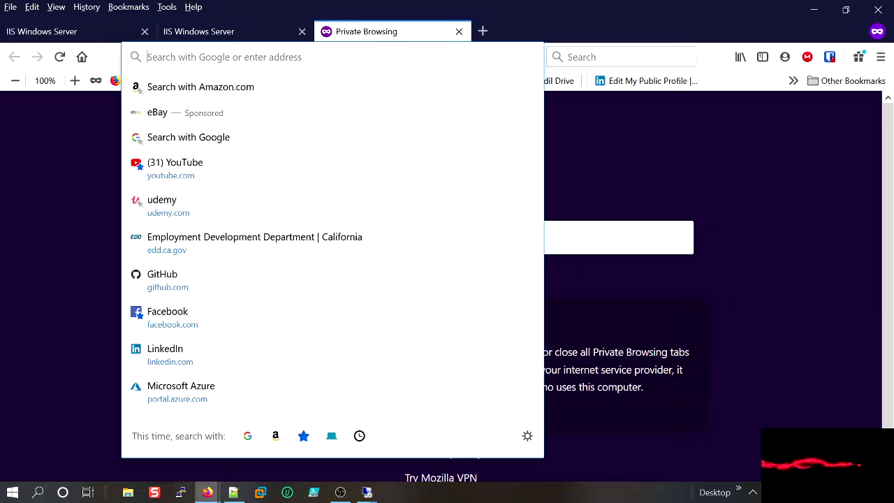
text(dnsvm)
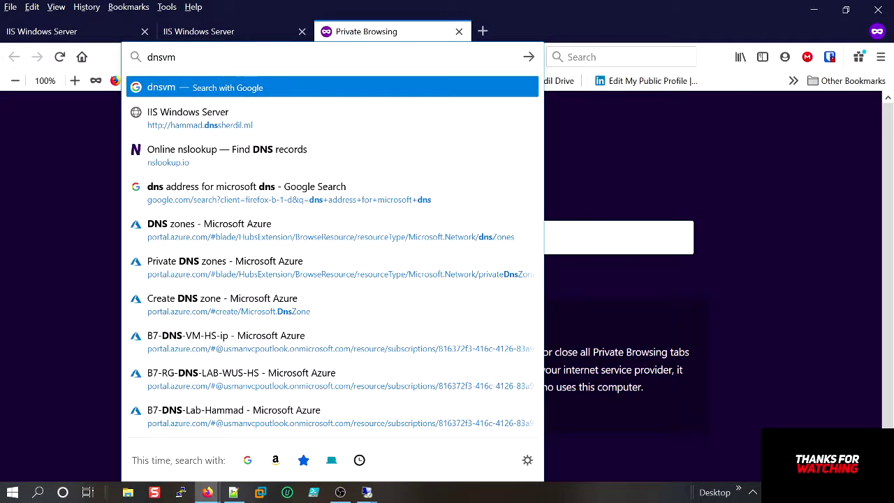
text(02.)
key(ctrl+v)
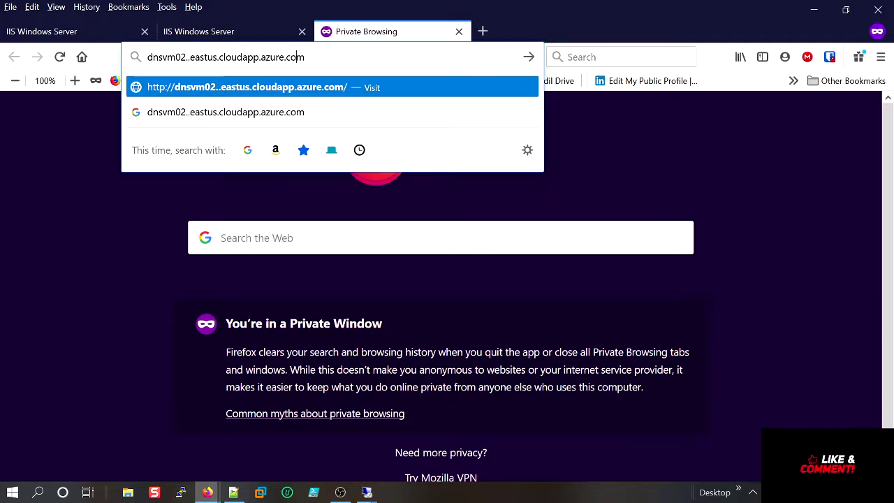
key(Left)
key(Left)
key(Left)
key(Left)
key(Left)
key(Left)
key(Left)
key(Left)
key(Left)
key(Left)
key(Left)
key(Left)
key(Left)
key(Left)
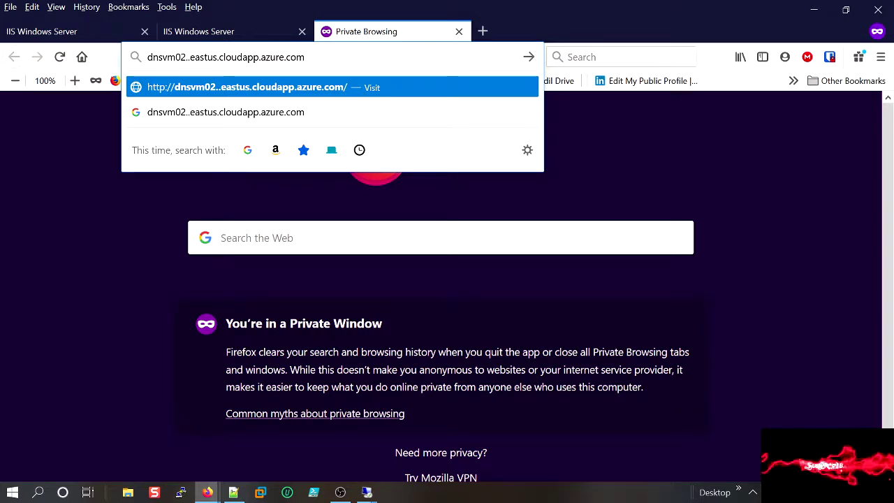
key(BackSpace)
key(Return)
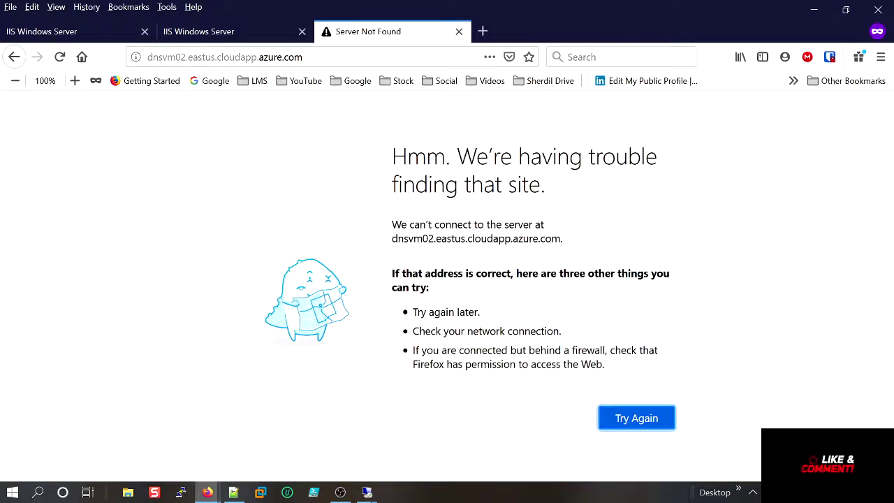
Minimise the Firefox window to bring the Azure portal back into view.
key(alt+Tab)
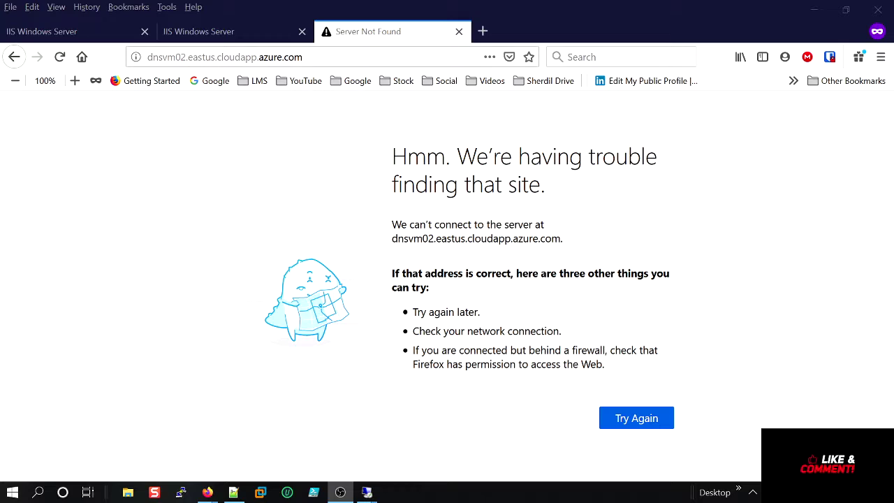
mouse_move(365, 498)
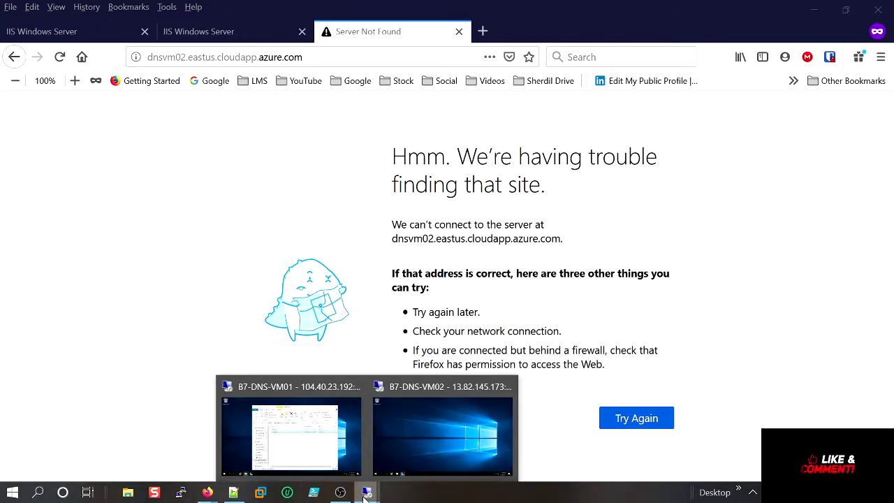
click(810, 10)
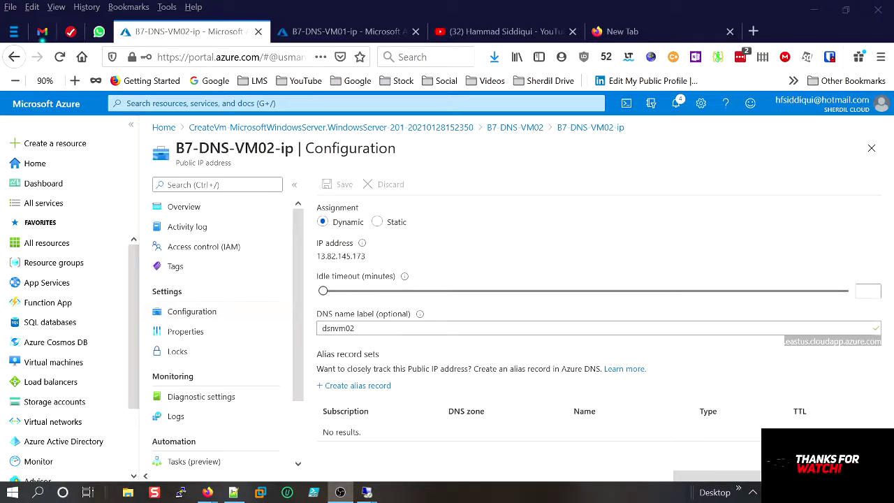
Copy B7-DNS-VM02's public IP 13.82.145.173 from its overview, then return to the failed browser window.
click(781, 353)
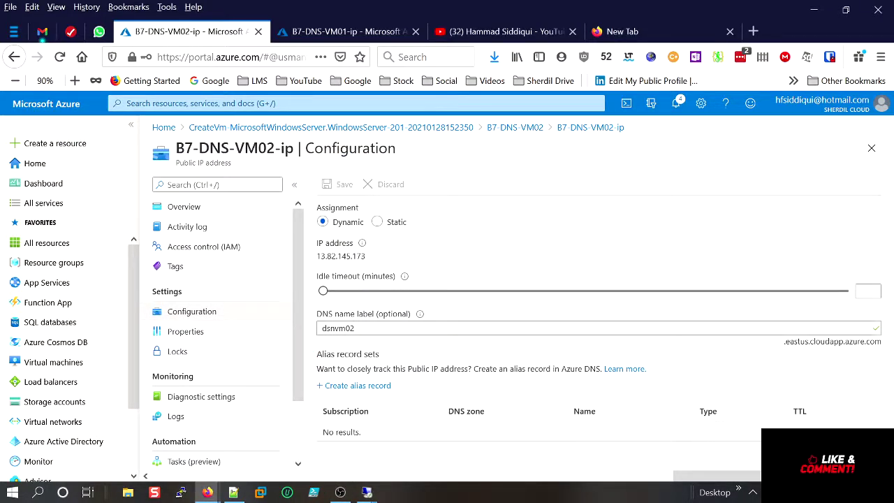
drag(366, 257, 307, 259)
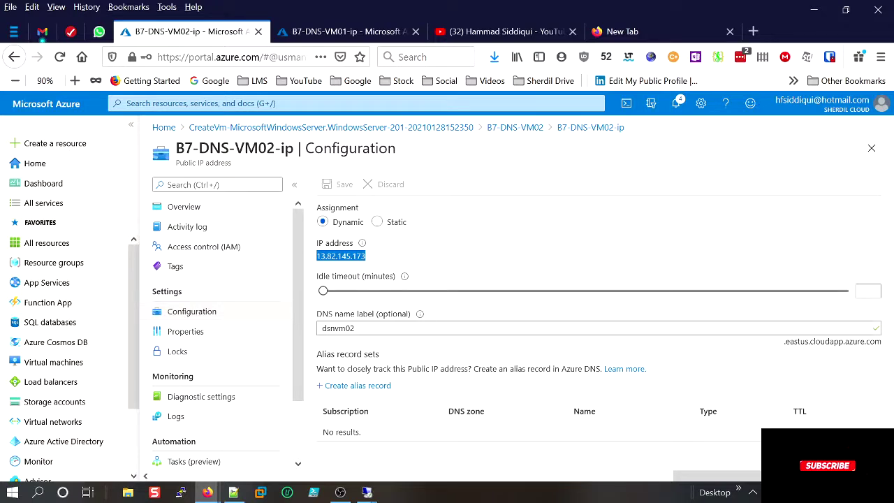
click(871, 148)
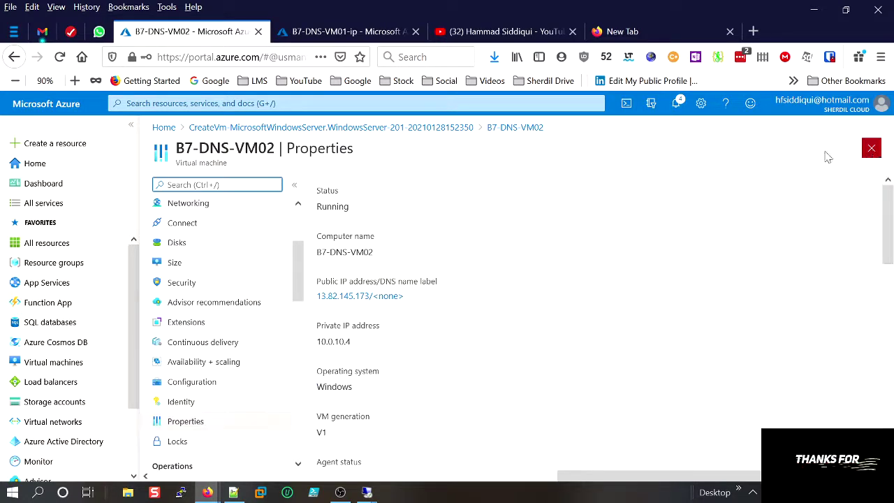
scroll(224, 211, up, 3)
click(199, 210)
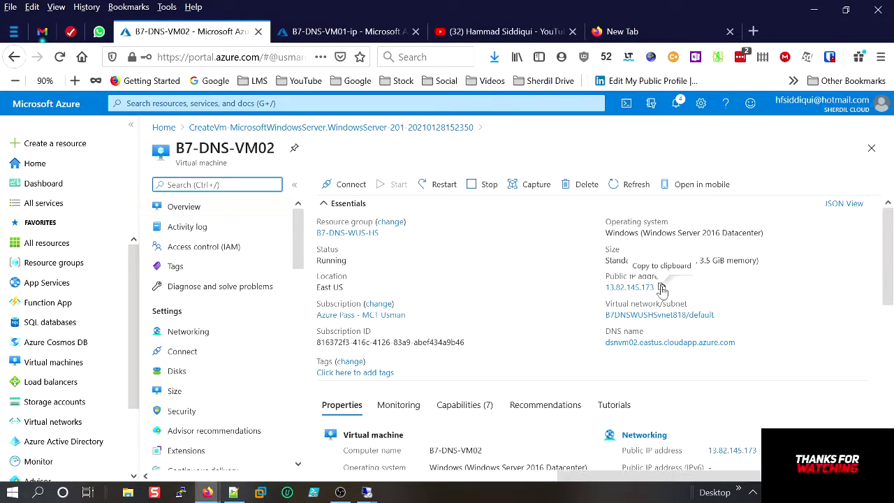
click(662, 287)
mouse_move(208, 493)
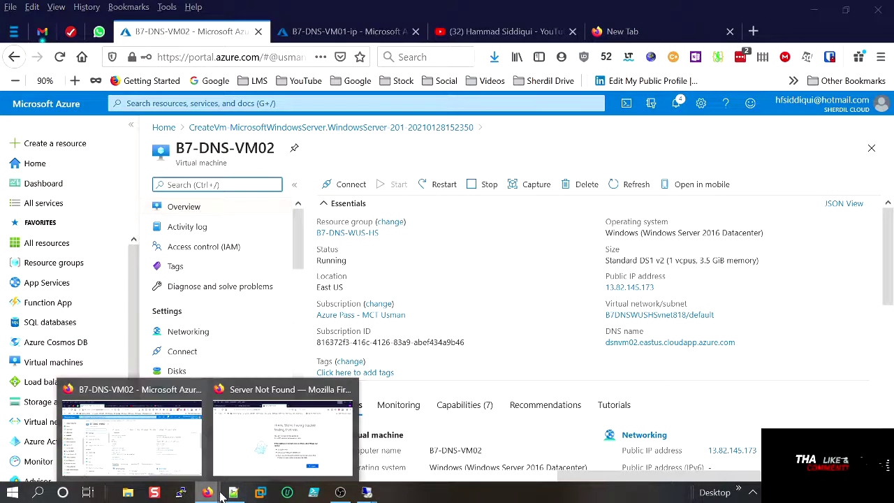
click(293, 440)
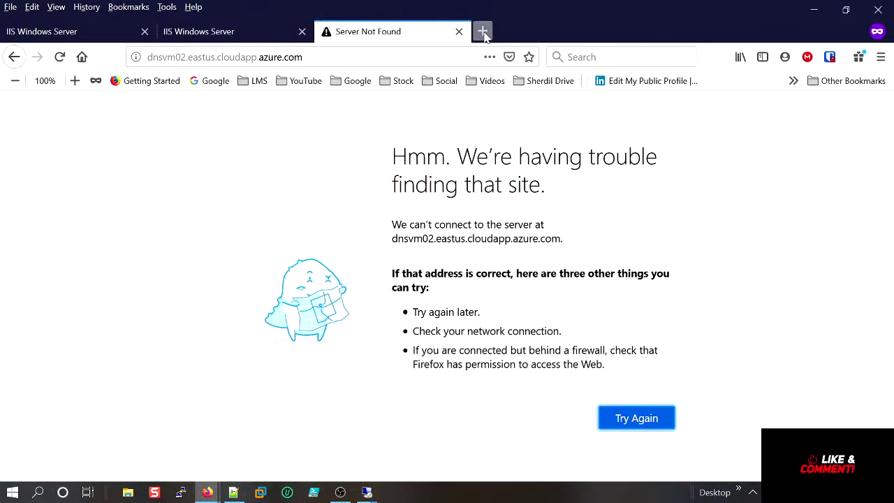
Load the IIS page at 13.82.145.173 in a new private tab.
click(482, 30)
key(ctrl+v)
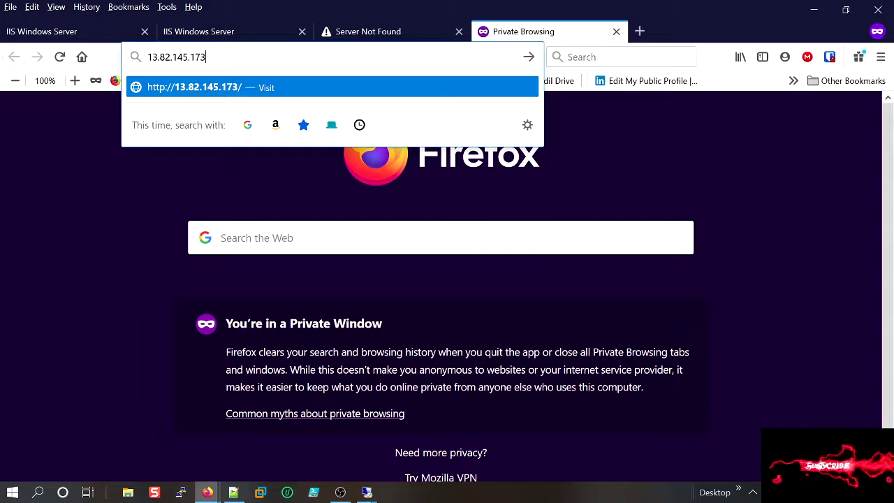
key(Return)
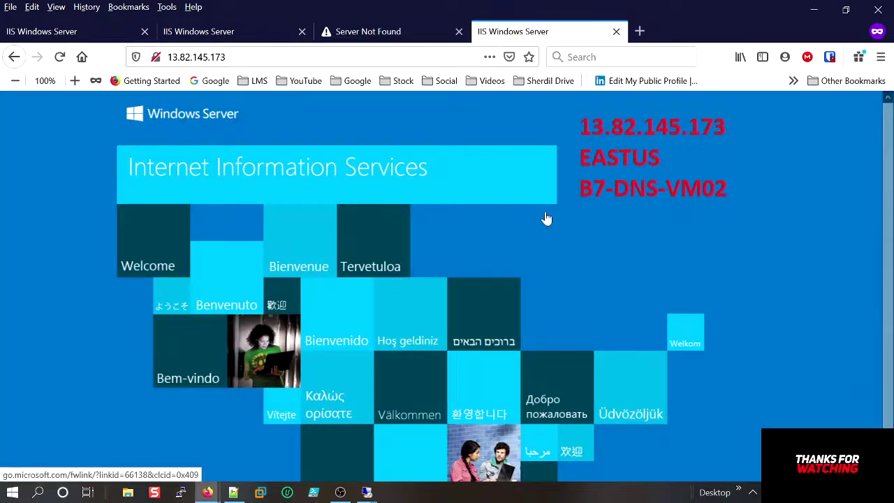
Retry the dnsvm02 address, which still fails, view the dnsvm01 page, then switch to the Azure portal.
click(392, 41)
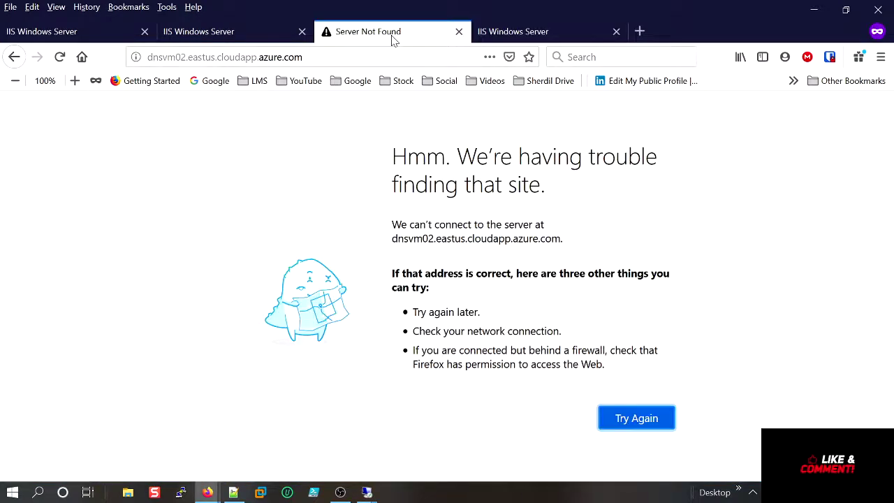
click(279, 57)
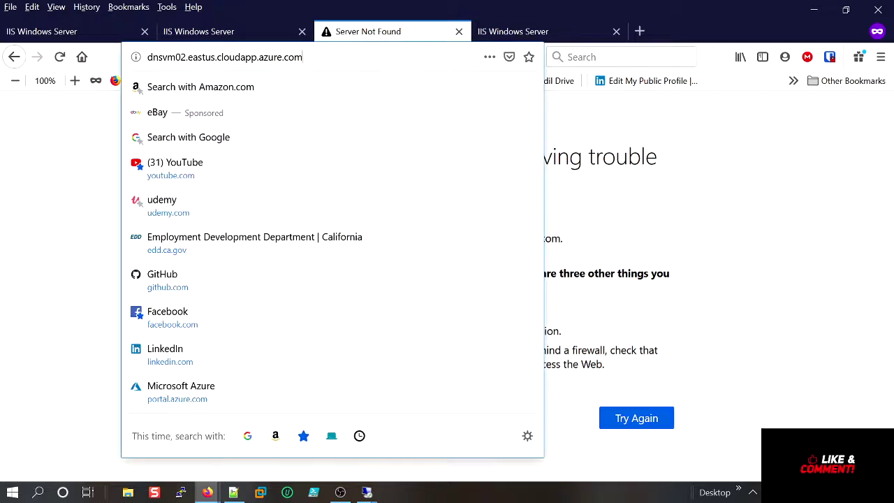
key(Return)
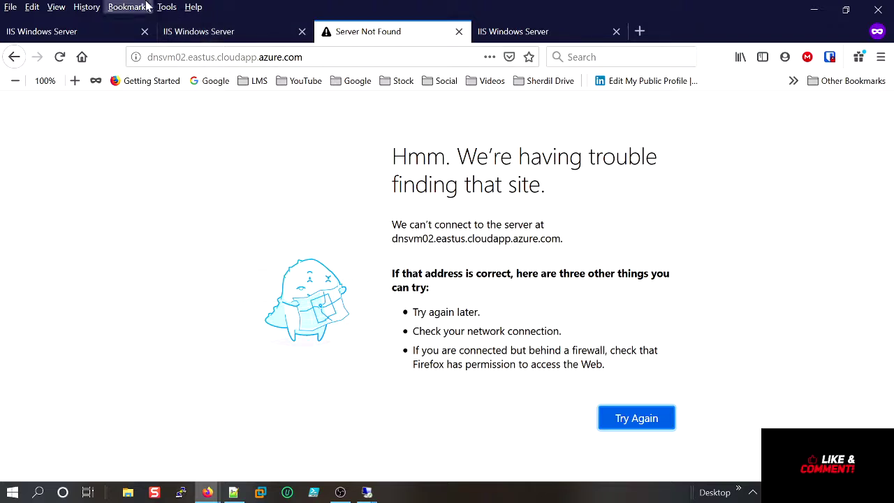
click(193, 28)
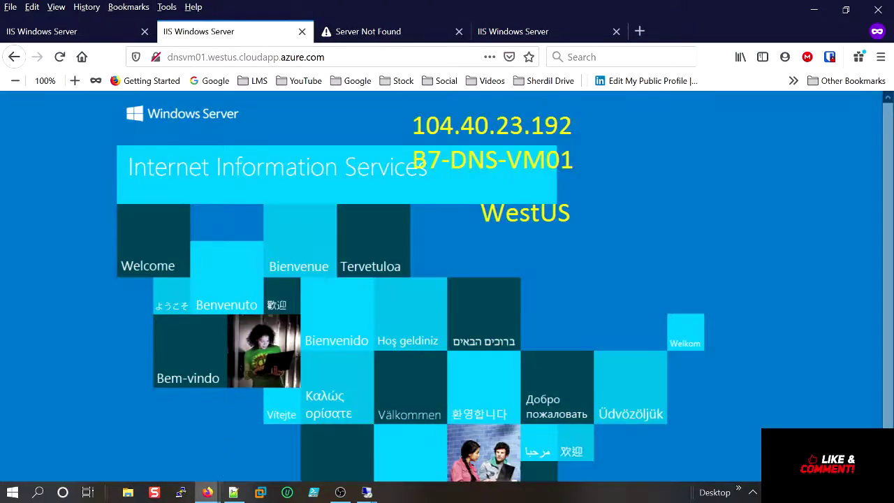
mouse_move(366, 491)
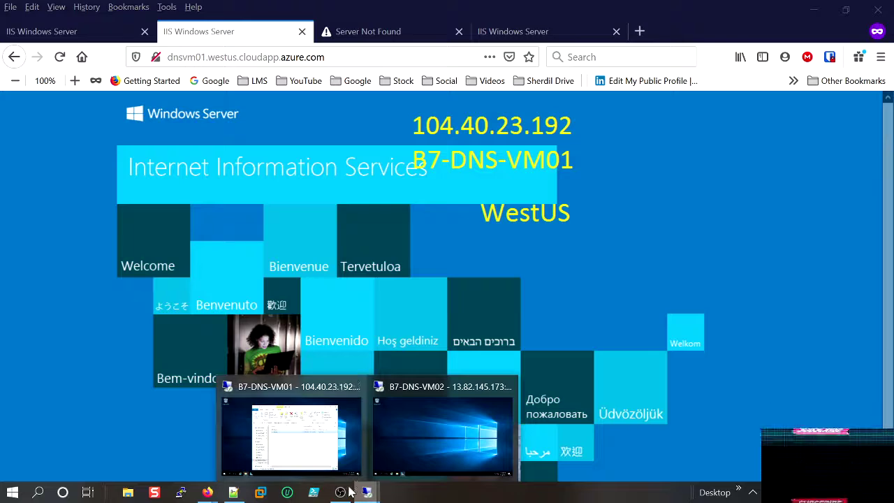
mouse_move(211, 497)
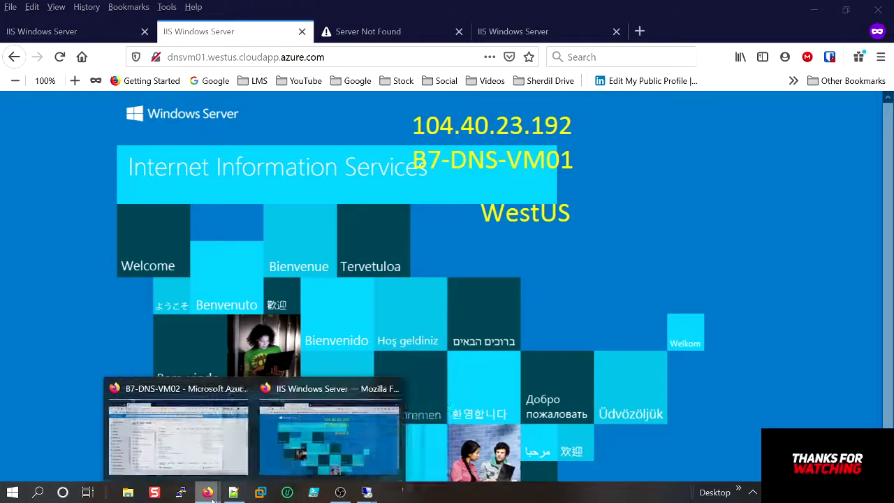
click(176, 464)
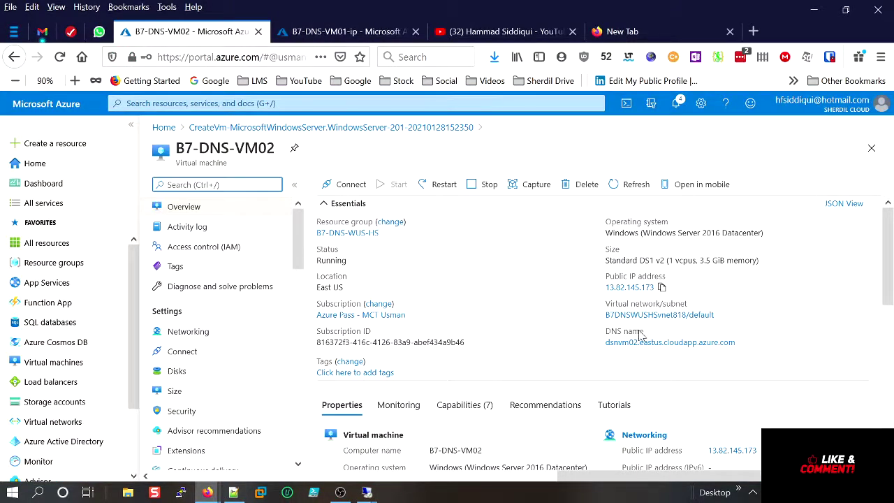
scroll(335, 336, down, 3)
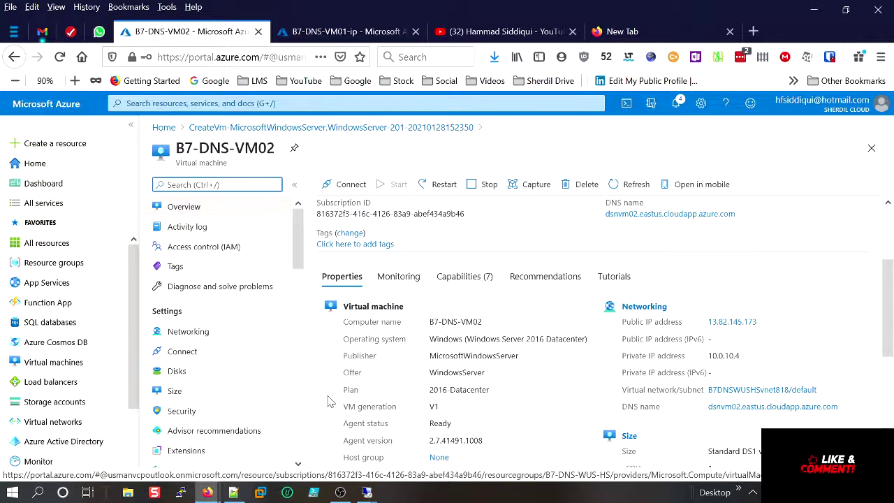
Open the B7-DNS-VM02-ip public IP configuration and retype the vm02 part of its DNS name label.
scroll(328, 402, down, 4)
scroll(235, 419, down, 4)
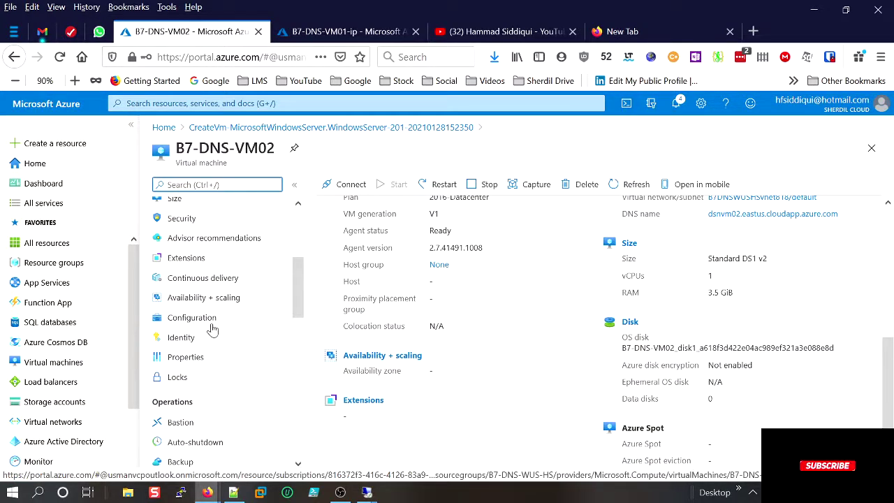
click(208, 357)
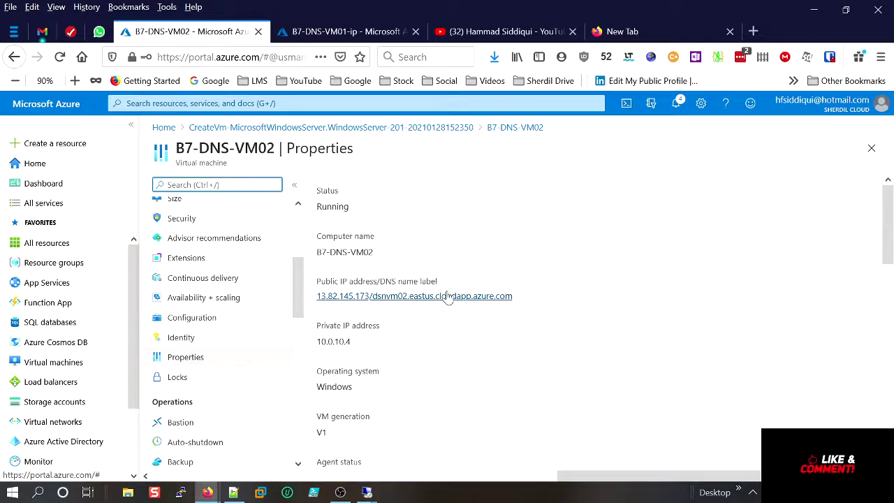
click(447, 297)
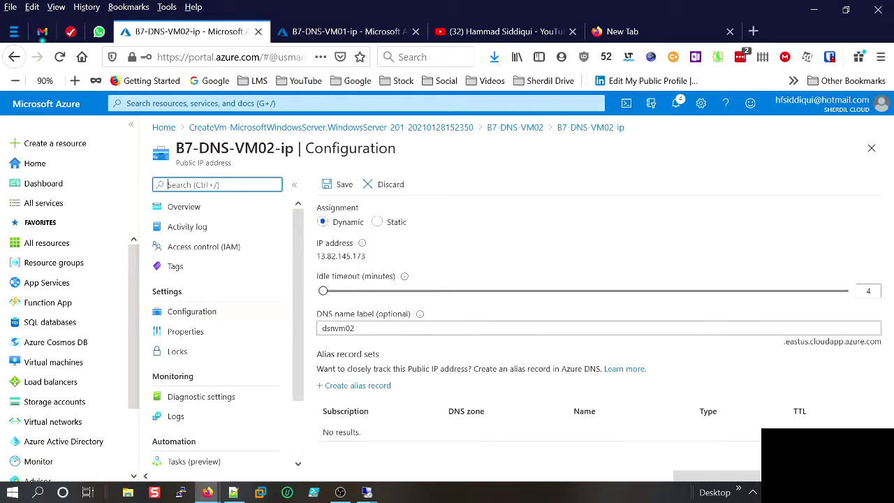
click(356, 328)
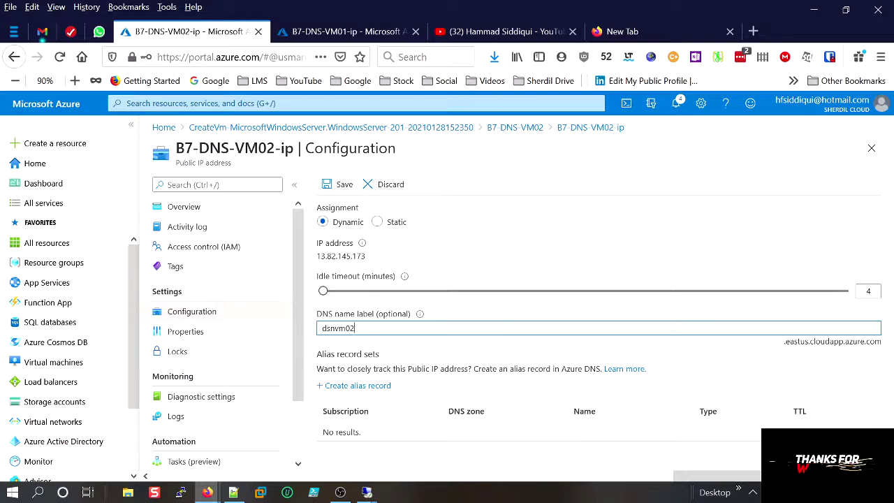
key(BackSpace)
key(BackSpace)
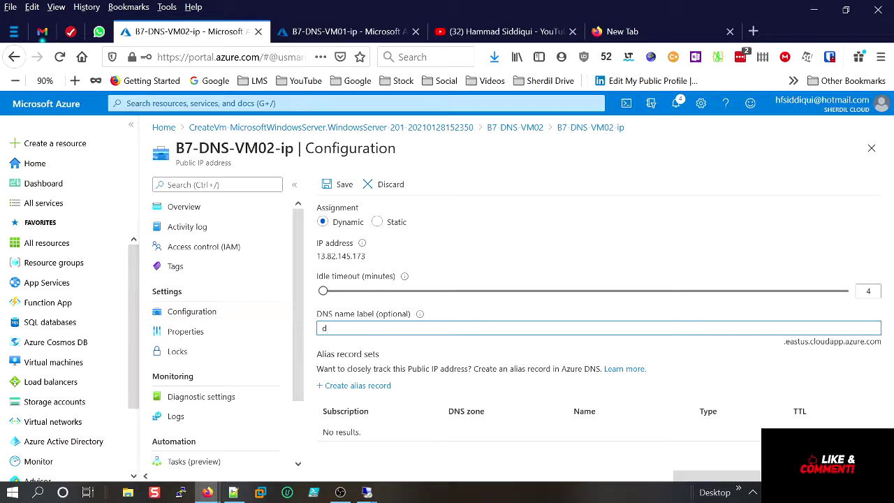
text(vm02)
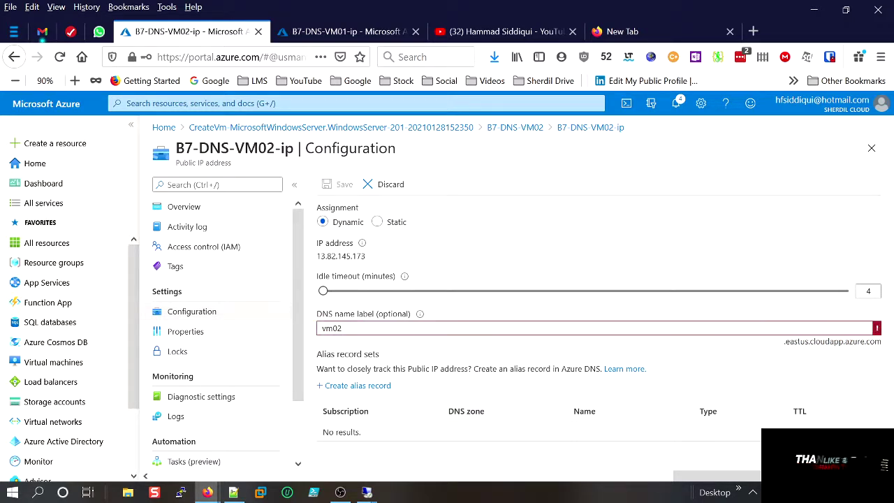
mouse_move(621, 325)
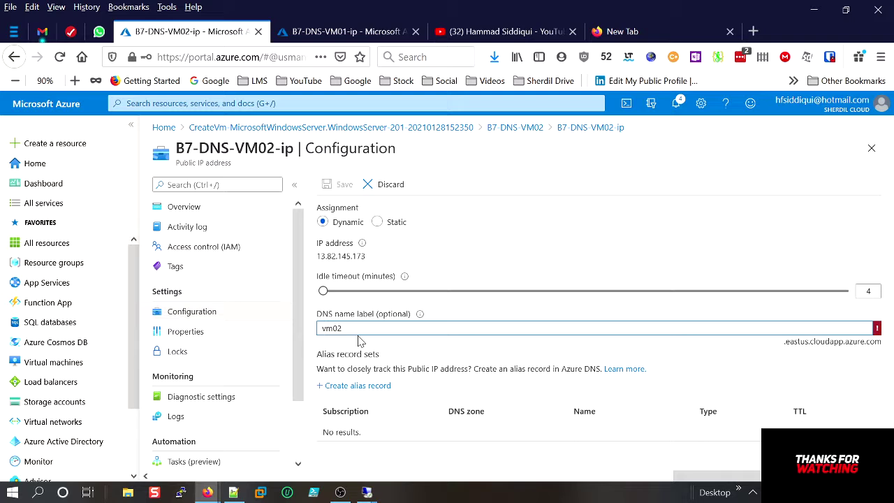
key(BackSpace)
key(BackSpace)
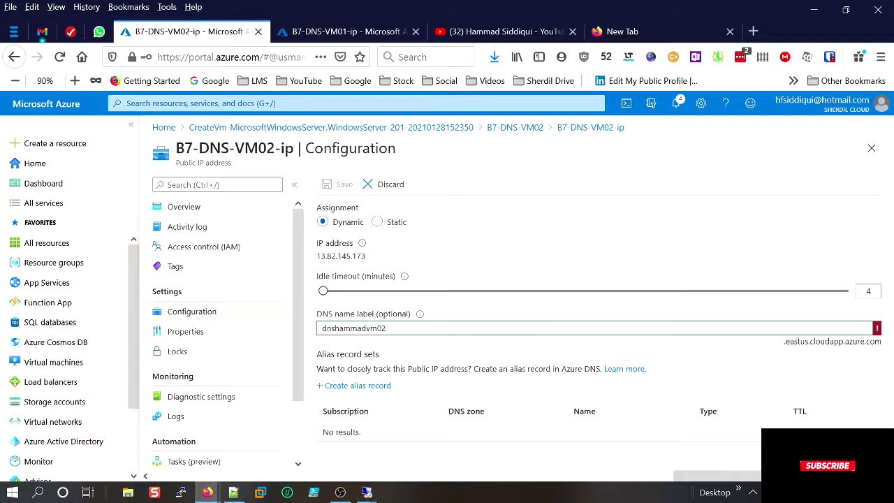
Copy the new DNS name label and its .eastus.cloudapp.azure.com suffix.
double_click(347, 328)
right_click(346, 327)
click(407, 108)
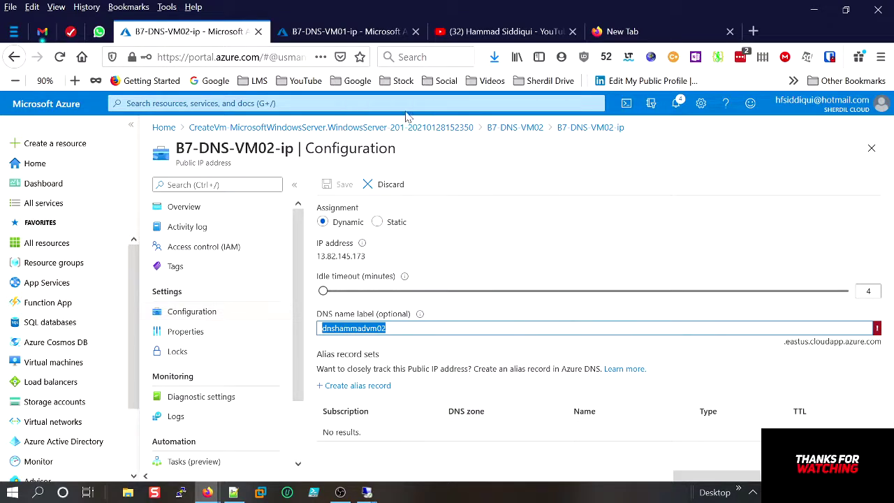
click(424, 329)
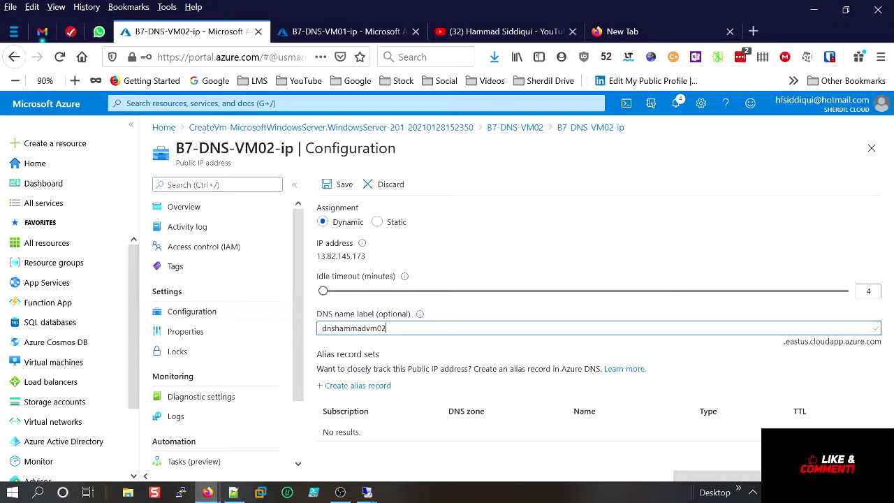
drag(881, 342, 786, 347)
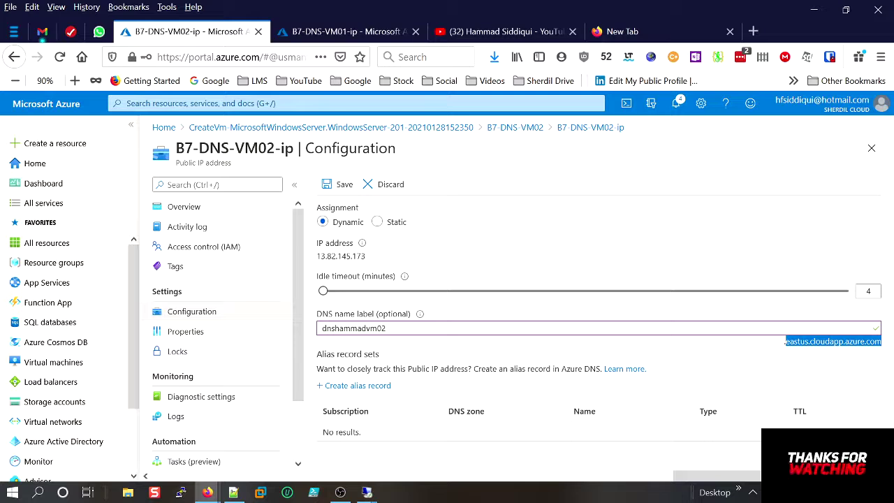
right_click(790, 343)
click(744, 126)
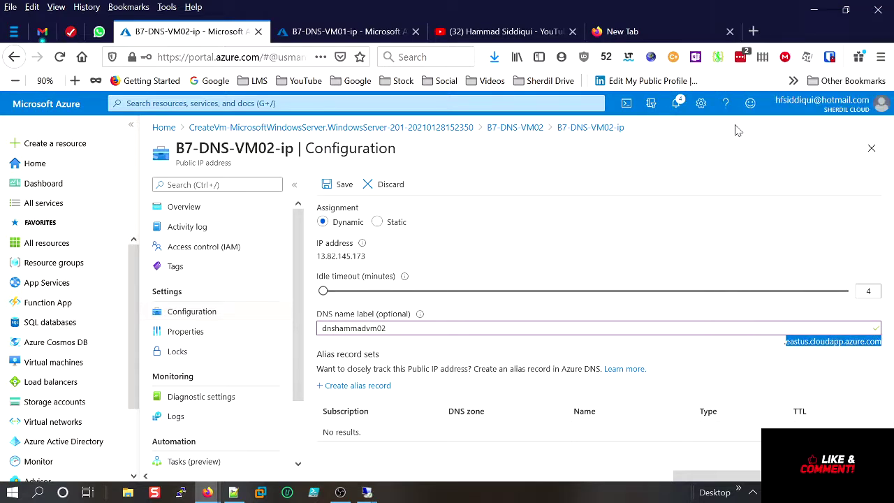
Save the DNS label change, copy the public IP's full DNS name, and return to the browser.
click(340, 179)
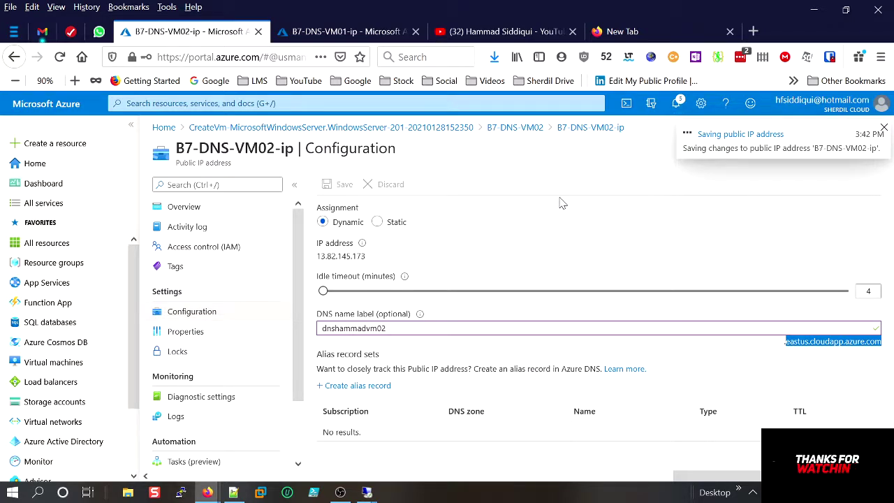
click(595, 127)
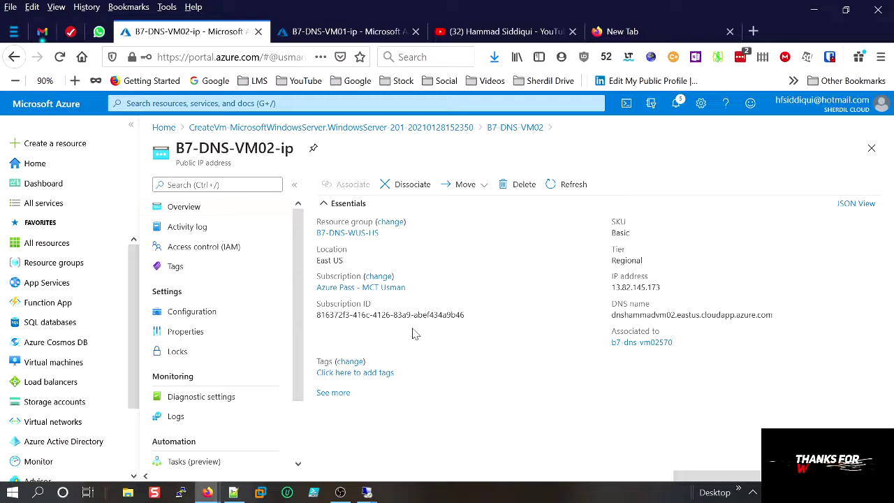
drag(618, 315, 647, 315)
click(781, 316)
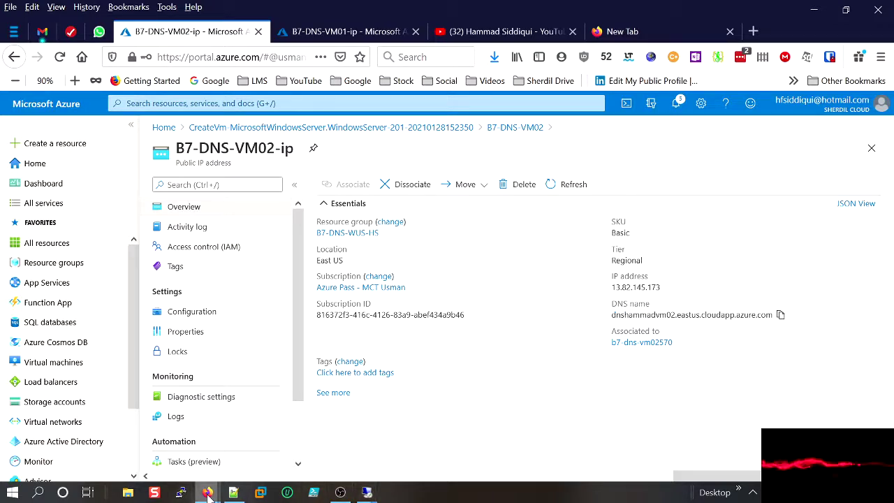
mouse_move(208, 493)
click(269, 447)
Load VM02's IIS page through its new eastus.cloudapp.azure.com DNS name in the failed tab.
click(391, 35)
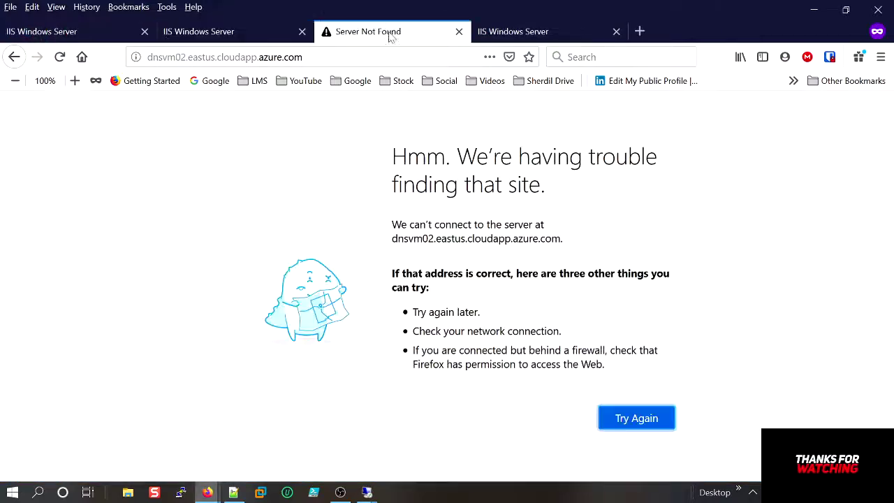
click(224, 57)
key(ctrl+v)
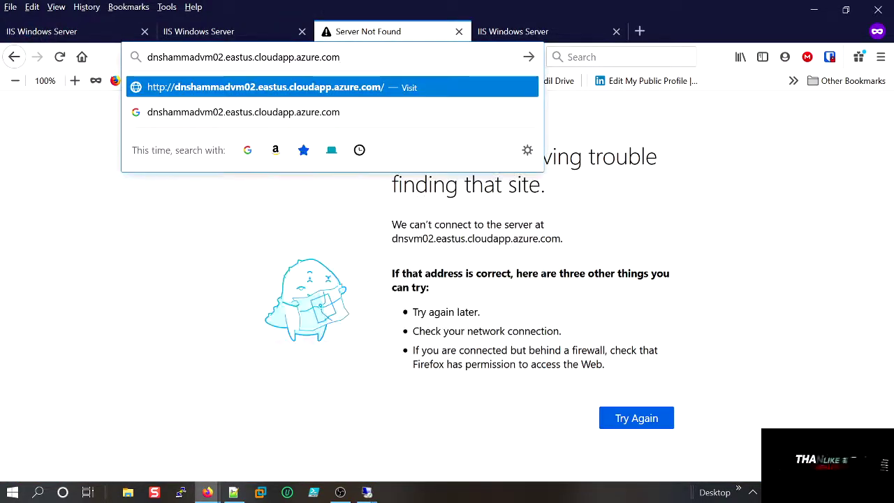
key(Return)
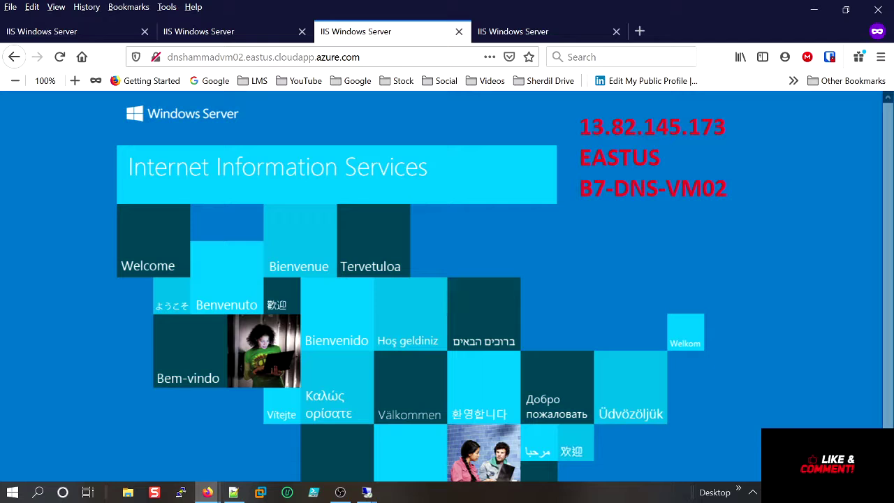
Compare the VM01 and VM02 pages by IP and DNS name, then minimise Firefox.
click(104, 32)
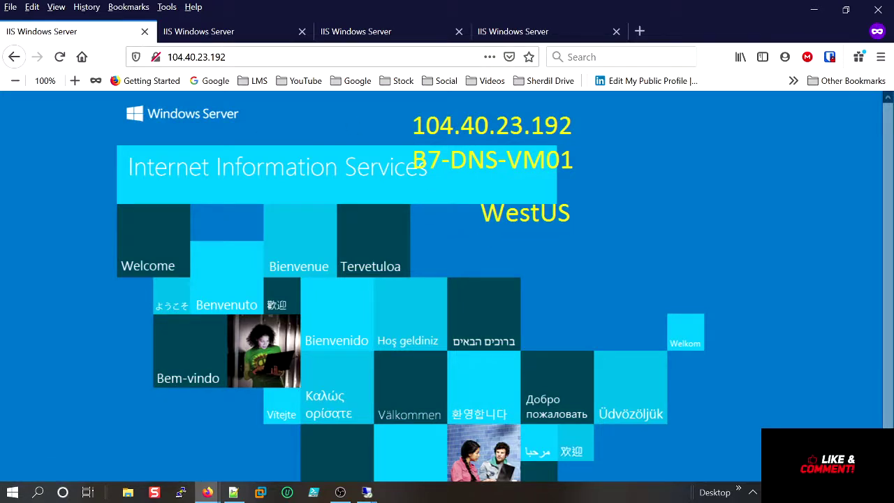
click(391, 35)
click(491, 36)
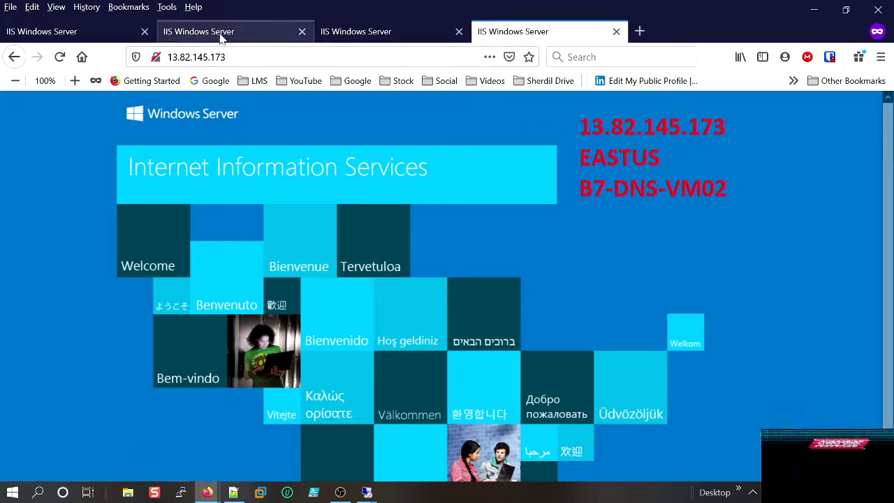
click(290, 35)
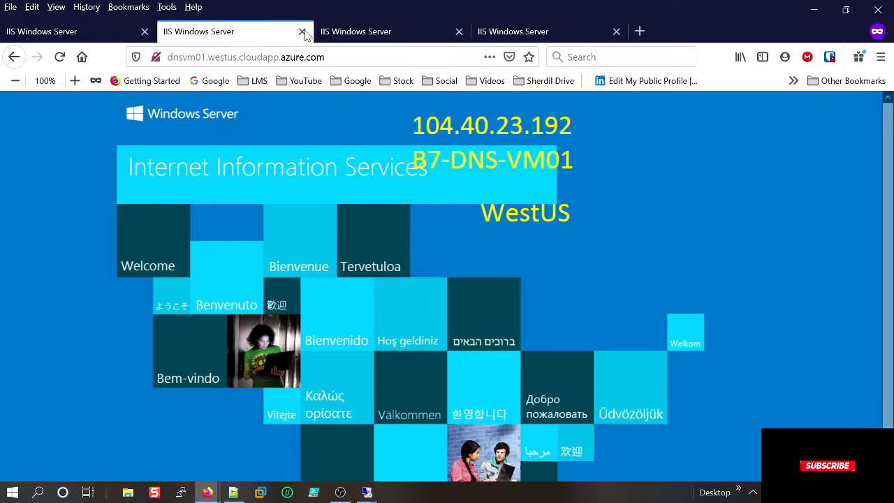
click(349, 39)
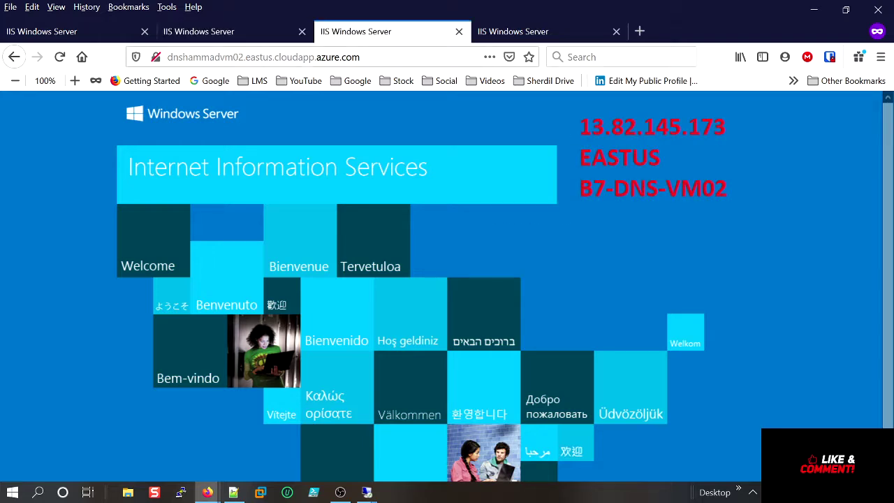
click(814, 12)
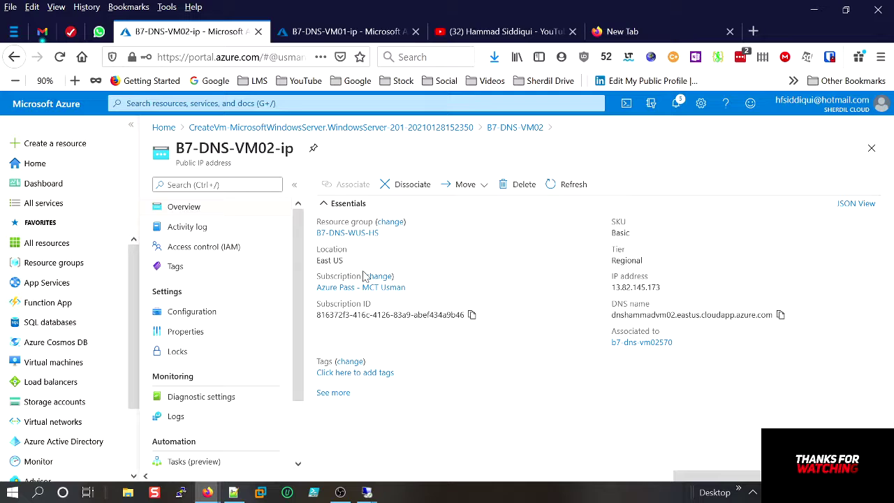
Go from Home through Private DNS zones to dev.local's Virtual network links page.
click(168, 128)
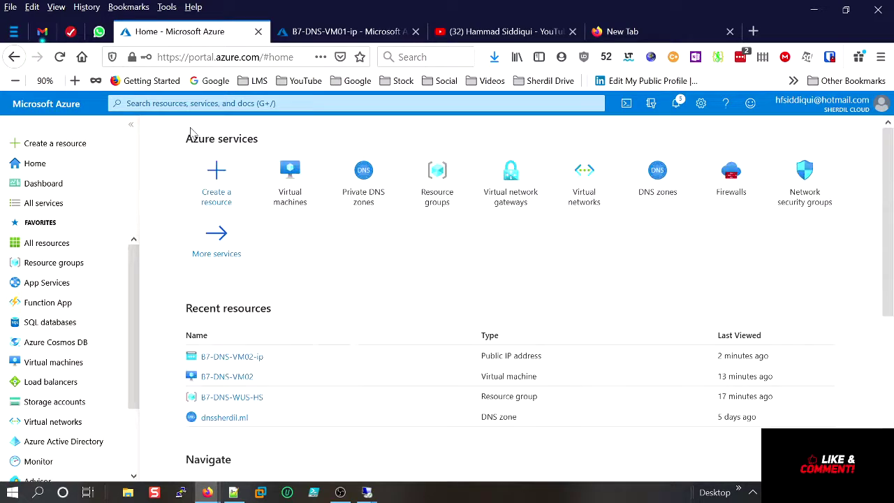
click(371, 190)
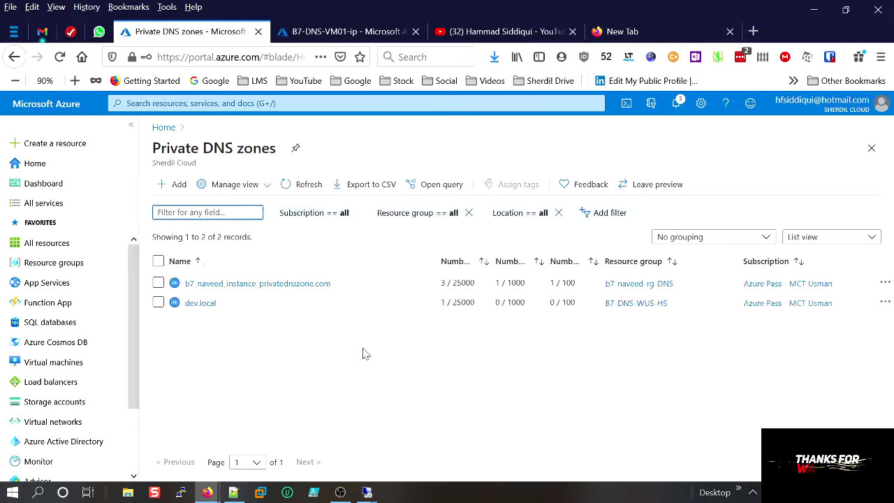
click(201, 304)
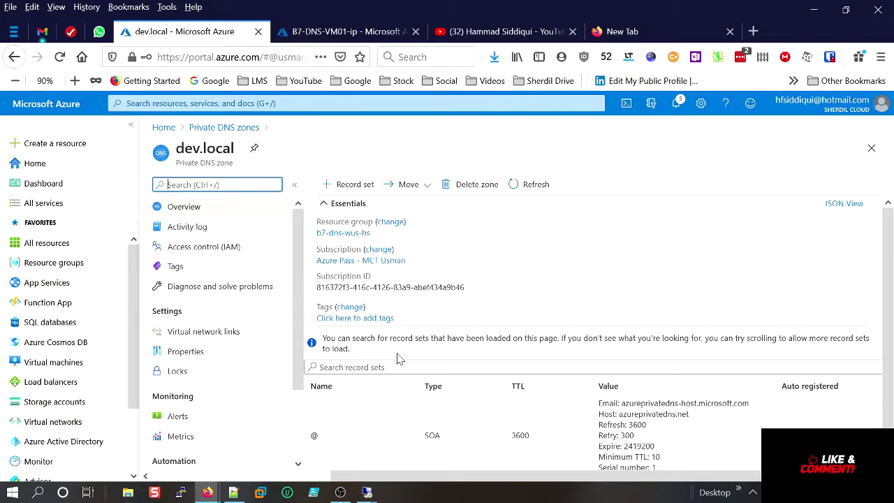
scroll(399, 358, down, 1)
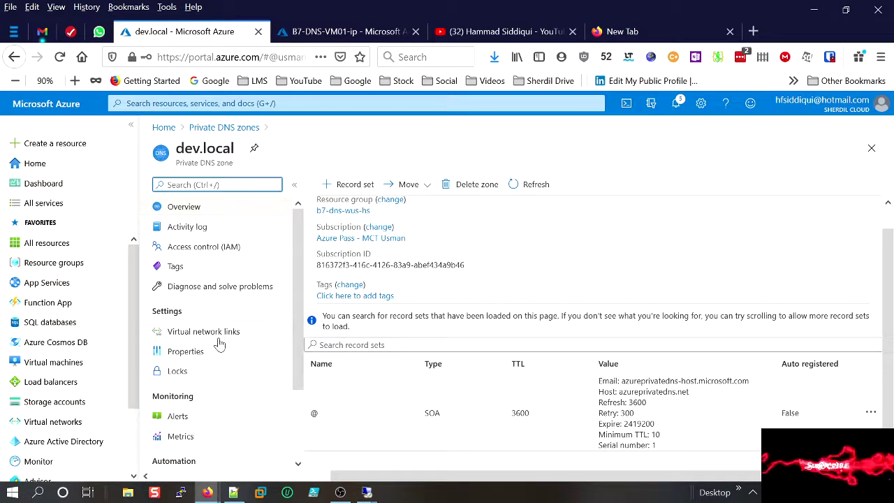
click(190, 336)
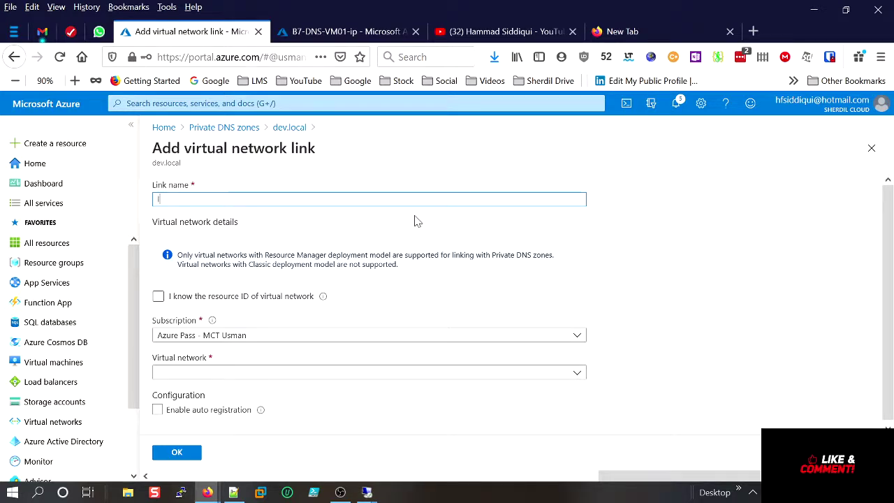
Create link linkdns to B7-DNS-WUS-HS-vnet with auto registration enabled, then open another blank link form.
text(linkd)
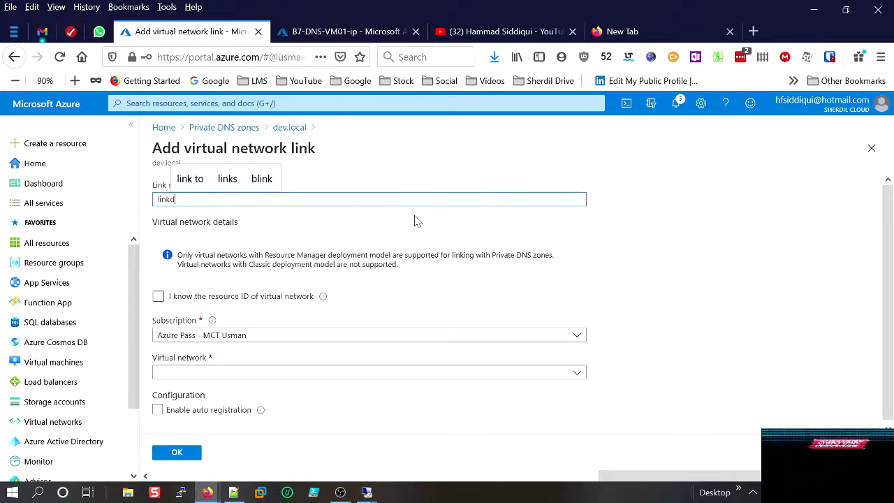
text(ns)
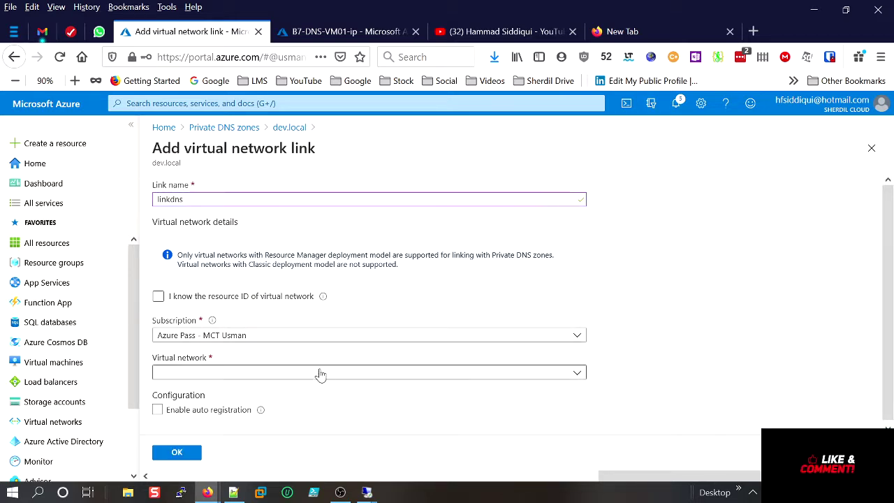
click(225, 378)
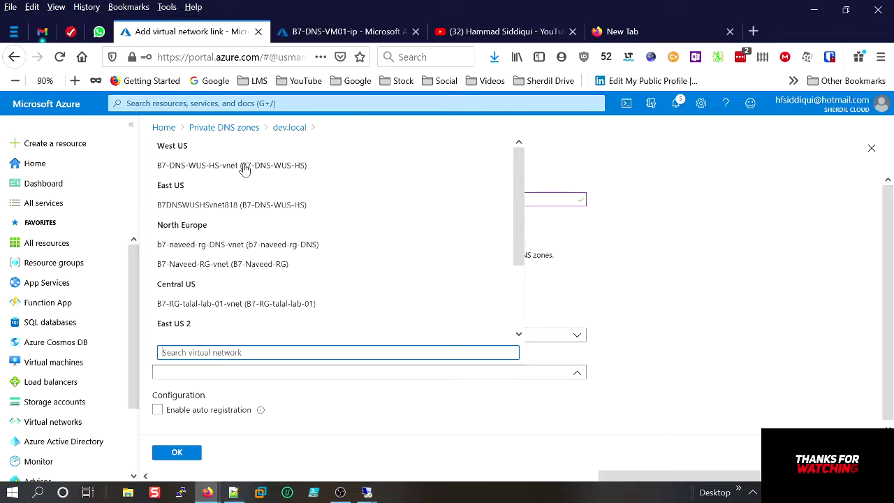
click(243, 171)
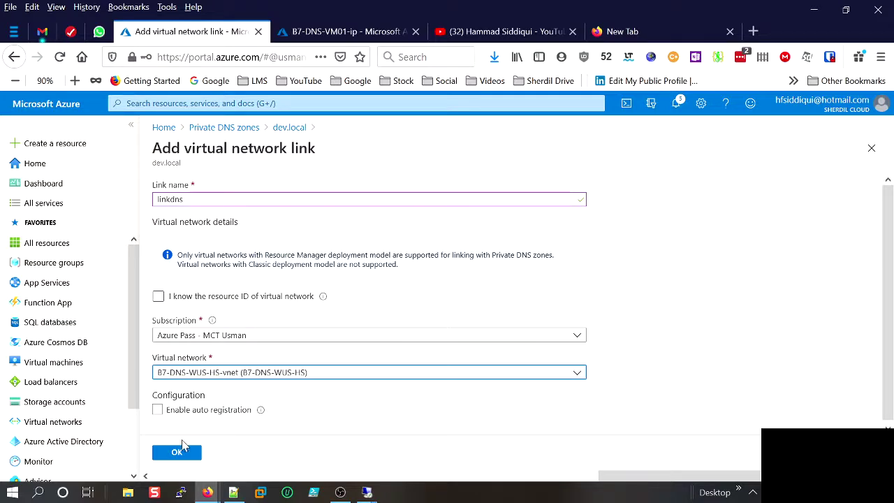
click(157, 409)
click(171, 455)
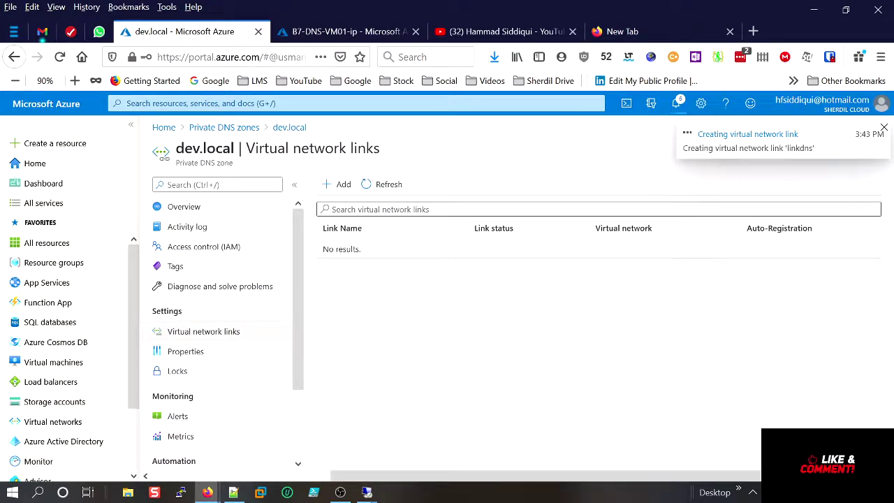
click(343, 184)
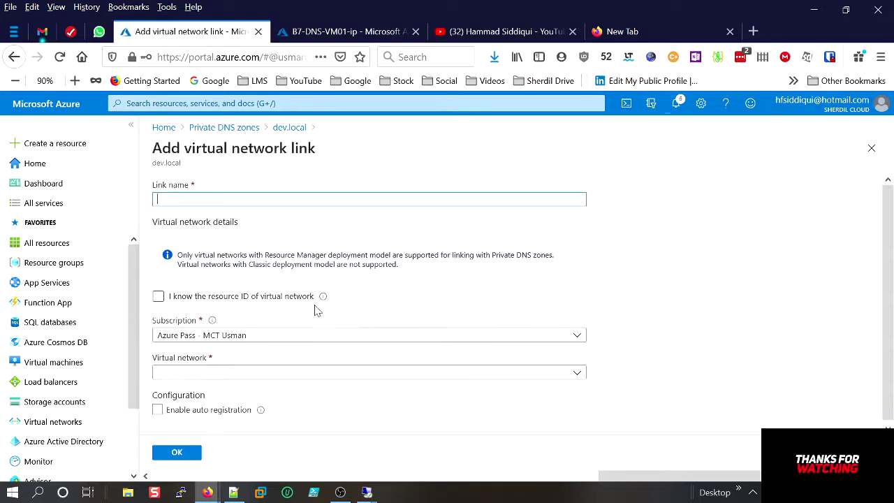
Create link dnslin2 to B7DNSWUSHSvnet818 and check notifications for both links' progress.
text(d)
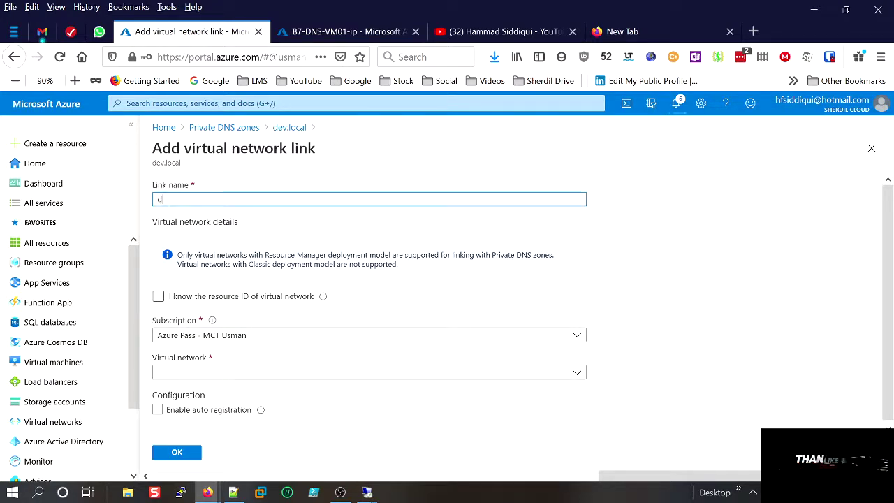
text(nslin2)
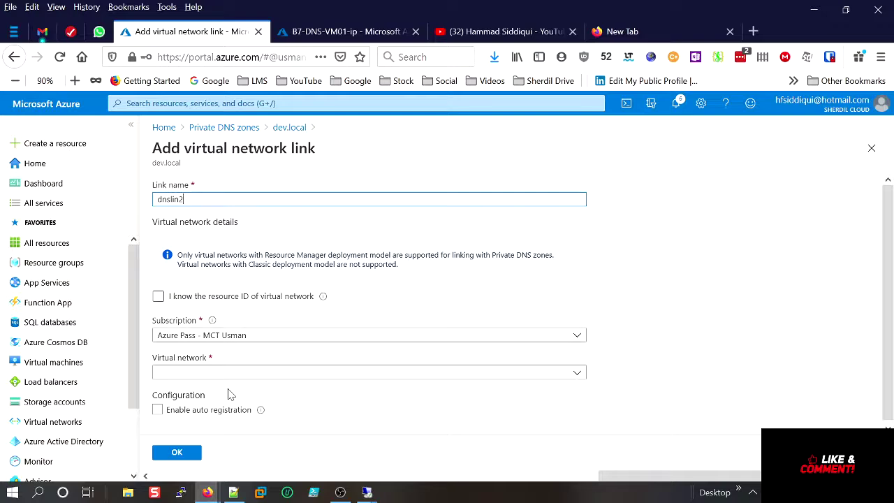
click(219, 376)
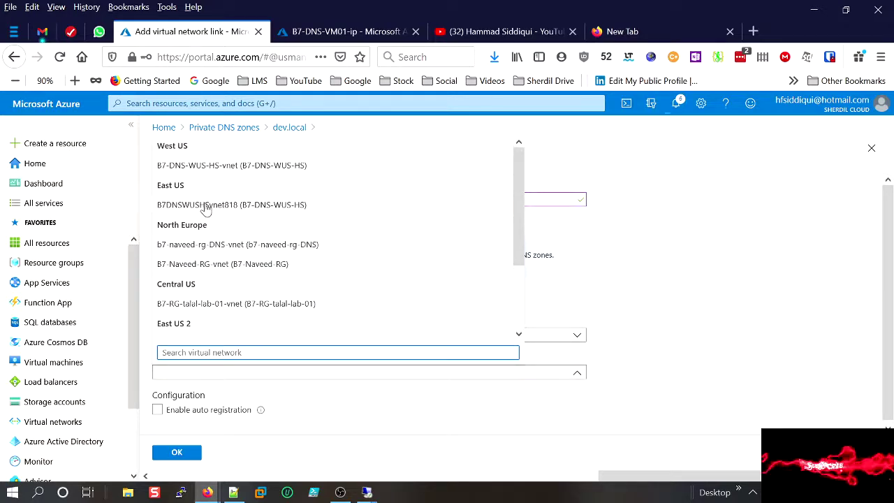
click(206, 205)
click(176, 453)
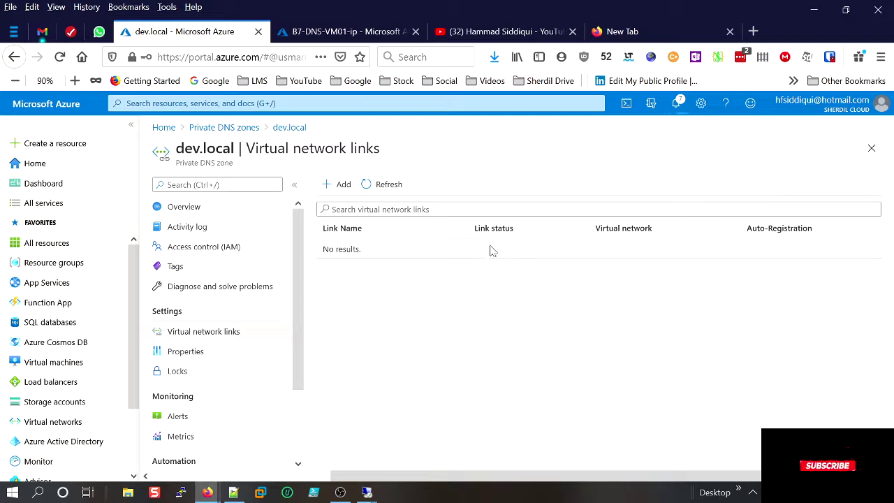
click(675, 105)
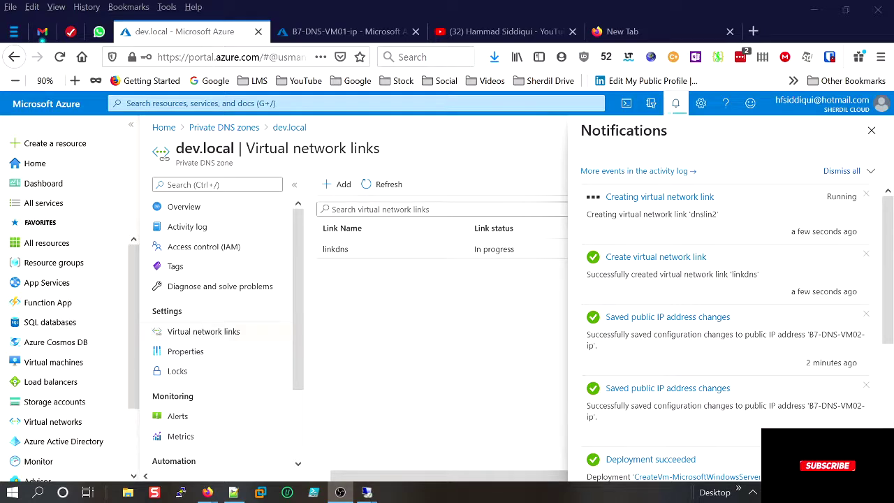
Confirm both links show Completed and view A records b7-dns-vm01 (10.0.9.4) and b7-dns-vm02 (10.0.10.4).
key(Escape)
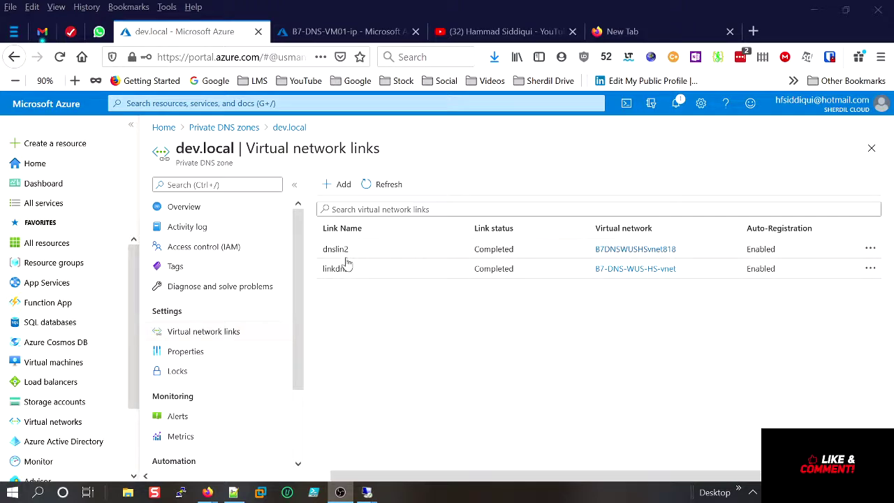
click(200, 210)
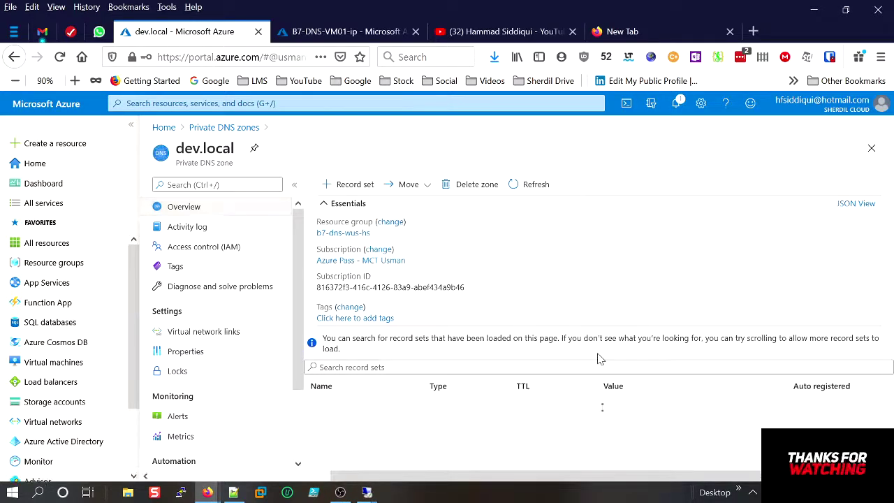
scroll(569, 391, down, 2)
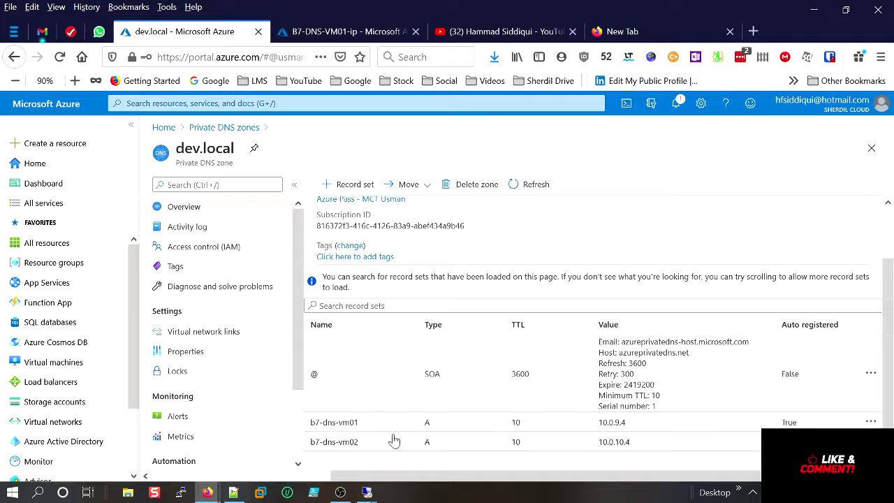
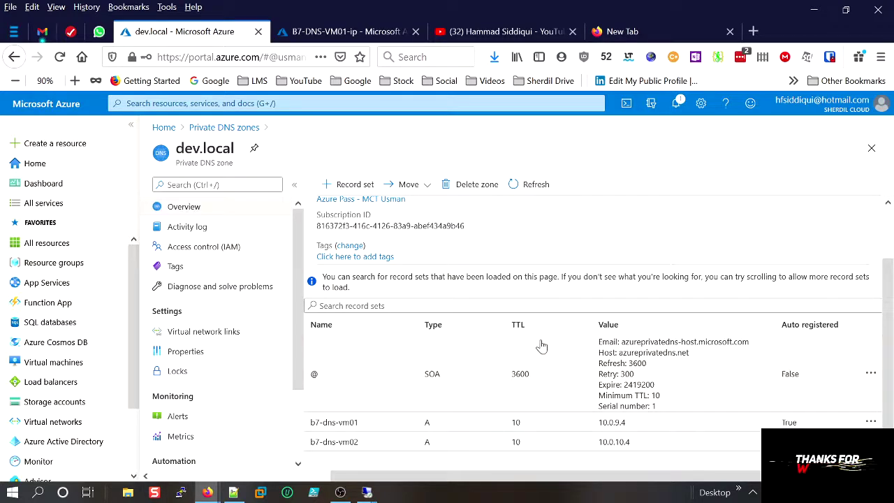
Abandon the record set form and find B7-DNS-VM01's private IP 10.0.9.4 in its properties.
click(345, 186)
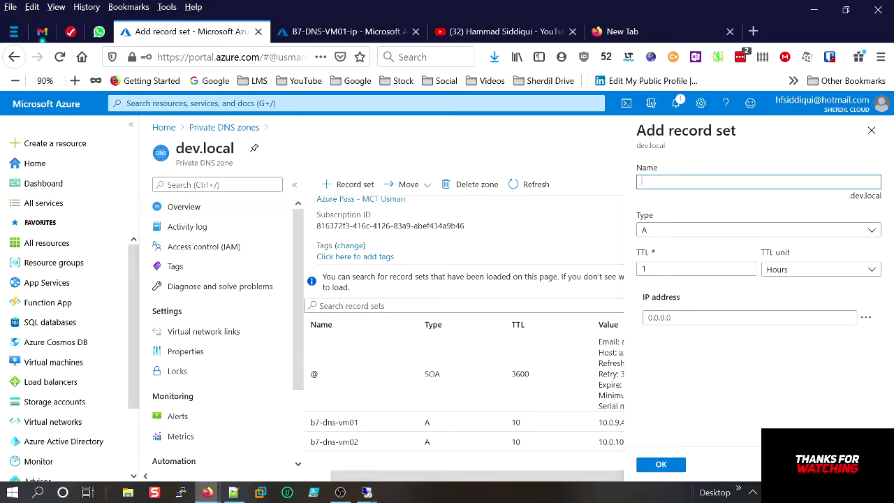
click(872, 130)
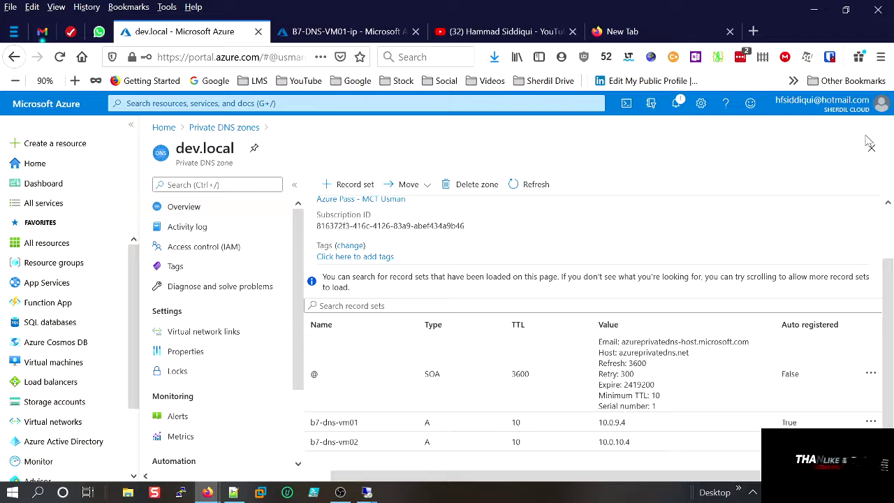
click(342, 31)
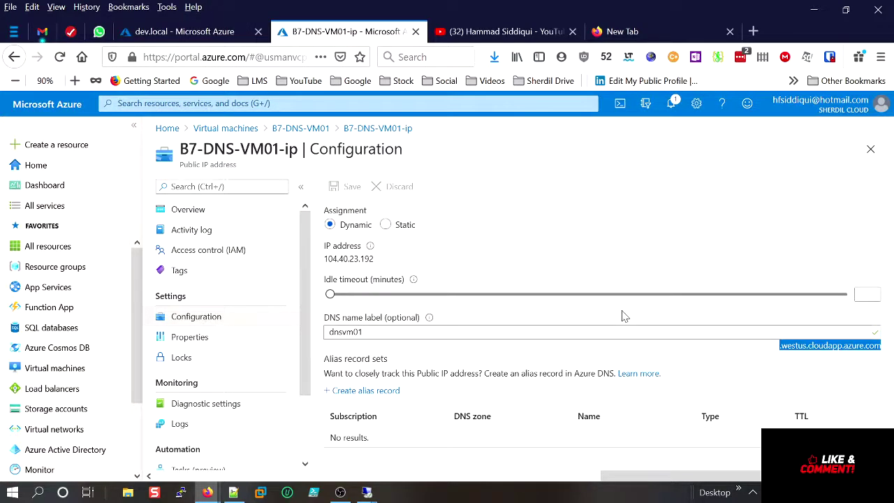
click(301, 128)
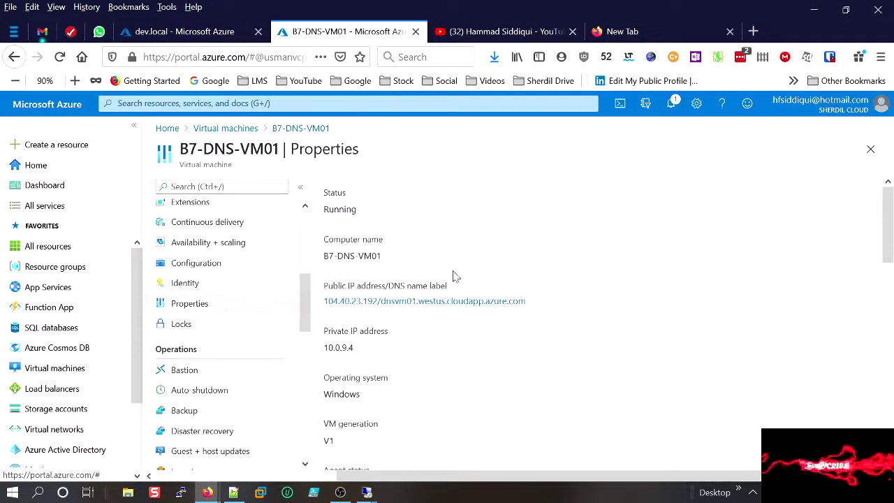
scroll(453, 276, down, 1)
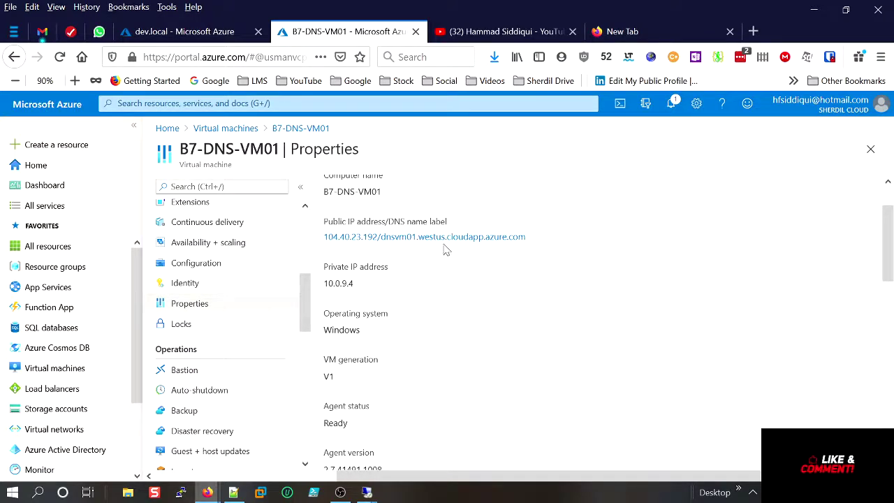
drag(358, 290, 320, 293)
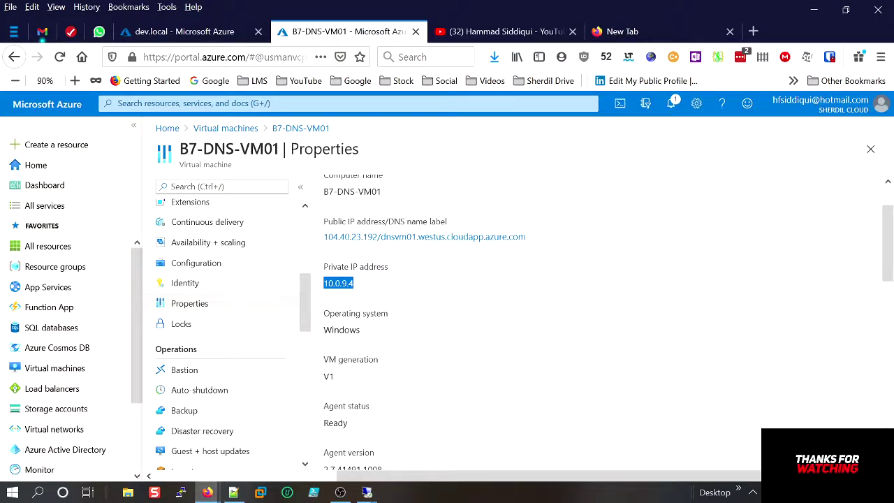
Copy the computer name VM01 and open a new record set form in dev.local.
drag(381, 193, 357, 193)
right_click(381, 194)
click(393, 202)
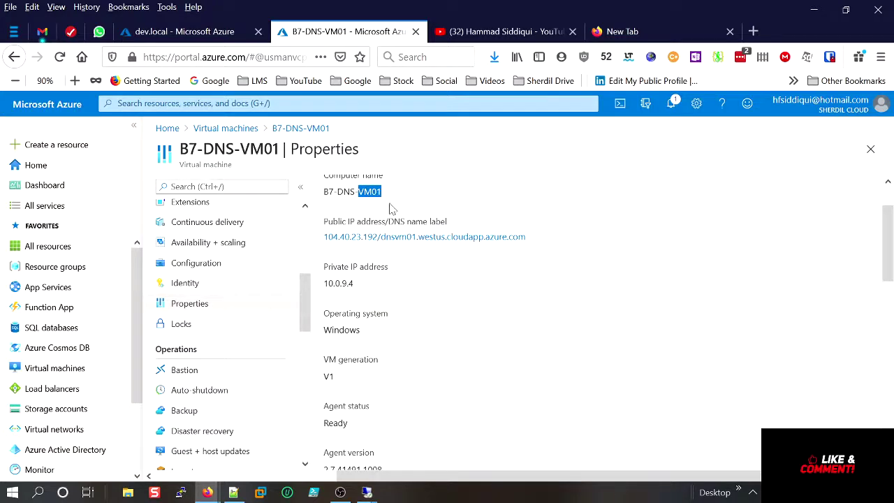
click(224, 35)
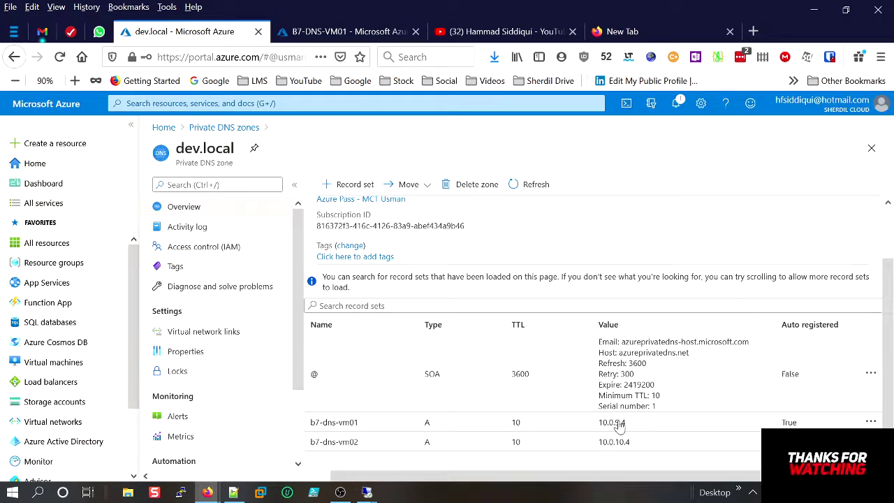
click(337, 189)
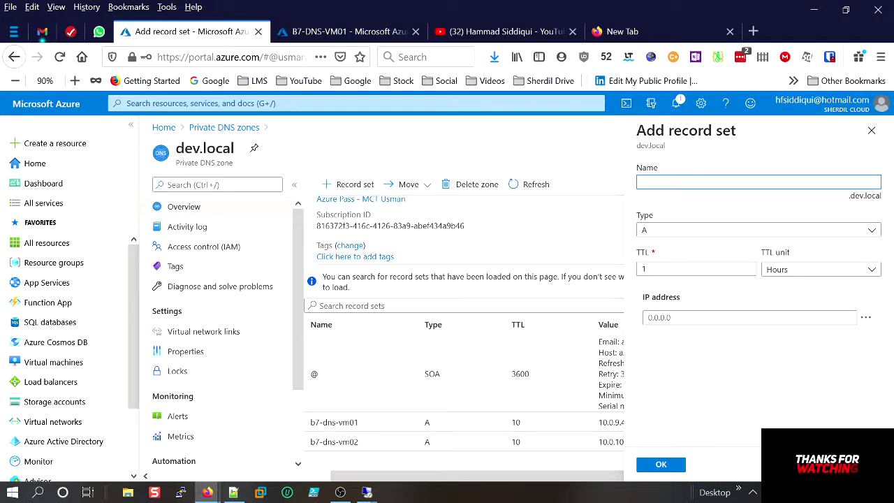
Name the new record set 'test' and begin filling its IP address.
text(t)
key(BackSpace)
key(BackSpace)
key(BackSpace)
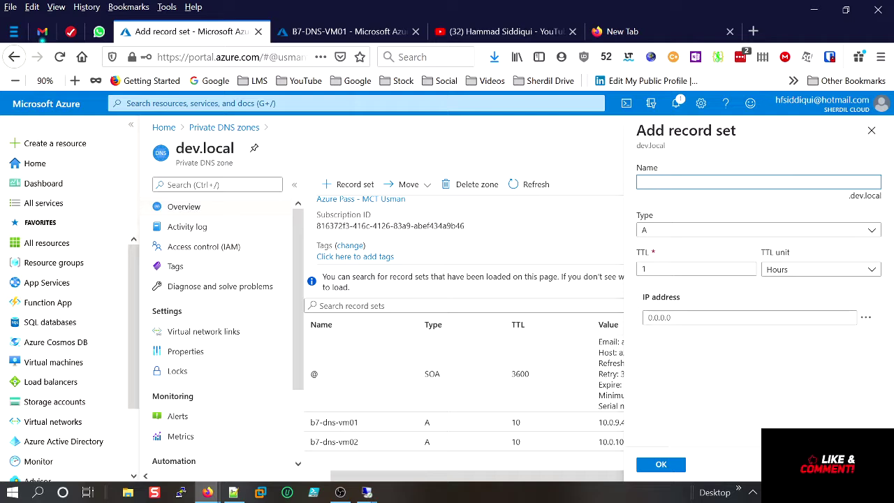
text(test)
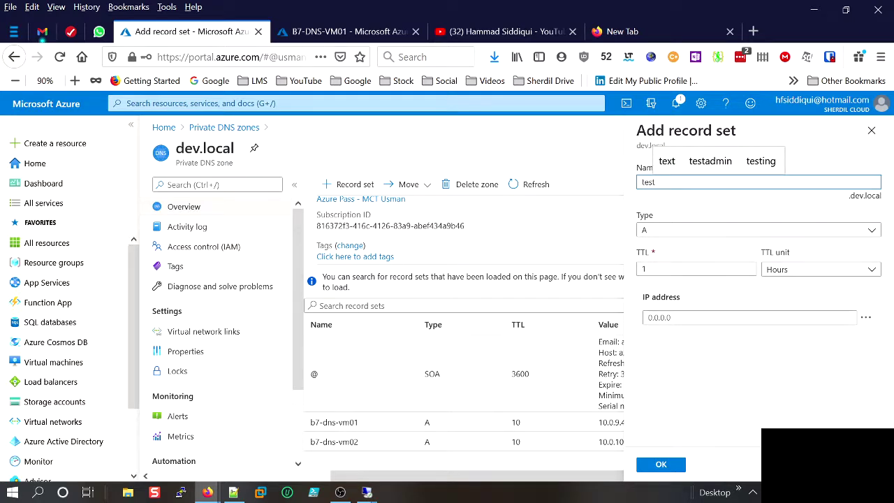
text(vm01)
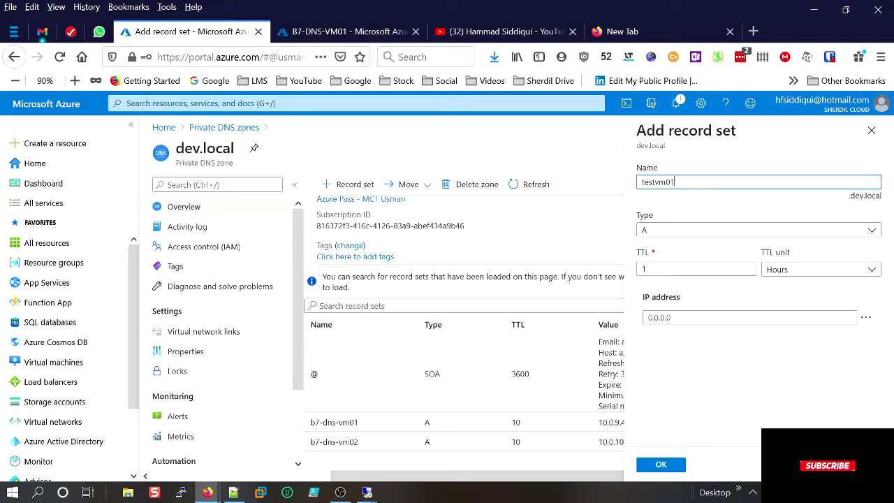
key(BackSpace)
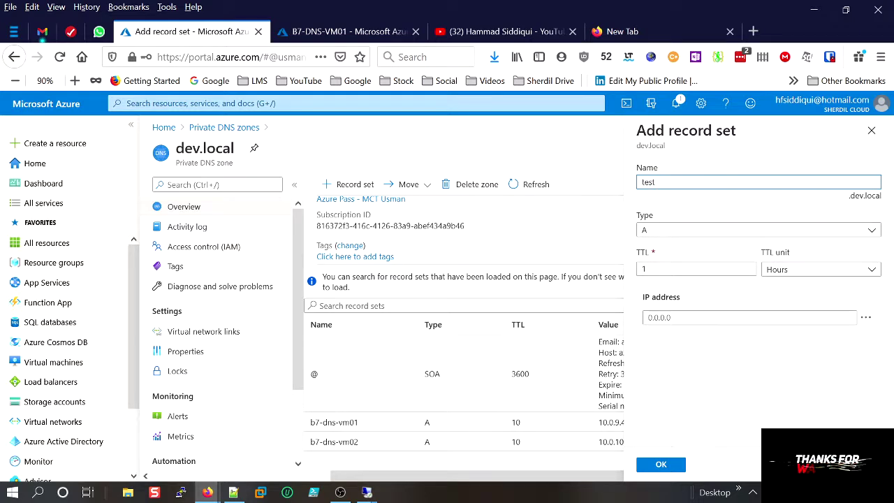
click(681, 318)
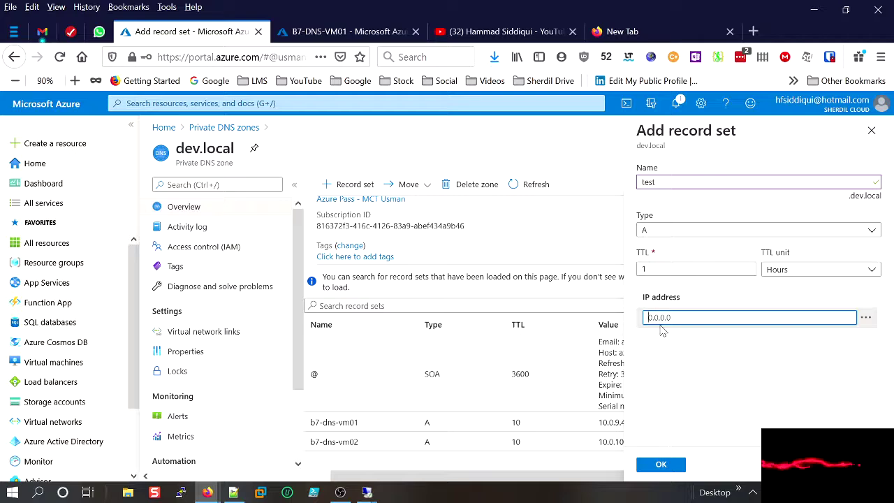
text(VM01)
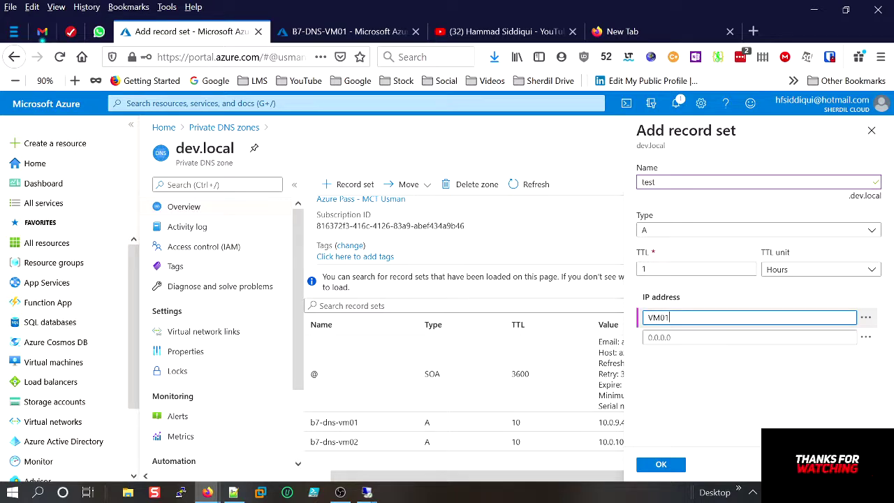
Paste VM01's private IP 10.0.9.4 as the address and create the test A record.
click(349, 31)
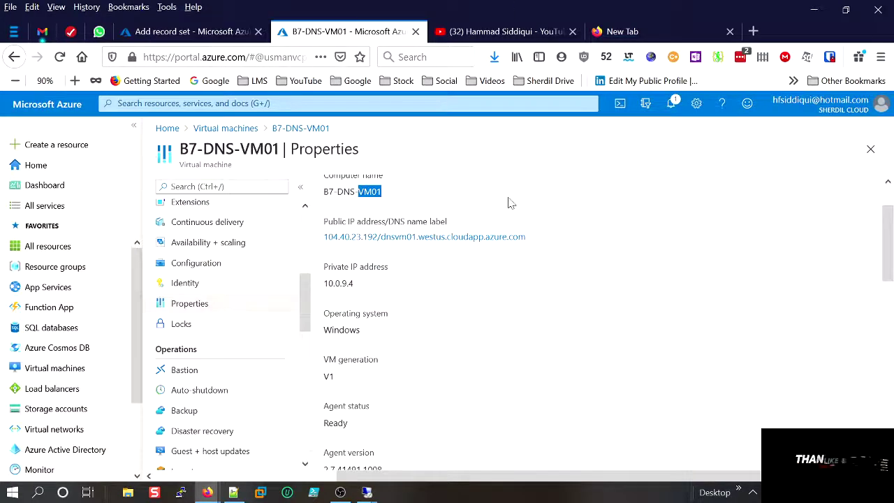
drag(356, 287, 323, 287)
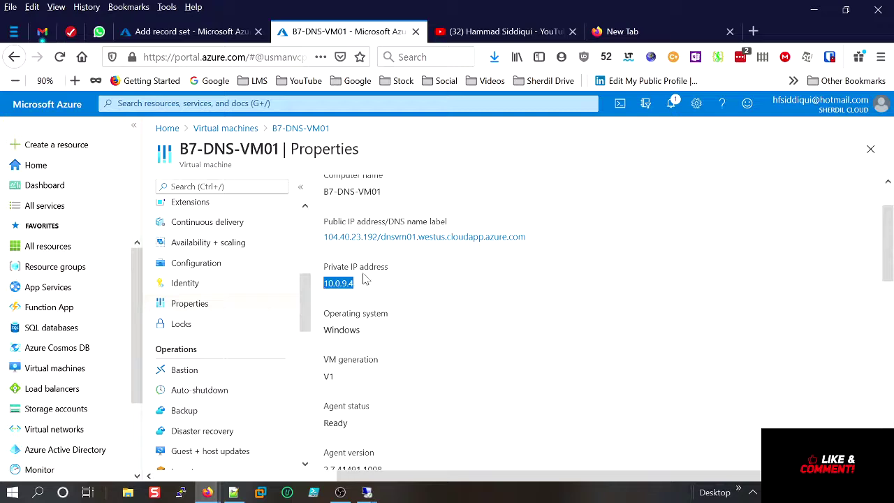
click(193, 31)
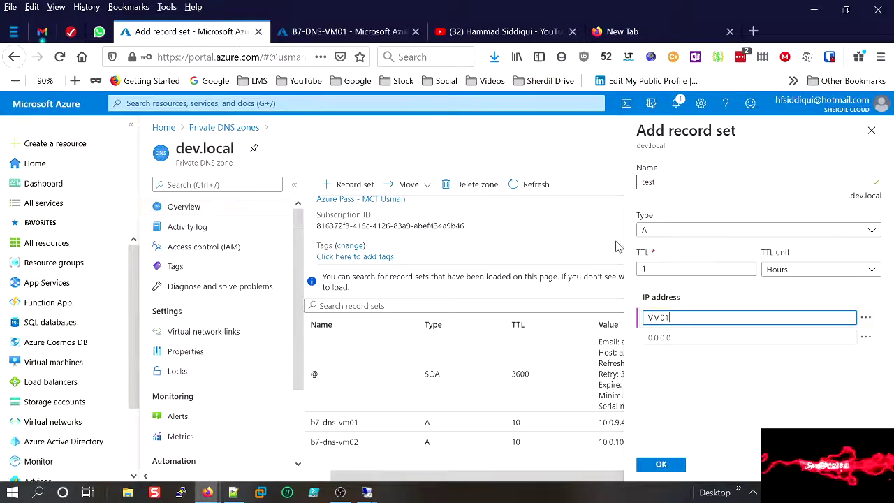
key(ctrl+a)
key(ctrl+v)
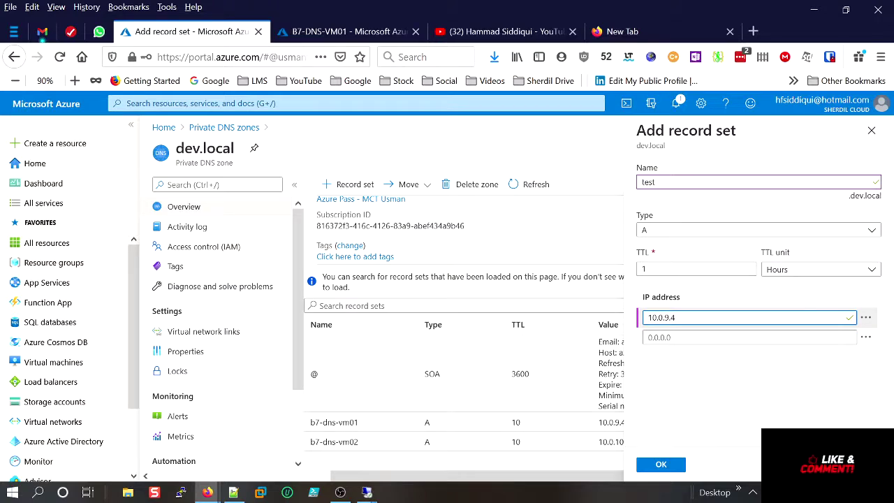
click(647, 318)
click(662, 465)
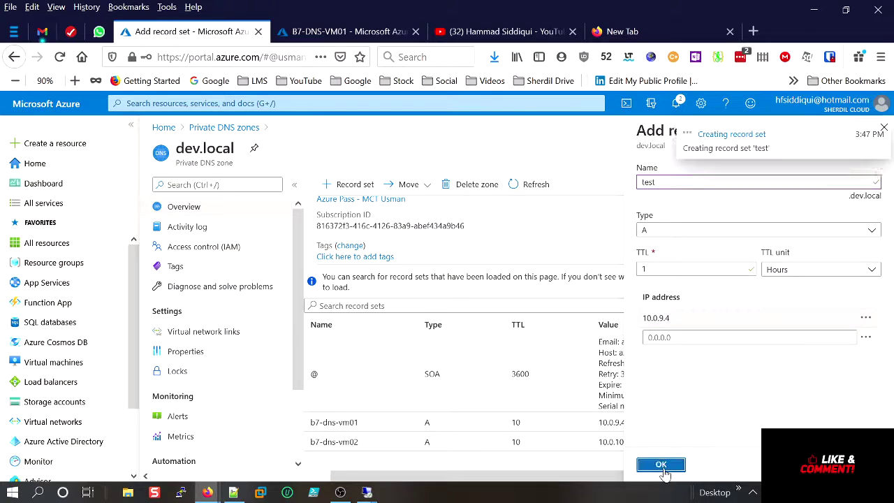
Review the dev.local record list and open another blank Add record set form.
scroll(710, 397, down, 1)
scroll(710, 397, down, 2)
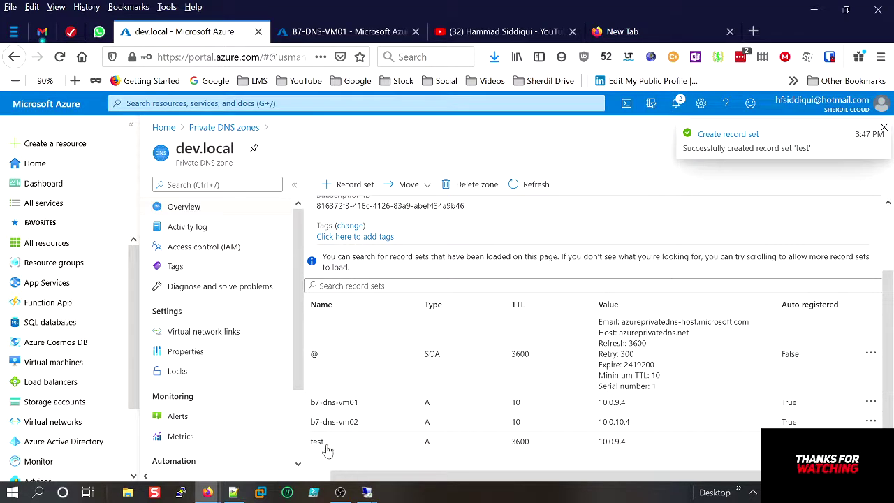
scroll(361, 413, up, 3)
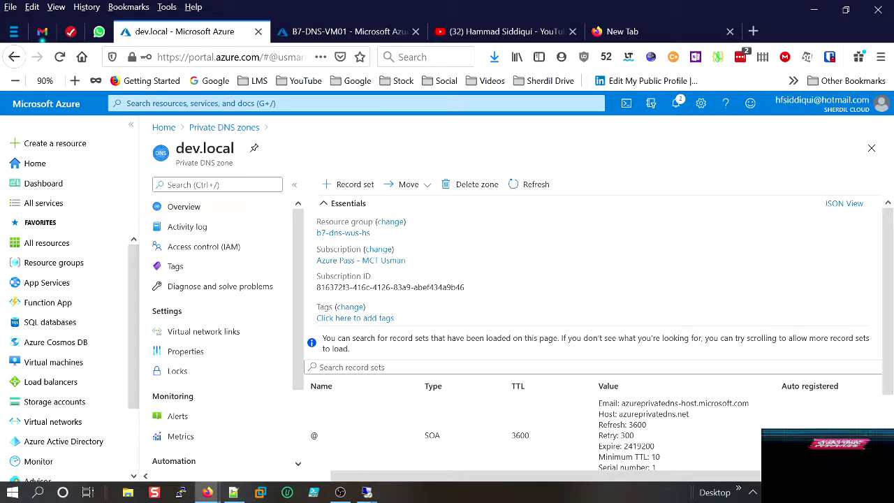
click(326, 184)
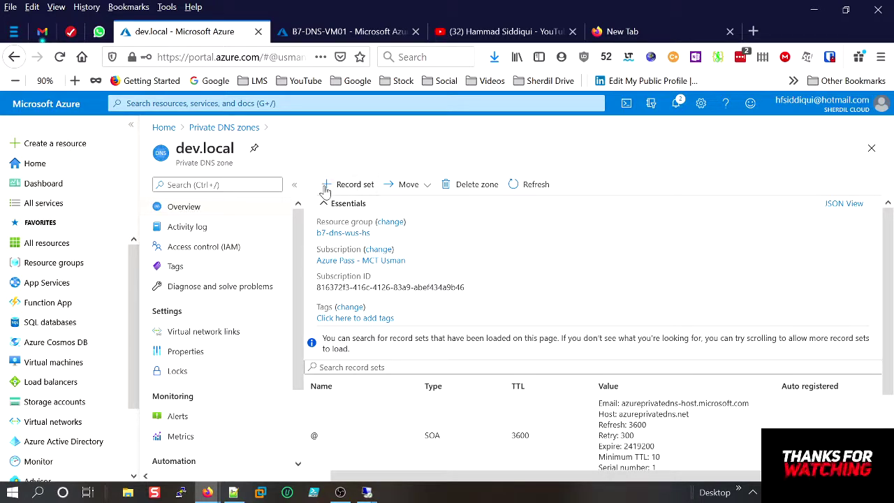
Open B7-DNS-VM02 from the virtual machine list and copy its private IP 10.0.10.4.
click(329, 32)
click(226, 129)
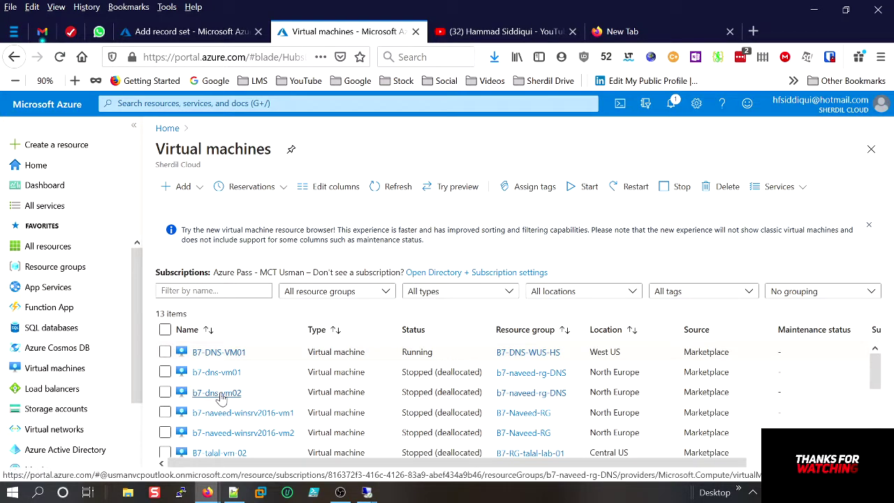
scroll(231, 354, down, 1)
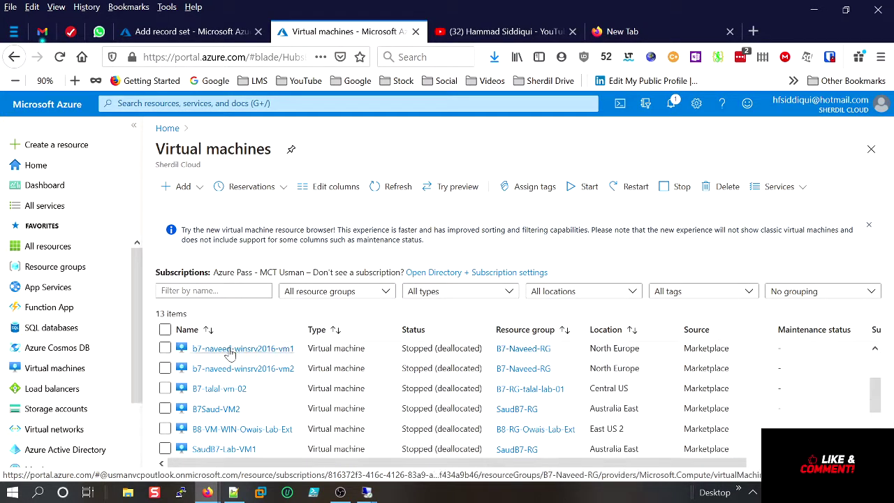
scroll(230, 356, down, 1)
scroll(238, 405, up, 3)
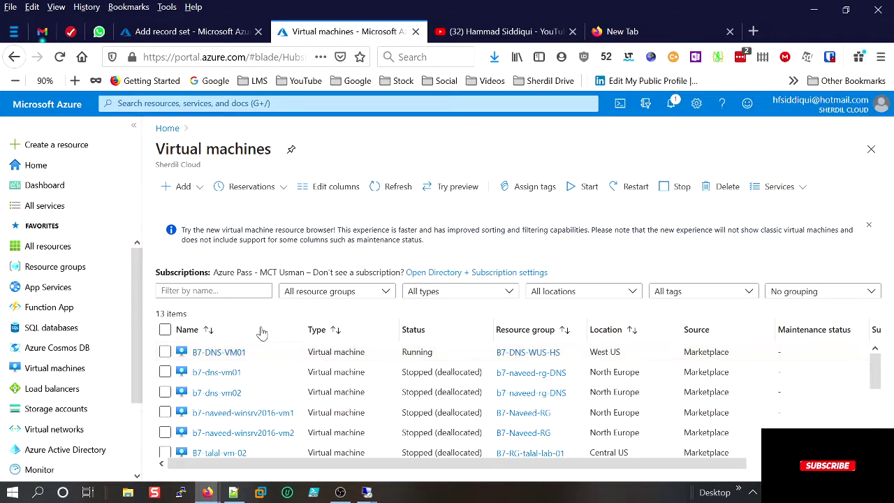
click(385, 188)
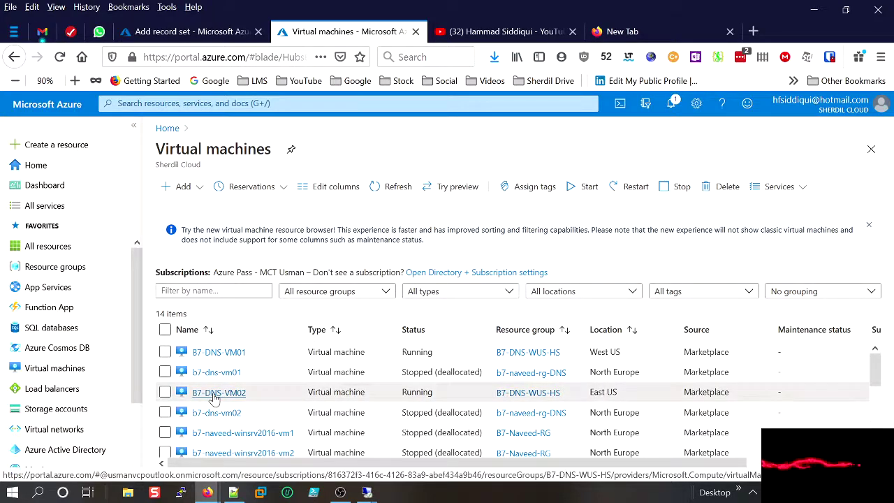
click(213, 392)
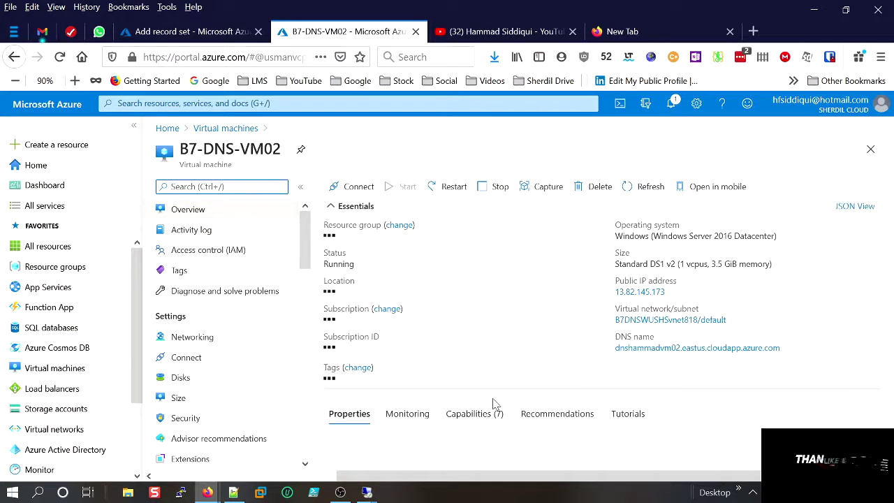
scroll(396, 334, down, 3)
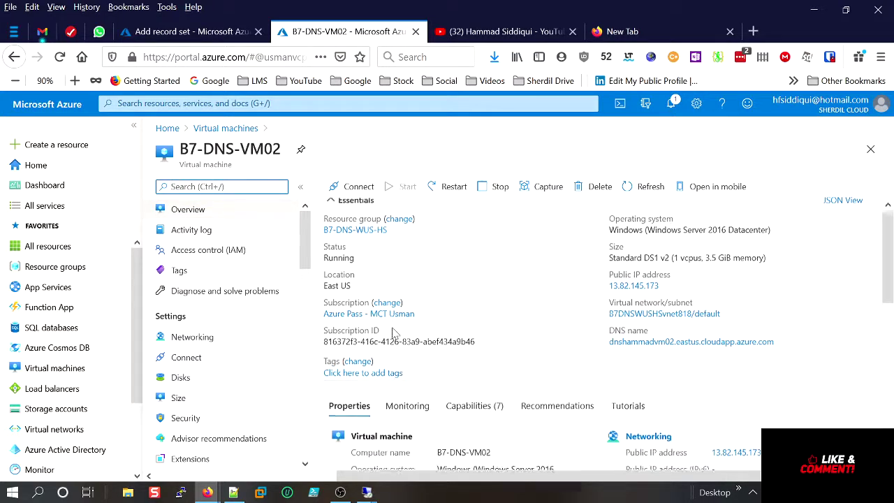
drag(751, 372, 705, 366)
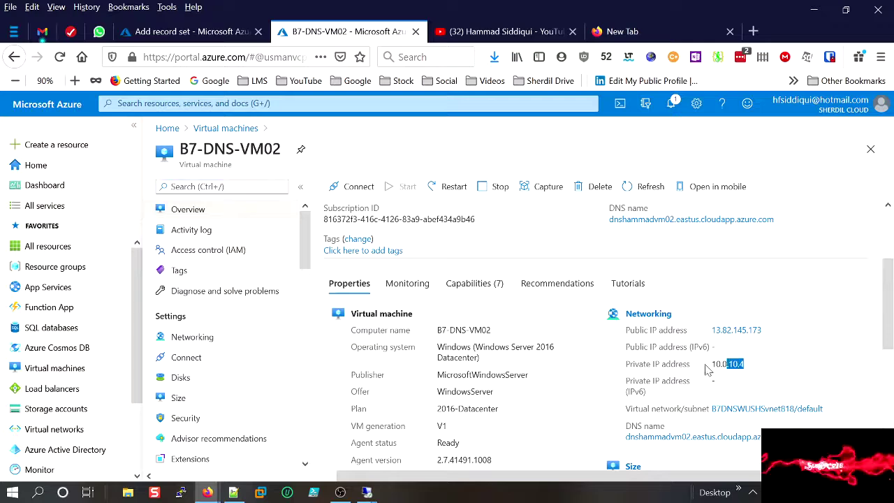
right_click(705, 366)
click(723, 157)
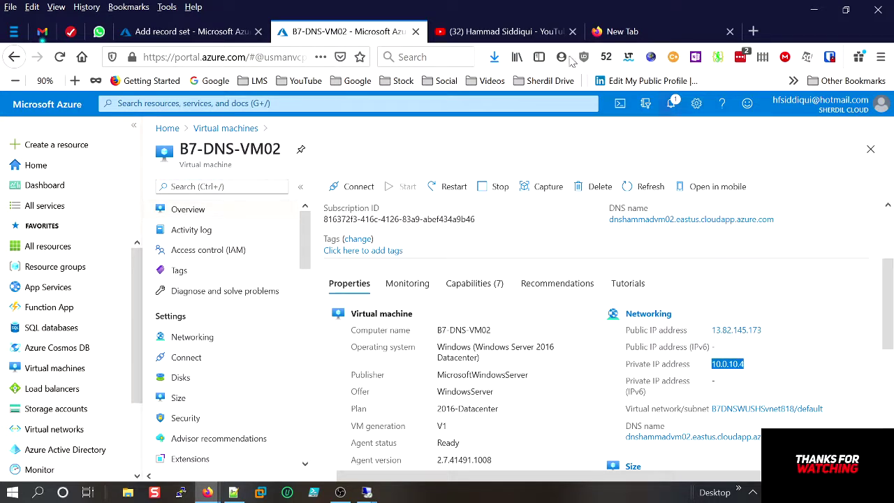
Create an A record named prod with IP address 10.0.10.4.
click(183, 31)
click(666, 316)
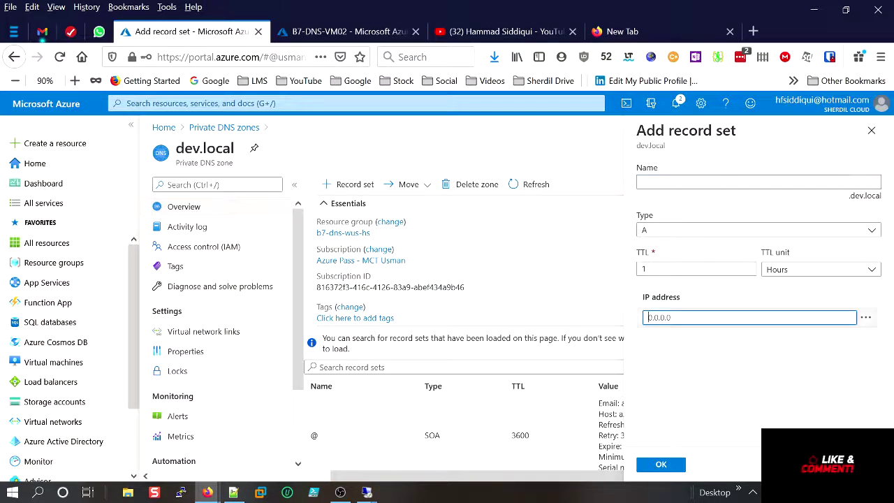
key(ctrl+v)
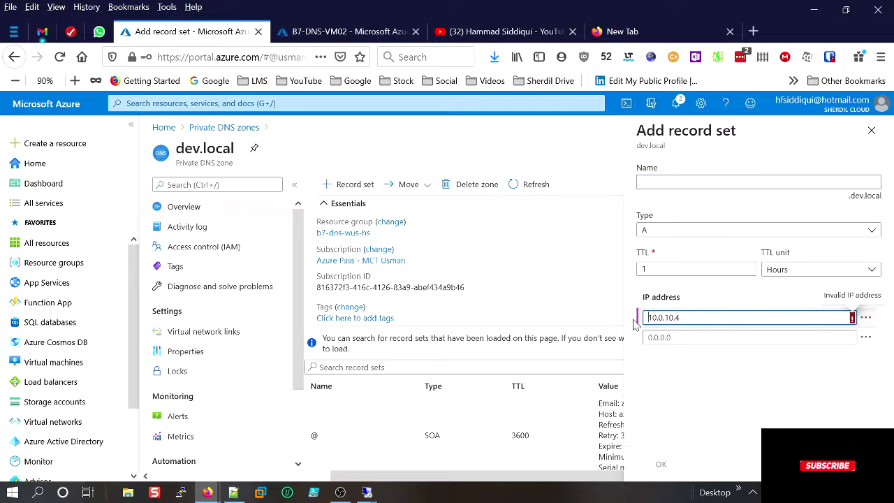
key(BackSpace)
click(669, 183)
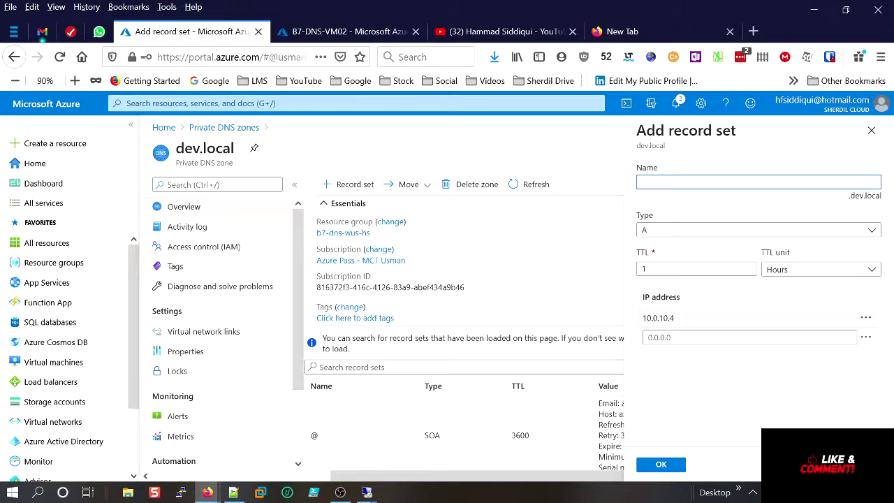
text(prod)
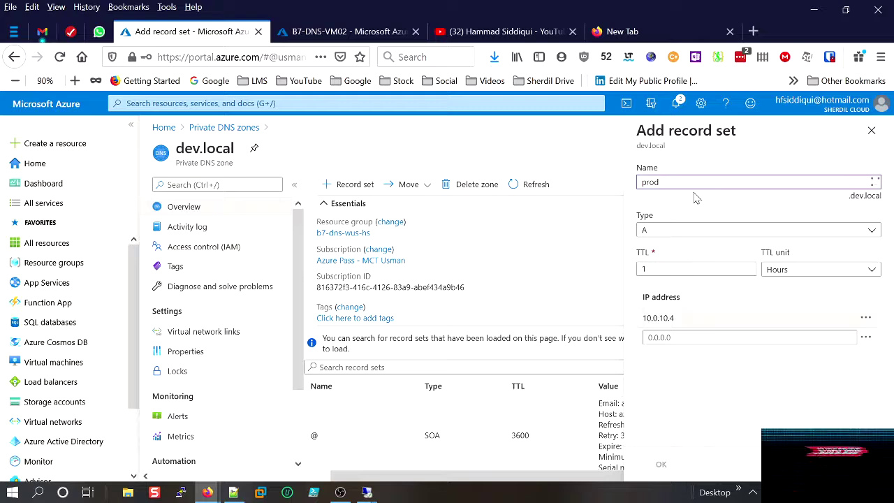
click(679, 464)
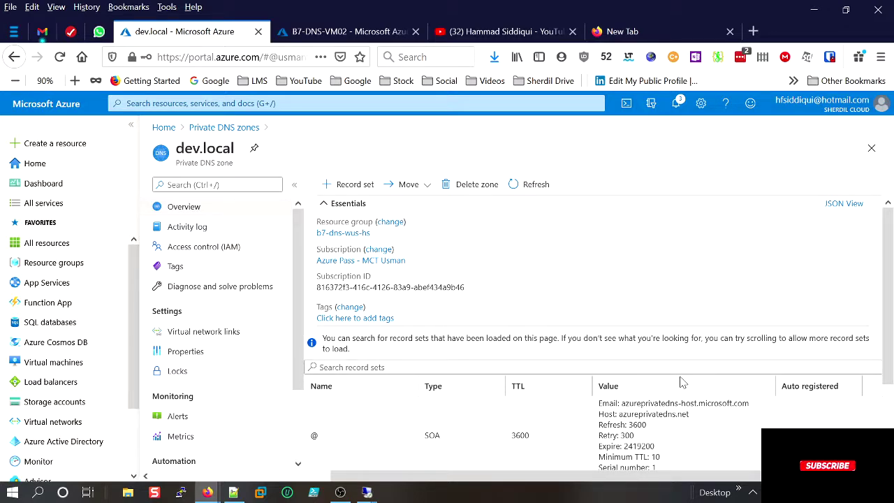
Check that prod (10.0.10.4) and test (10.0.9.4) are listed, and copy the zone name dev.local.
scroll(683, 383, down, 2)
scroll(681, 383, down, 1)
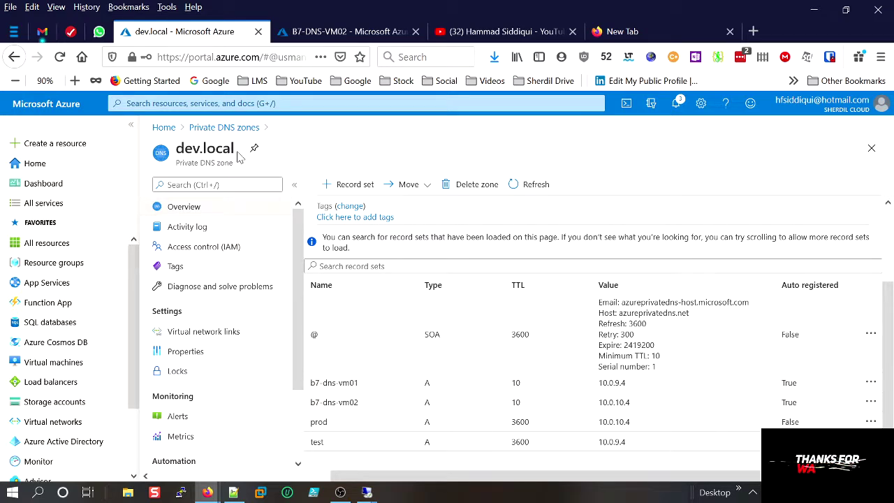
drag(238, 156, 170, 160)
right_click(196, 152)
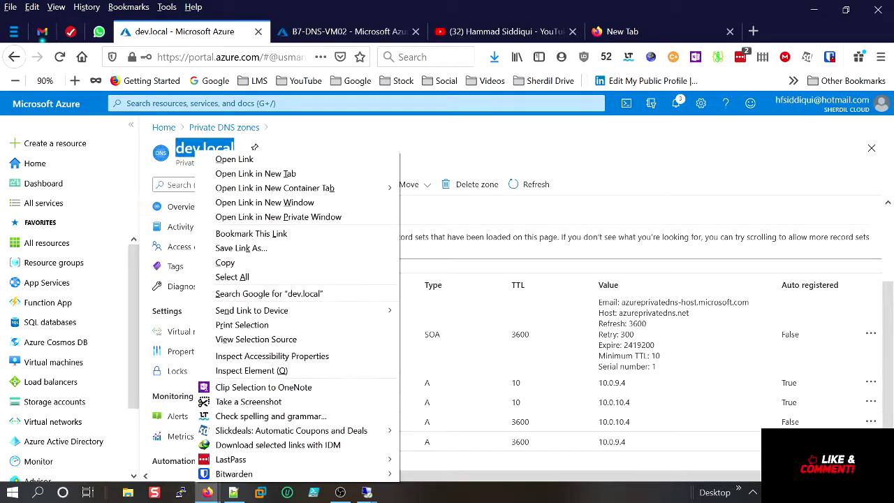
click(231, 263)
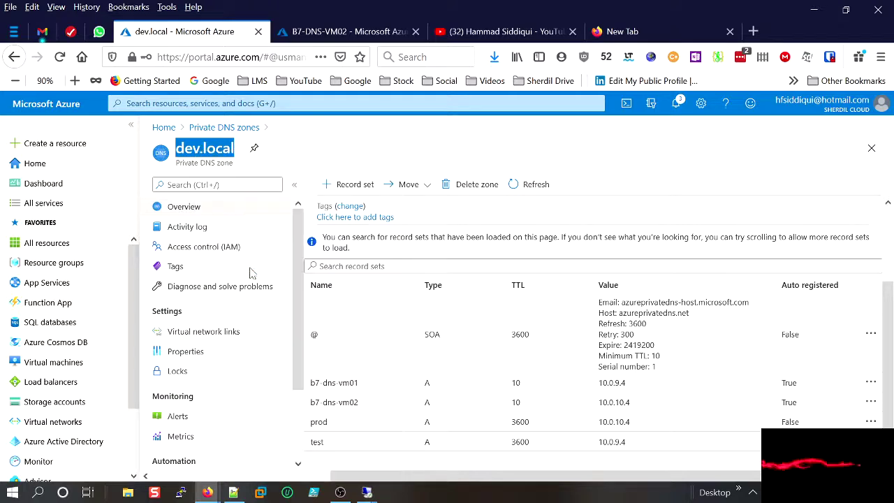
click(367, 492)
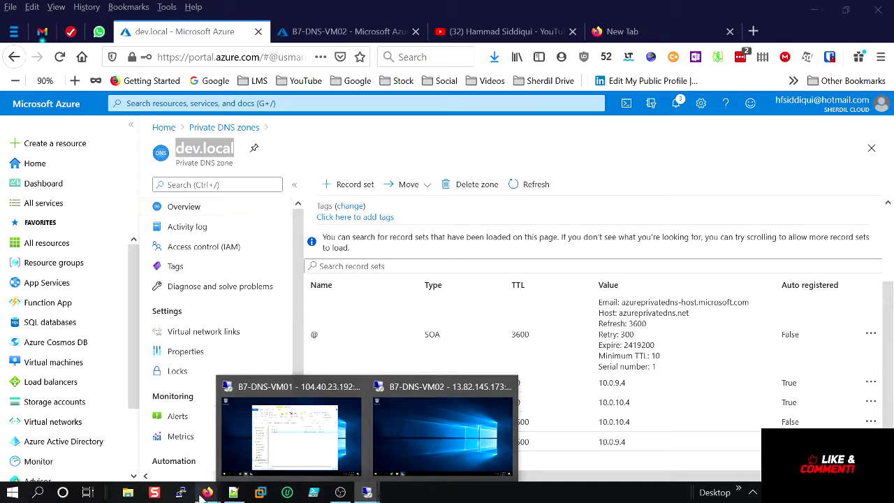
Load test.dev.local in a Firefox private tab, which returns Server Not Found.
mouse_move(207, 493)
click(218, 454)
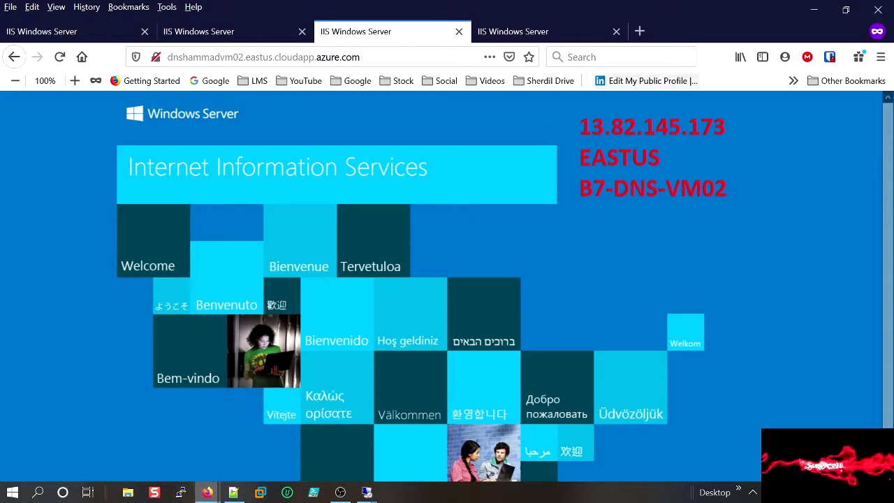
click(640, 31)
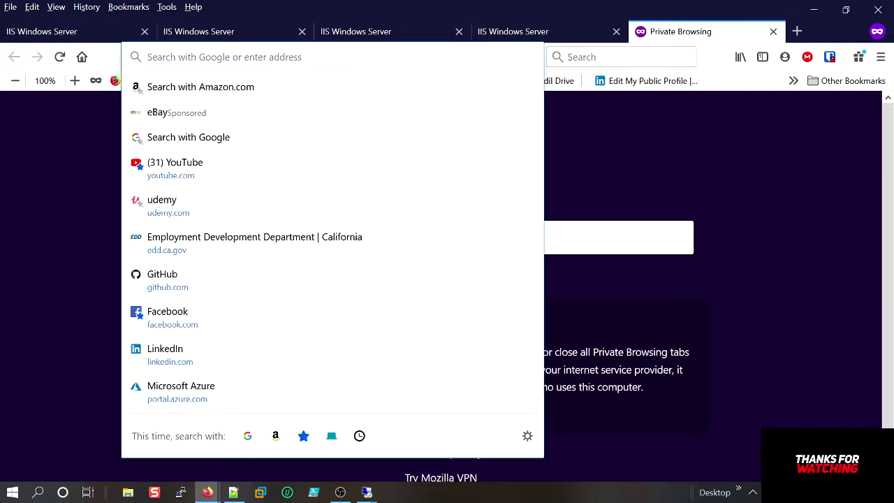
text(dev.local)
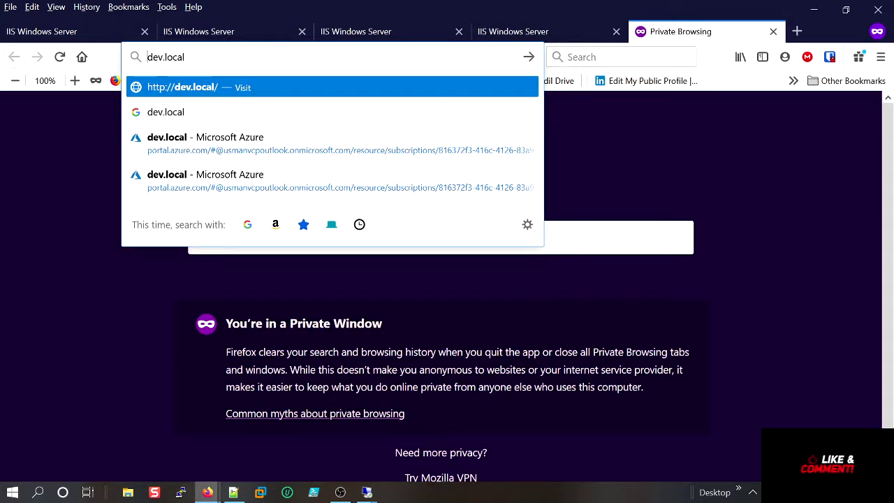
key(Home)
text(tet)
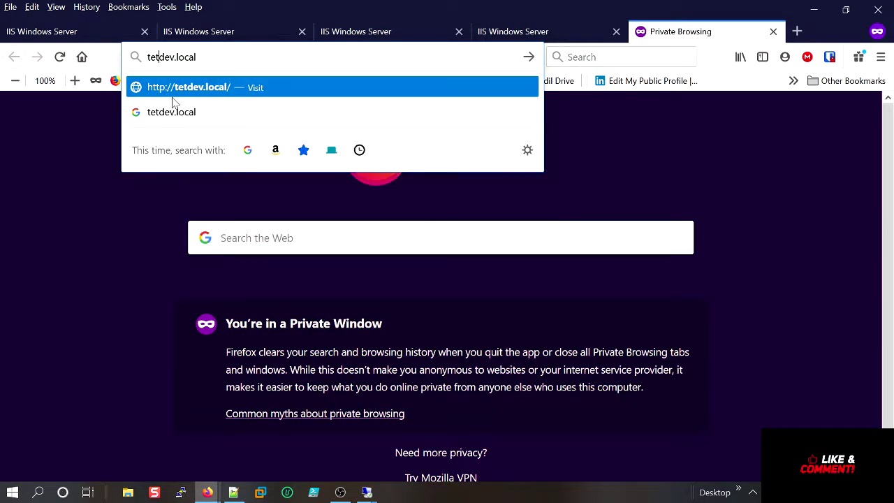
key(BackSpace)
text(s)
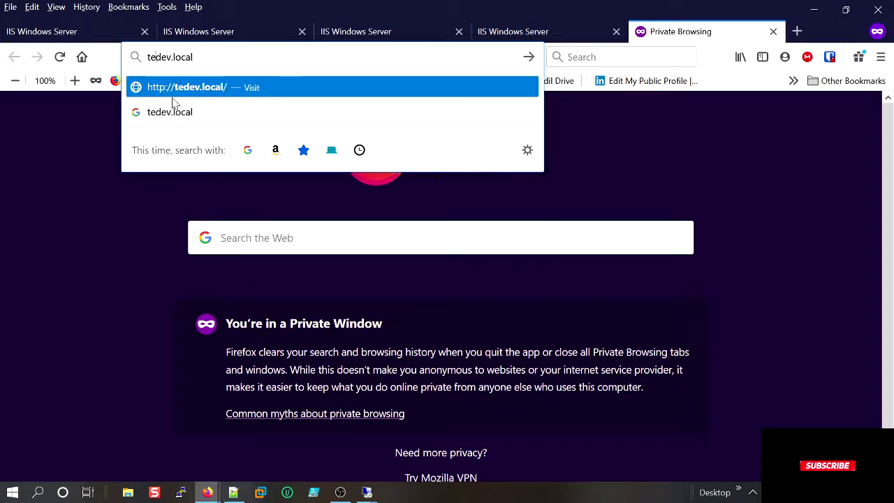
text(t.)
key(Return)
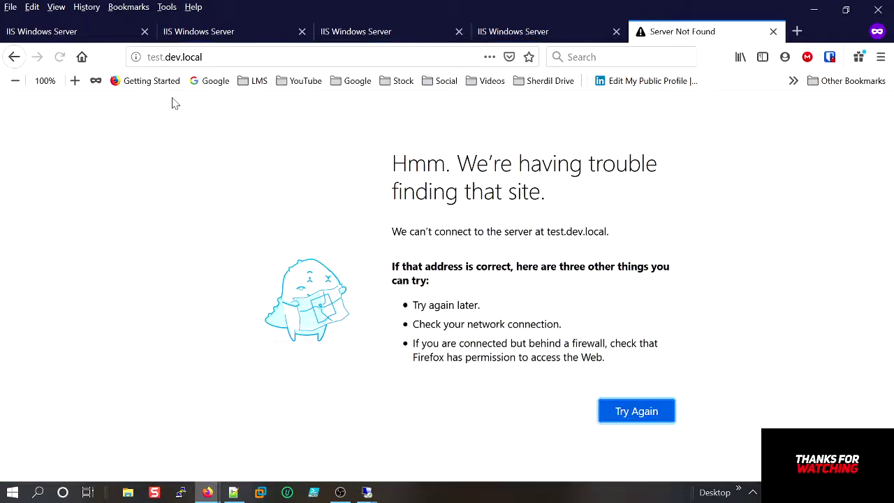
click(175, 56)
key(ctrl+c)
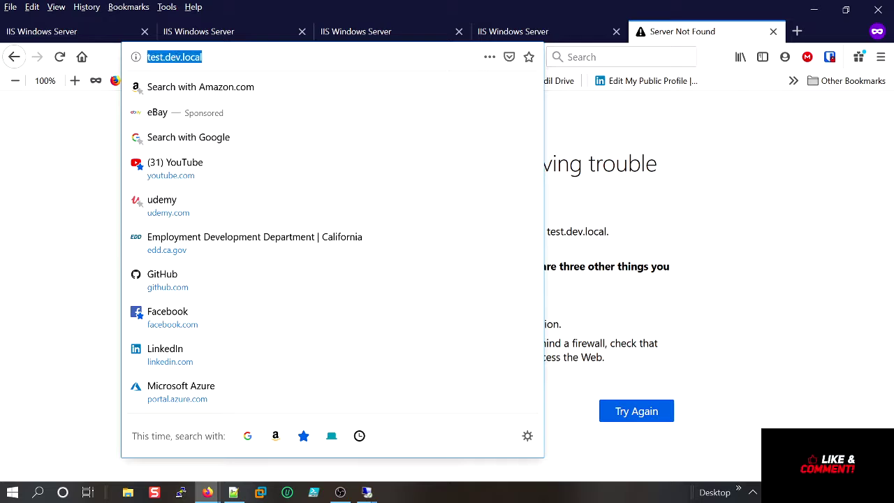
click(298, 96)
click(213, 271)
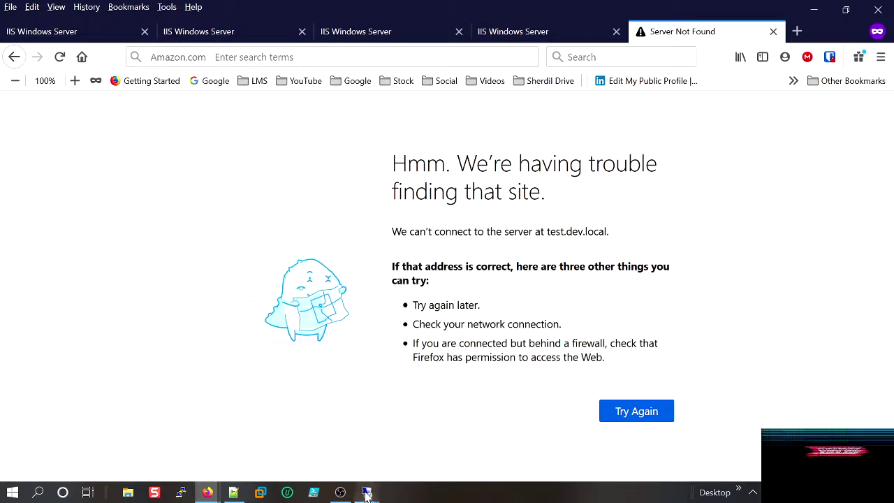
In the VM01 remote session, close the wwwroot folder and launch Internet Explorer.
mouse_move(368, 489)
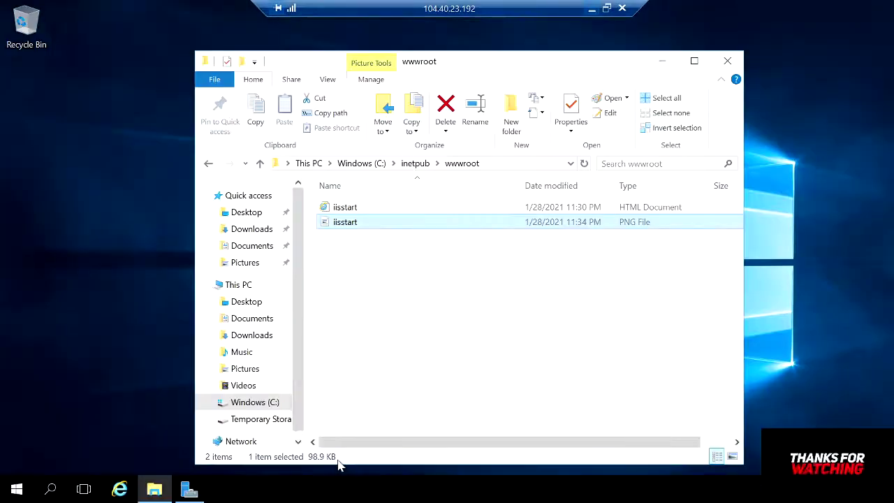
click(341, 461)
click(727, 61)
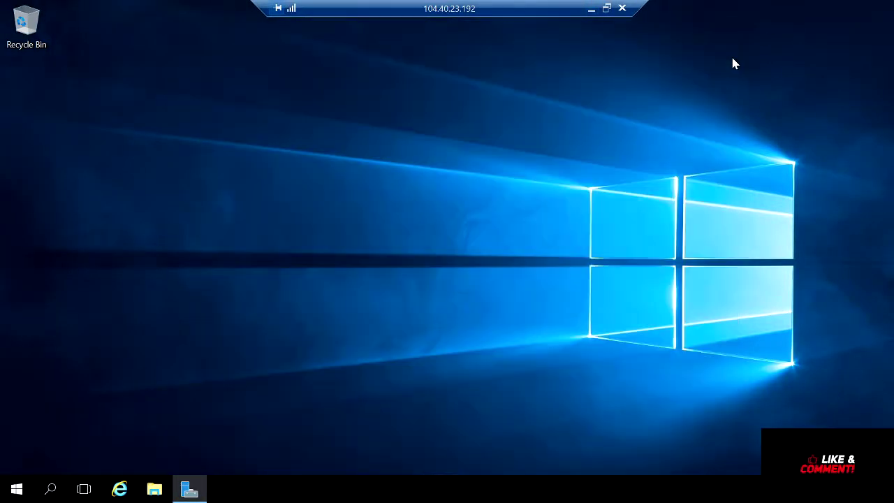
click(126, 489)
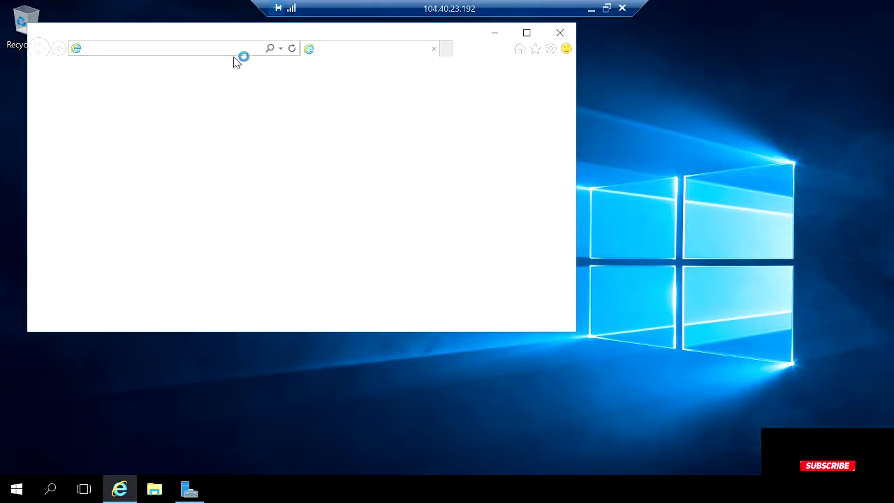
Turn IE Enhanced Security Configuration off for users and accept Internet Explorer's recommended settings.
click(190, 489)
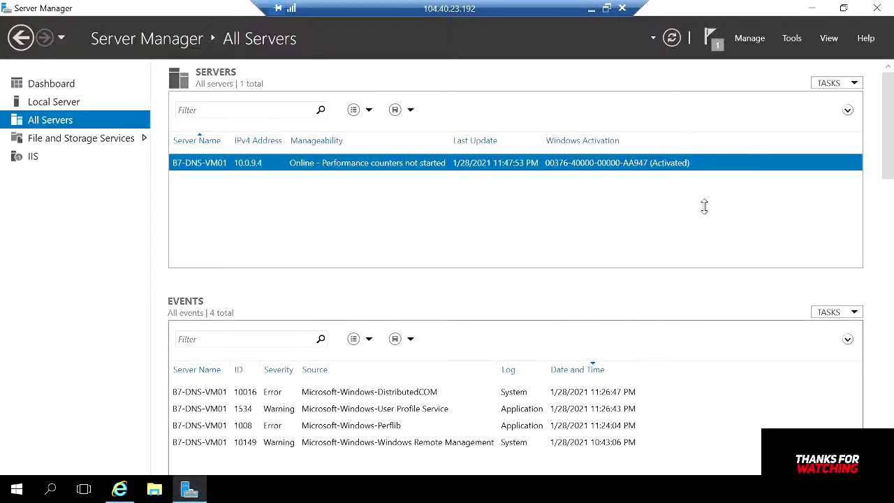
click(31, 85)
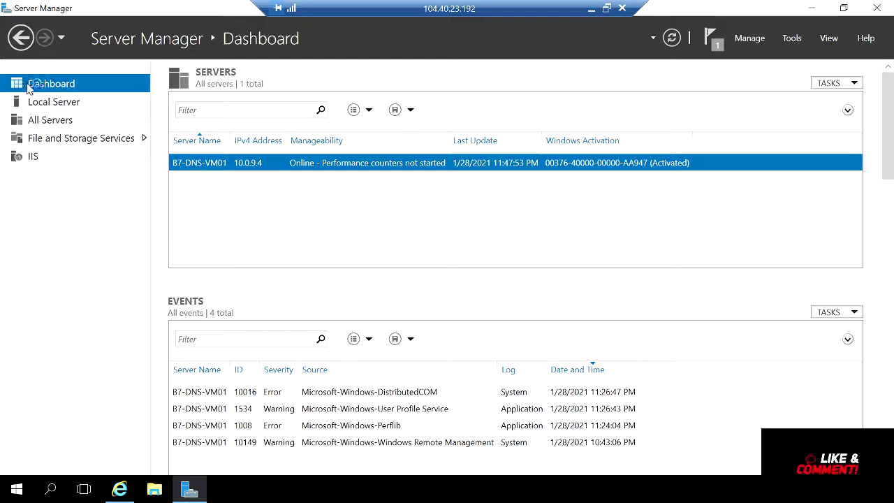
click(56, 102)
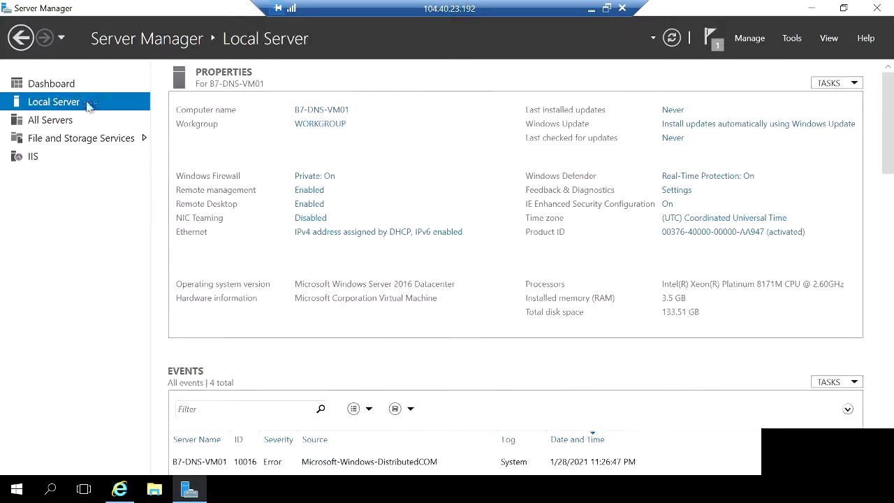
click(668, 204)
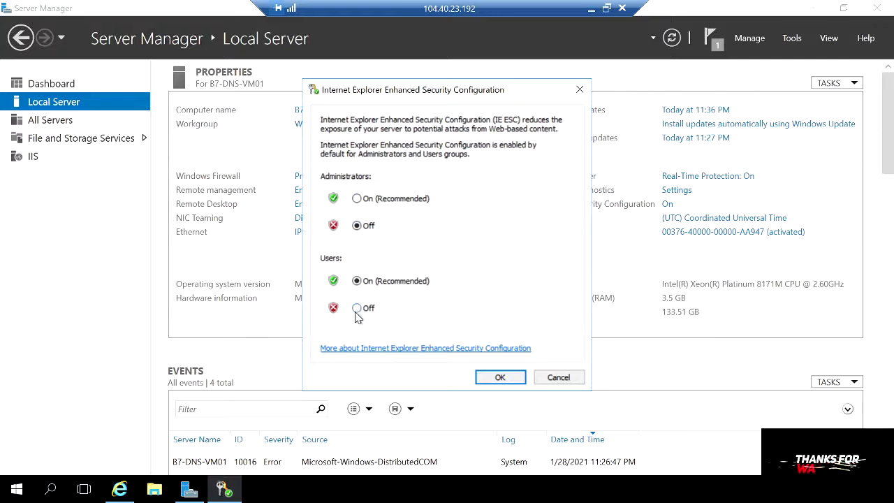
click(359, 309)
click(497, 378)
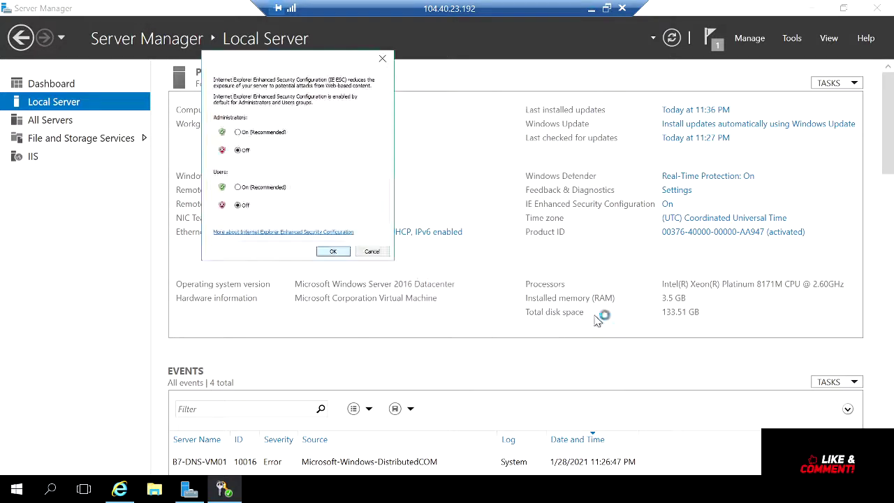
click(813, 8)
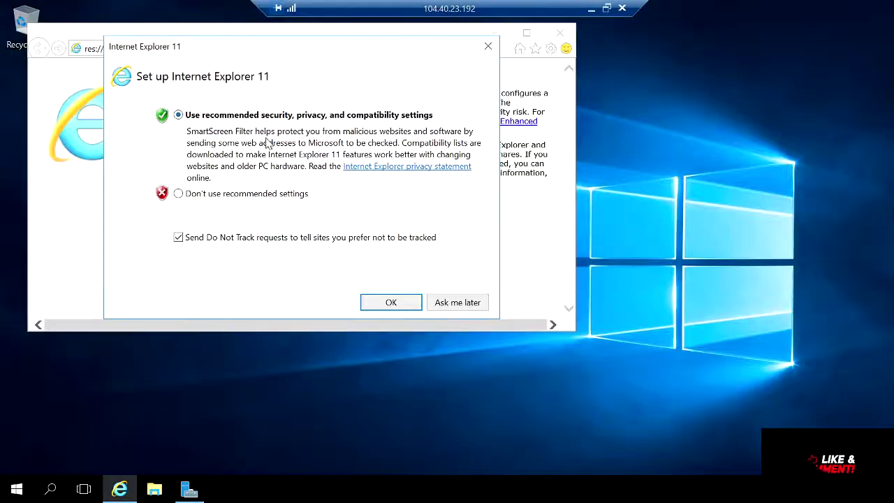
click(391, 301)
click(209, 49)
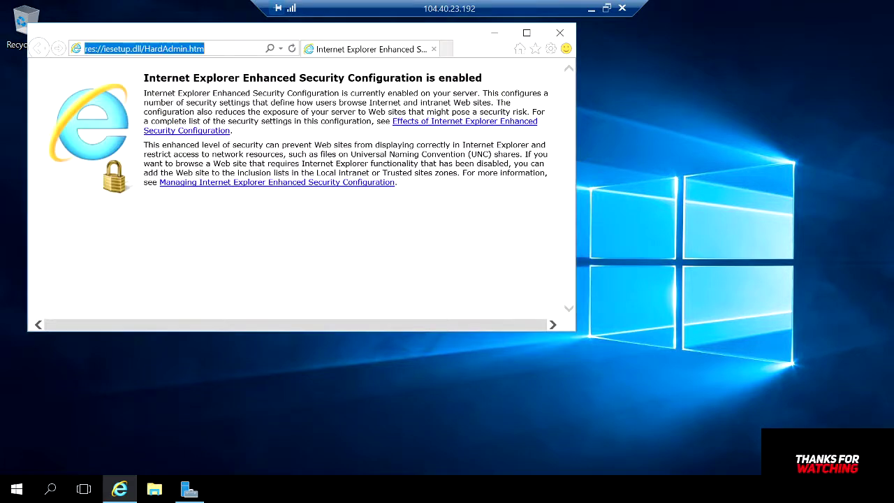
Load test.dev.local in Internet Explorer on VM01, showing its IIS welcome page.
key(ctrl+v)
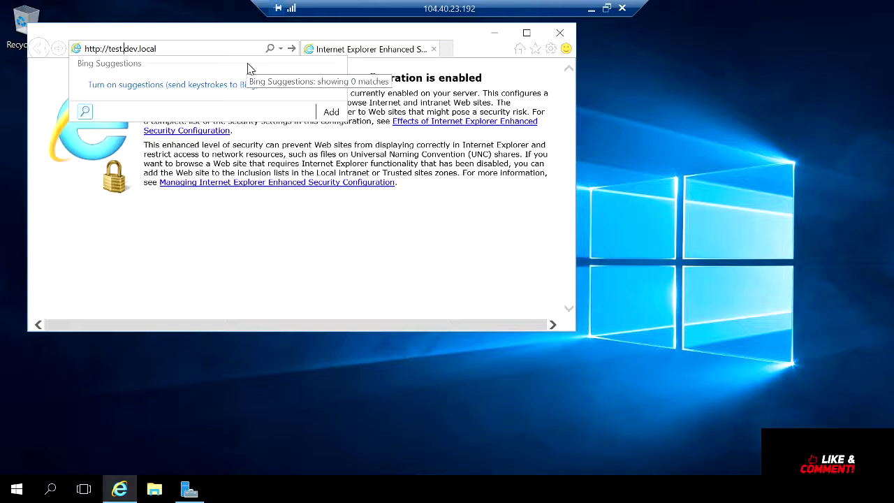
key(BackSpace)
key(BackSpace)
key(BackSpace)
key(BackSpace)
key(BackSpace)
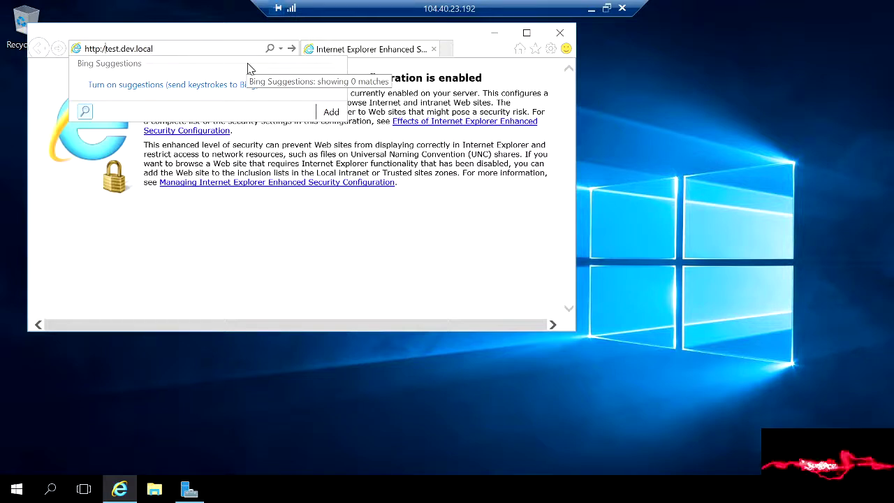
key(Return)
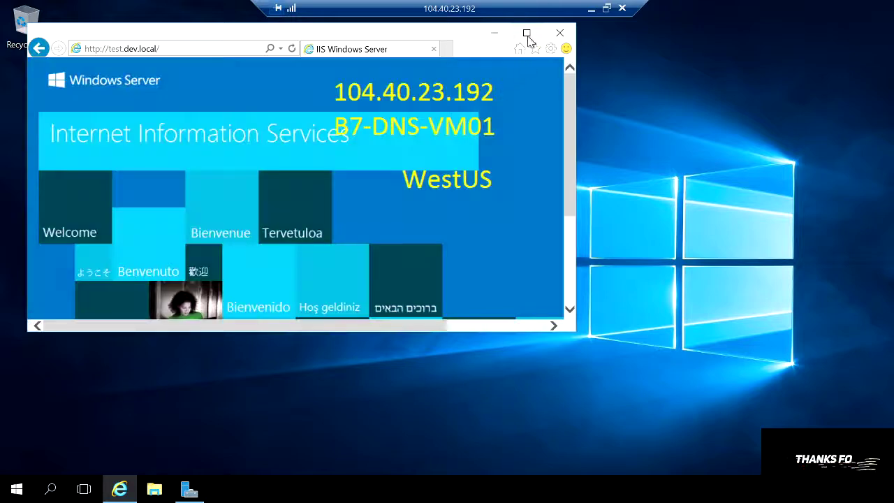
click(527, 33)
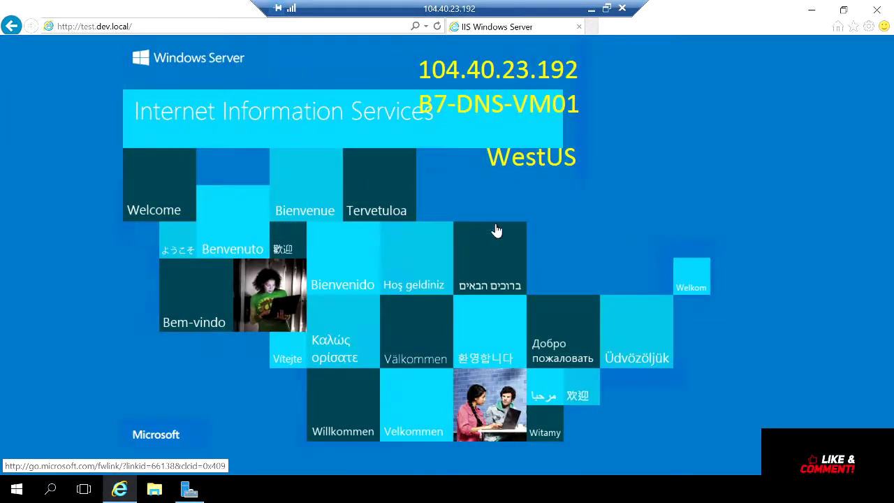
click(85, 31)
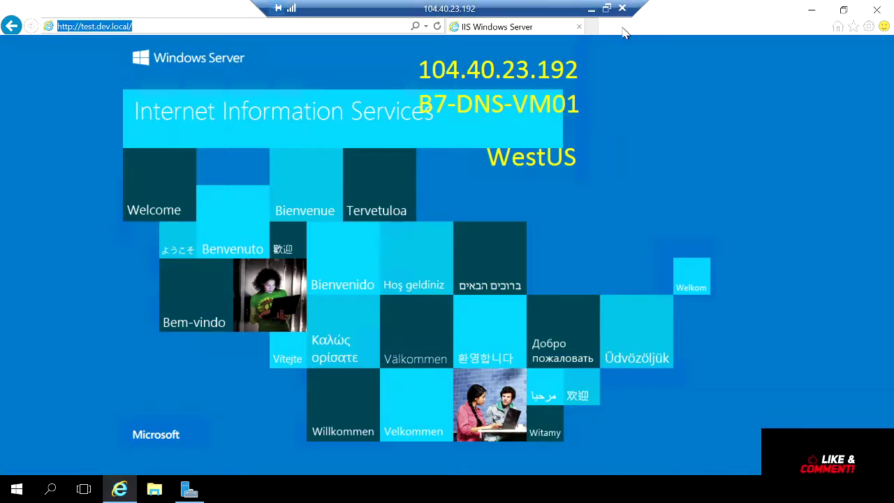
Minimize the VM01 session and the Firefox error window, then reopen the VM01 session.
click(591, 11)
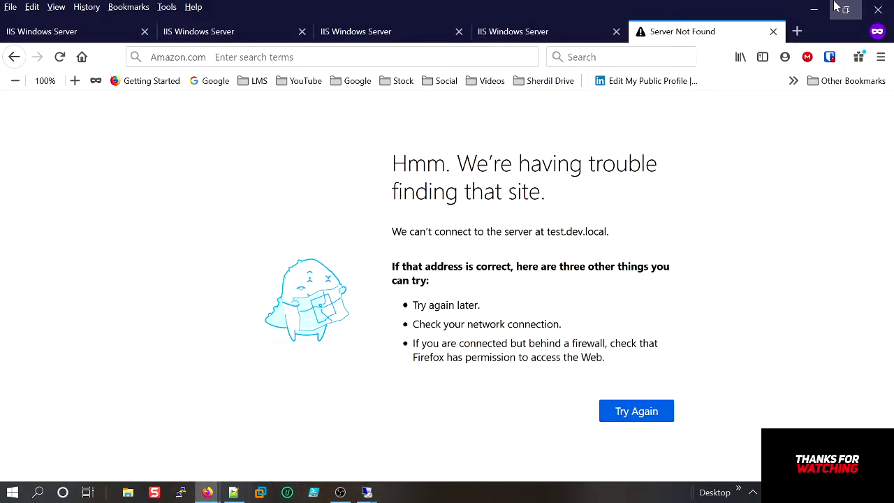
click(814, 8)
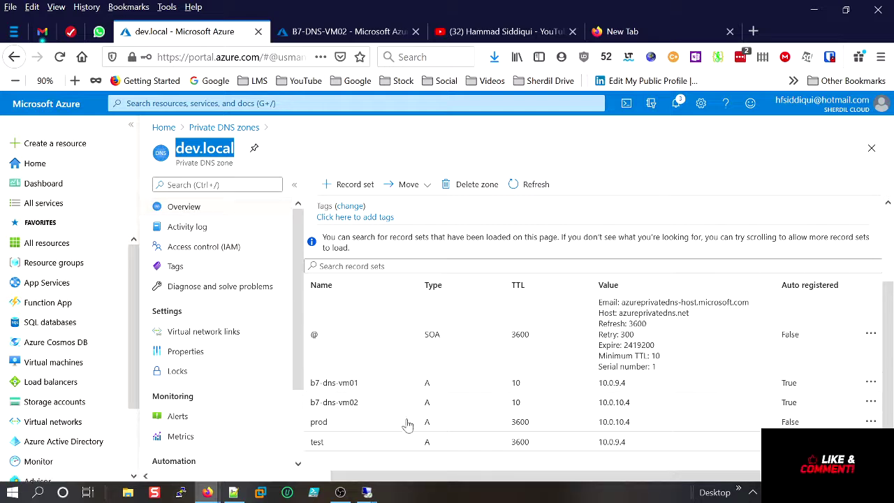
mouse_move(370, 493)
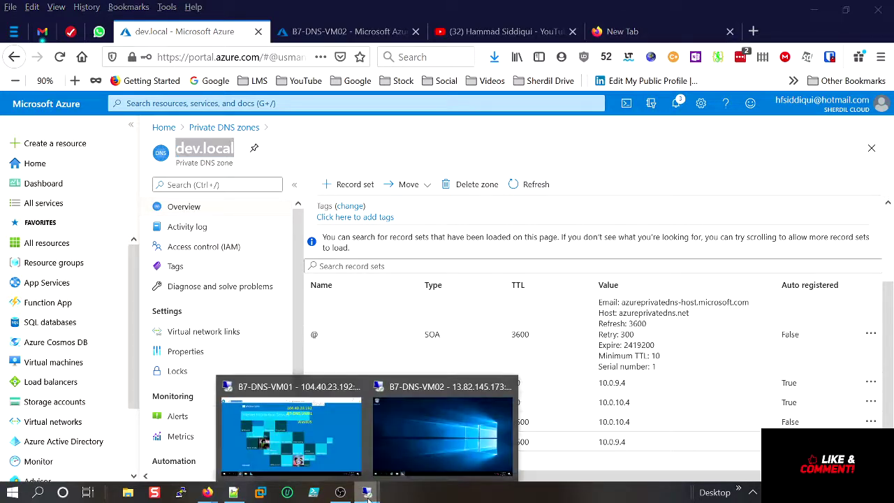
click(346, 457)
Open prod.dev.local in a new Internet Explorer tab on VM01.
click(144, 28)
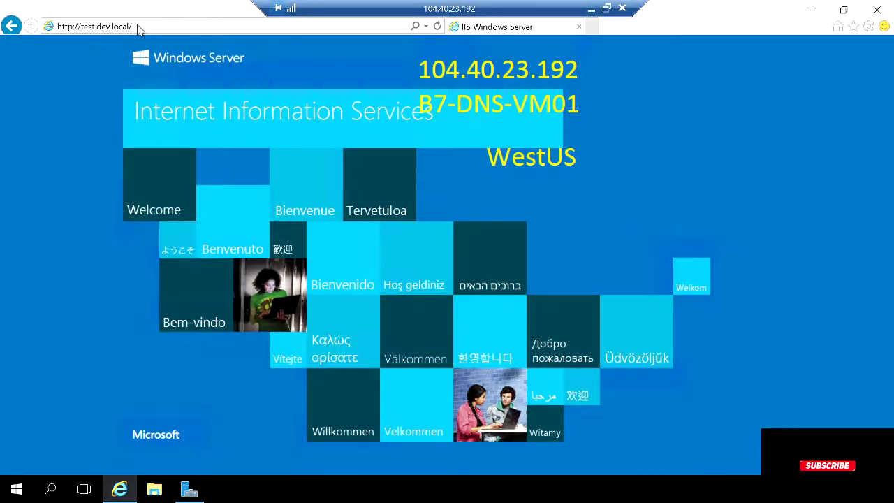
click(593, 27)
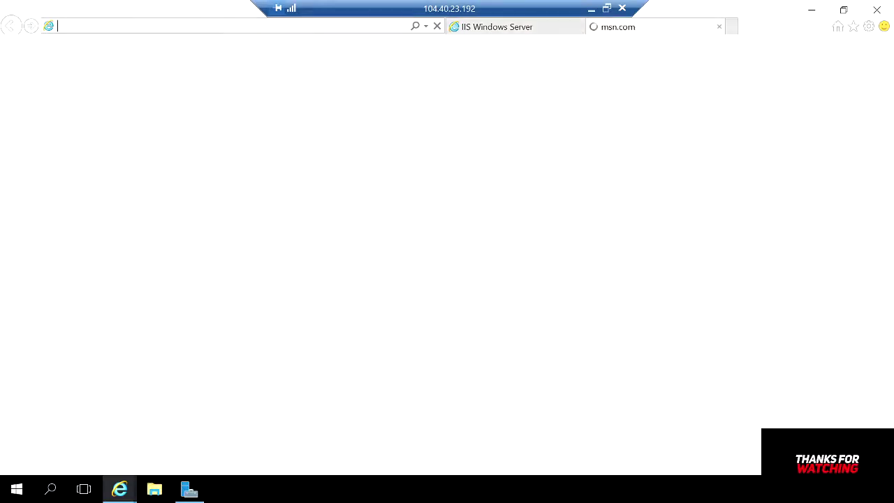
text(prod)
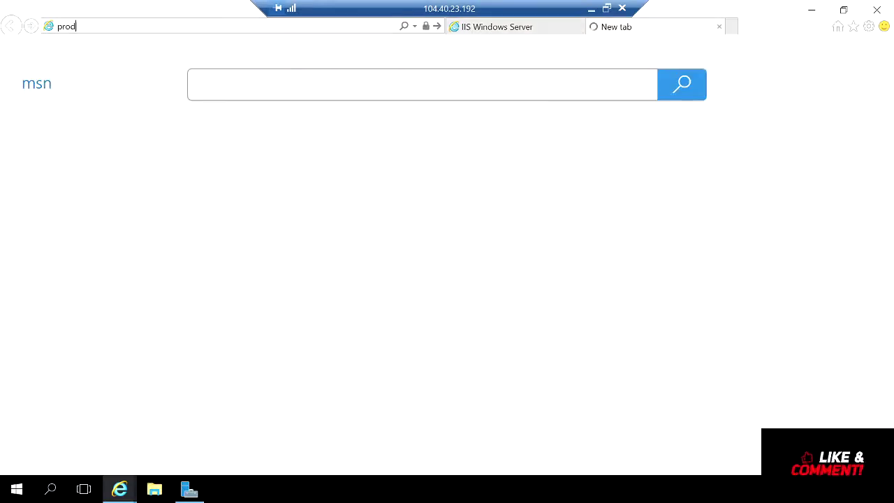
text(.dev.local)
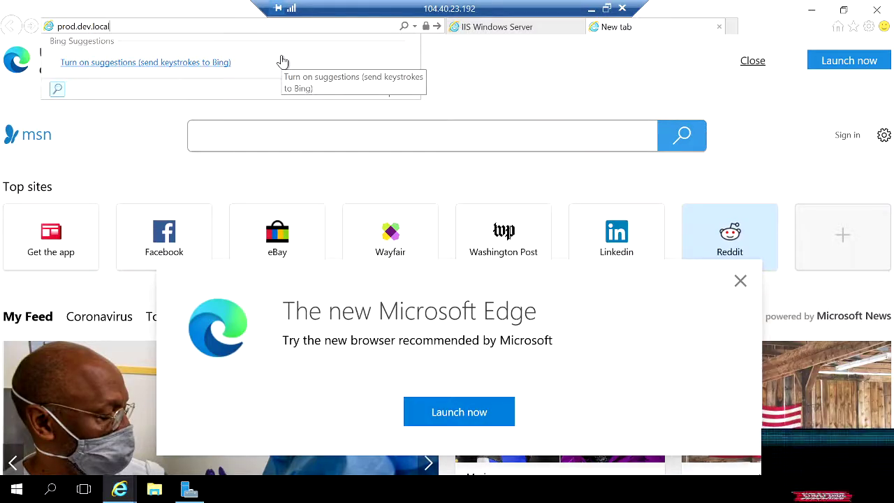
key(Return)
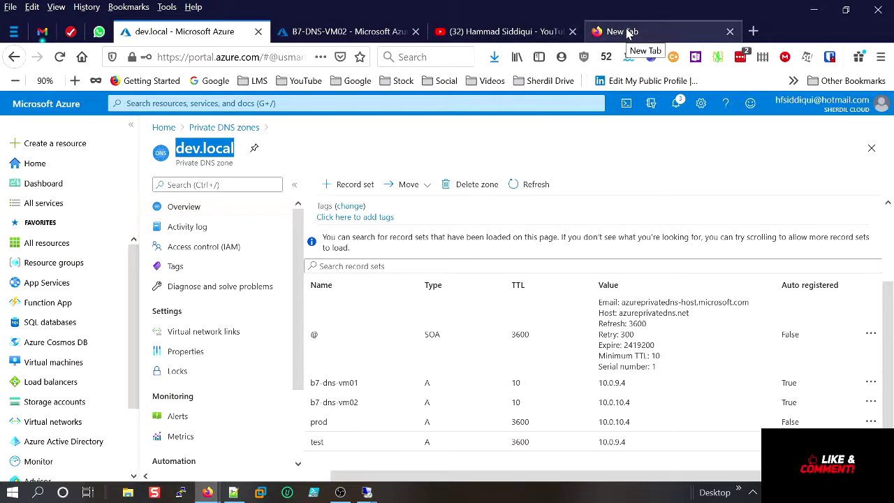
mouse_move(367, 493)
click(293, 426)
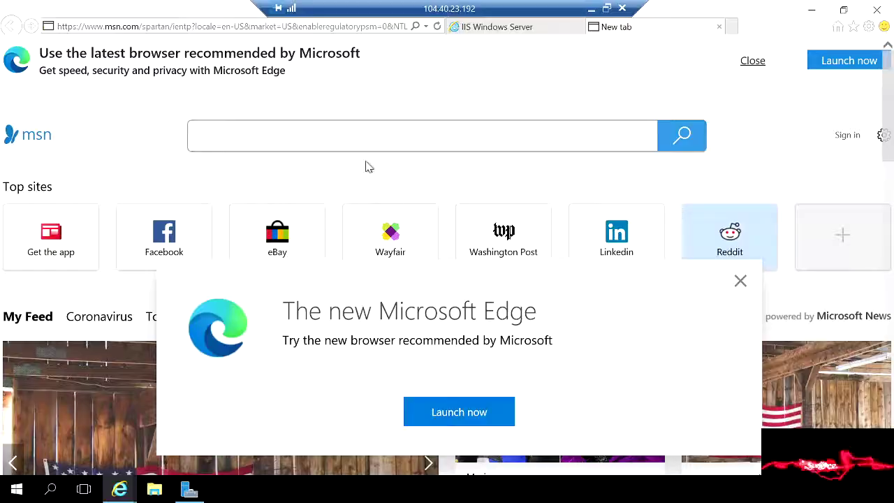
click(82, 28)
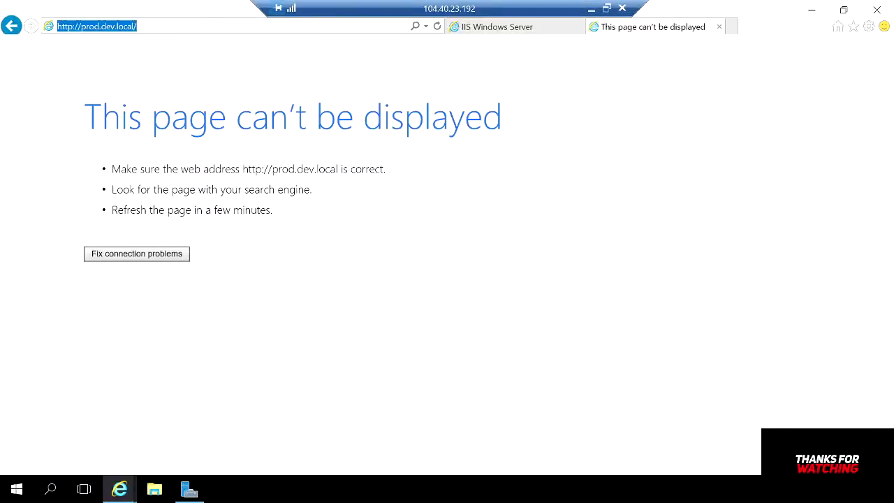
click(82, 26)
drag(81, 26, 12, 33)
key(BackSpace)
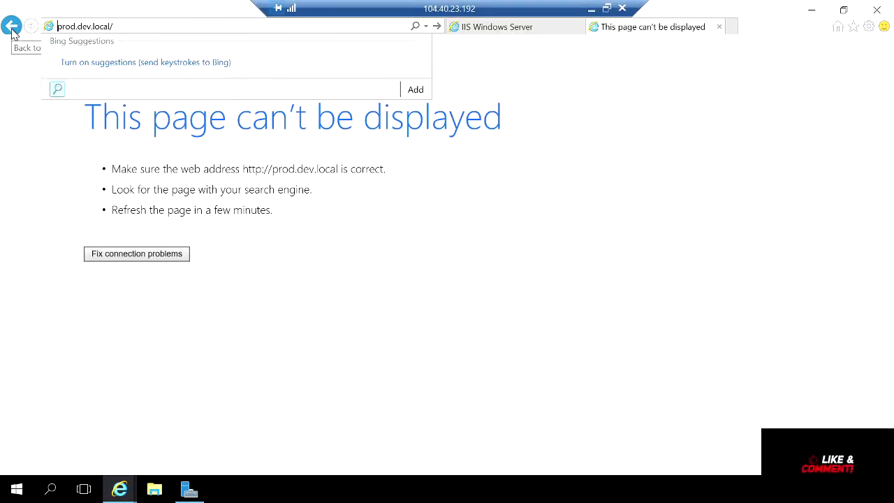
key(Right)
key(Right)
key(Right)
key(Right)
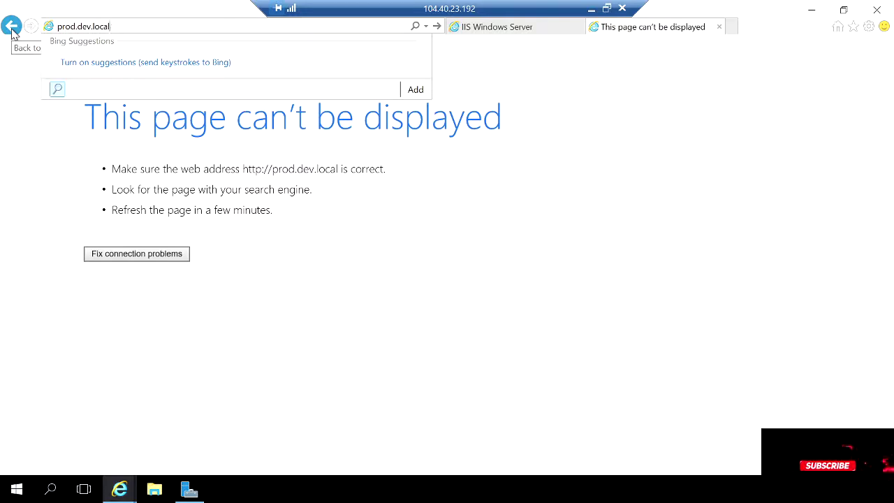
key(Return)
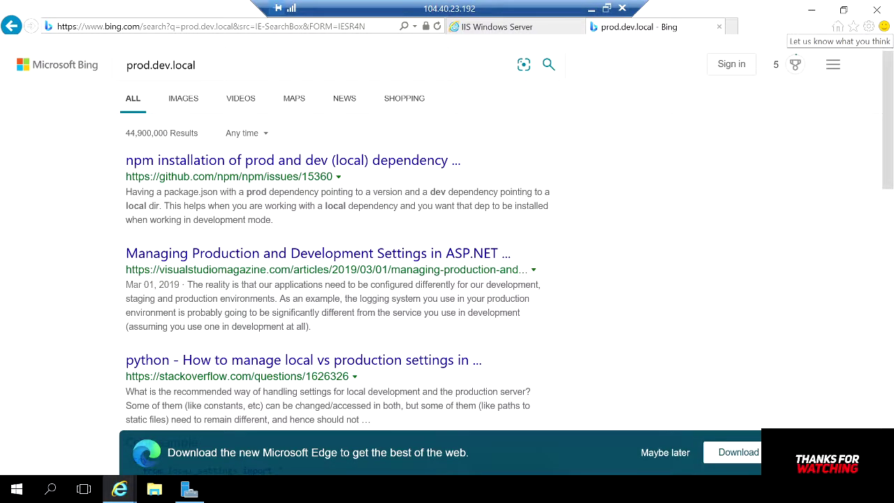
click(592, 10)
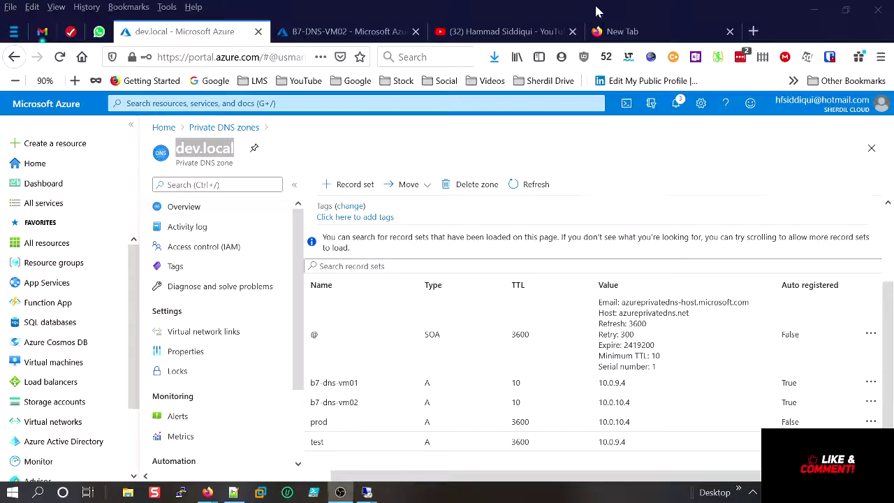
Check the prod record points to 10.0.10.4, then enter prod.dev.local in the remote session's browser.
click(325, 424)
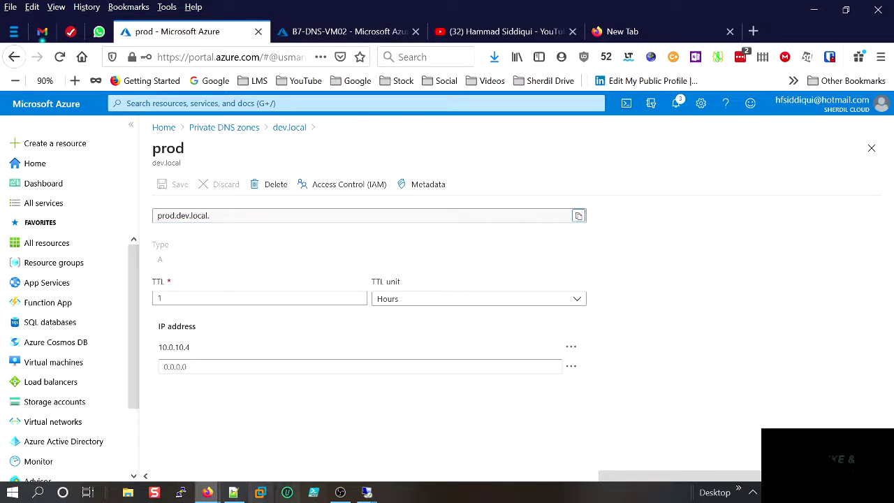
click(368, 492)
click(340, 455)
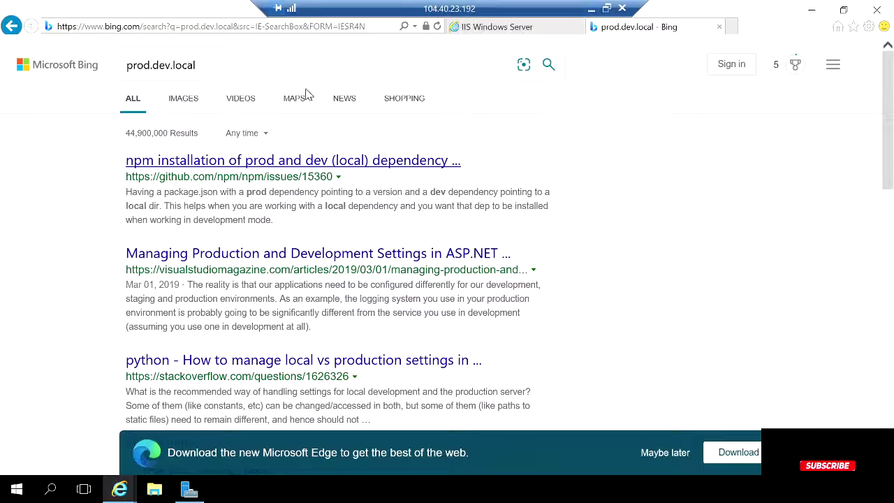
click(115, 27)
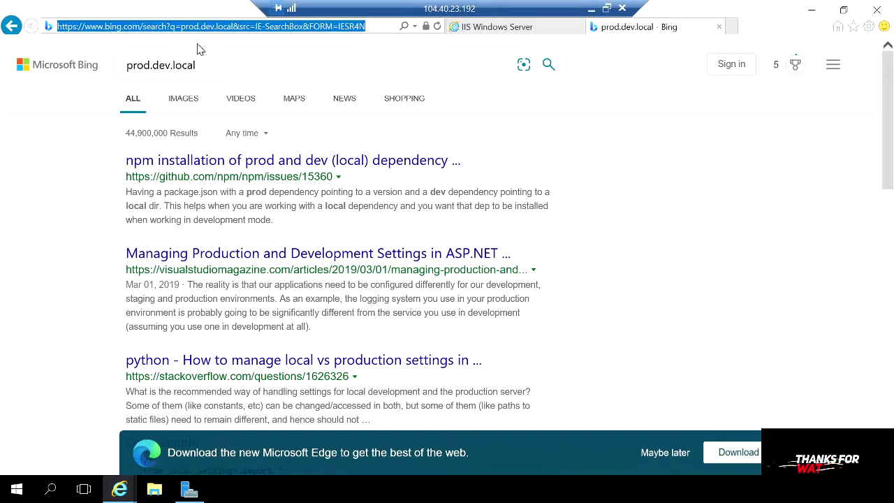
text(prod.dev.local)
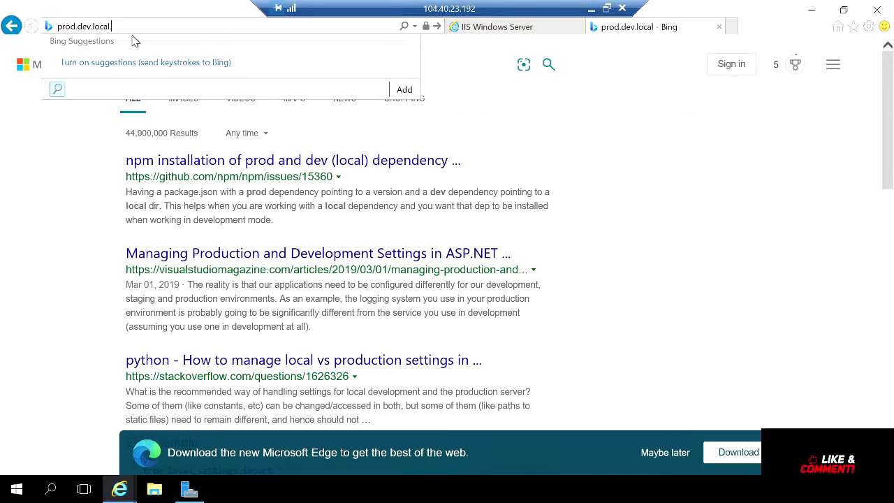
key(Return)
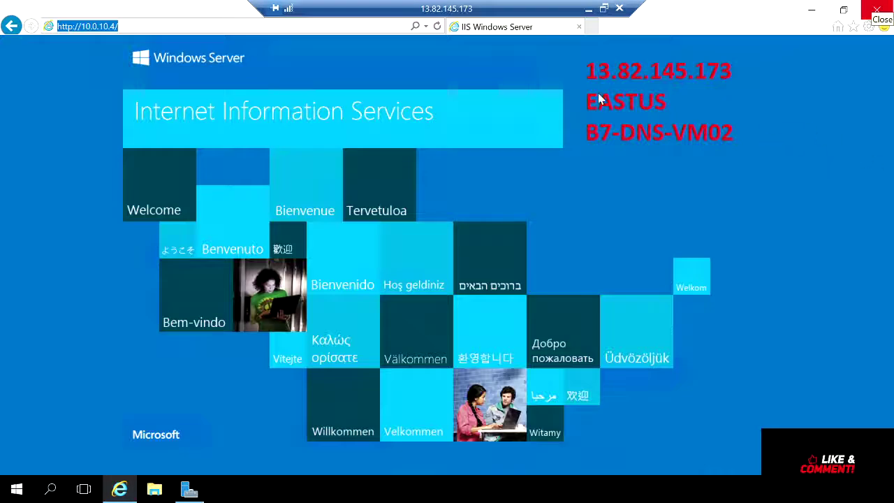
Replace the 10.0.10.4 address with prod.dev.local to load VM02's IIS page, then minimize the session.
click(138, 26)
key(BackSpace)
key(BackSpace)
key(BackSpace)
key(BackSpace)
key(BackSpace)
key(BackSpace)
key(BackSpace)
key(BackSpace)
key(BackSpace)
key(BackSpace)
key(BackSpace)
key(BackSpace)
key(BackSpace)
key(BackSpace)
key(BackSpace)
key(BackSpace)
key(BackSpace)
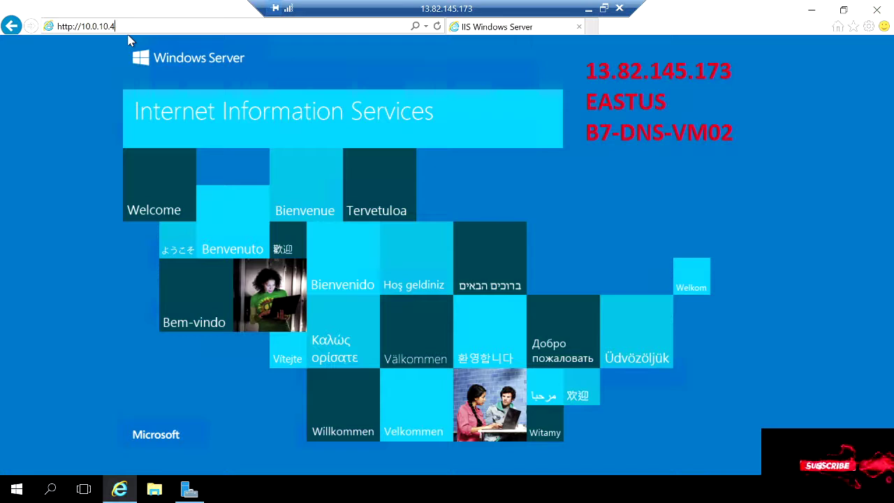
text(pro)
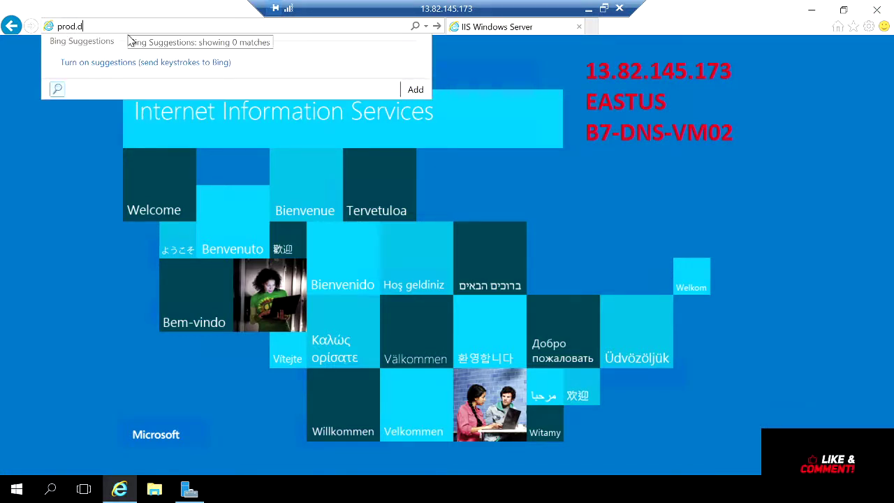
text(d.dev.local)
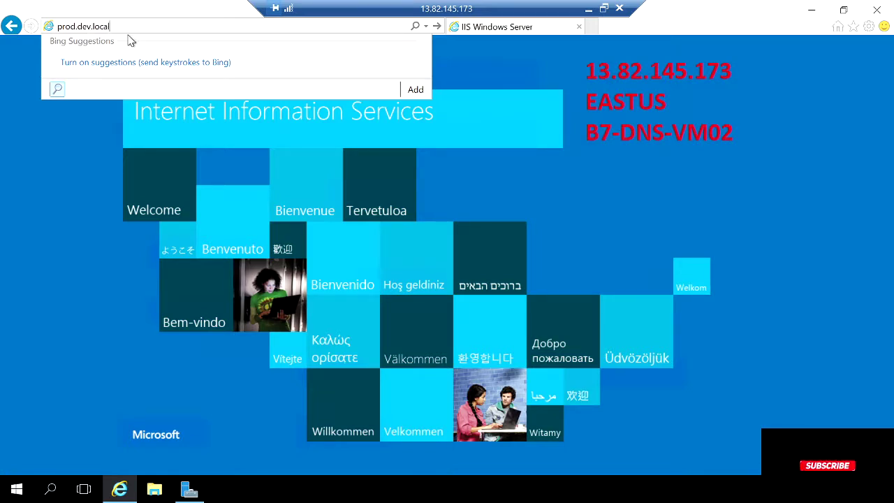
key(Return)
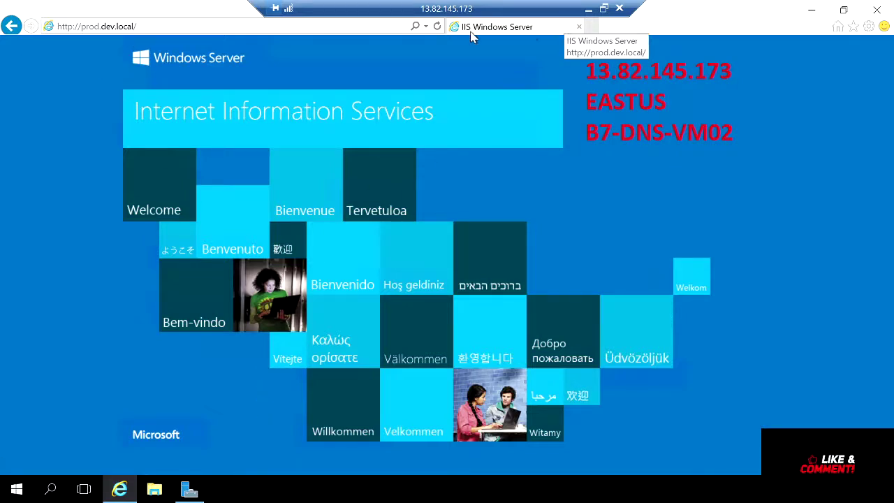
click(122, 27)
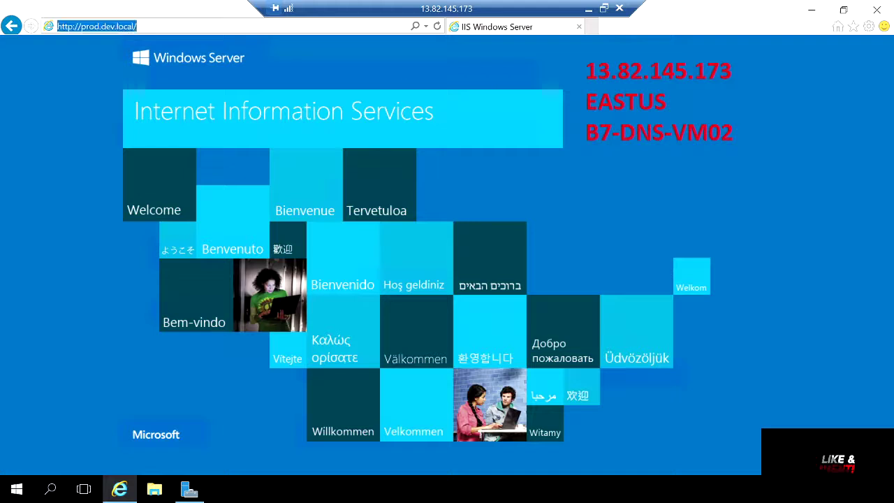
click(589, 8)
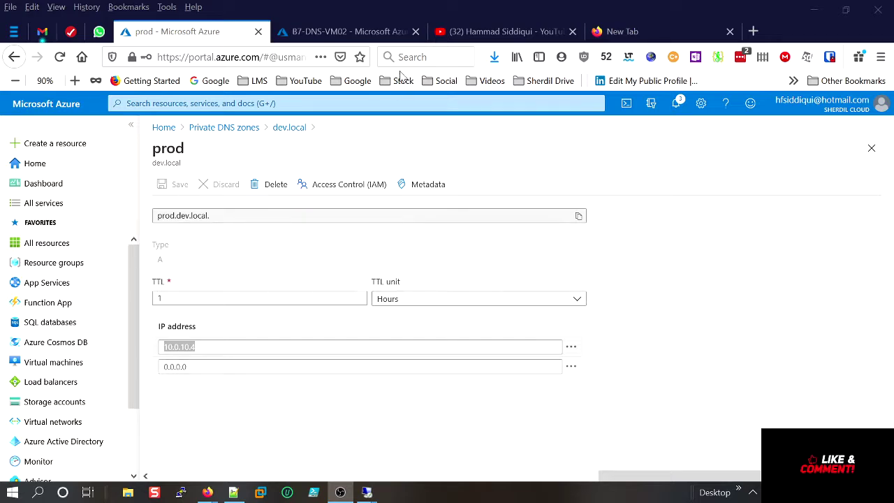
In the VM01 remote session, reload the 10.0.10.4 address in Internet Explorer's third tab.
mouse_move(366, 490)
click(324, 418)
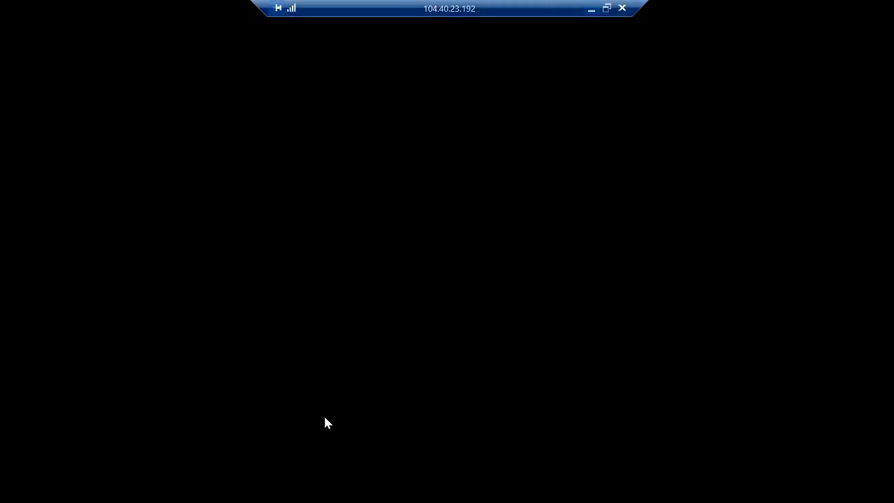
key(super+d)
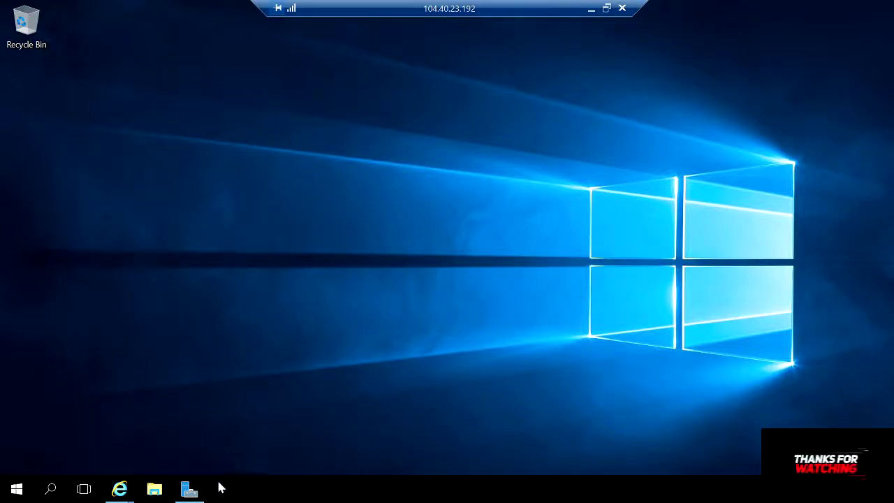
mouse_move(117, 493)
click(355, 440)
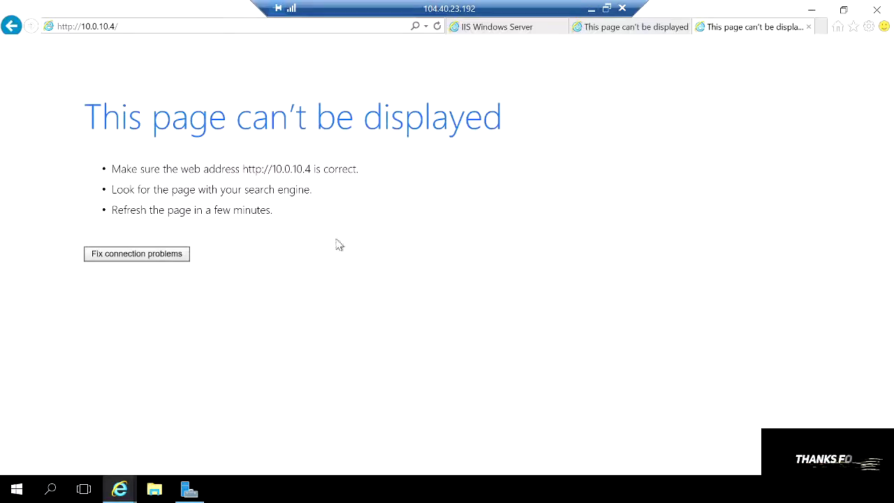
click(128, 28)
click(120, 27)
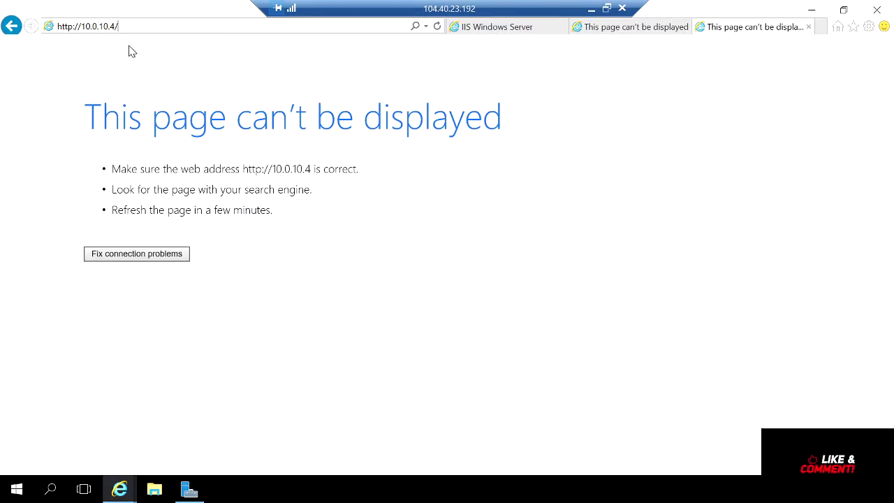
key(Return)
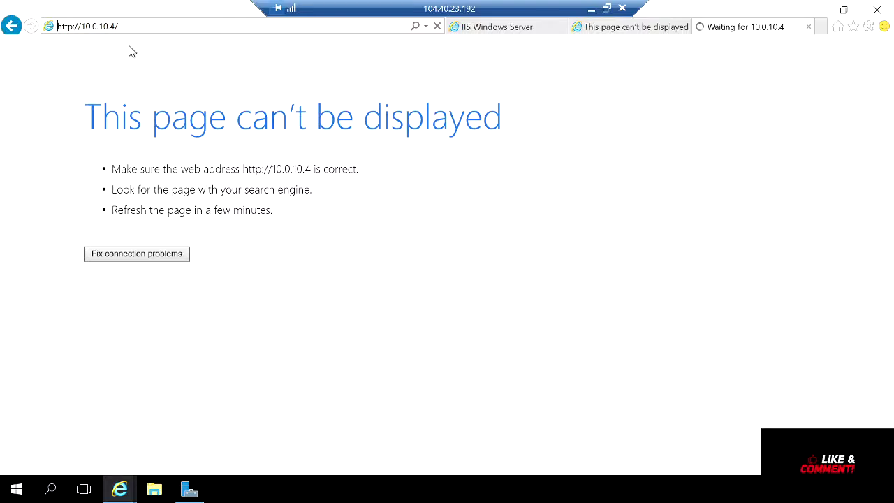
Check the prod.dev.local address in the B7-DNS-VM02 session, then return to Azure's Private DNS zones list.
click(592, 9)
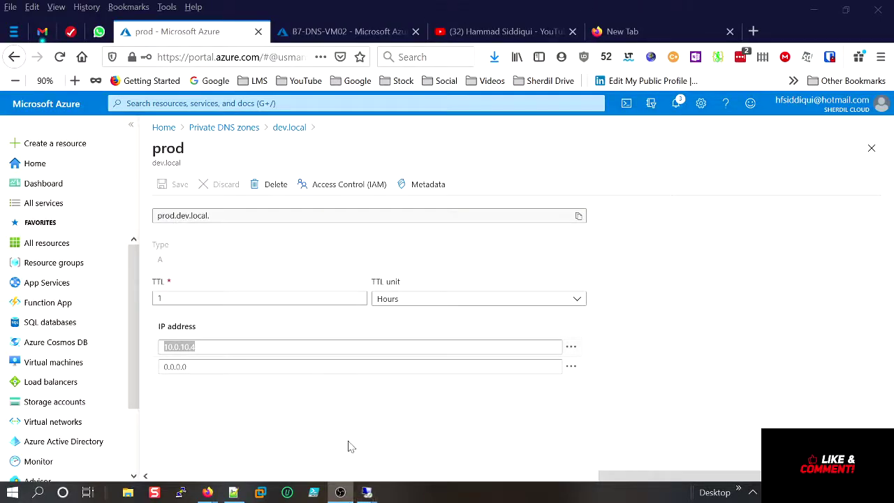
mouse_move(366, 491)
click(419, 447)
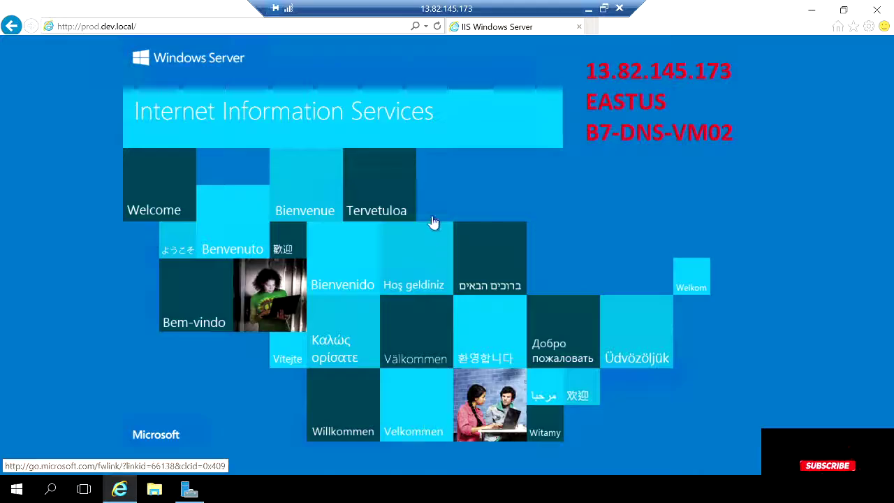
click(165, 27)
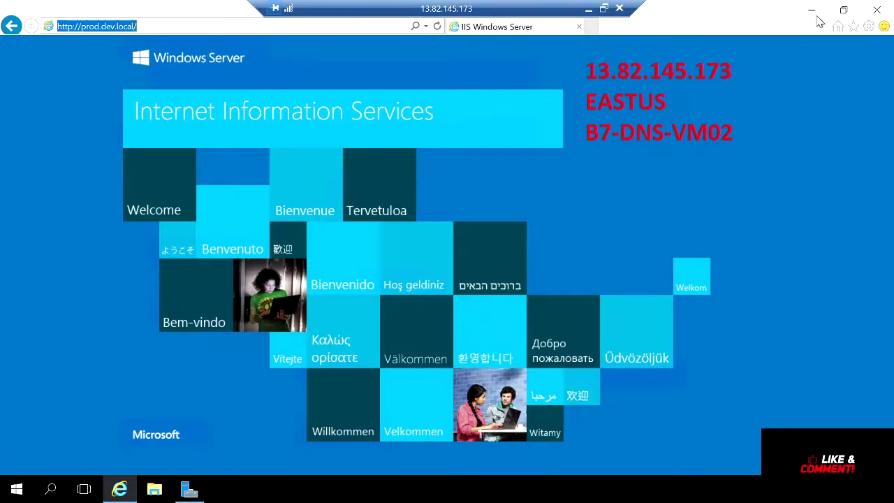
click(589, 9)
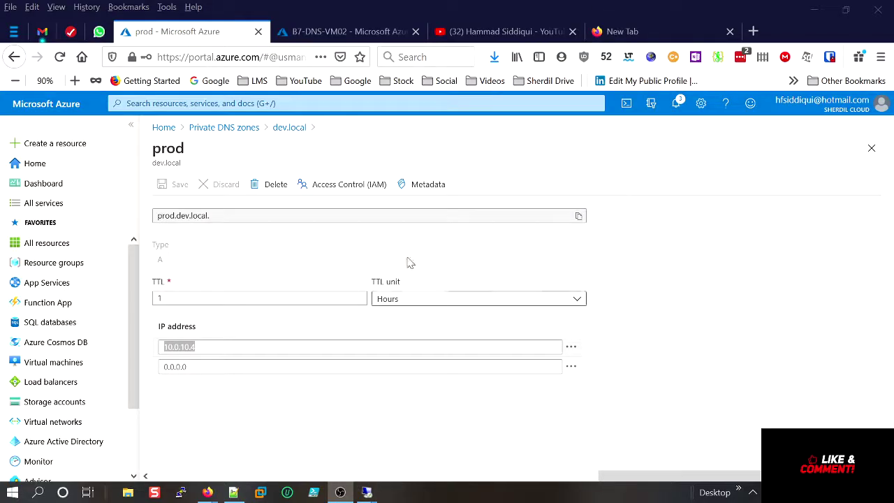
click(209, 128)
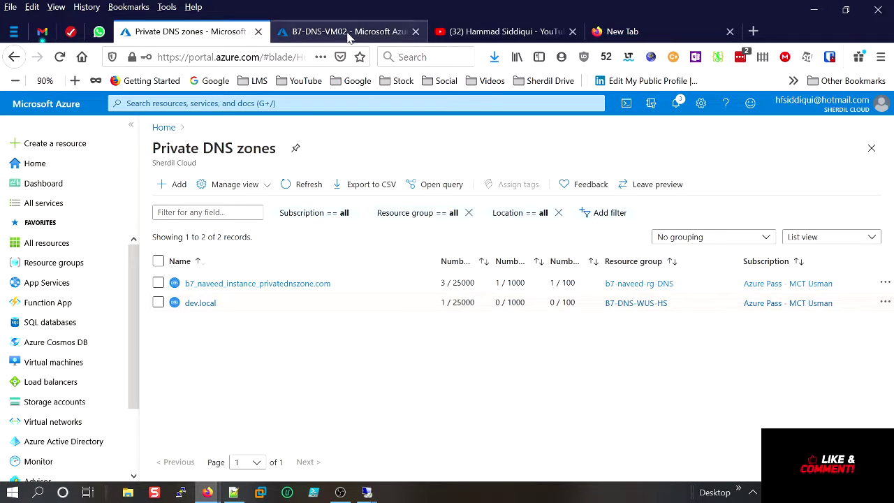
From Home > Virtual networks, copy the network name B7-DNS-WUS-HS-vnet.
click(165, 127)
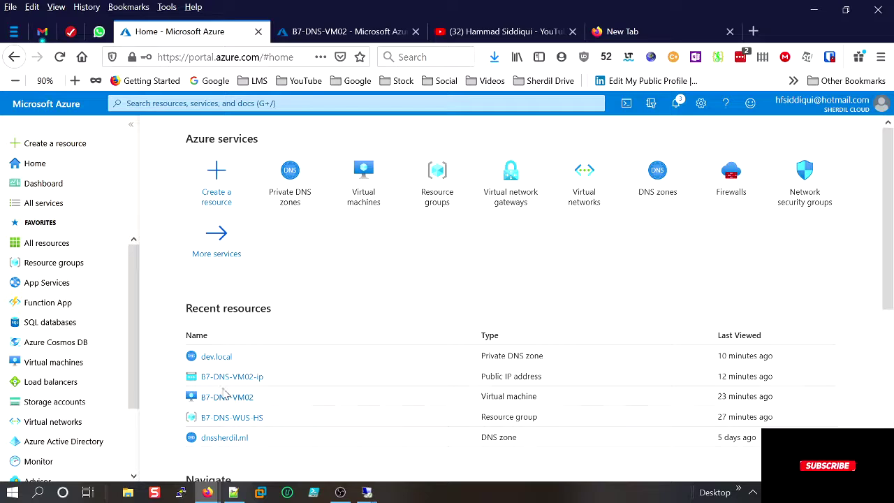
click(590, 175)
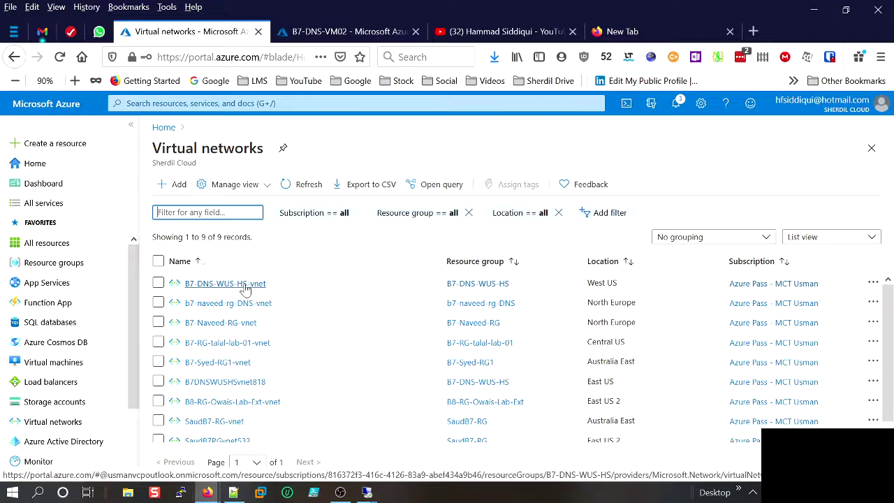
drag(267, 284, 182, 286)
click(181, 286)
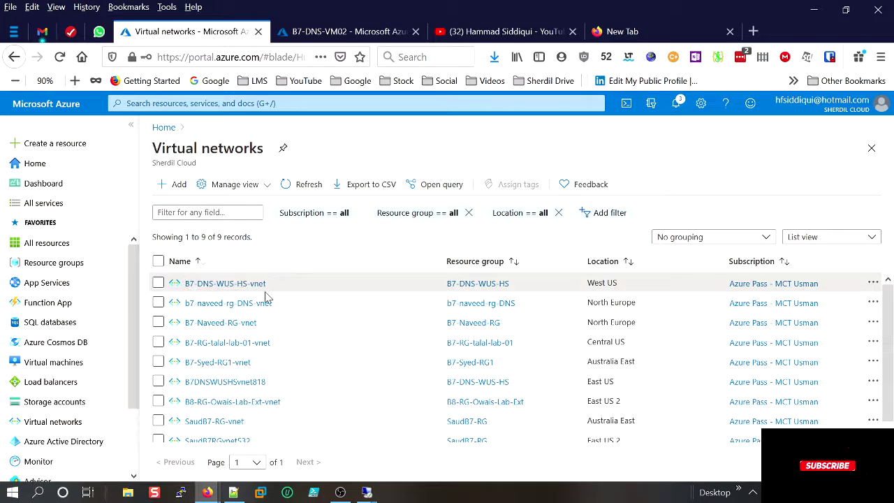
drag(270, 285, 184, 287)
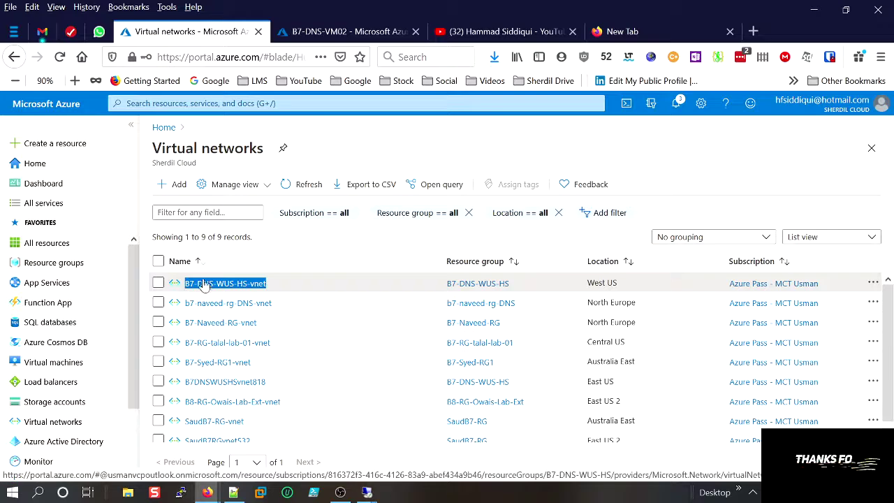
right_click(207, 287)
click(265, 128)
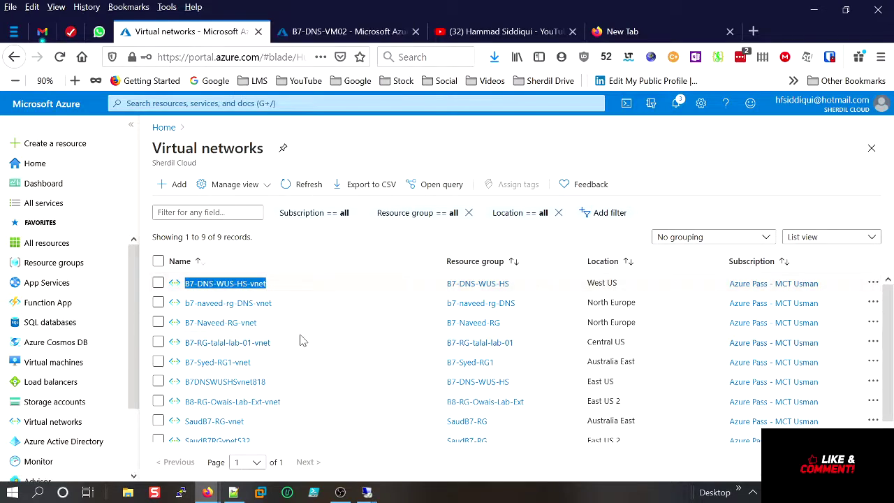
Open B7-DNS-WUS-HS-vnet and show its empty Peerings page.
click(245, 286)
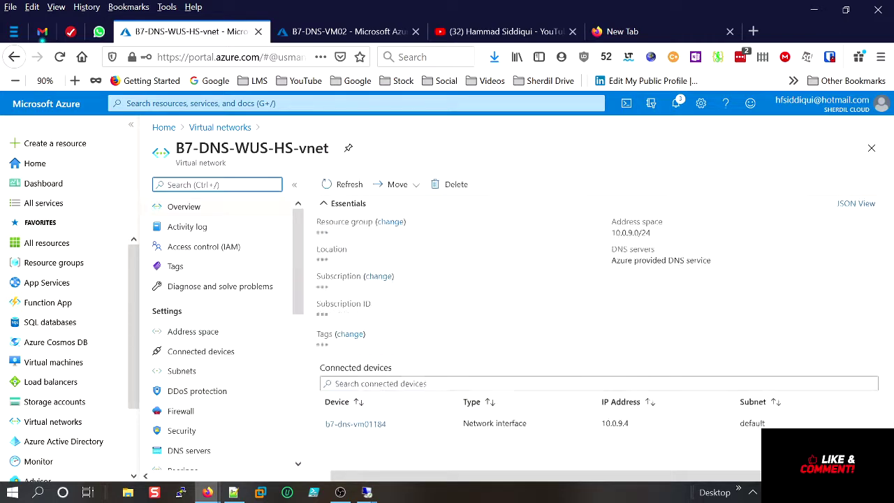
scroll(287, 405, down, 5)
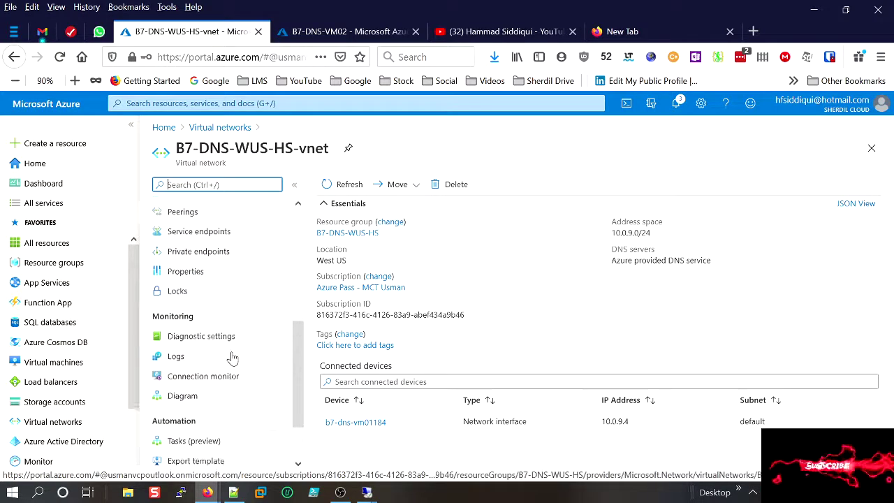
scroll(229, 381, down, 2)
scroll(230, 395, up, 3)
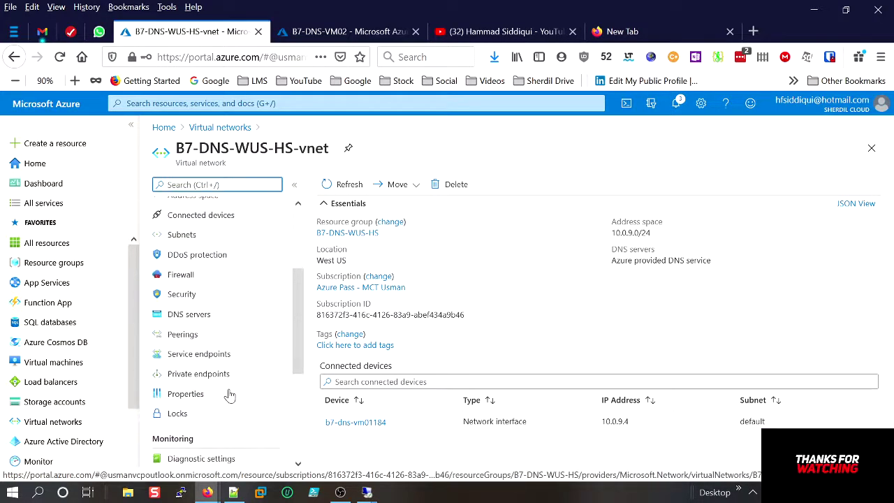
click(183, 334)
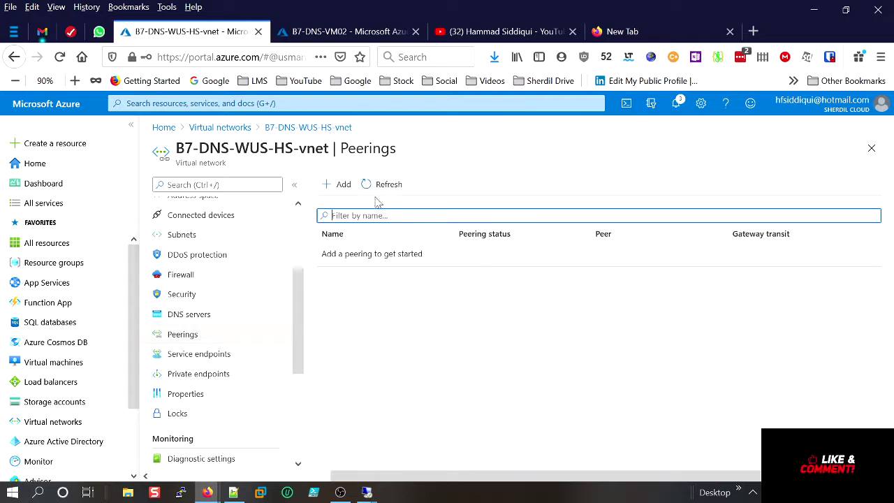
Start a new peering and copy the remote network name B7DNSWUSHSvnet818 from VM02's network page.
click(341, 184)
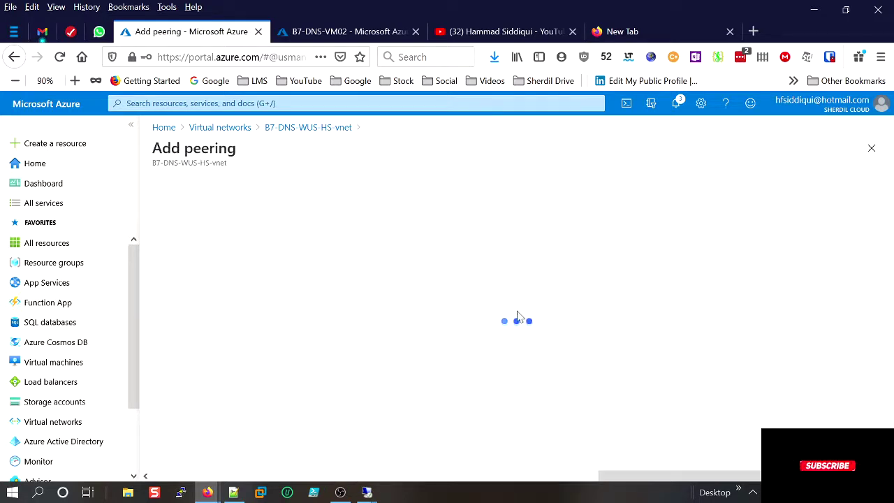
click(364, 39)
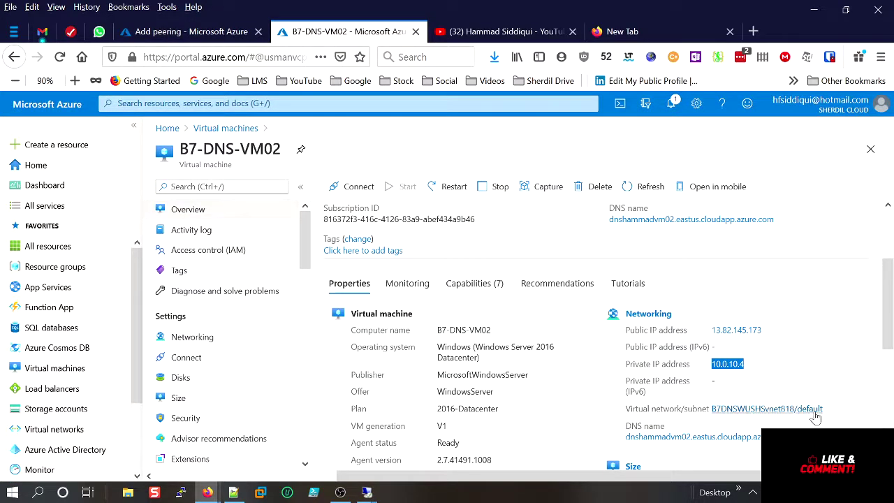
click(755, 410)
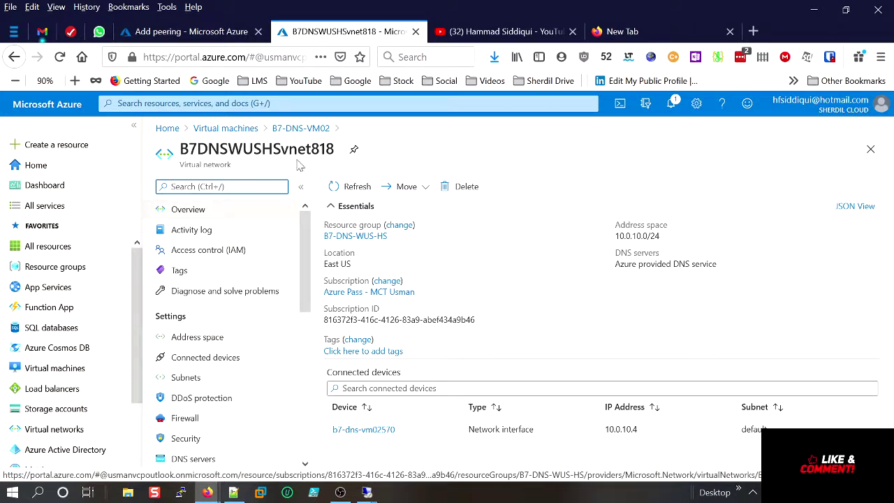
drag(335, 150, 178, 154)
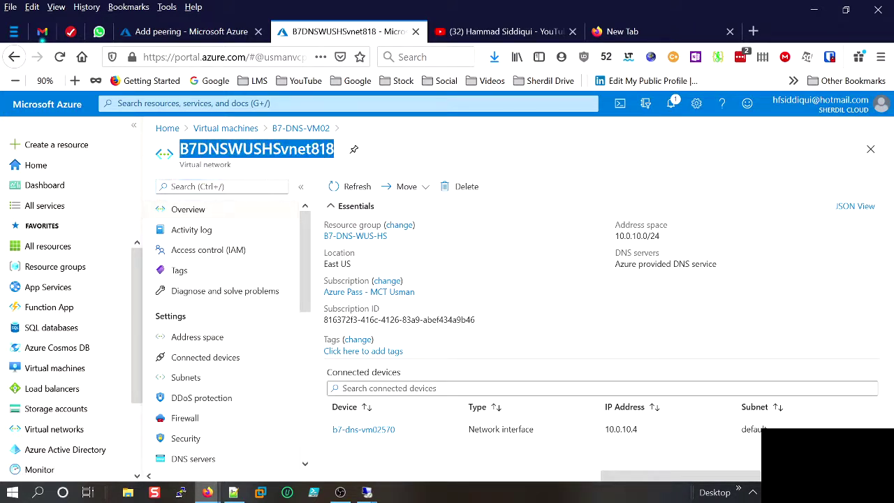
right_click(204, 152)
click(249, 164)
Set the peering link names to B7DNSWUSHSvnet818 for this network and B7-DNS-WUS-HS-vnet for the remote.
click(191, 31)
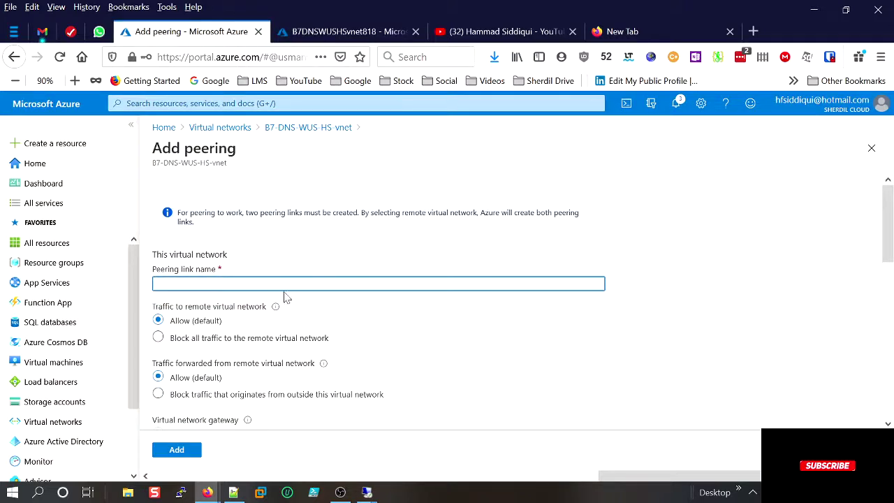
key(ctrl+v)
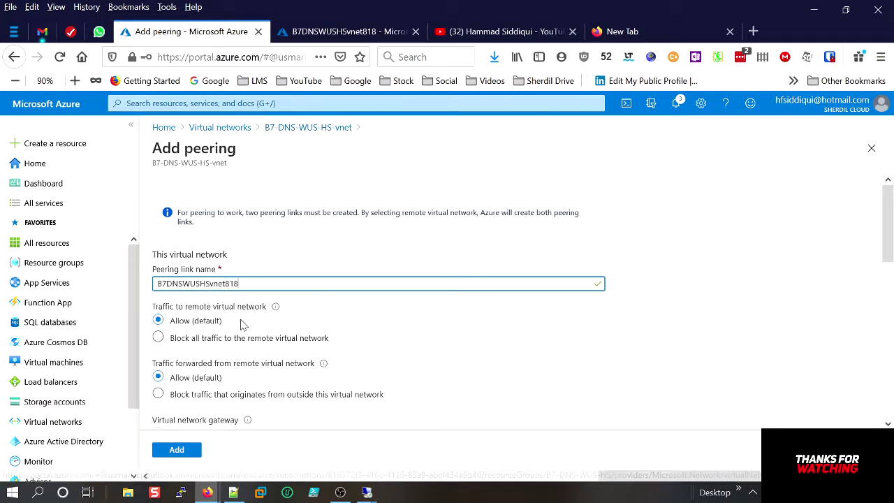
scroll(210, 360, down, 1)
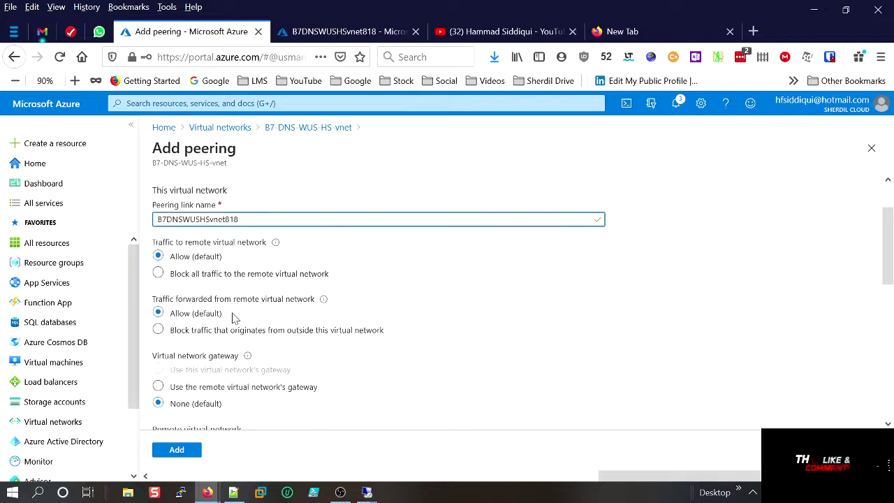
scroll(225, 380, down, 1)
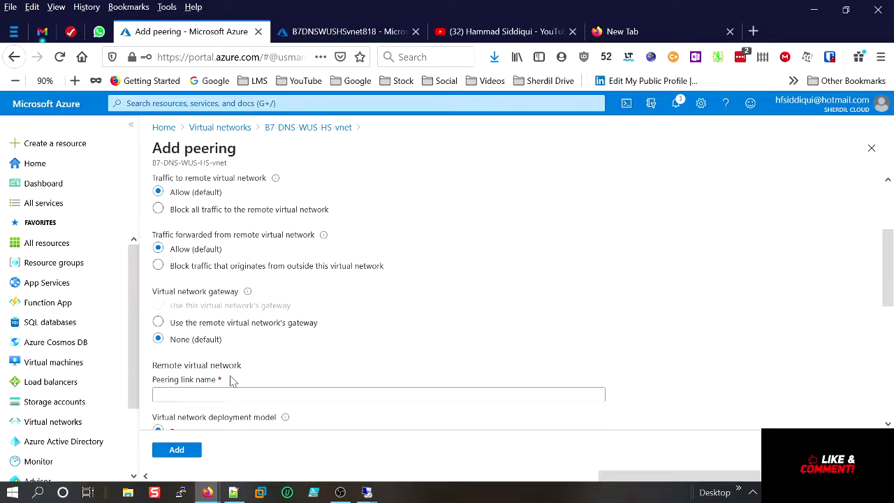
scroll(235, 382, down, 1)
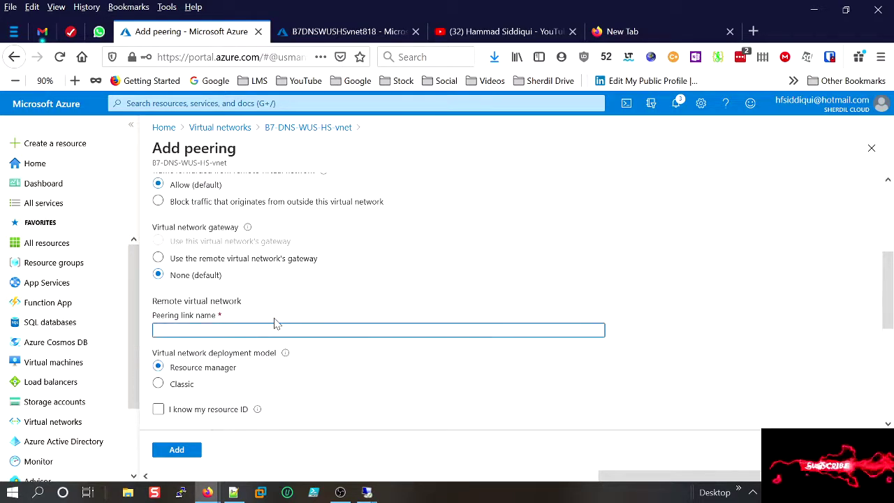
scroll(283, 251, up, 3)
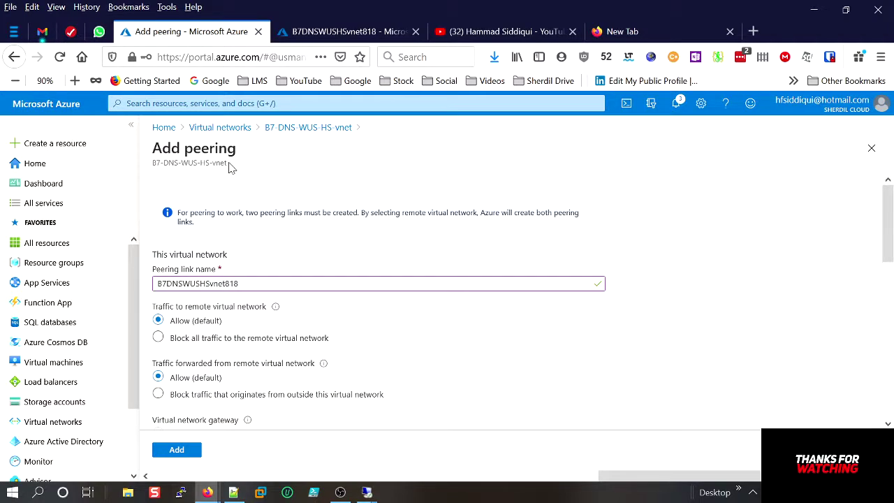
drag(229, 165, 168, 164)
scroll(283, 315, down, 3)
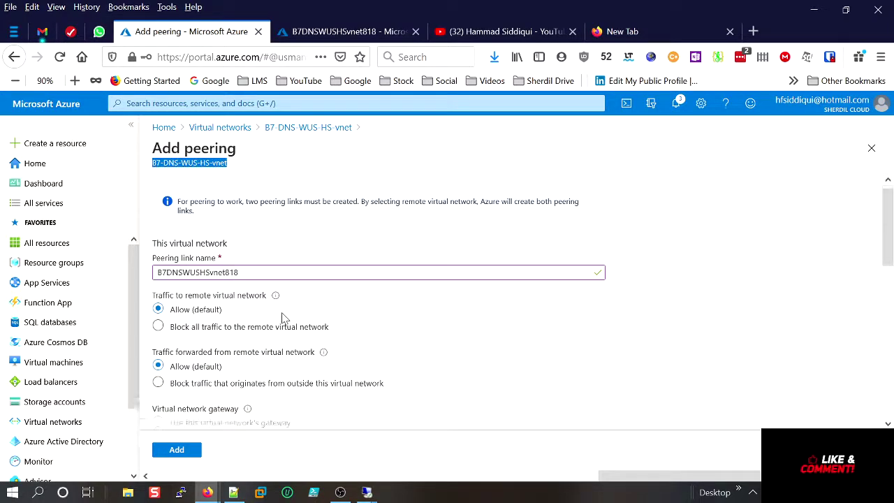
click(279, 394)
key(ctrl+v)
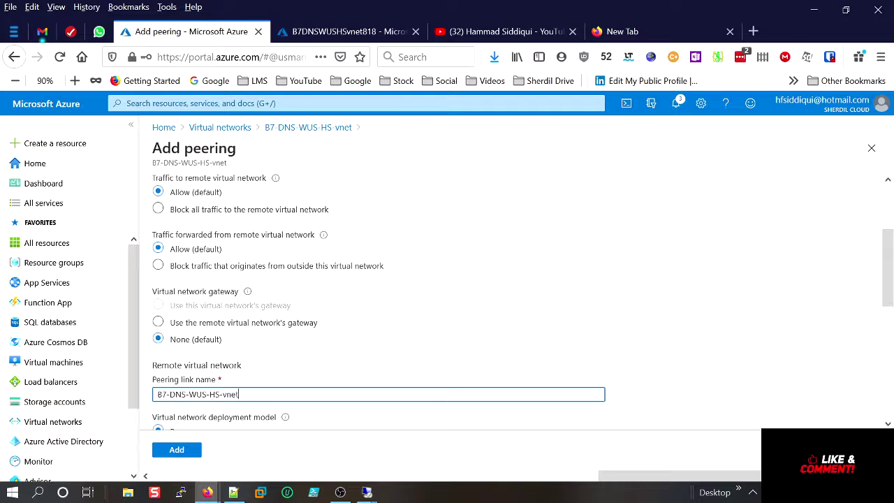
Choose B7DNSWUSHSvnet818 as the remote virtual network and create the peering.
scroll(299, 399, down, 2)
scroll(299, 399, down, 2)
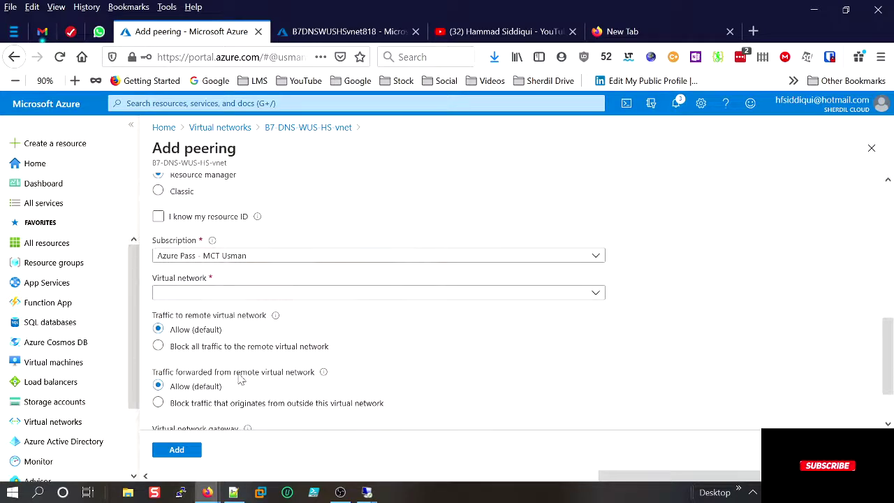
click(197, 298)
scroll(231, 314, up, 2)
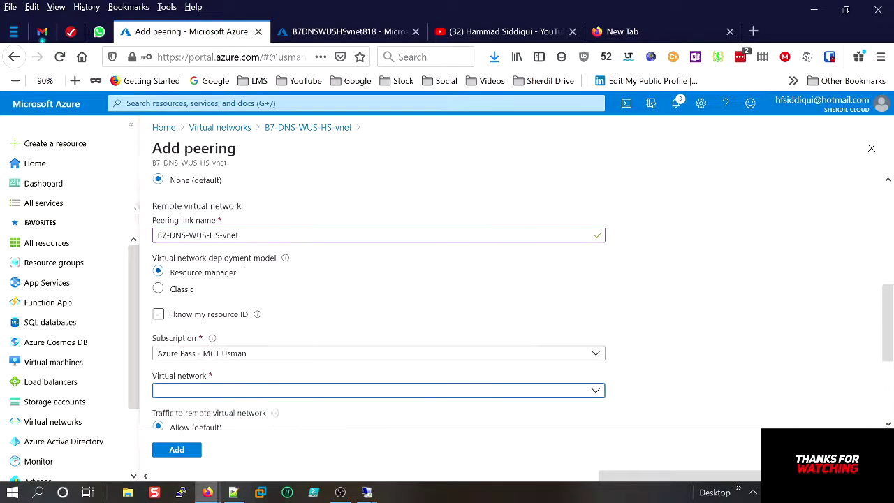
click(273, 427)
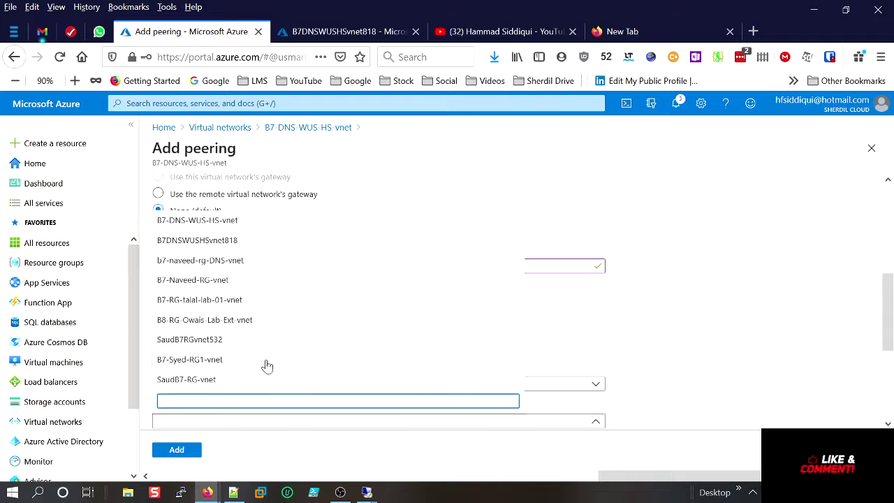
scroll(480, 395, down, 3)
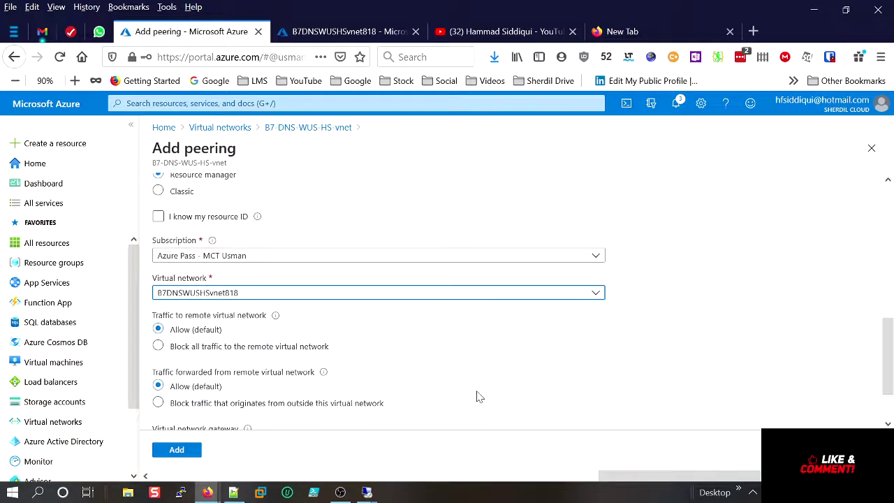
click(167, 451)
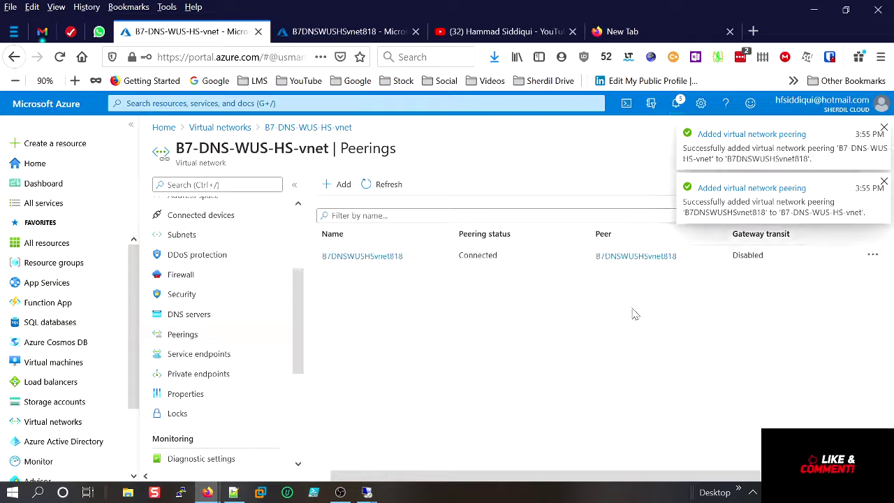
Reload 10.0.10.4 and prod.dev.local in VM01's Internet Explorer, then minimise back to the Azure portal.
mouse_move(371, 495)
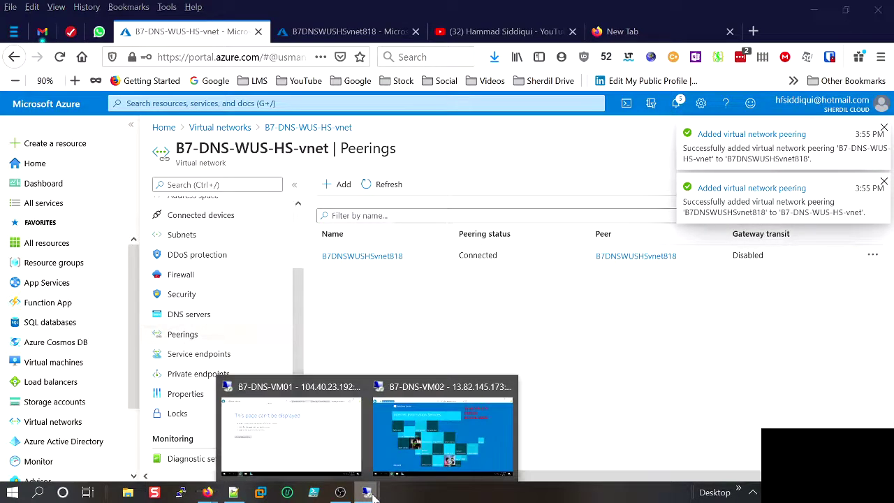
click(353, 451)
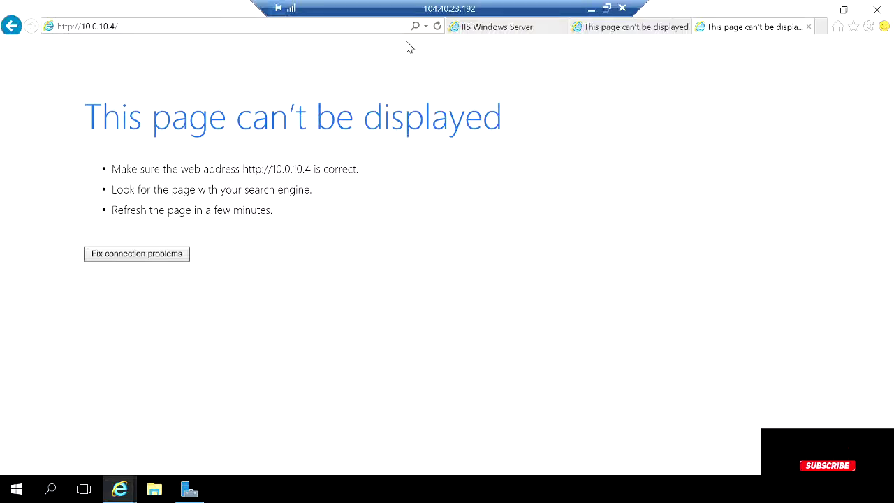
click(439, 27)
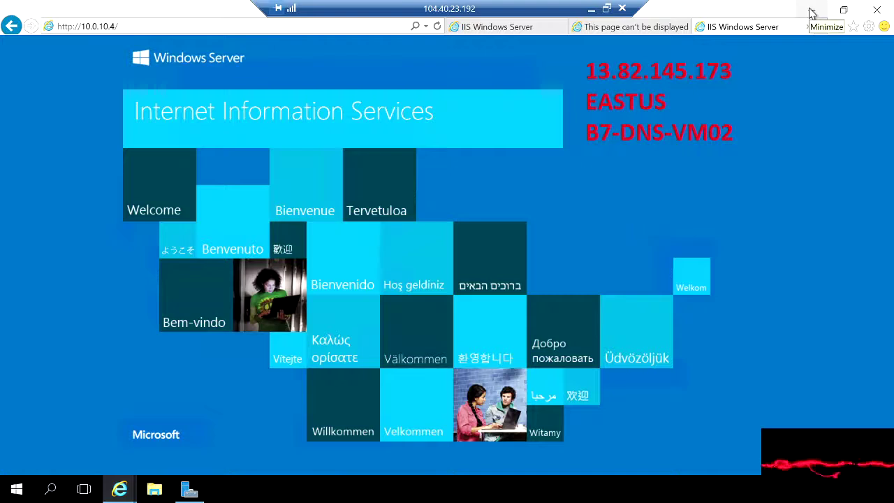
click(656, 32)
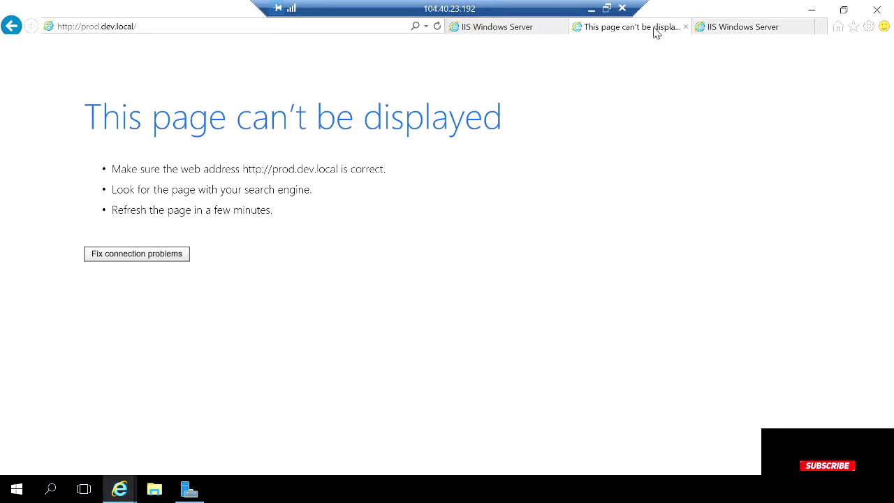
click(212, 29)
click(212, 29)
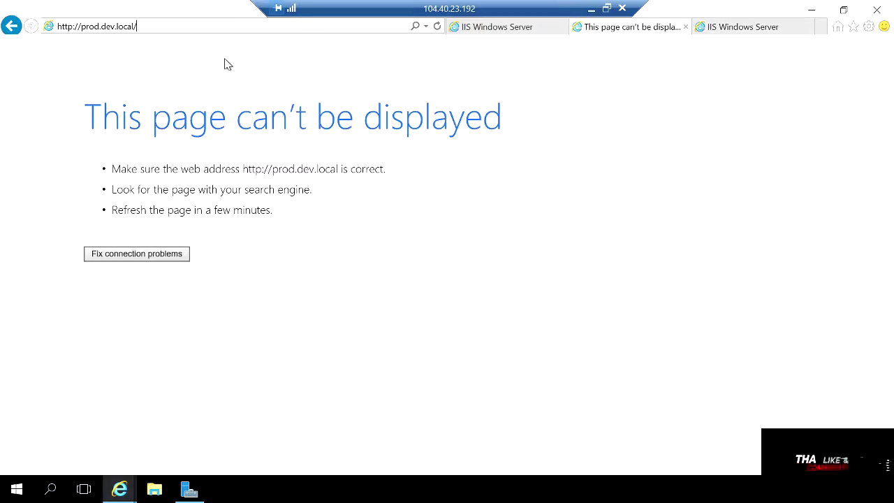
key(Return)
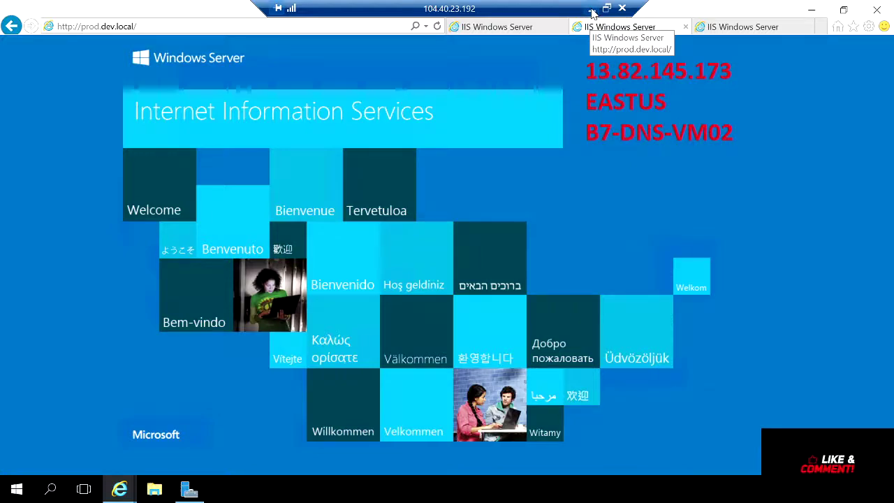
click(590, 12)
click(229, 128)
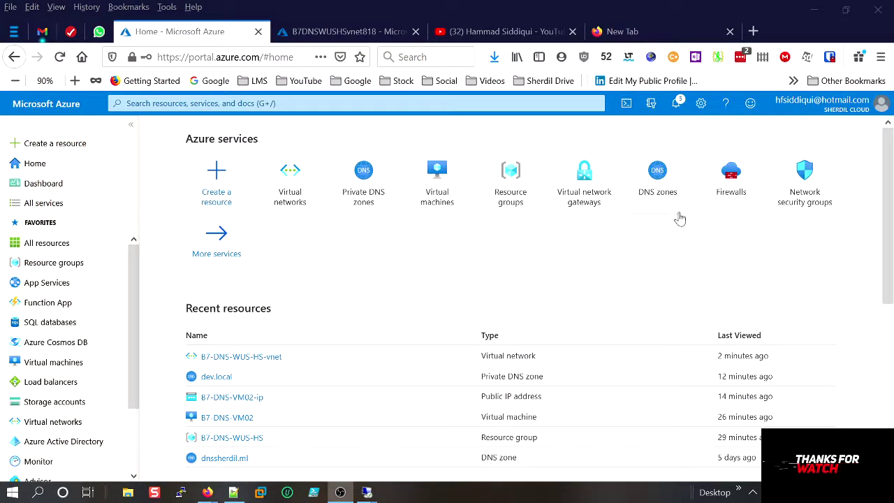
From the Home DNS zones tile, open the zones list (dnssherdil.ml, navcom.ml) and click Add.
click(673, 178)
click(672, 177)
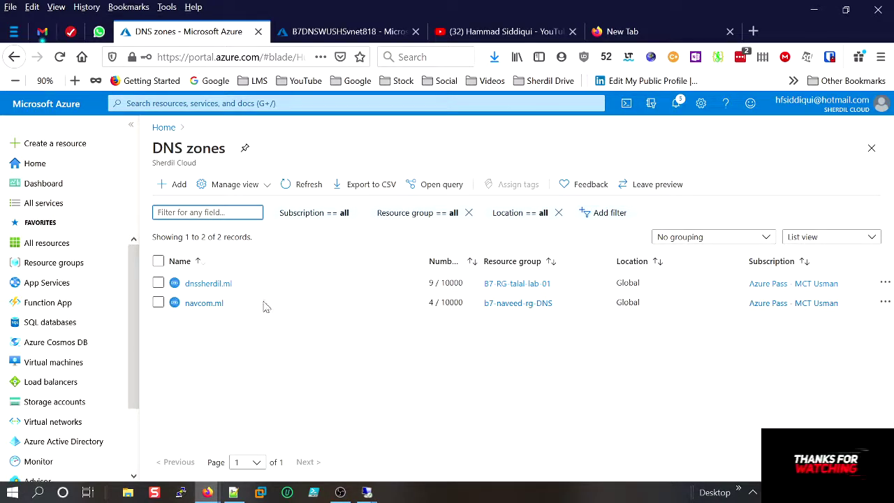
click(180, 190)
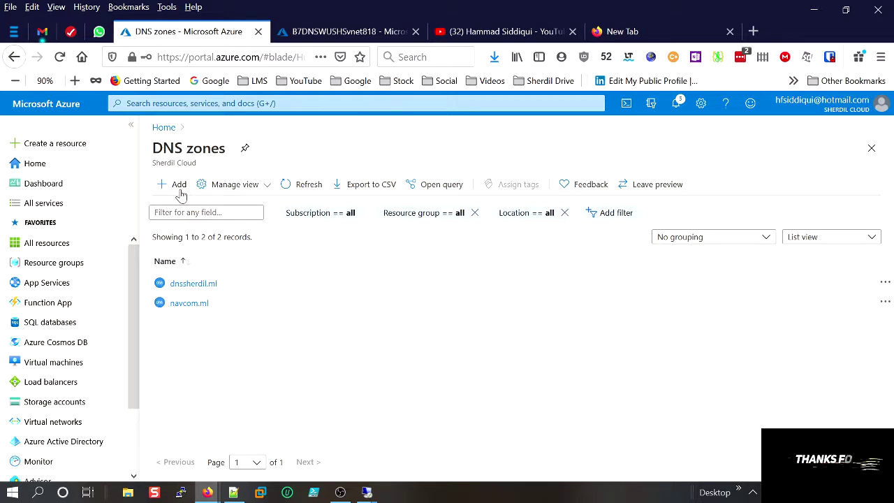
click(622, 31)
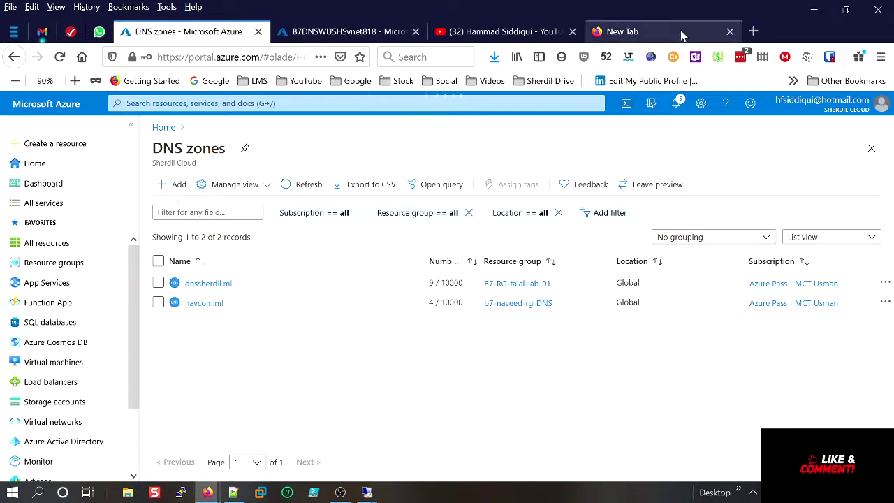
Go to the Freenom Client Area by entering 'fre' in the new tab's address bar.
text(IISfre)
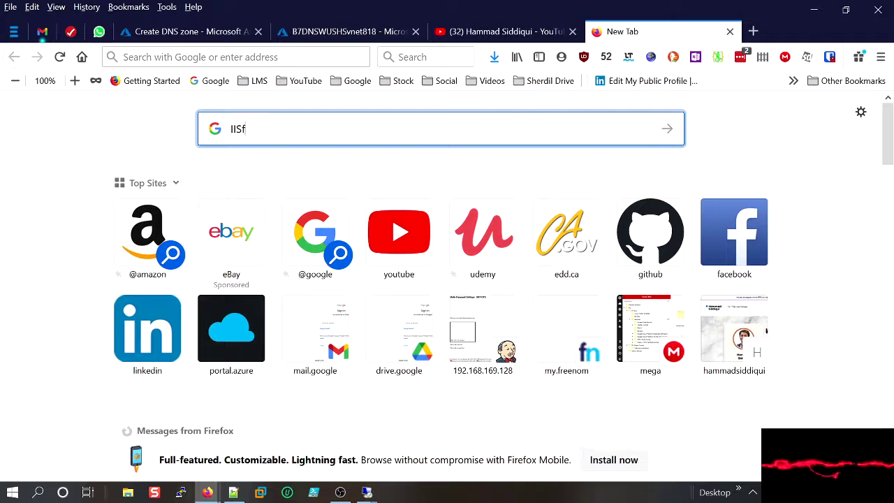
click(244, 55)
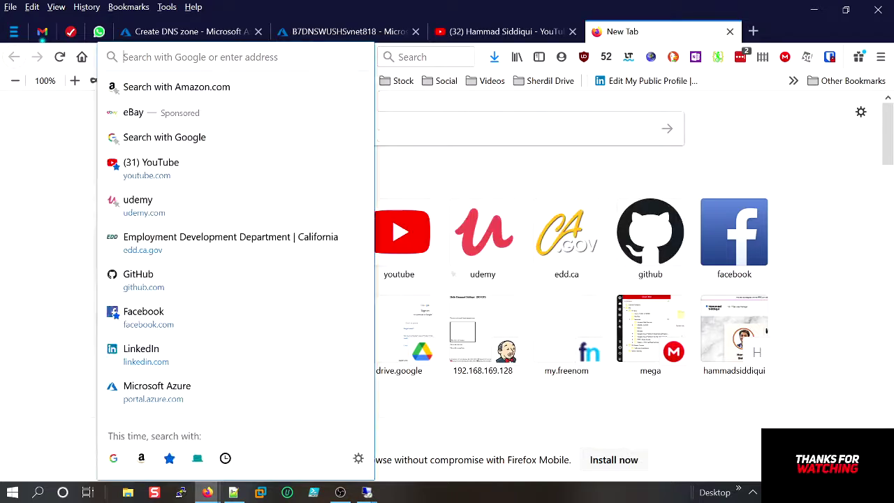
text(fre)
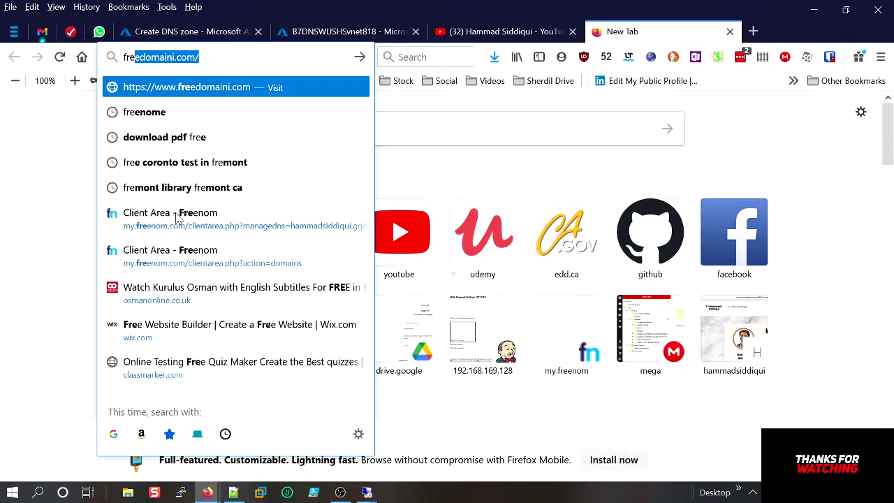
click(177, 218)
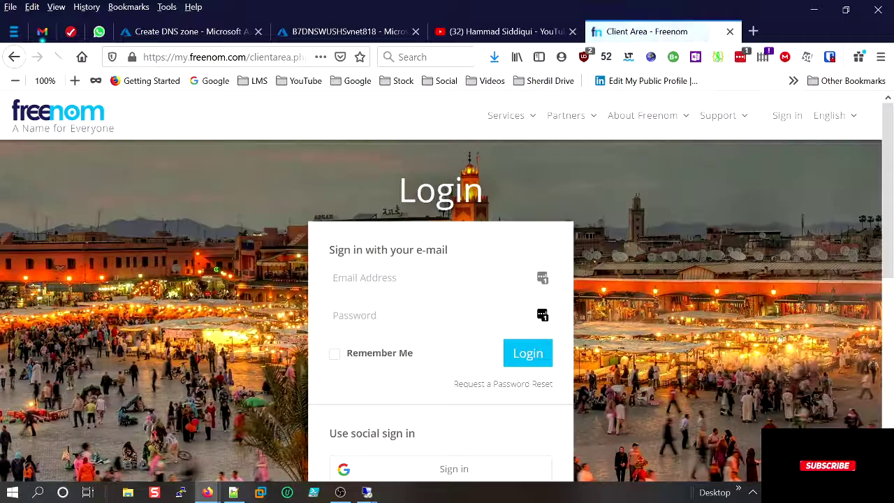
Log in to Freenom and open Manage Domain for cloudwithhammad.ml under Services > My Domains.
click(524, 356)
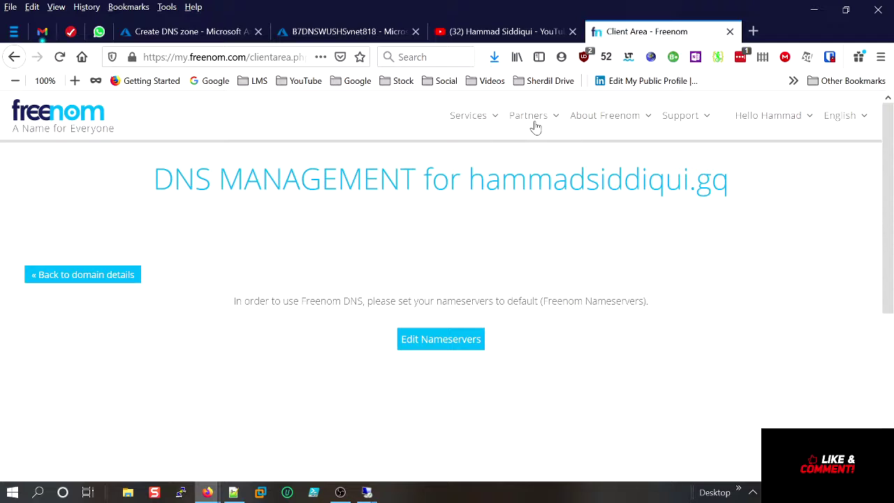
mouse_move(480, 122)
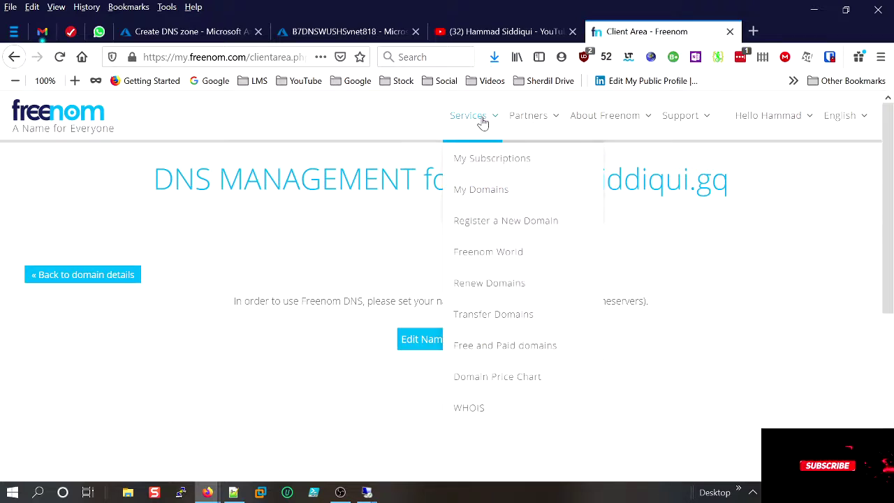
click(491, 186)
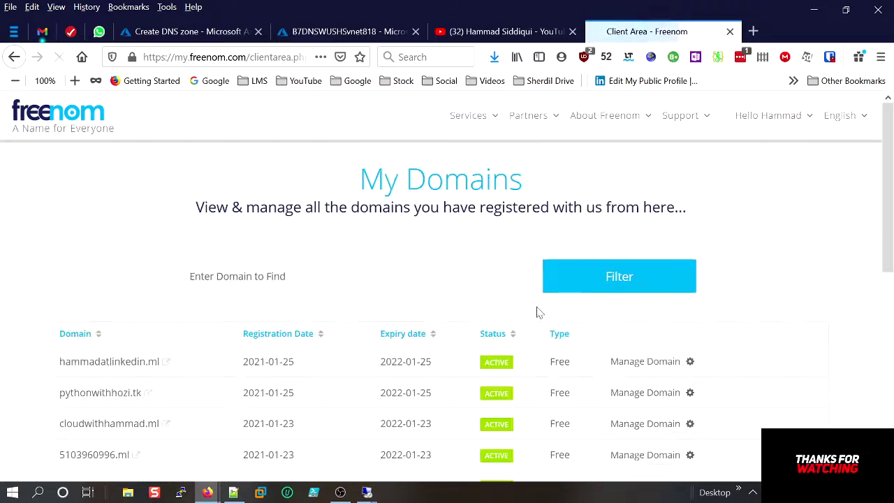
scroll(489, 328, down, 2)
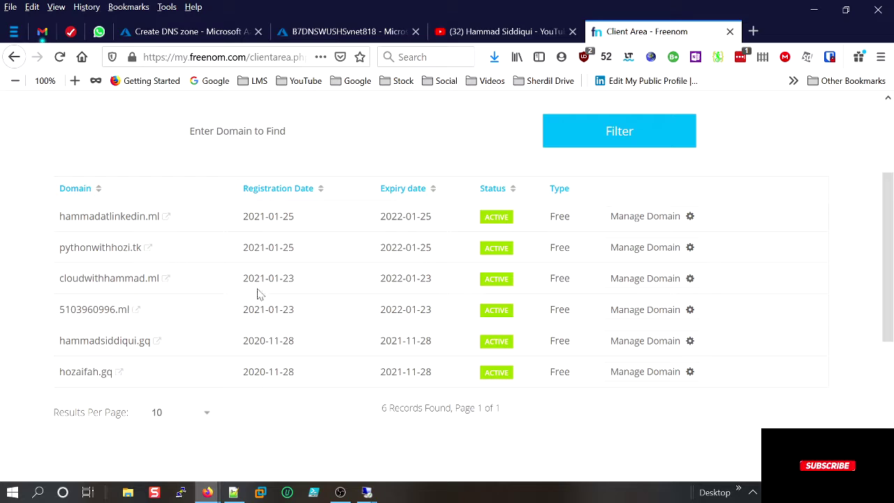
click(639, 279)
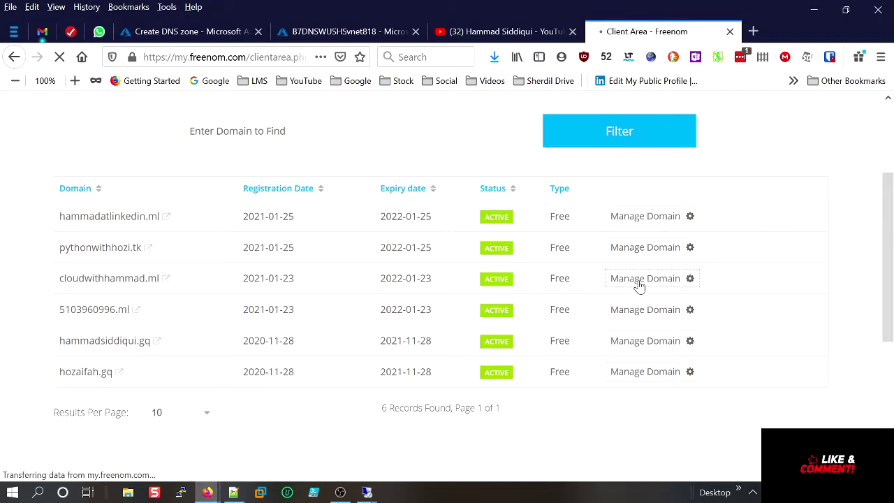
scroll(475, 339, down, 2)
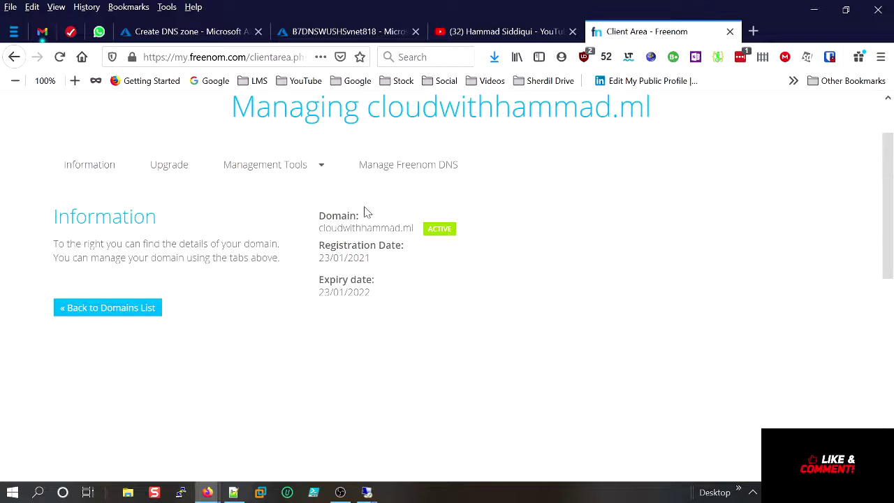
Open the Nameservers page under Management Tools for cloudwithhammad.ml.
click(266, 168)
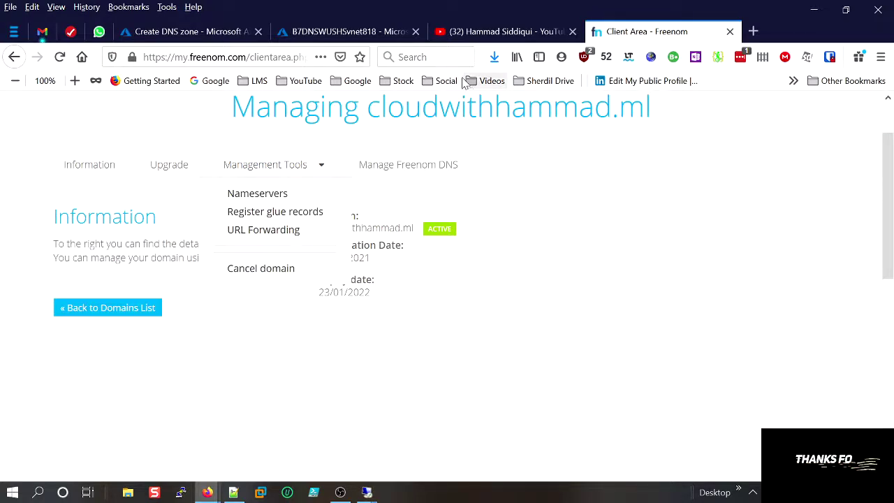
click(502, 31)
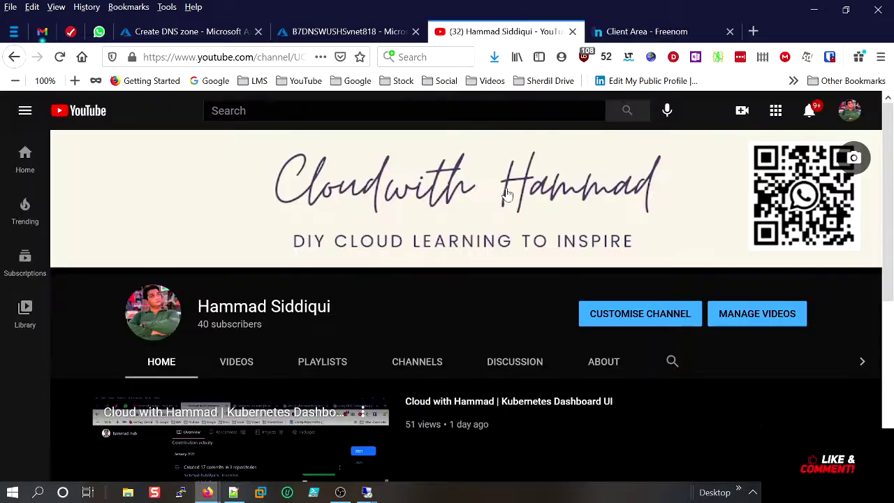
click(194, 35)
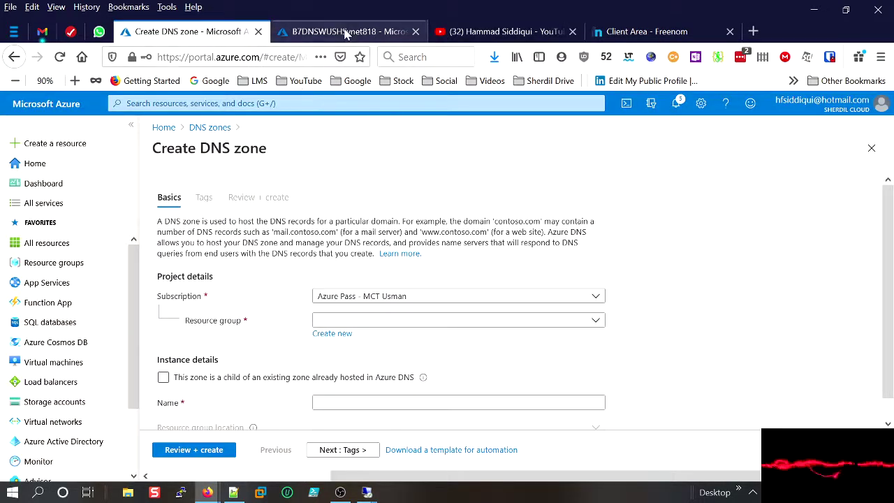
click(328, 31)
click(674, 33)
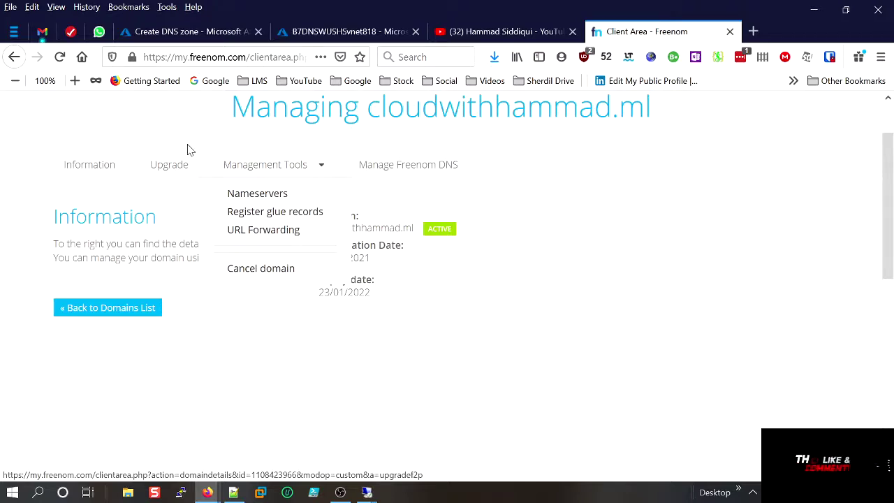
click(236, 197)
scroll(507, 266, down, 2)
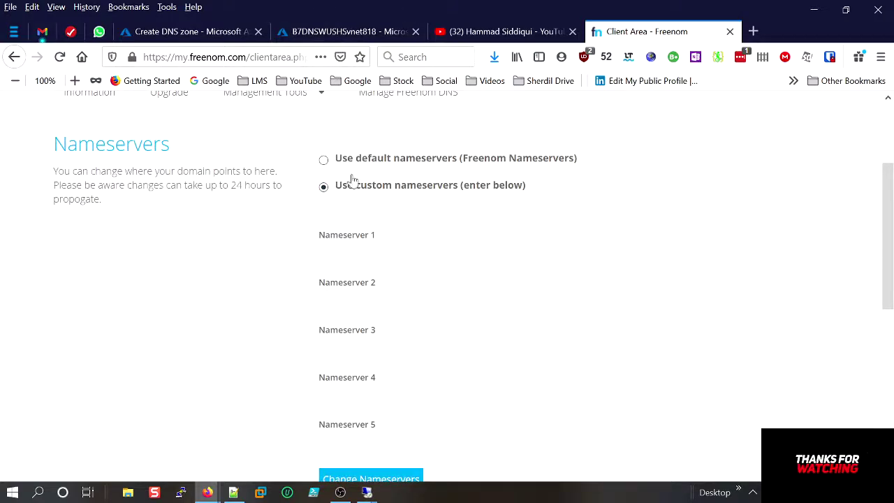
Copy the domain name cloudwithhammad.ml from the page title and return to the Create DNS zone form.
click(189, 32)
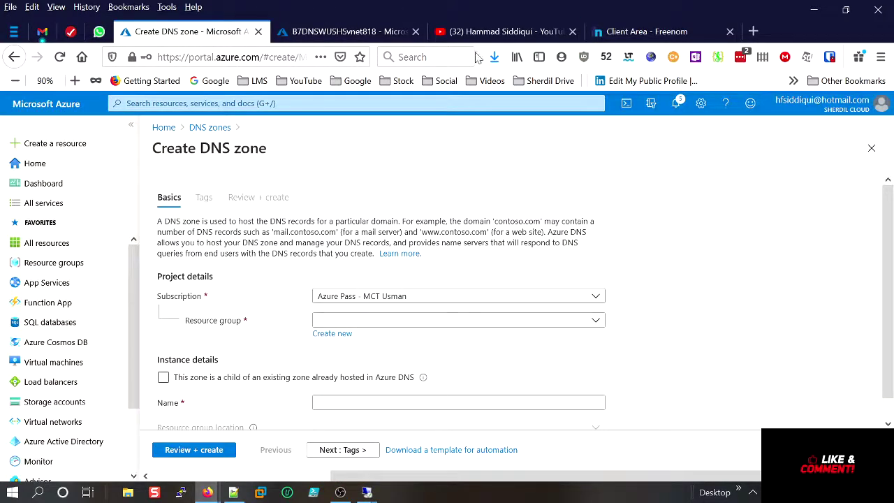
click(653, 31)
scroll(360, 193, up, 3)
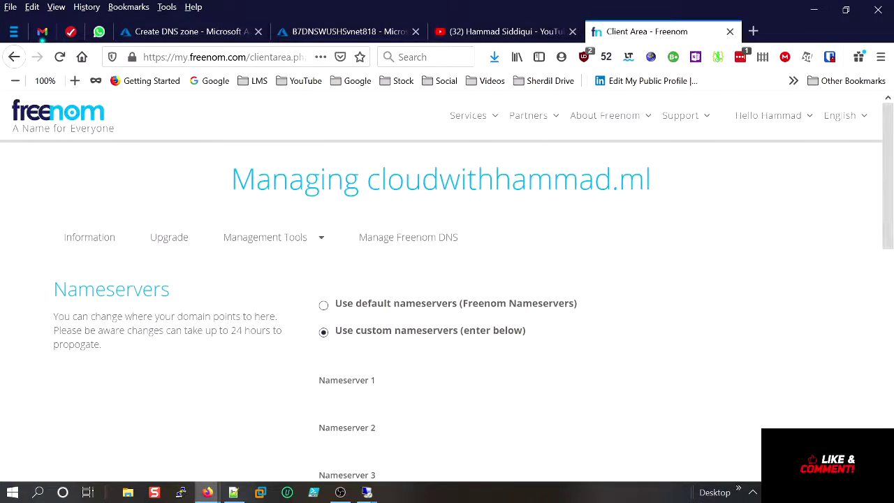
drag(651, 180, 529, 180)
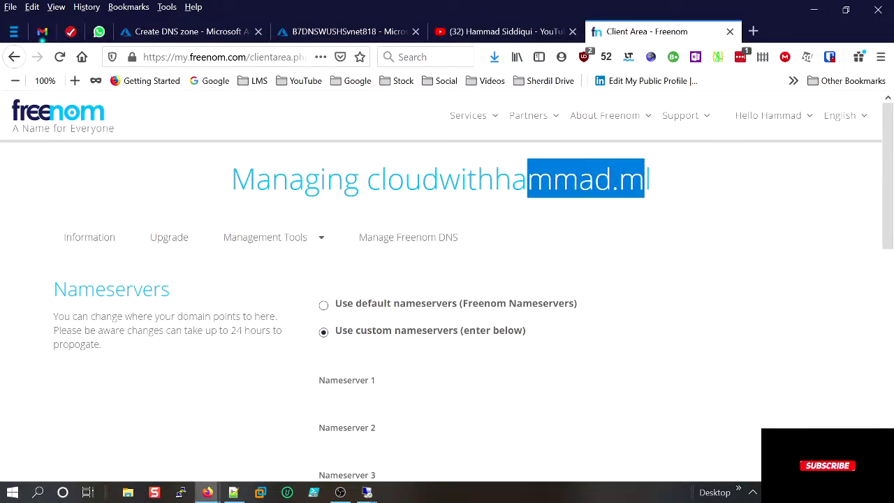
click(659, 181)
drag(659, 181, 365, 180)
right_click(433, 180)
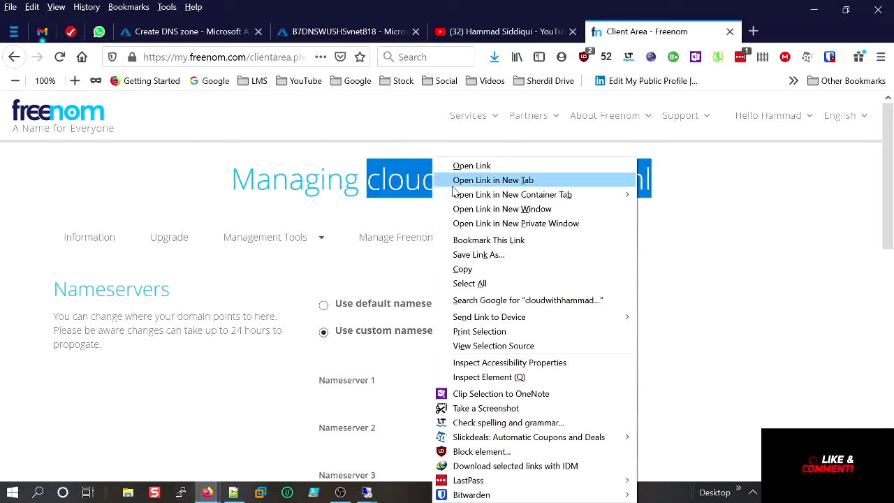
click(469, 267)
click(469, 282)
drag(651, 181, 381, 180)
right_click(403, 184)
click(418, 186)
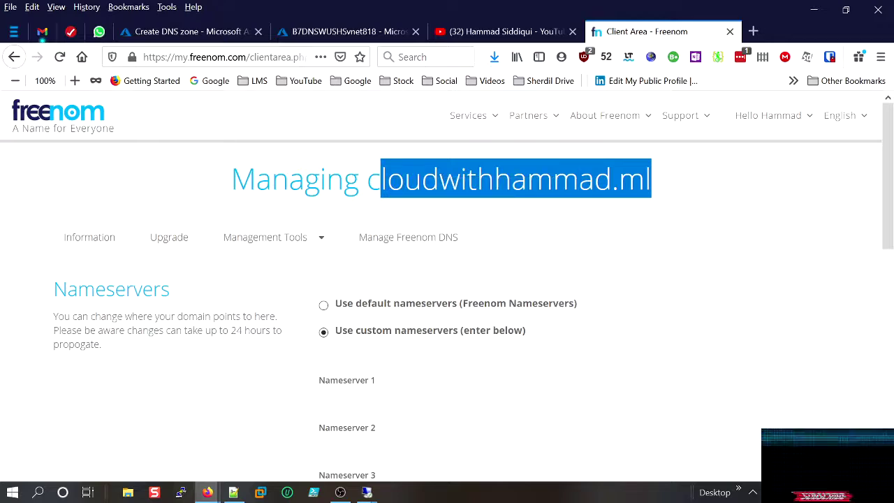
click(205, 32)
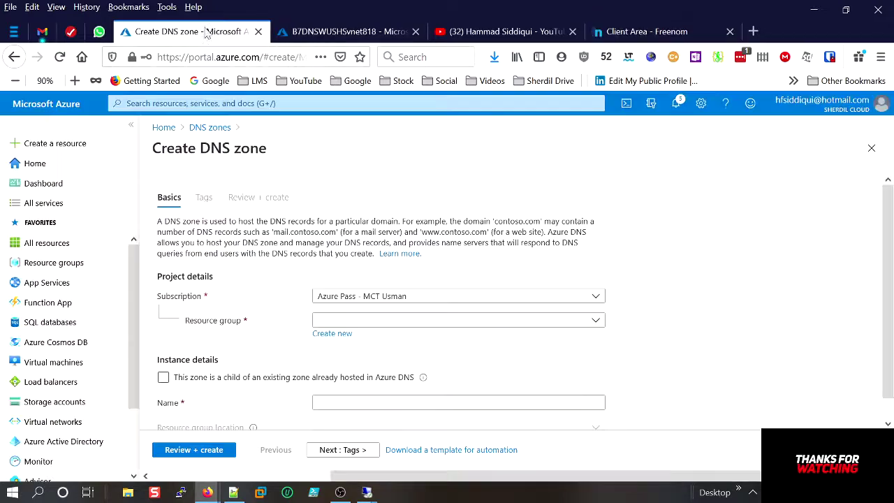
Fill in resource group B7-DNS-WUS-HS and zone name cloudwithhammad.ml.
click(363, 318)
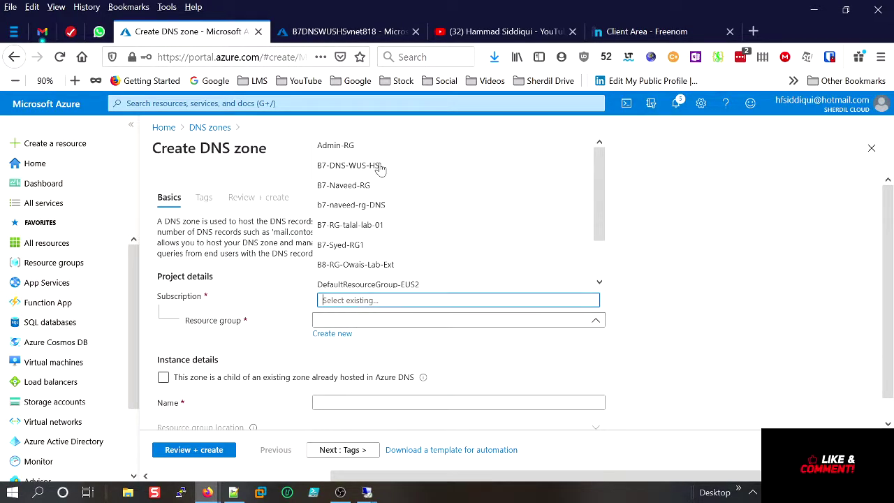
click(349, 166)
scroll(448, 380, down, 2)
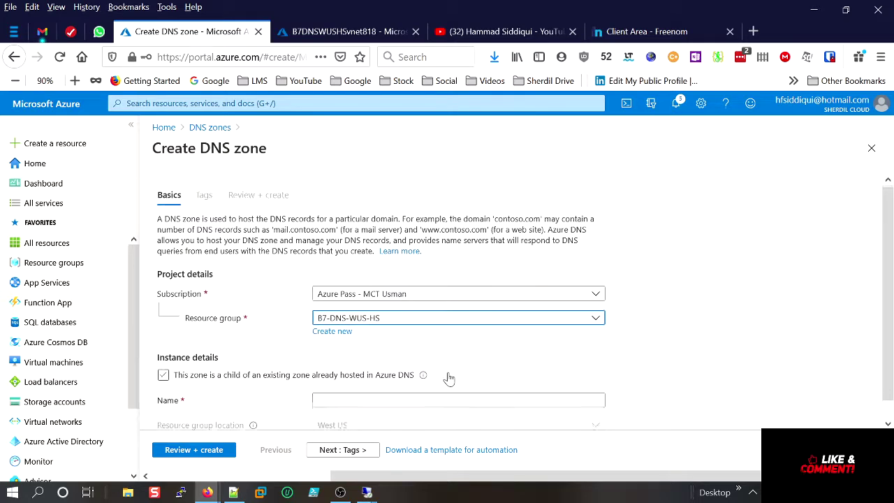
click(449, 382)
text(cloudwithhammad.ml)
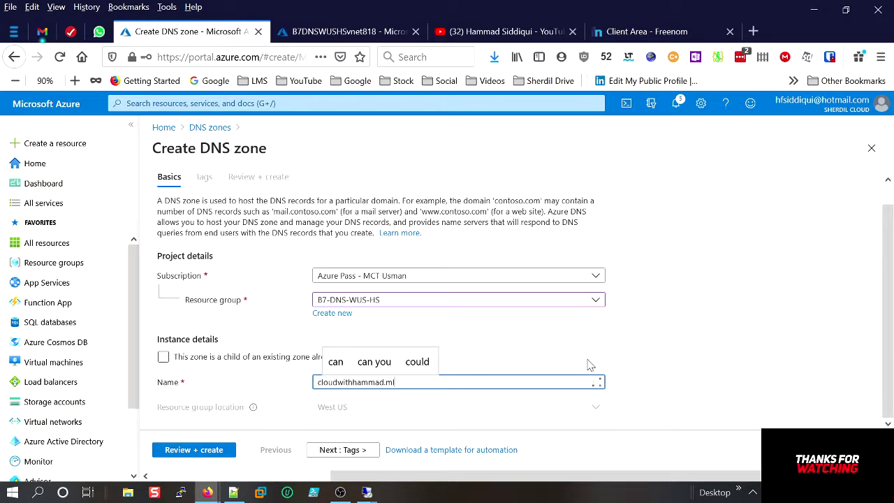
click(687, 355)
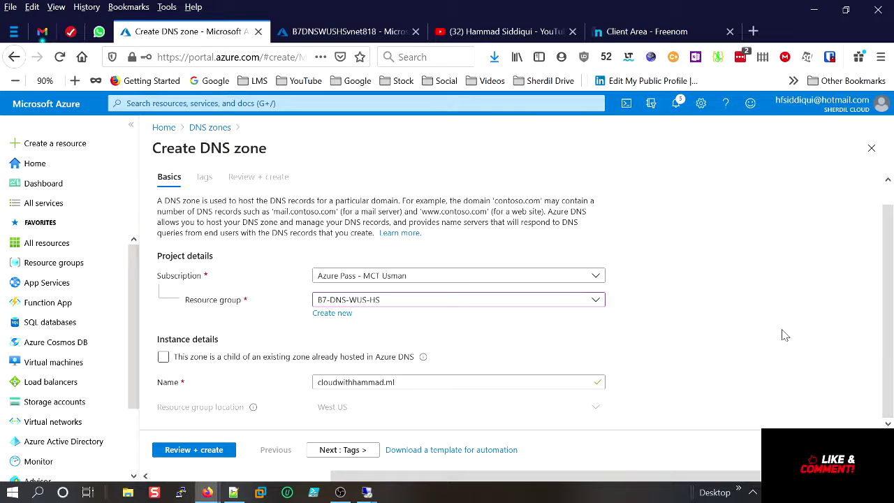
Review and create the zone, then open it to see its four name servers.
click(337, 450)
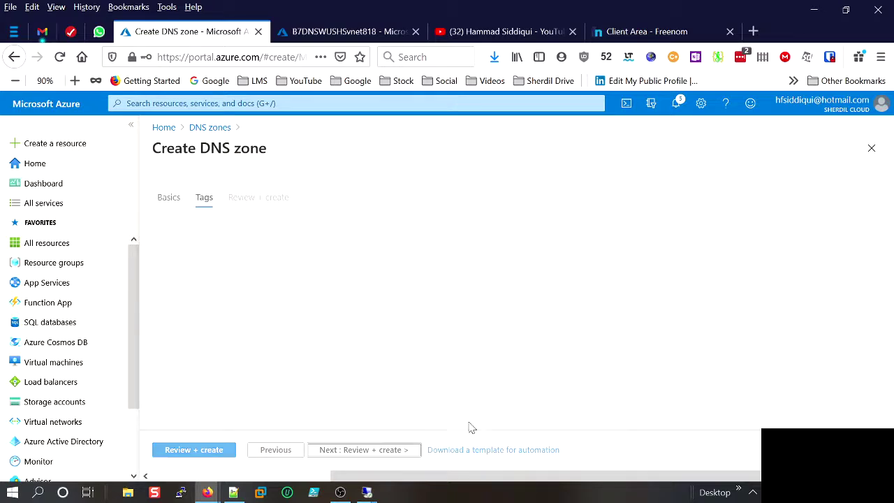
click(381, 452)
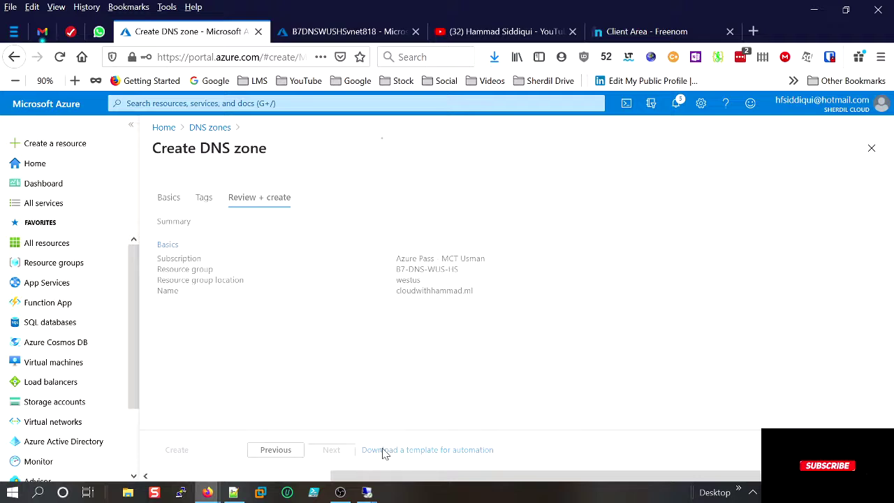
click(177, 453)
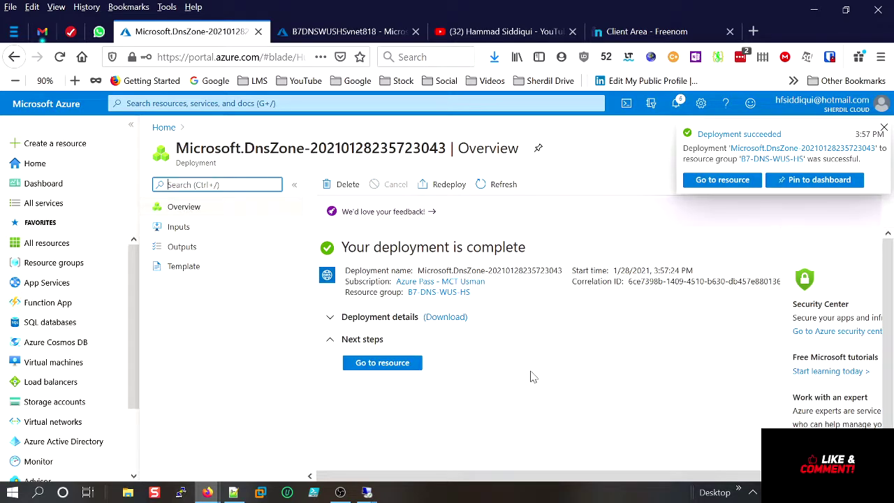
click(383, 362)
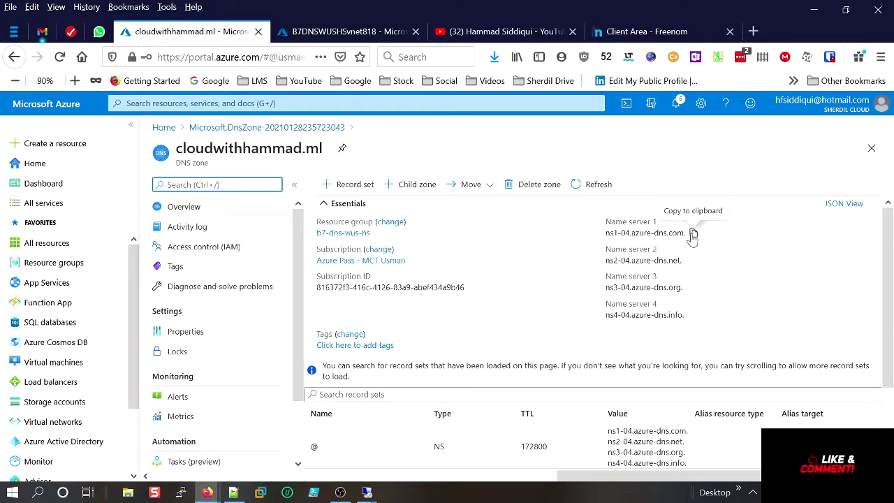
Copy the first Azure name server and switch cloudwithhammad.ml to custom nameservers in Freenom.
click(692, 234)
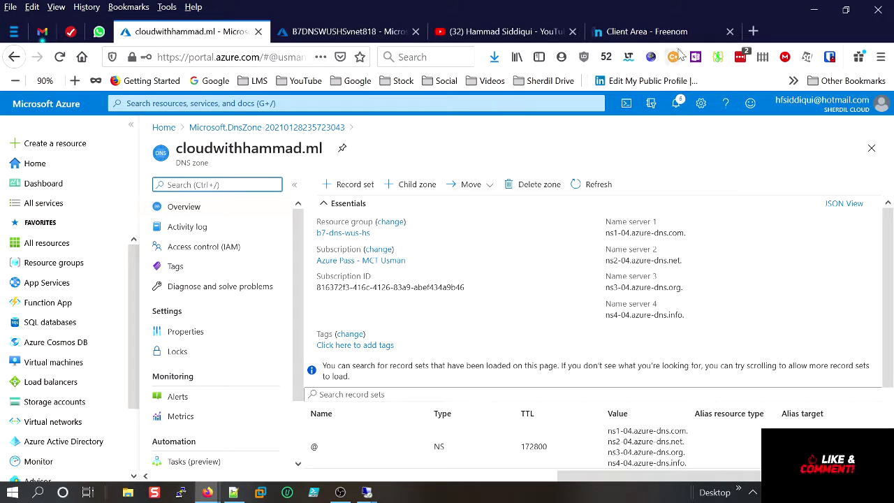
click(647, 31)
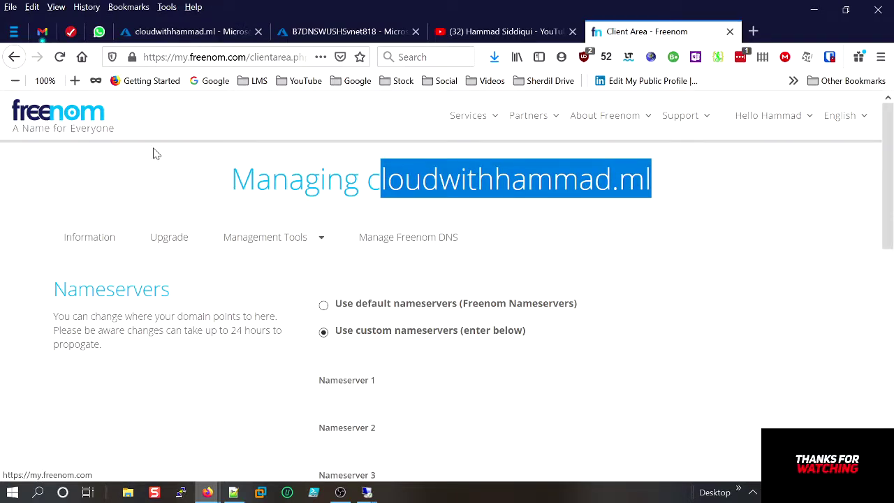
click(283, 238)
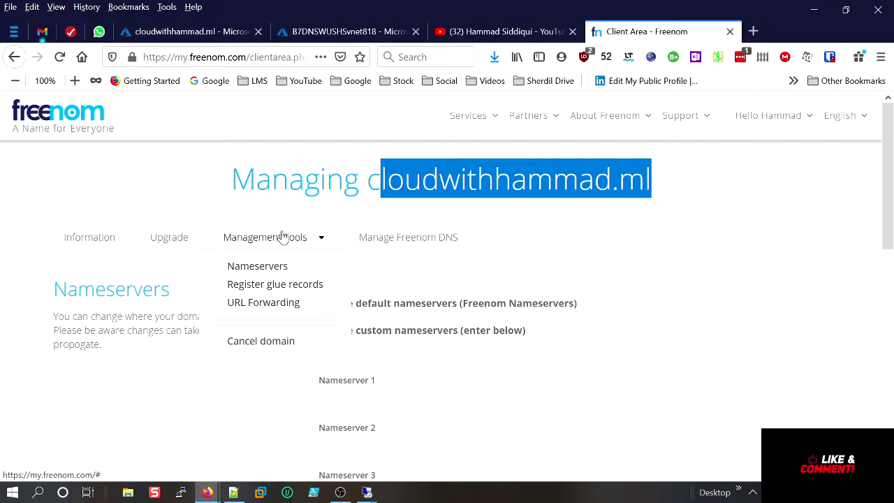
click(269, 269)
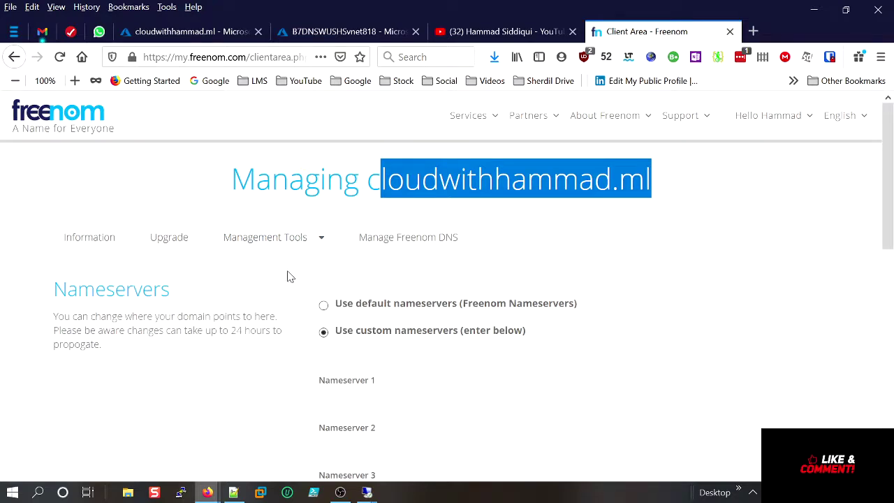
scroll(475, 335, down, 2)
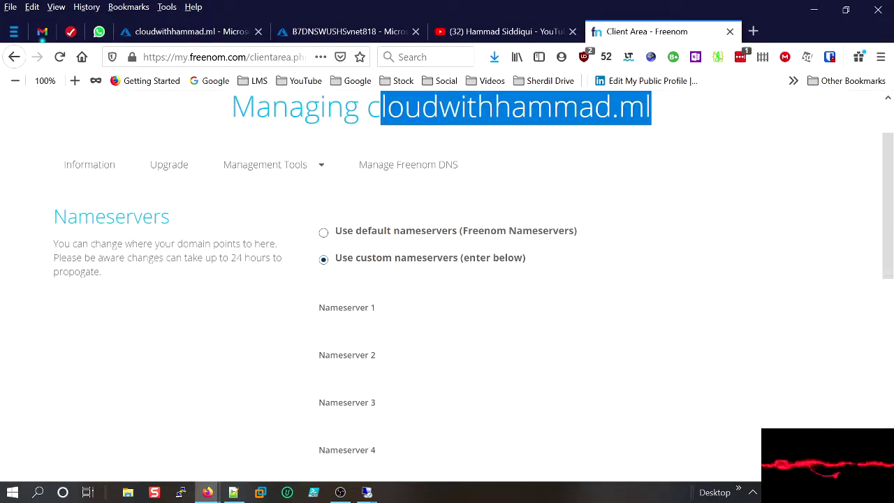
click(323, 235)
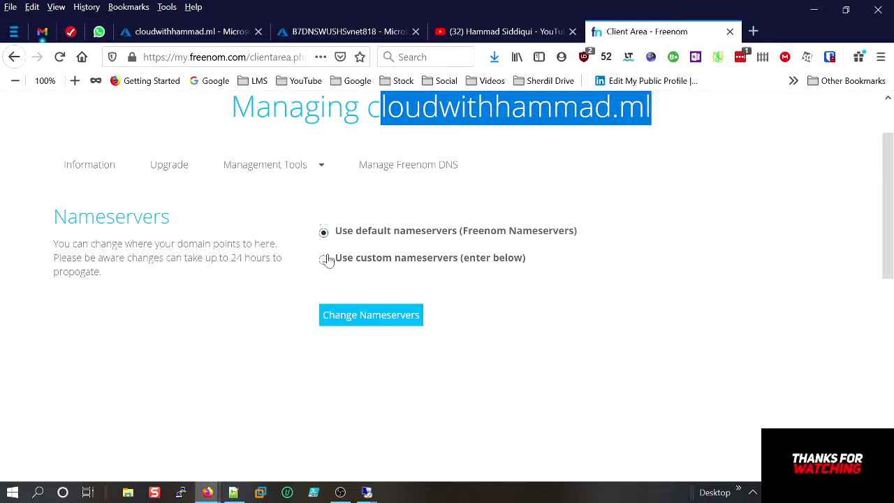
click(324, 261)
scroll(390, 279, down, 2)
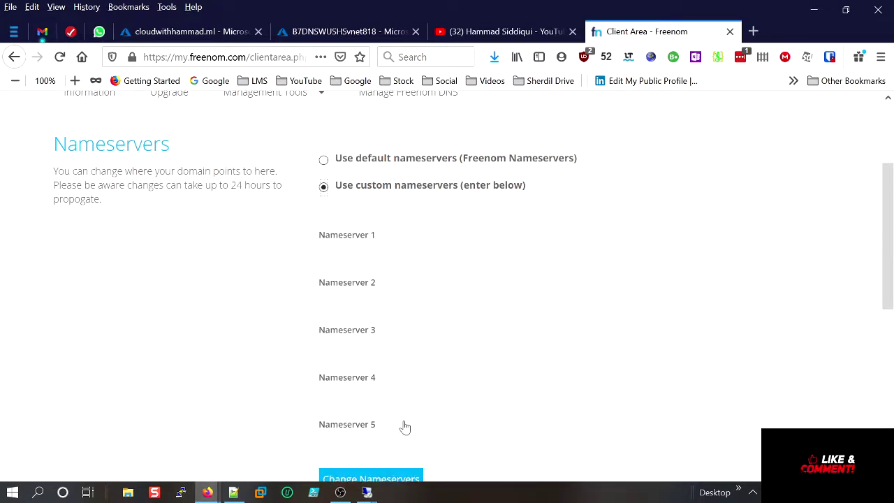
Paste the first two Azure name servers into Nameserver 1 and Nameserver 2.
click(152, 35)
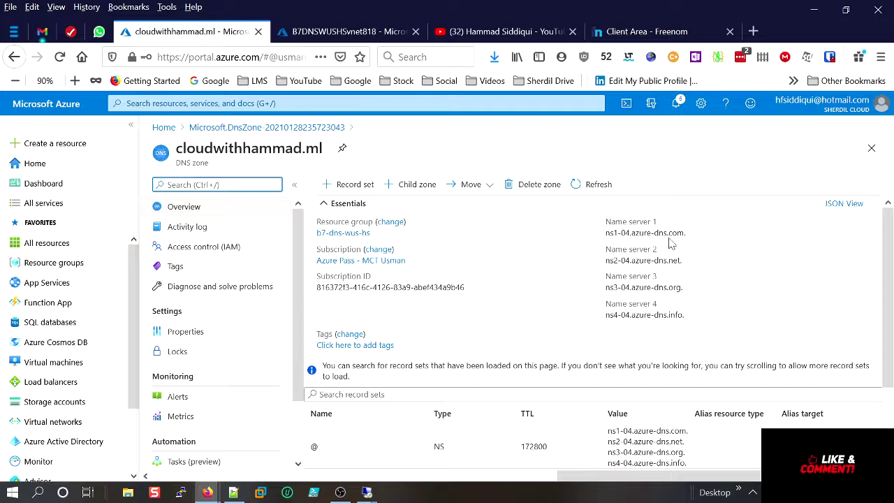
click(694, 233)
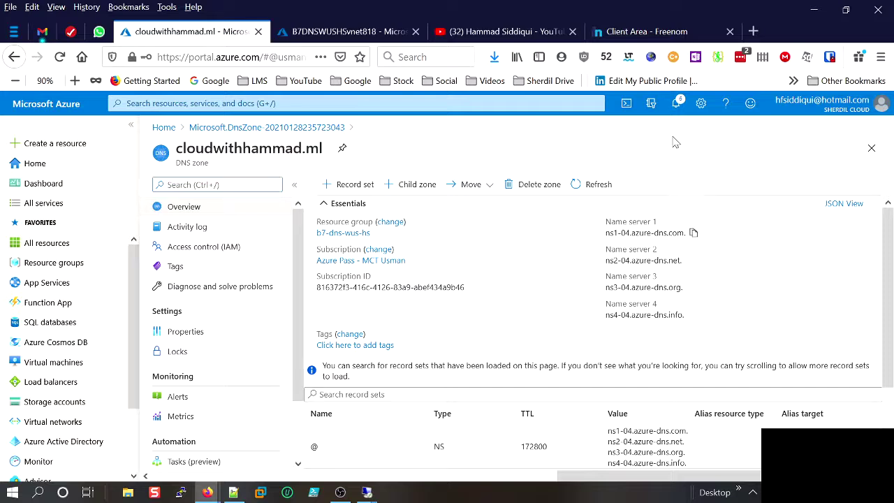
click(650, 31)
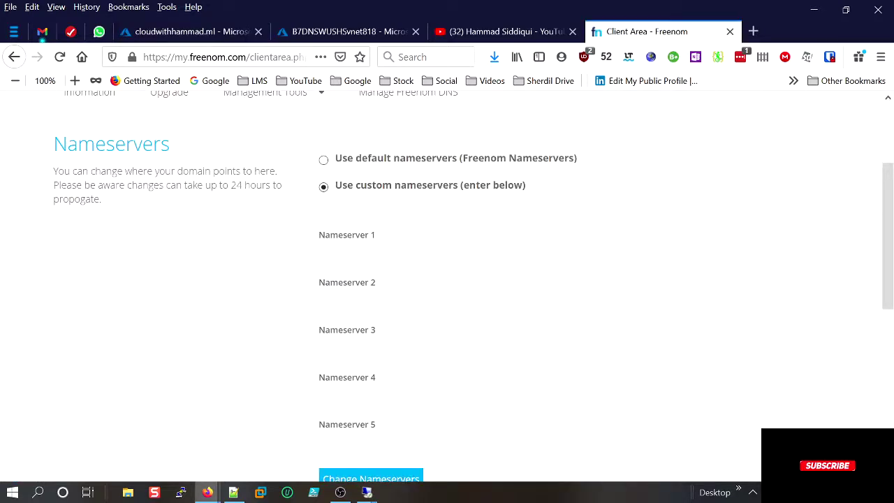
key(ctrl+v)
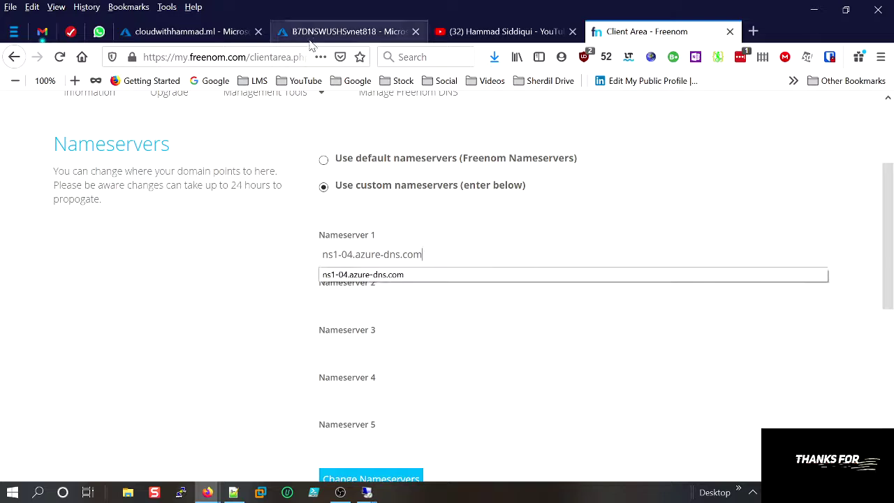
click(206, 33)
click(694, 260)
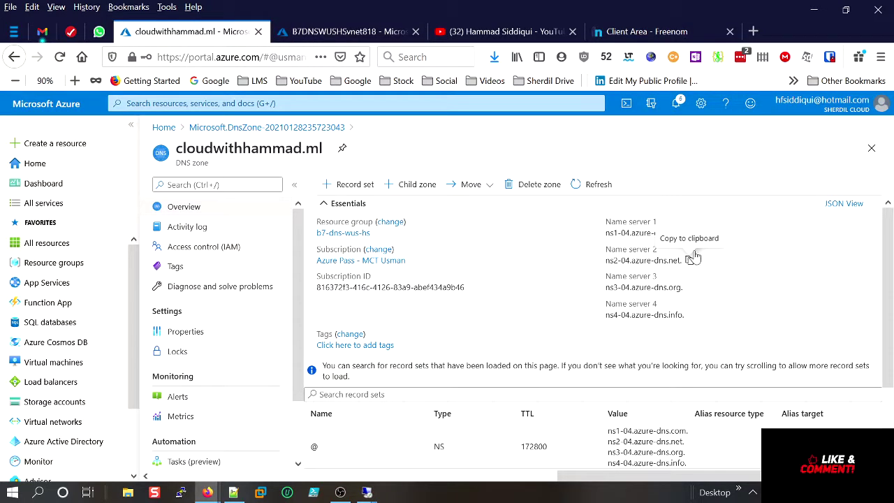
click(629, 32)
click(323, 301)
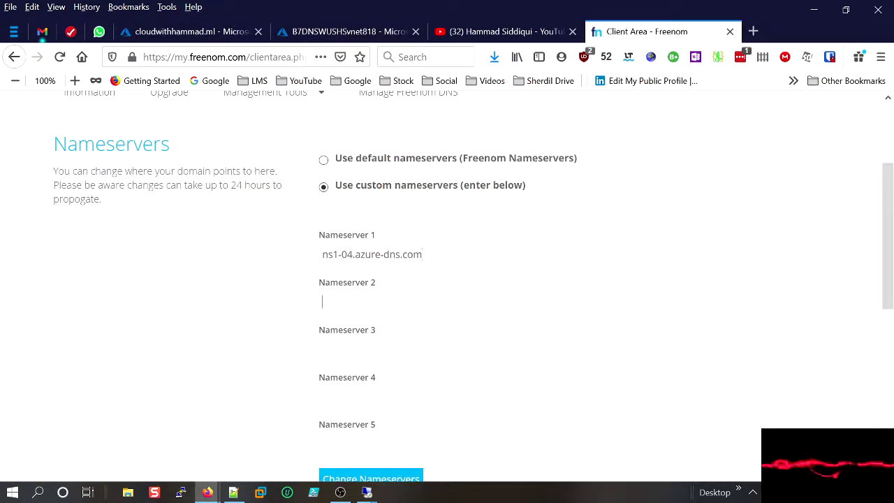
key(ctrl+v)
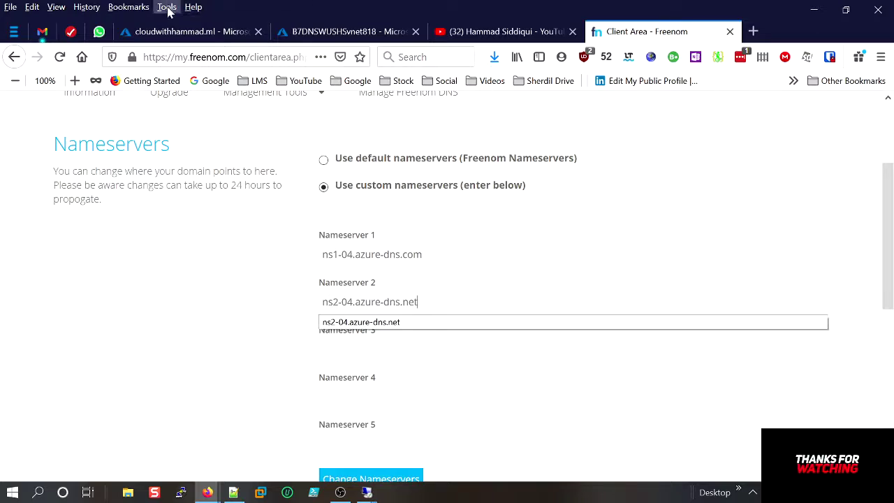
Paste the third and fourth name servers without trailing dots and save the nameserver change.
click(189, 32)
click(692, 289)
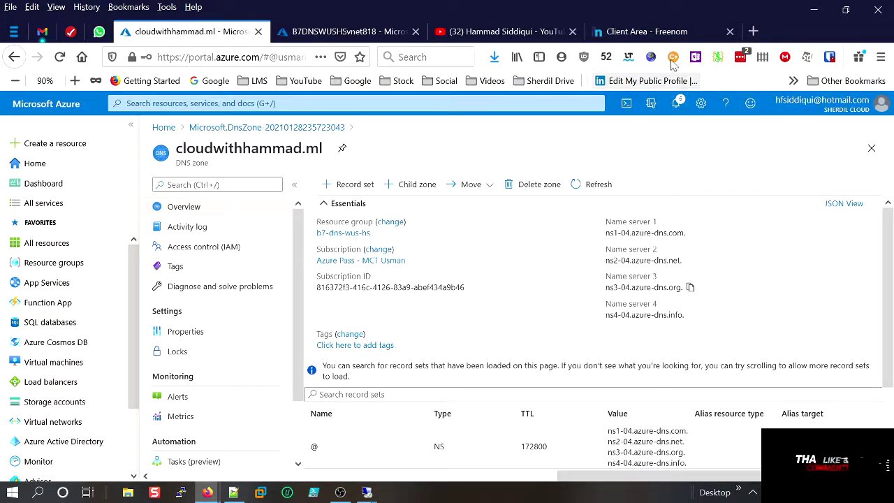
click(650, 31)
key(ctrl+v)
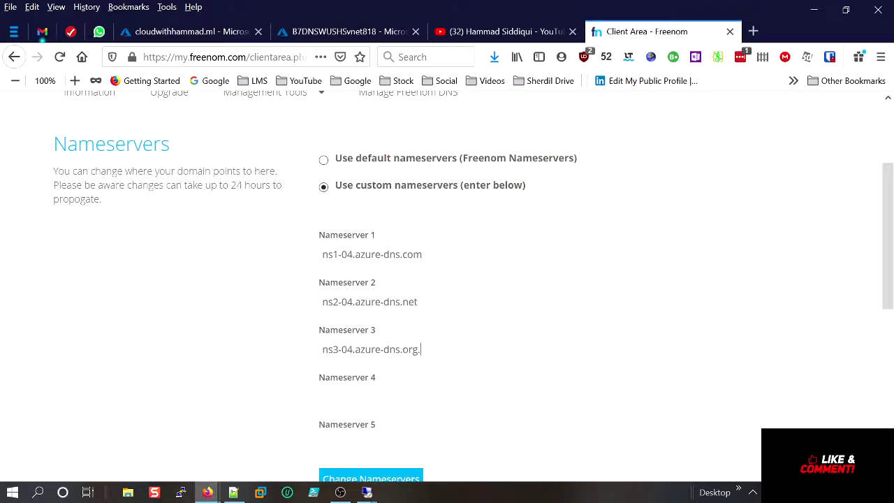
key(BackSpace)
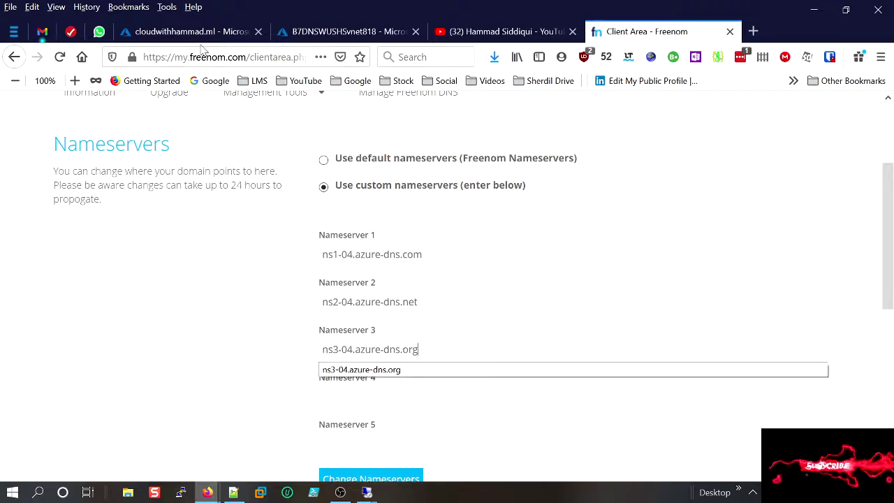
click(185, 31)
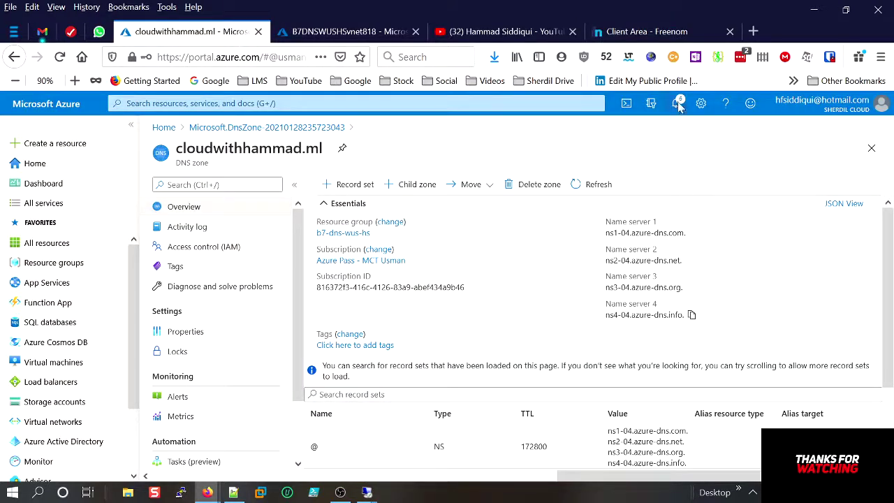
click(647, 32)
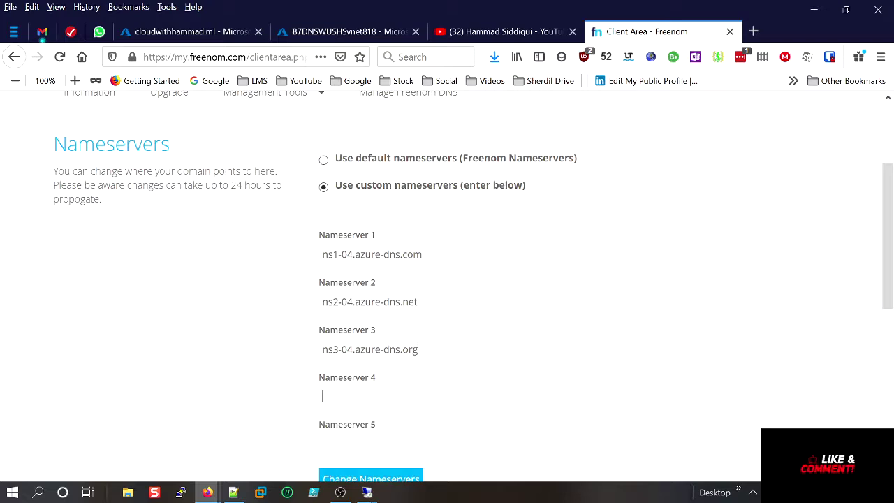
key(ctrl+v)
key(BackSpace)
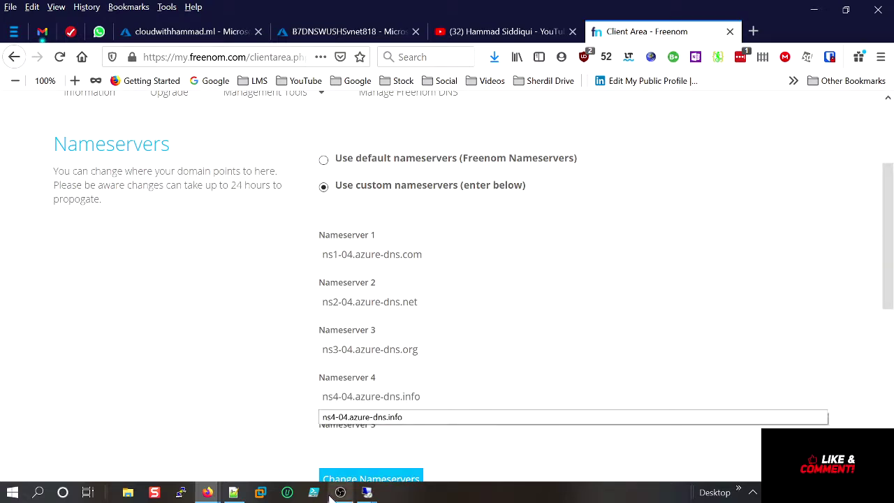
click(362, 481)
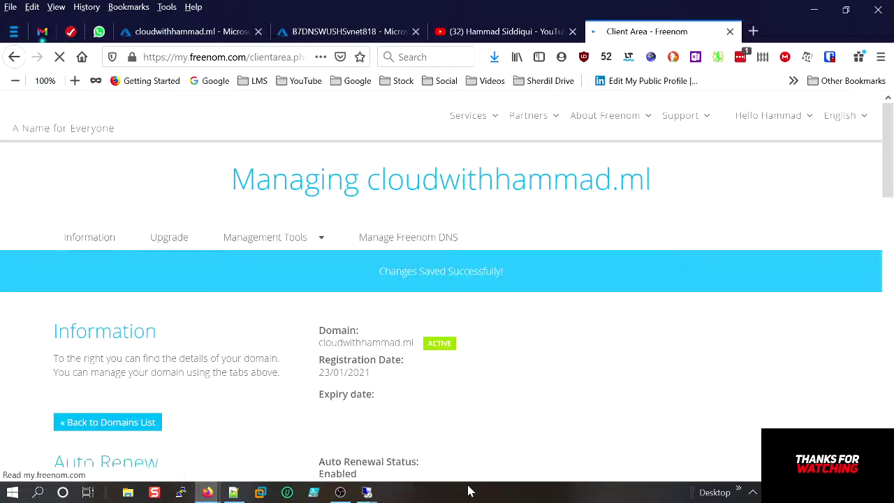
Check that cloudwithhammad.ml lists only NS and SOA records, then start a new record set.
click(225, 33)
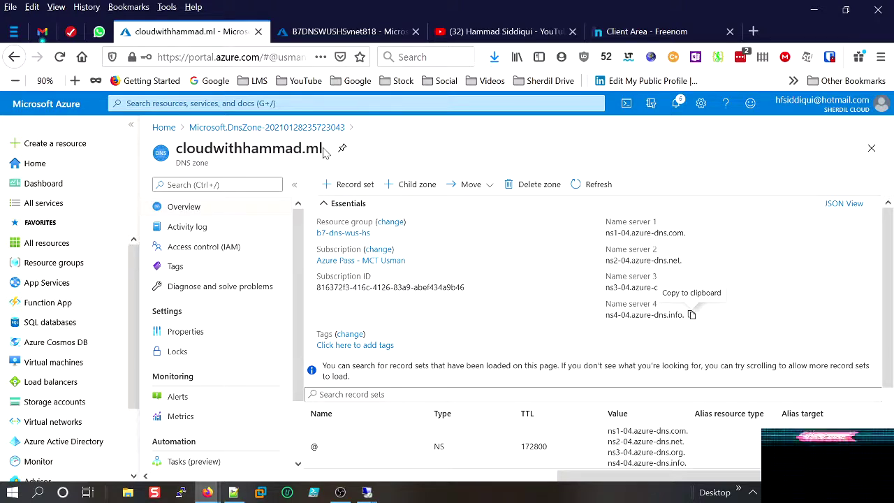
drag(323, 153, 175, 153)
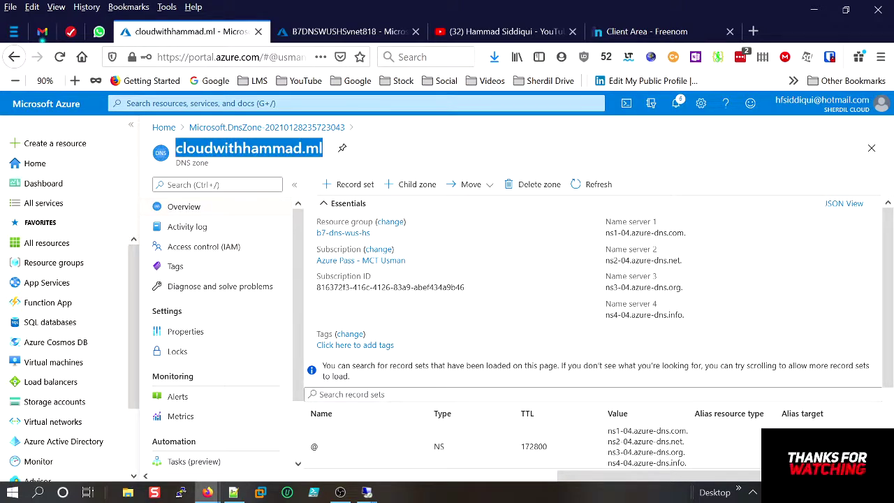
mouse_move(693, 267)
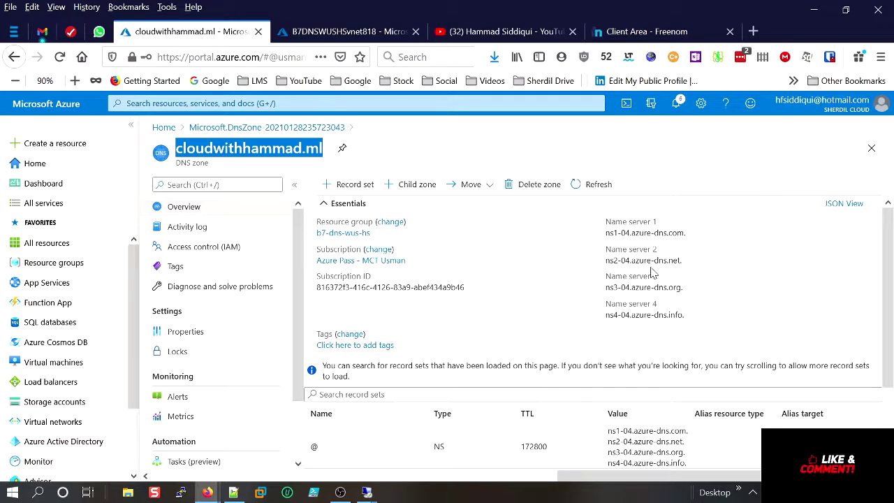
scroll(653, 276, down, 3)
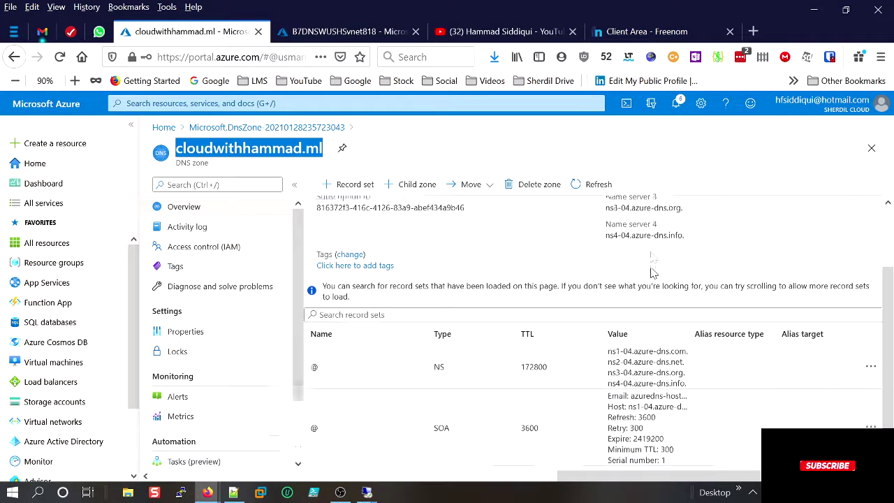
drag(625, 475, 534, 467)
scroll(589, 453, right, 5)
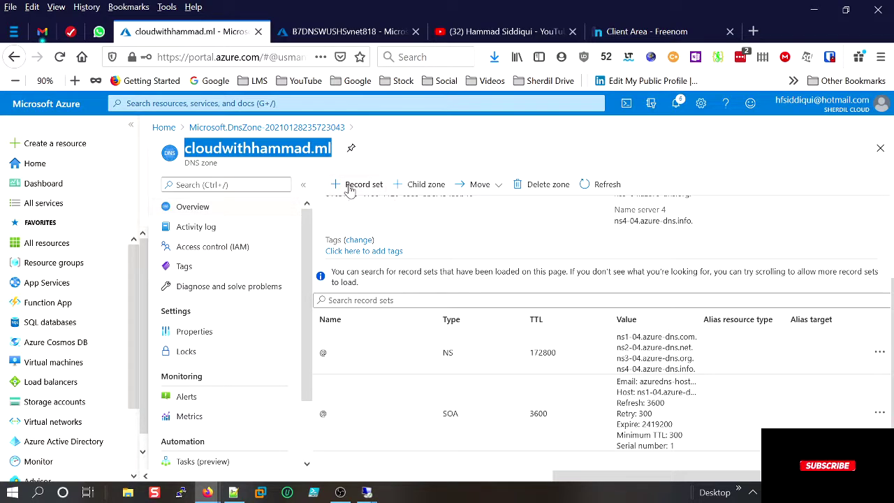
click(353, 186)
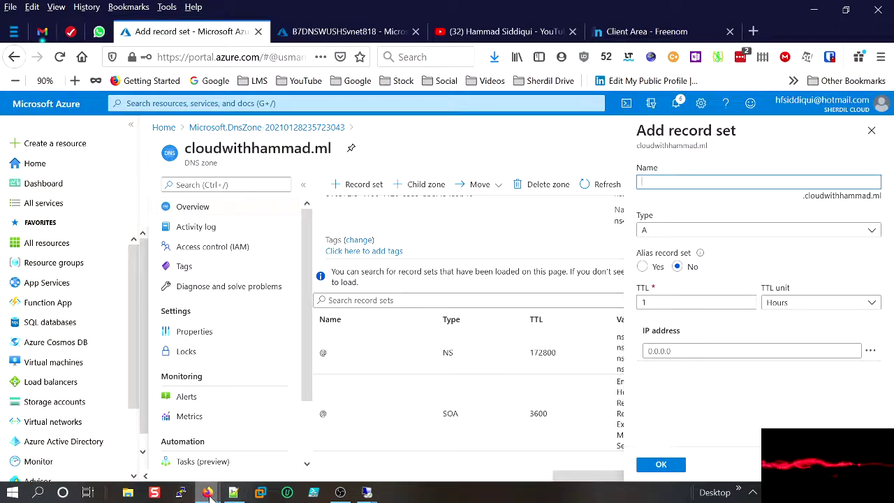
mouse_move(208, 493)
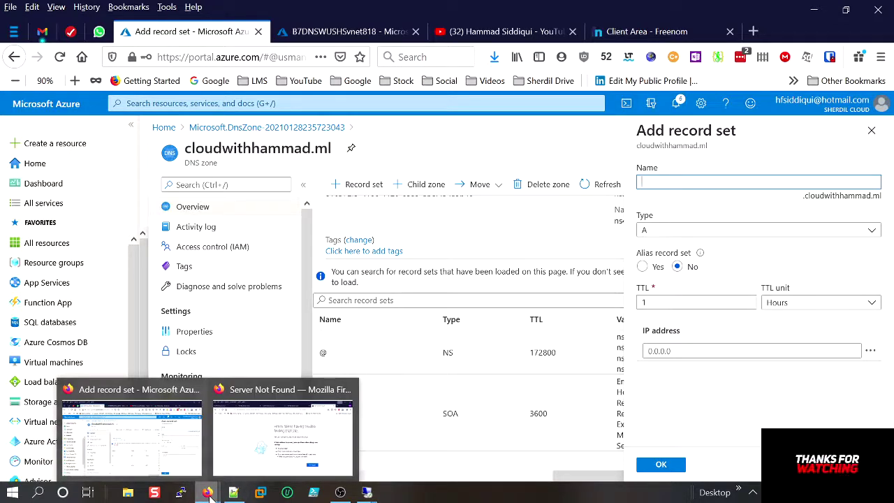
mouse_move(366, 493)
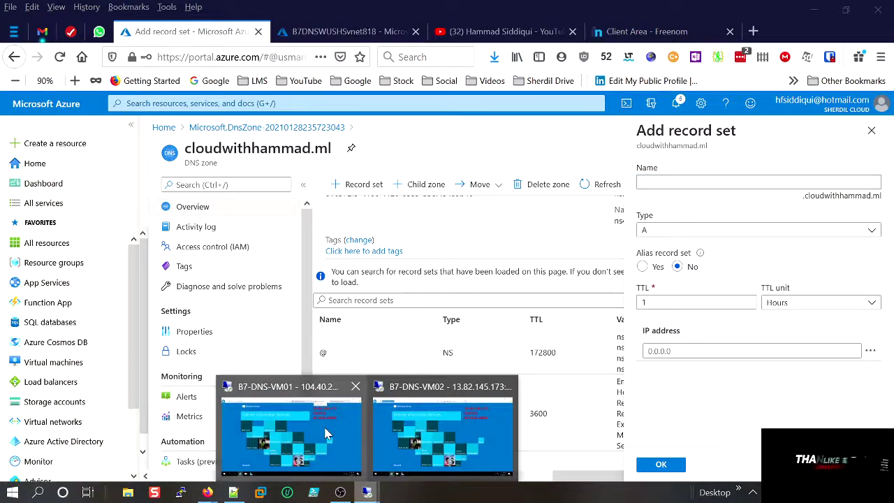
click(326, 433)
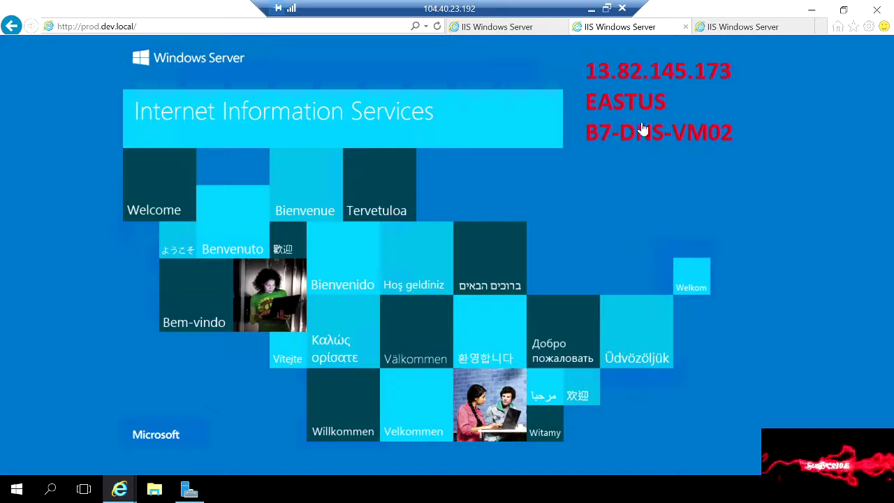
click(591, 12)
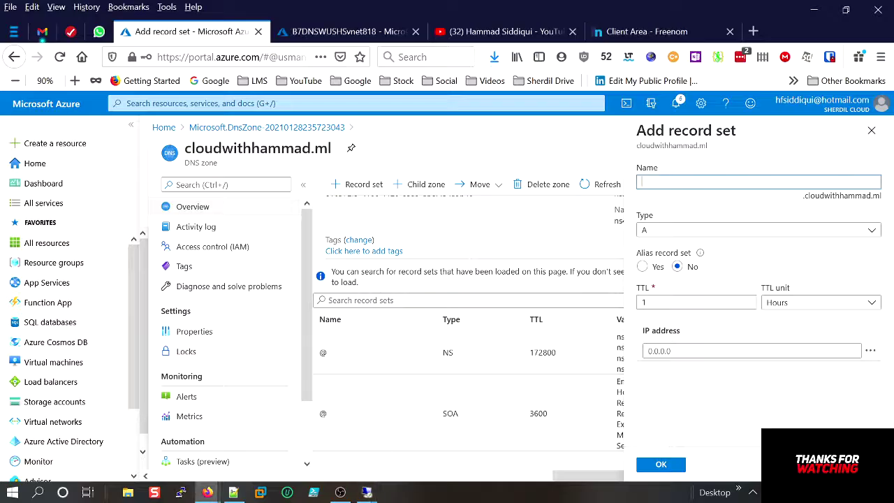
mouse_move(368, 493)
click(436, 395)
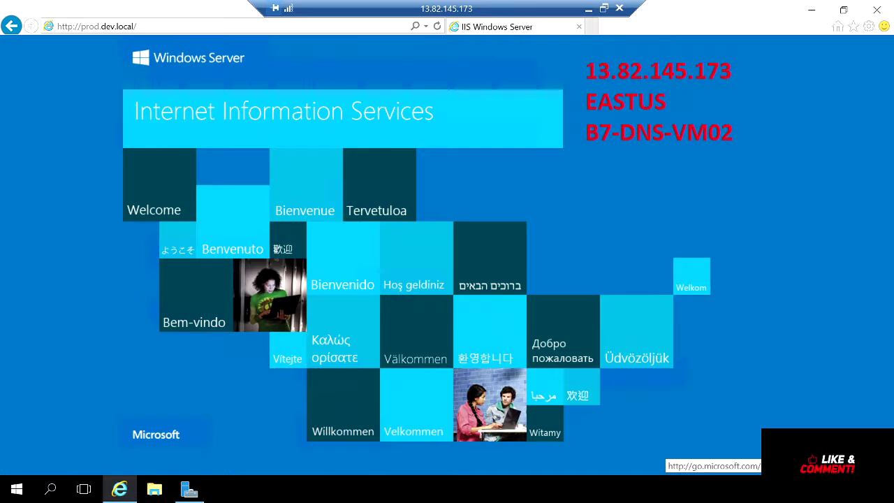
click(589, 9)
mouse_move(370, 494)
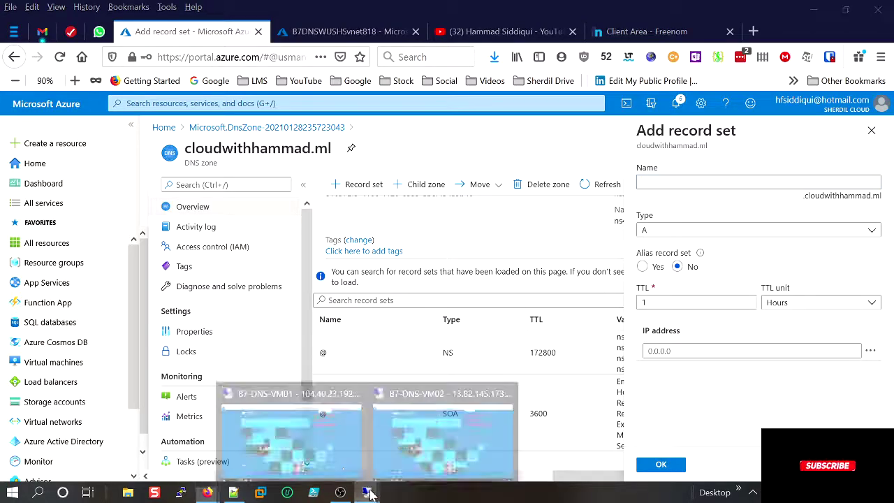
mouse_move(329, 457)
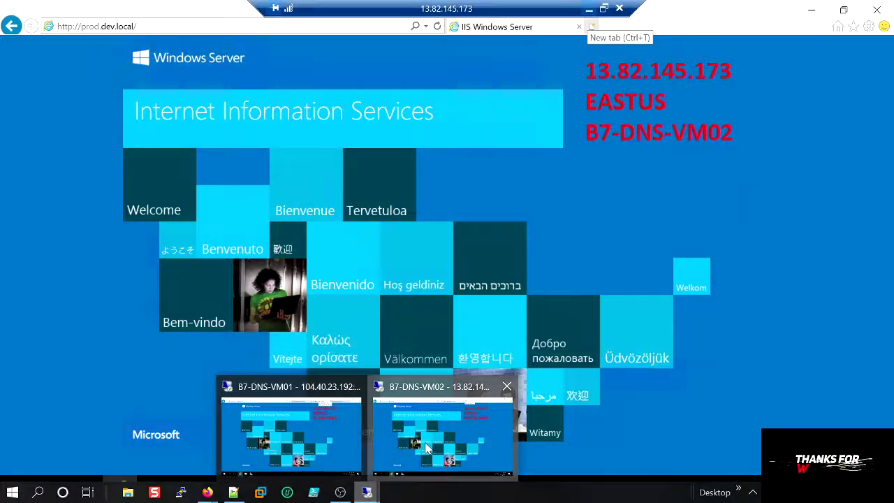
In VM02's Internet Explorer, load test.dev.local to show VM01's IIS page, then minimize the session.
click(384, 446)
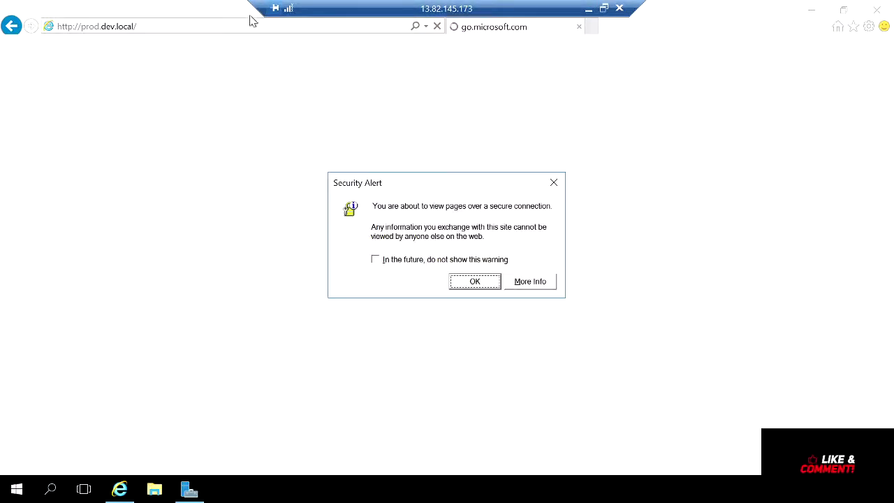
click(477, 283)
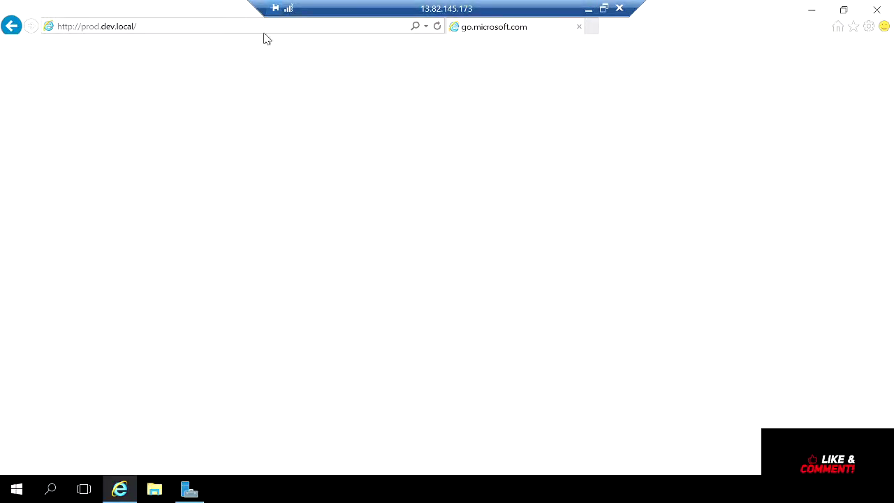
click(140, 28)
text(t)
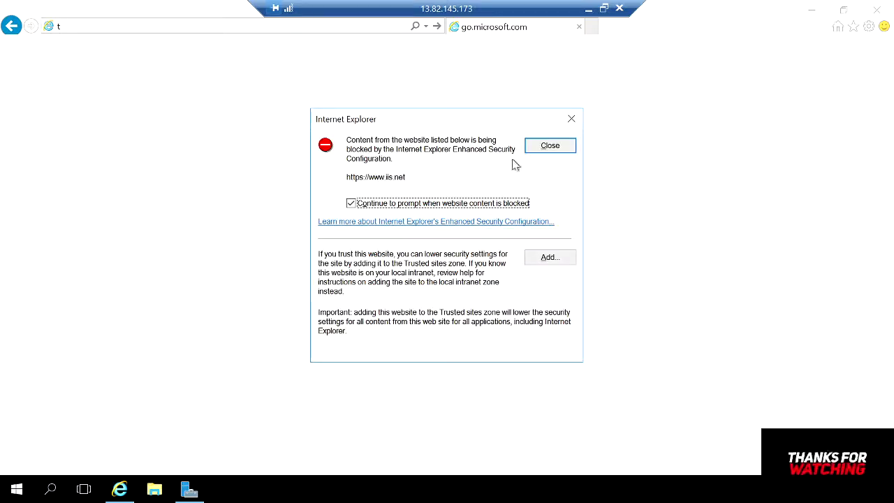
click(538, 149)
click(266, 32)
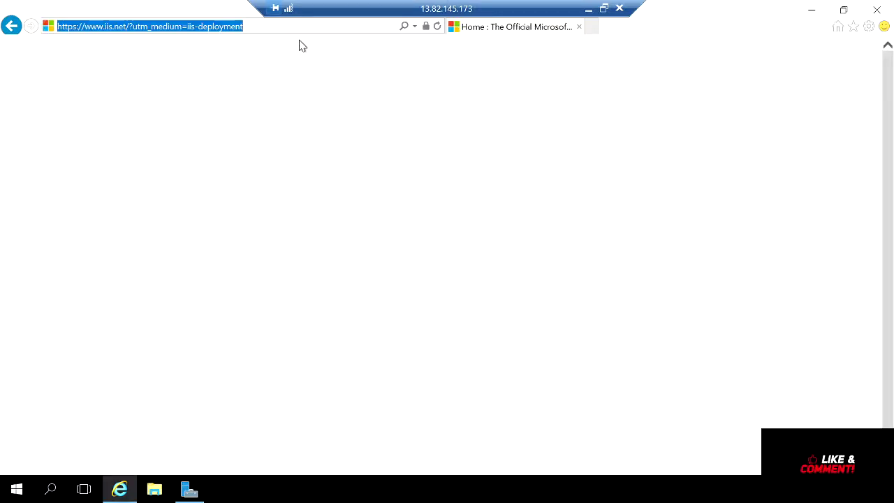
text(test)
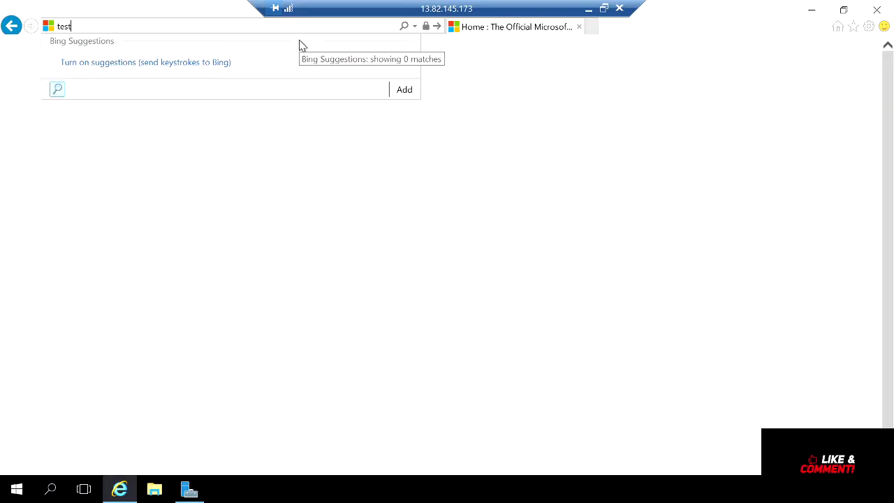
text(.dev.local)
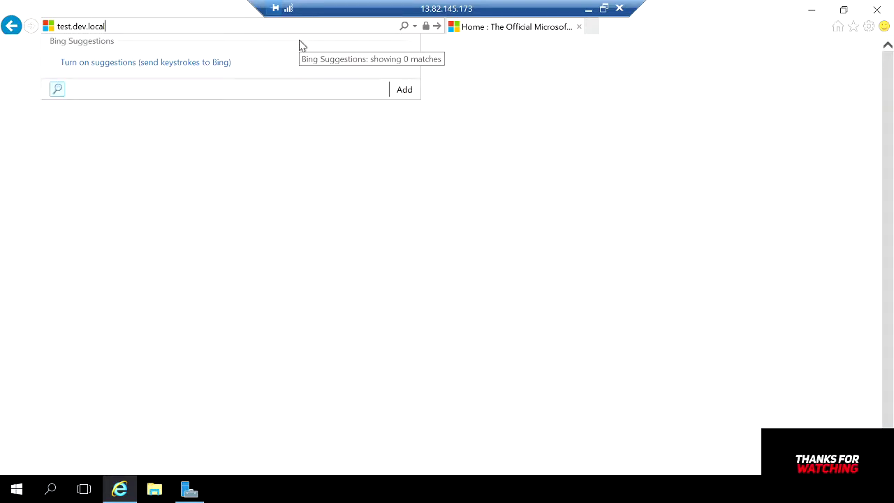
key(Return)
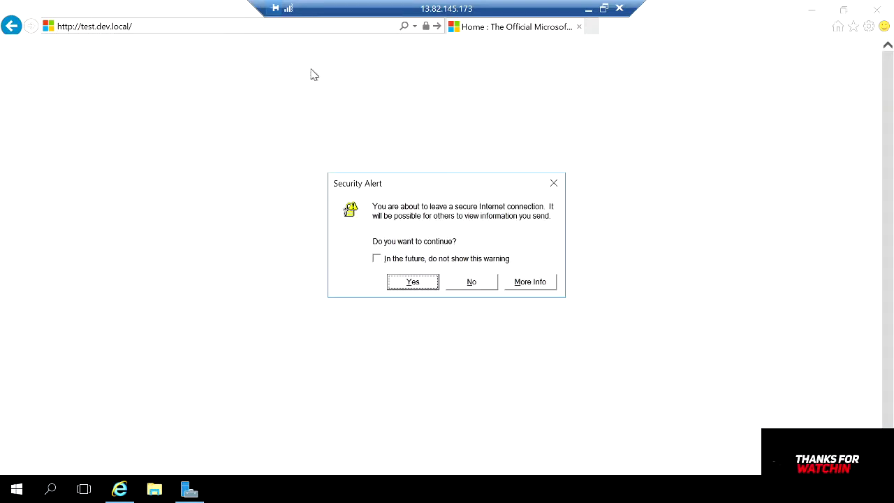
click(413, 283)
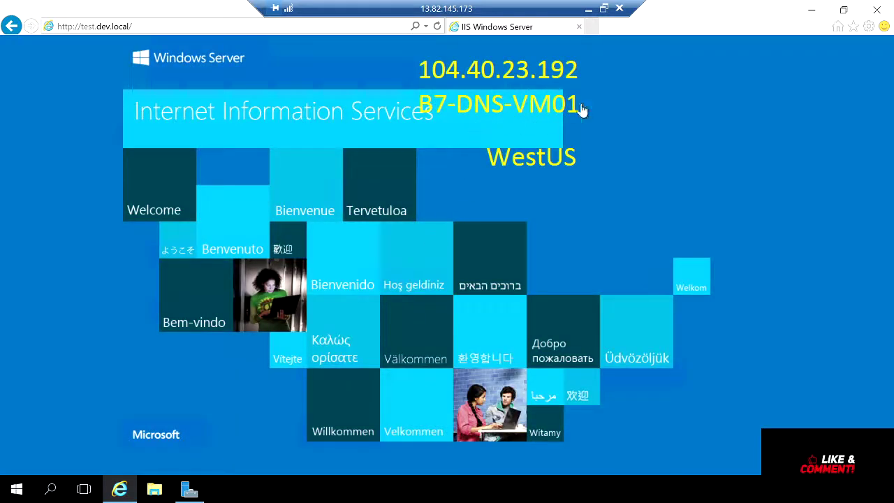
click(589, 9)
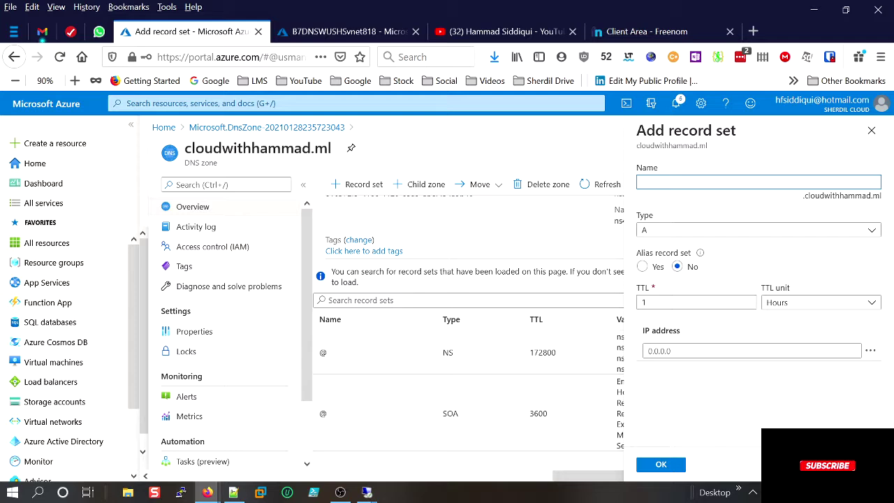
Name the new record set 'test' and resize the remote session window beside the portal.
text(test)
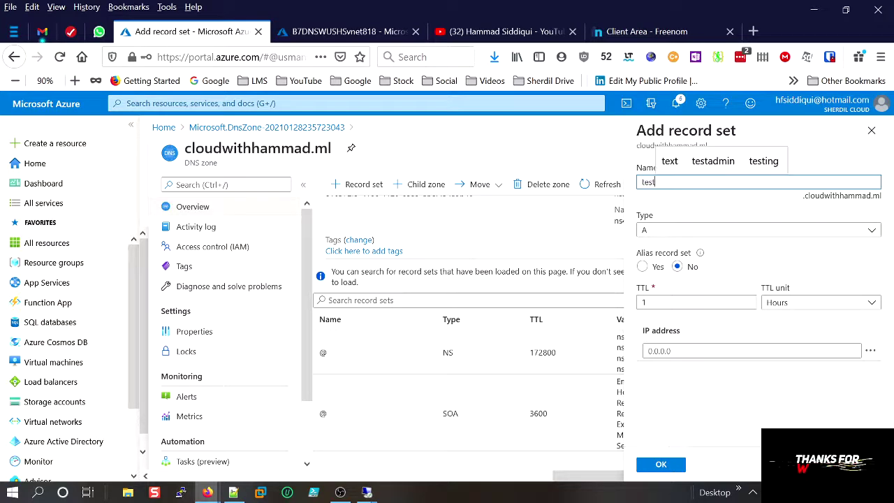
click(697, 355)
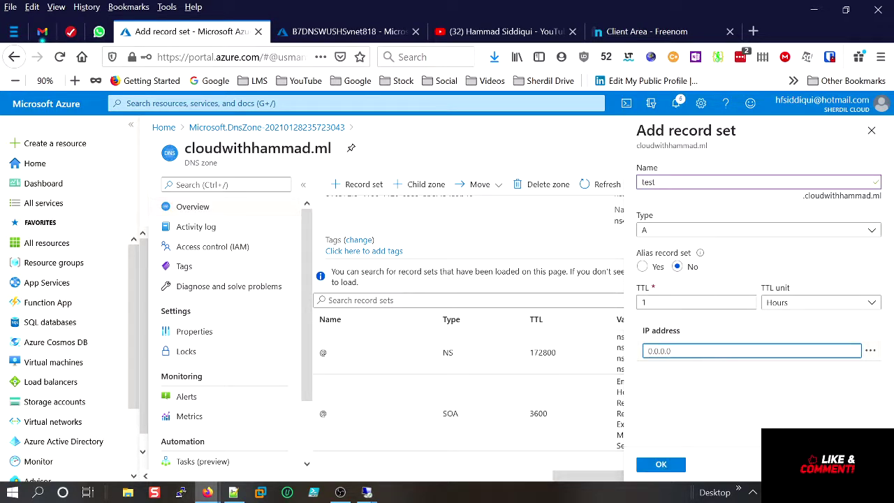
mouse_move(366, 492)
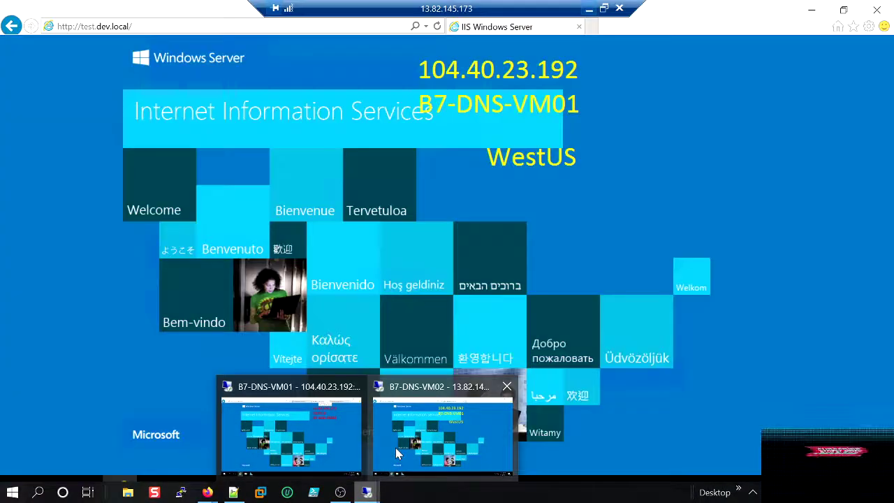
click(396, 453)
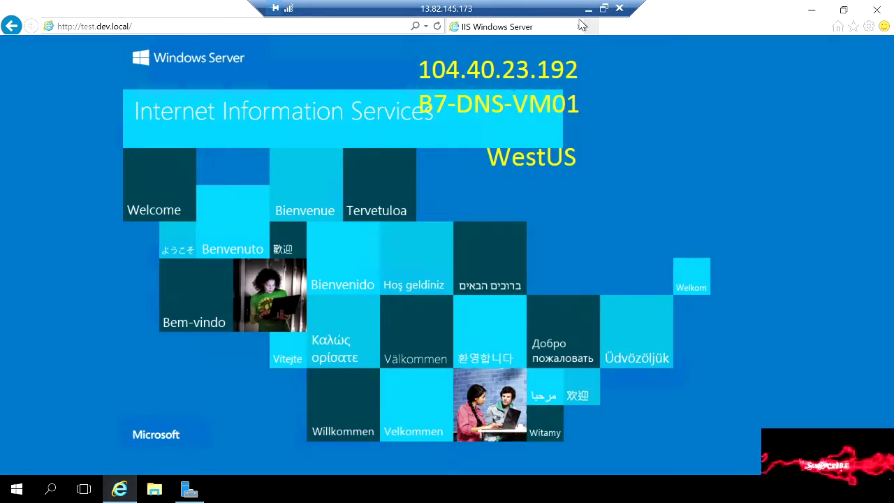
click(604, 8)
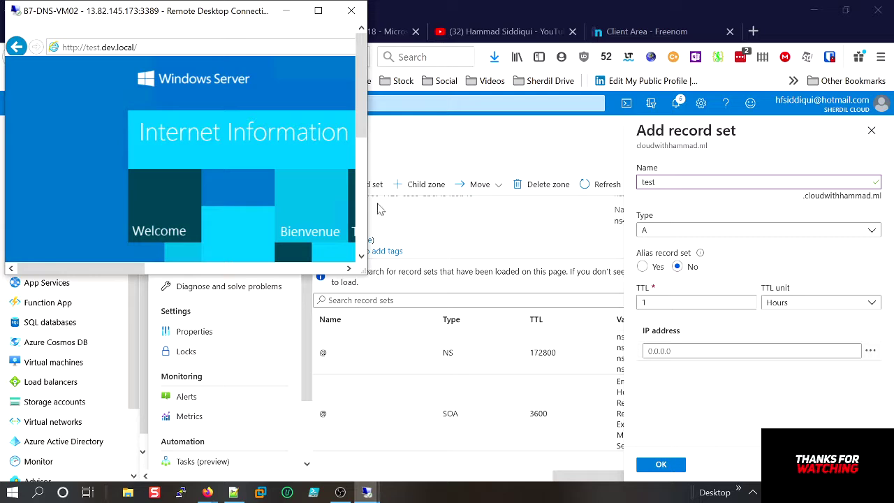
drag(368, 204, 559, 207)
click(614, 210)
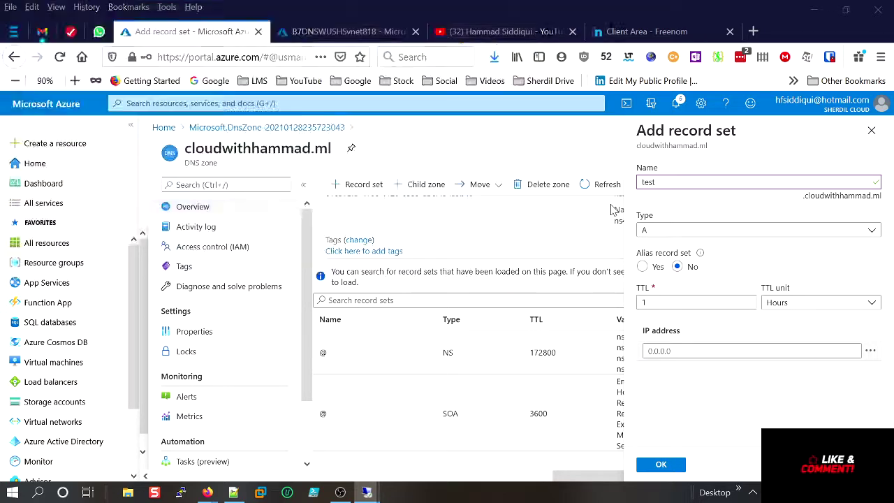
Enter IP address 104.40.23.192, checked against the remote IIS page, and create the test A record.
mouse_move(383, 482)
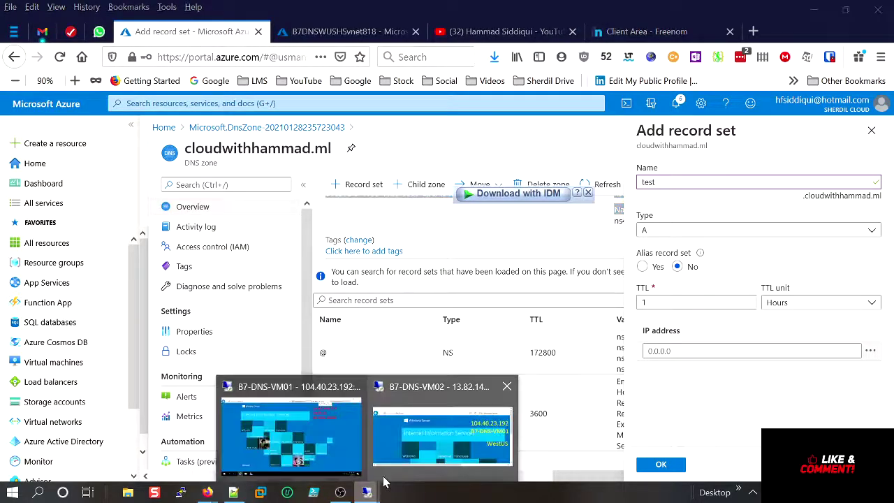
click(424, 434)
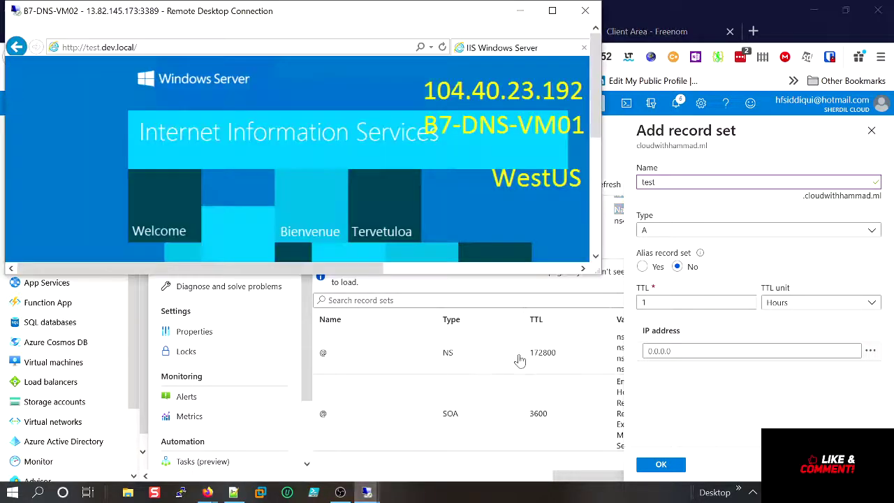
click(691, 350)
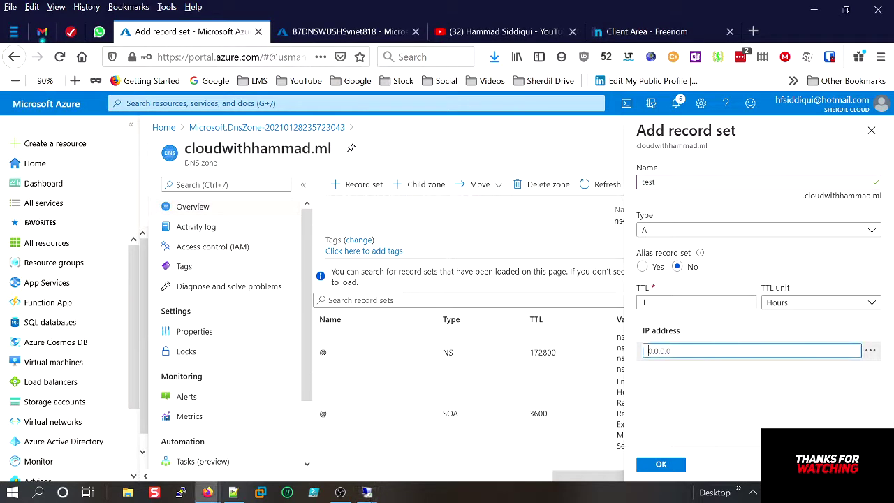
text(104)
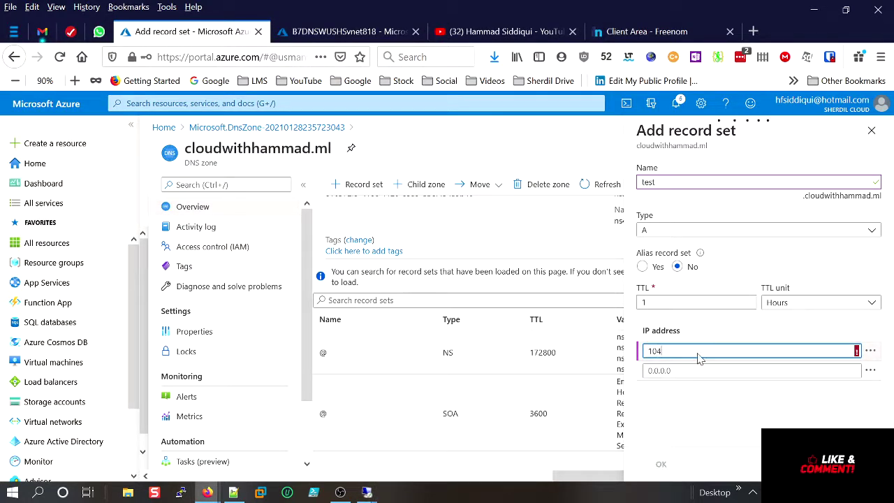
text(.40.23)
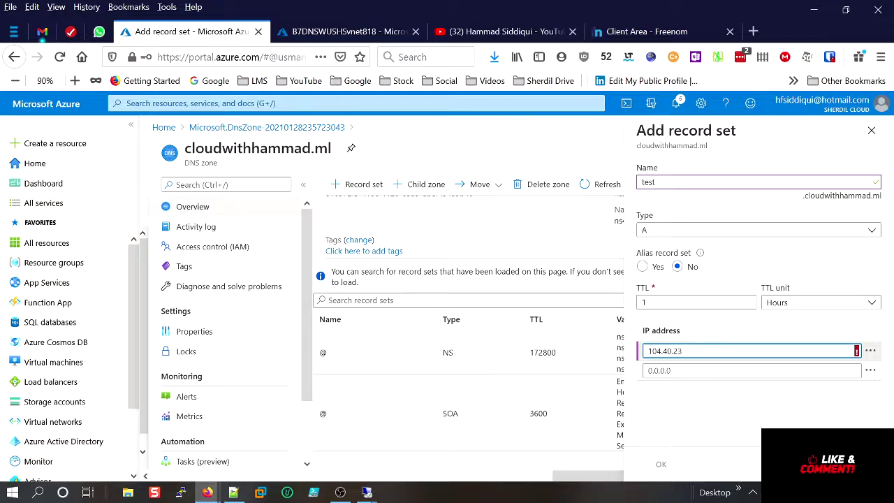
mouse_move(371, 492)
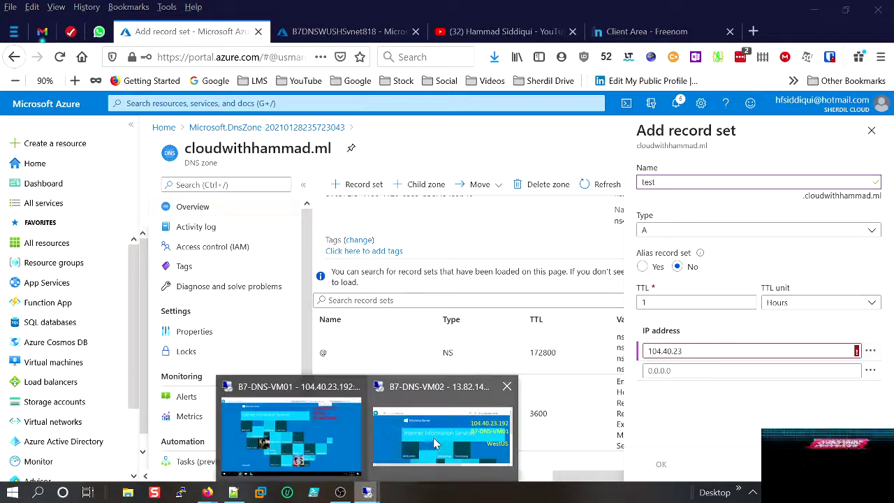
click(435, 443)
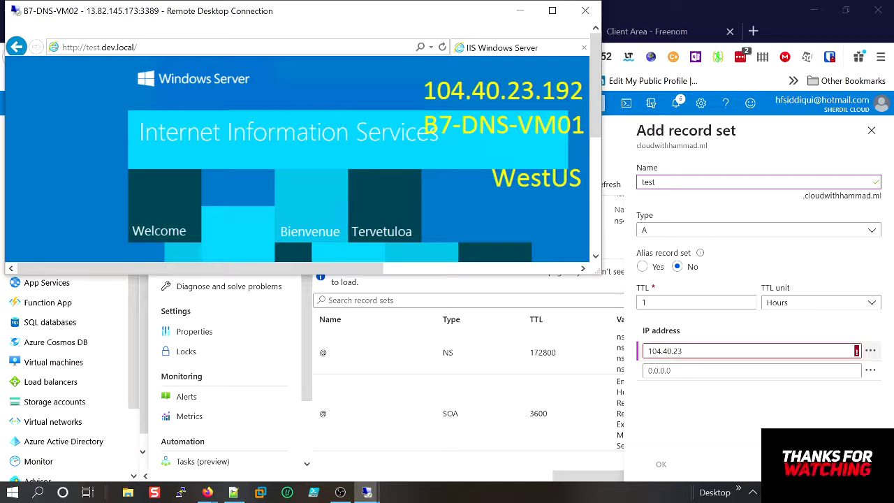
click(683, 351)
text(.)
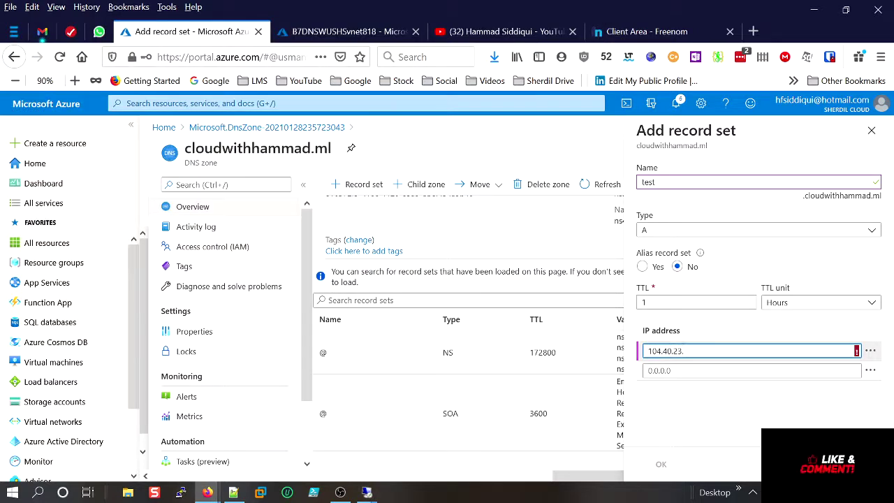
text(192)
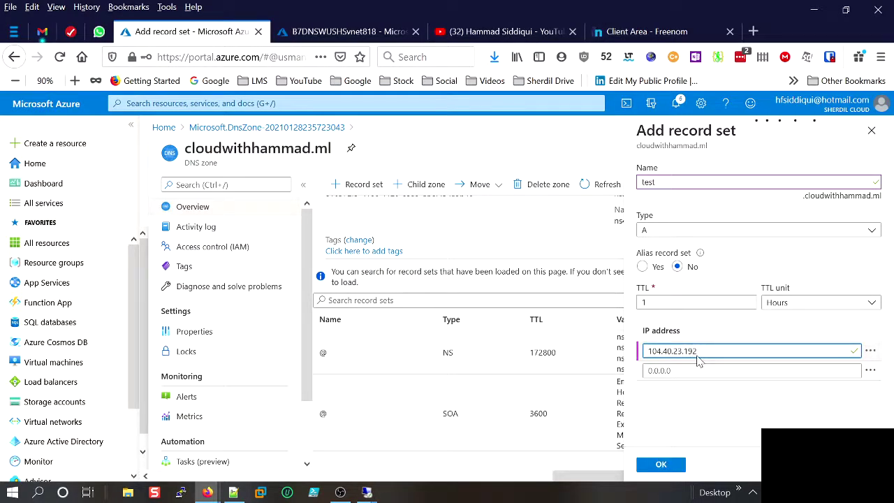
click(661, 465)
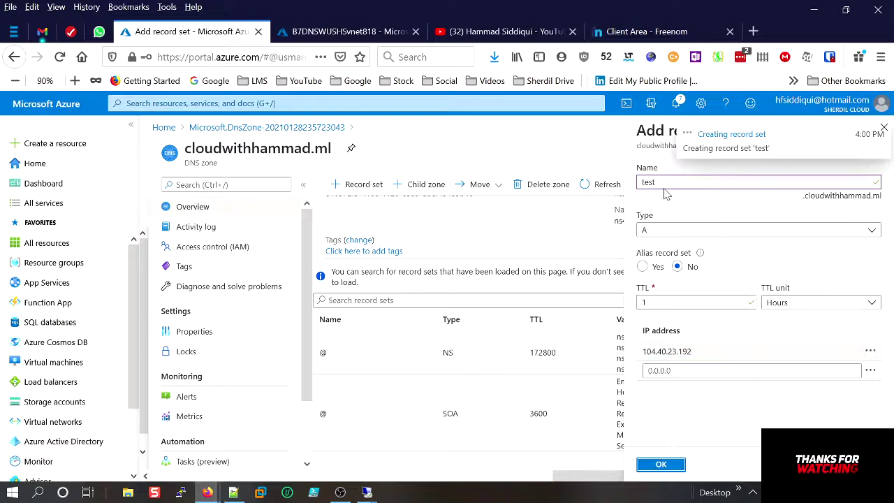
Confirm A record test → 104.40.23.192 (TTL 3600) is listed, then start another record set.
drag(638, 475, 667, 469)
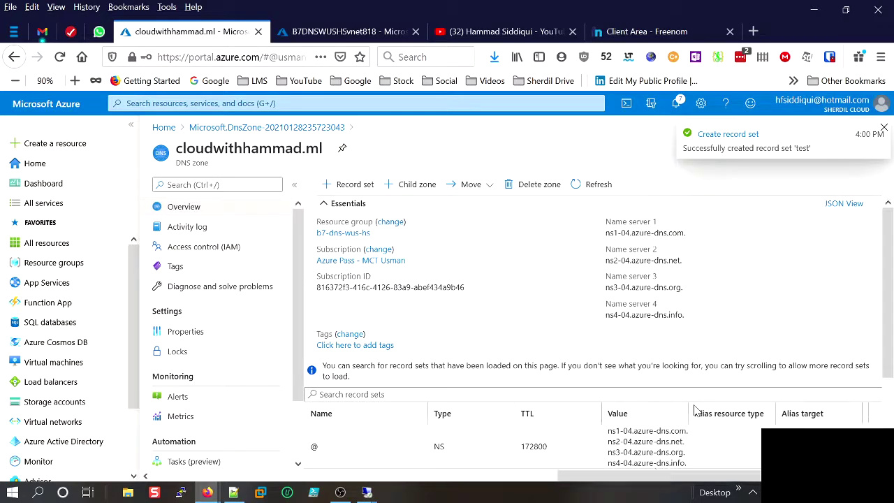
scroll(695, 409, down, 3)
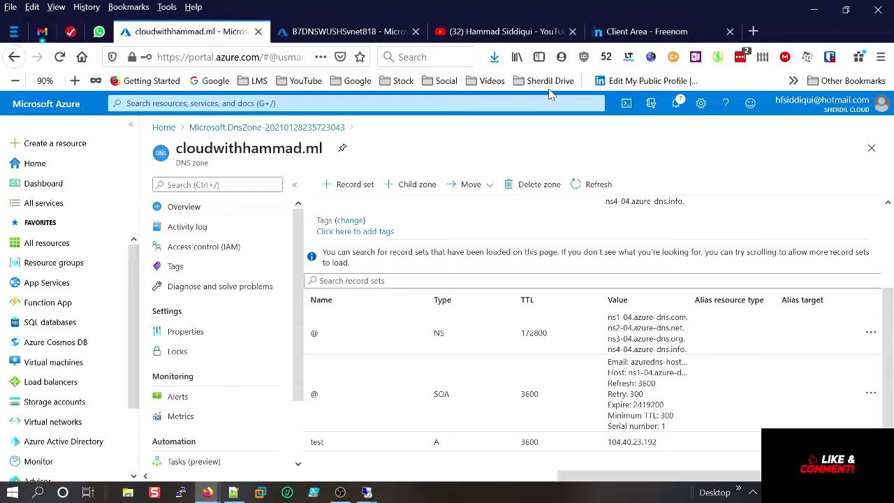
click(348, 185)
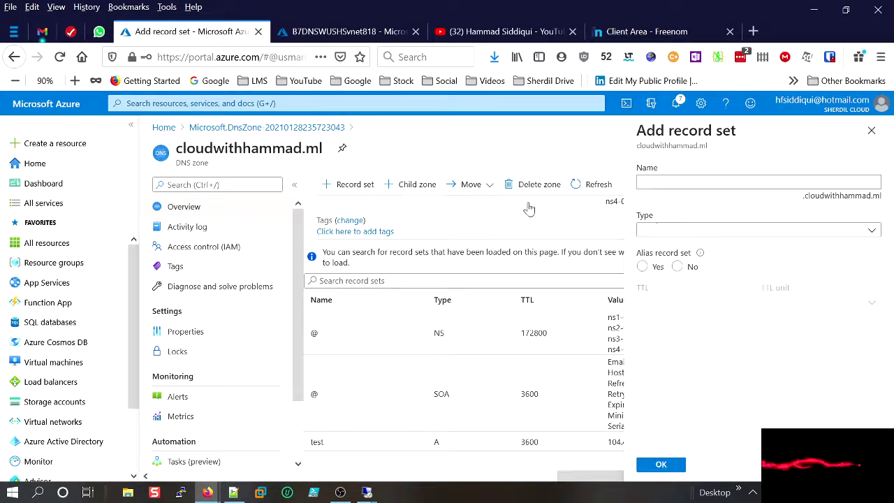
Name the record set 'prod' and arrange the VM02 session to show its IIS page and IP.
text(prod)
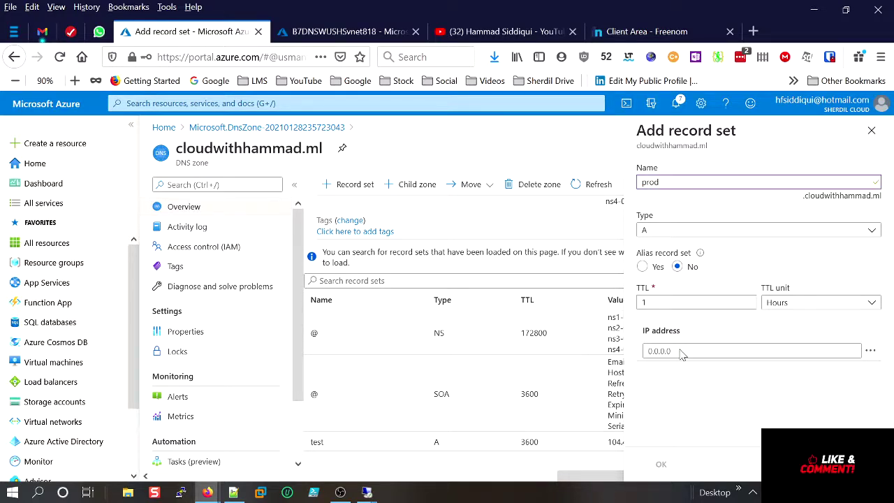
mouse_move(366, 492)
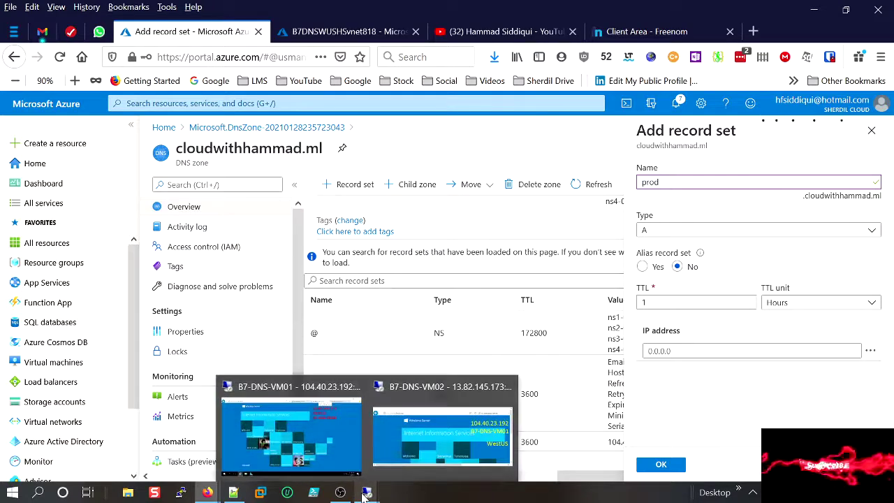
click(343, 455)
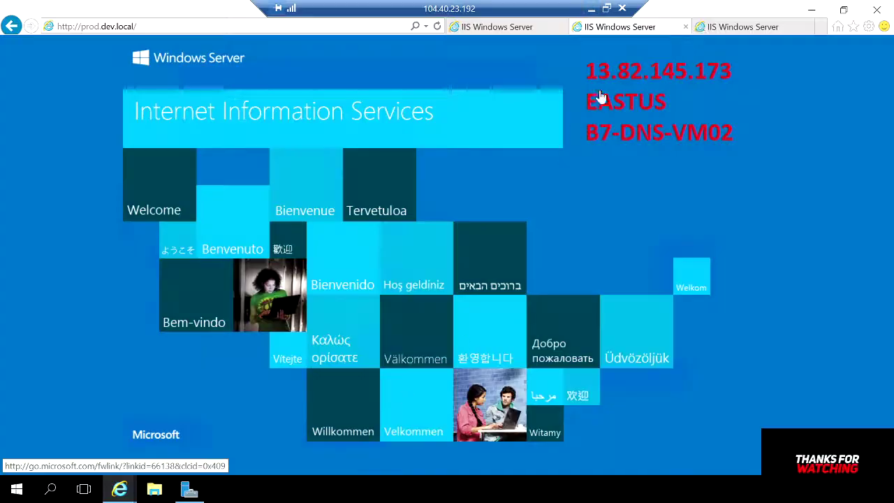
click(844, 8)
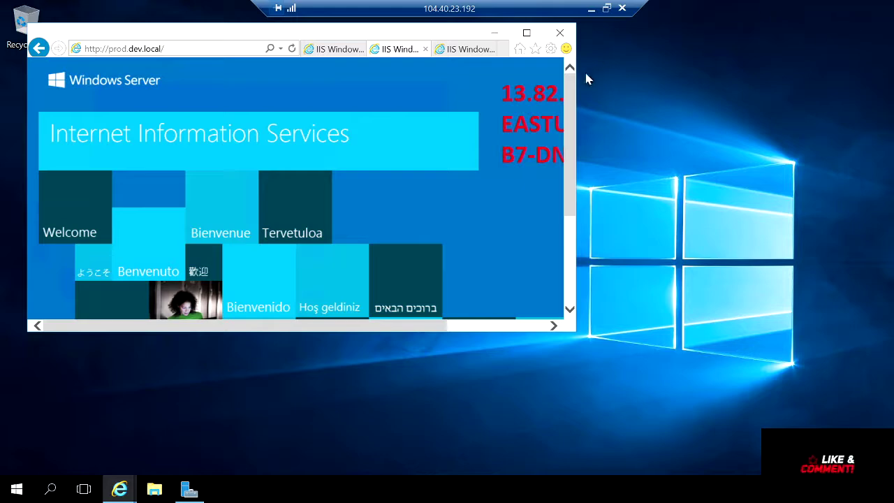
click(606, 8)
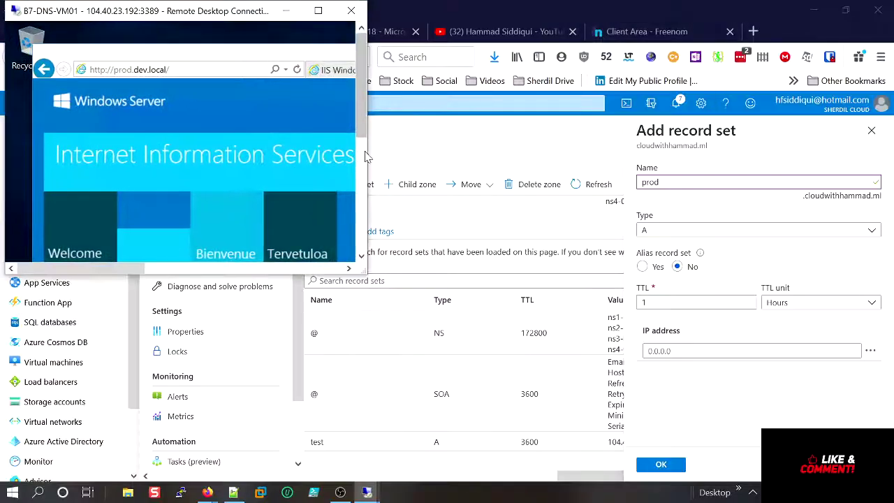
drag(373, 149, 615, 149)
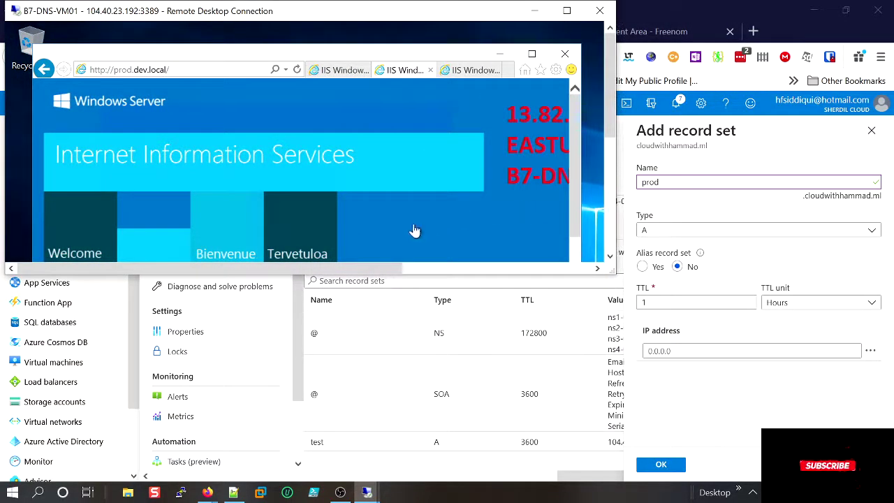
drag(375, 267, 470, 267)
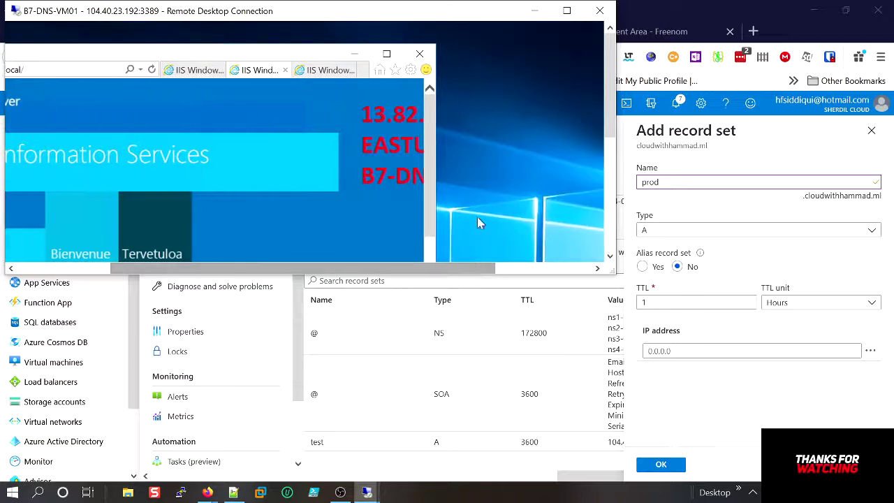
click(386, 53)
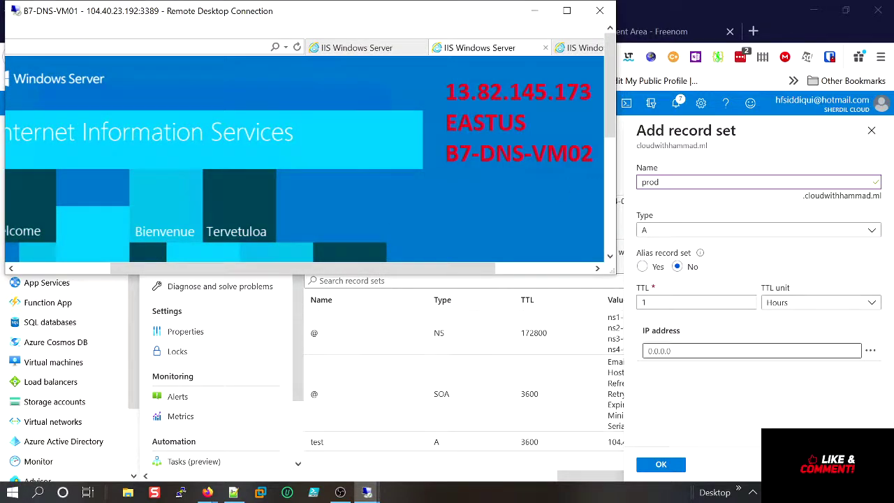
Enter IP address 13.82.145.173, keeping type A and 1-hour TTL, and create the prod record.
click(692, 351)
text(13.8)
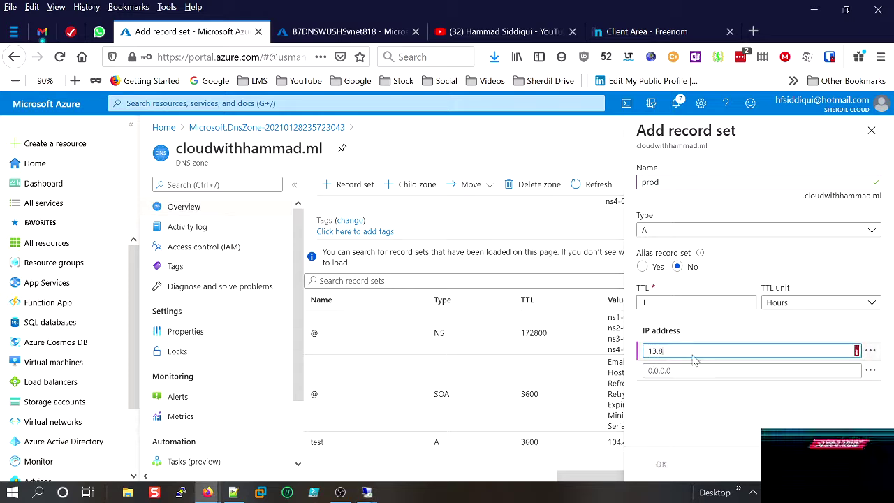
text(2.145)
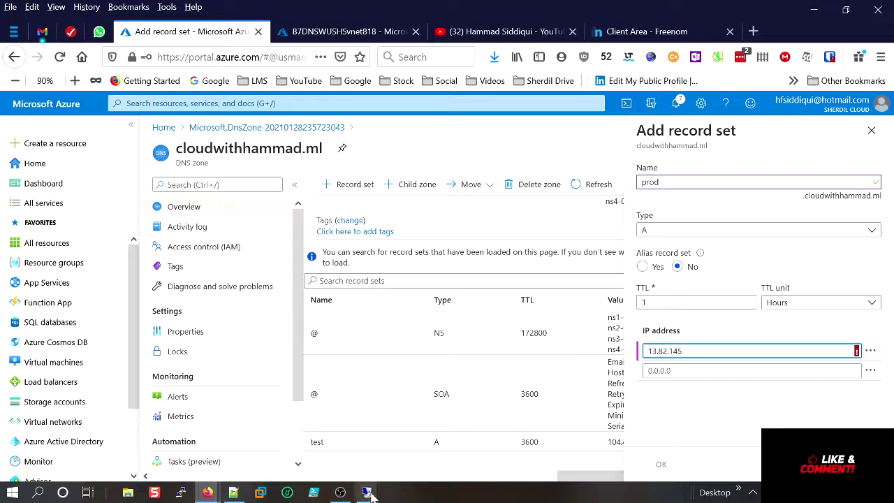
mouse_move(366, 493)
click(342, 461)
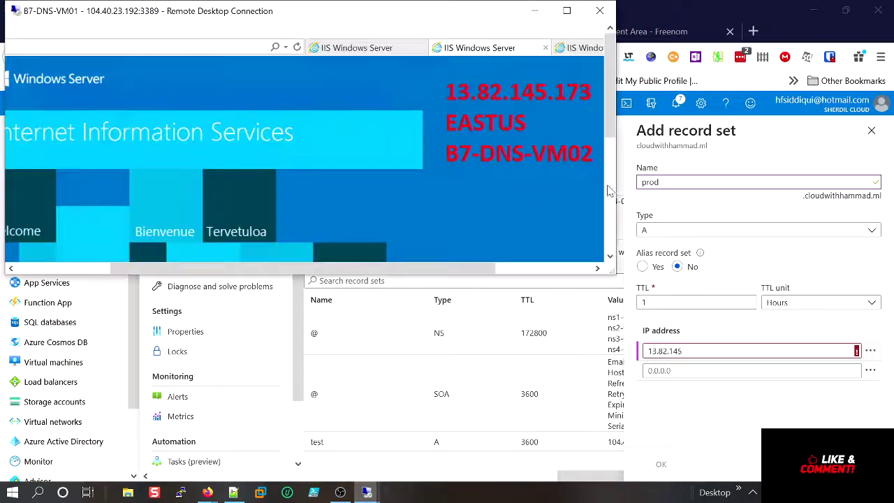
click(715, 351)
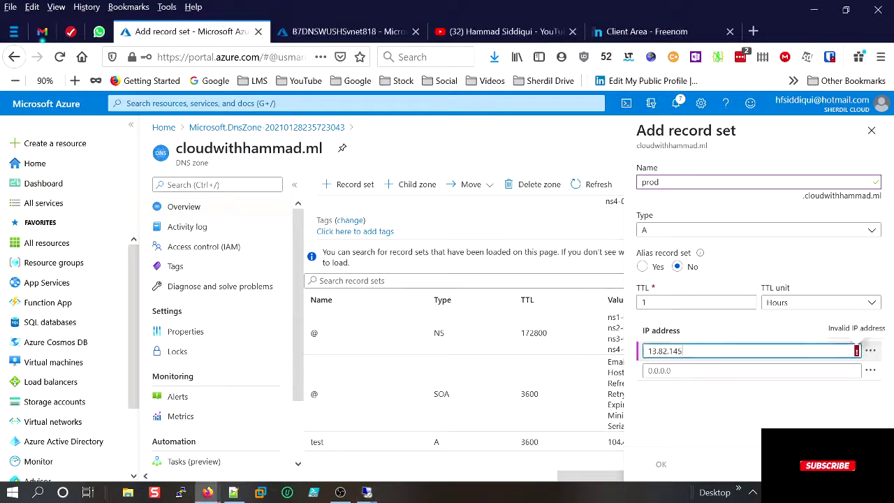
text(13.82.145.173)
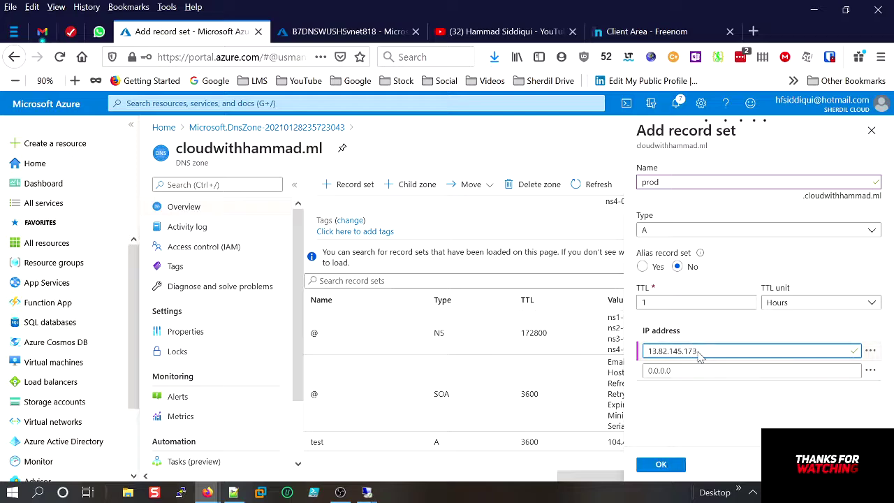
click(657, 463)
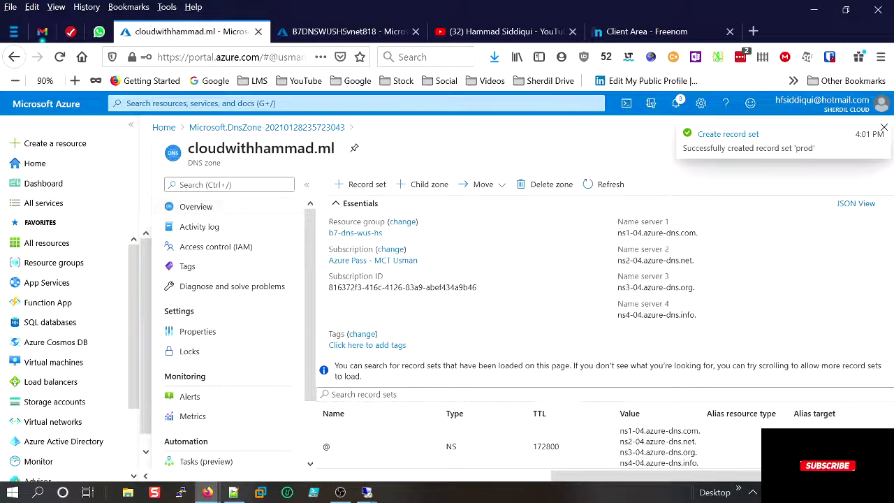
Copy the zone name cloudwithhammad.ml and switch to Firefox's Server Not Found window.
scroll(573, 454, down, 3)
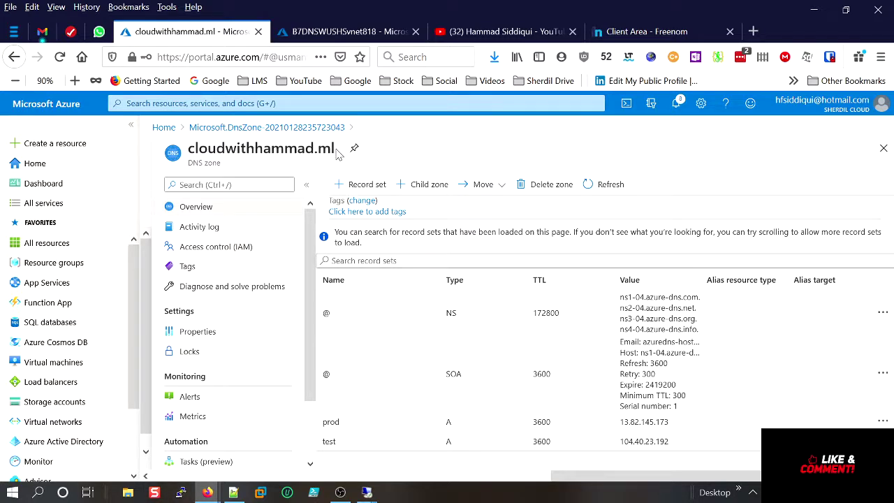
drag(338, 154, 183, 148)
right_click(213, 149)
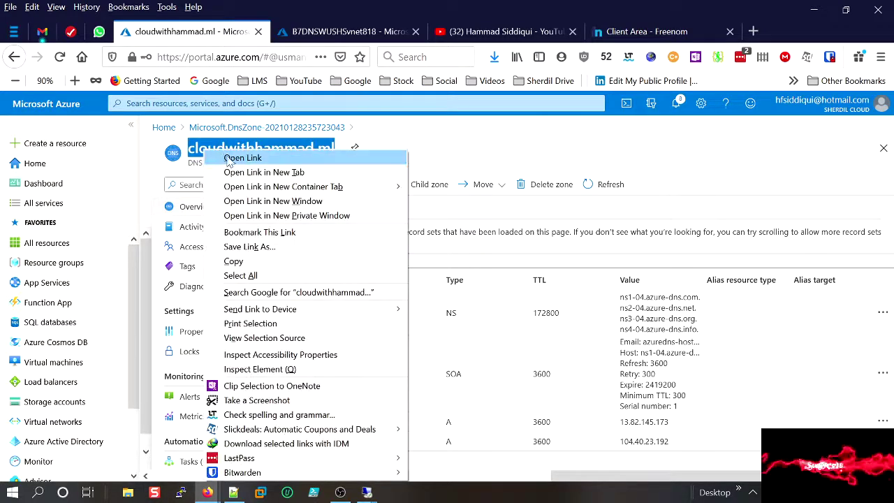
click(236, 259)
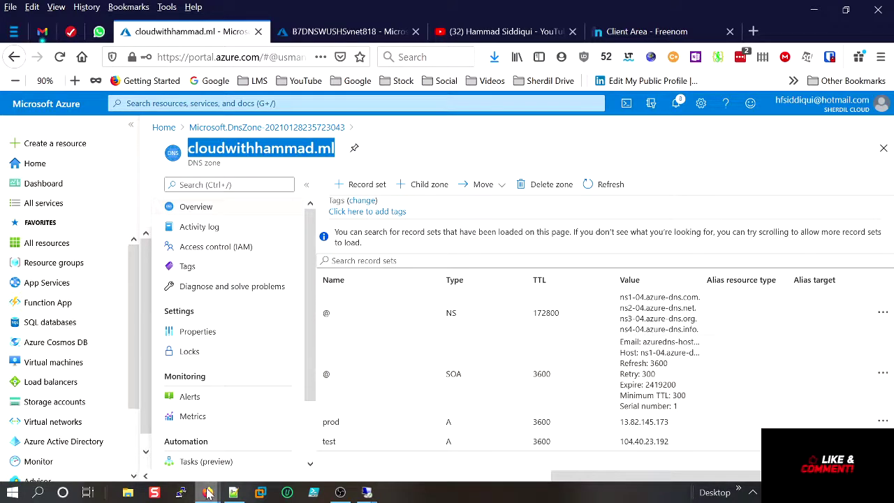
mouse_move(208, 493)
click(278, 413)
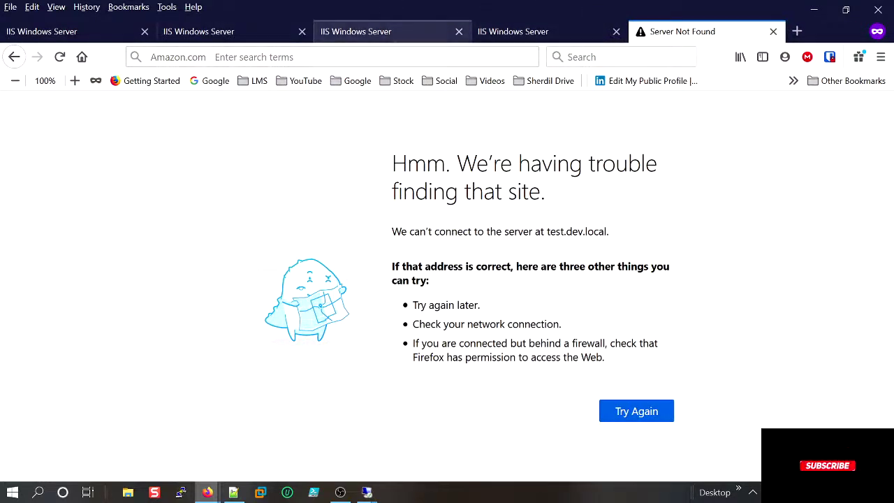
Browse to test.cloudwithhammad.ml, showing VM01's IIS page, and select its full address.
click(381, 57)
key(ctrl+v)
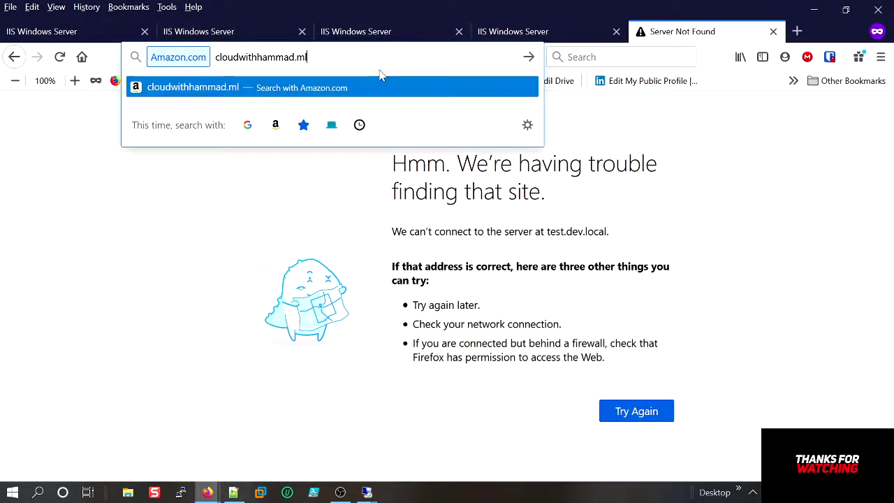
key(Return)
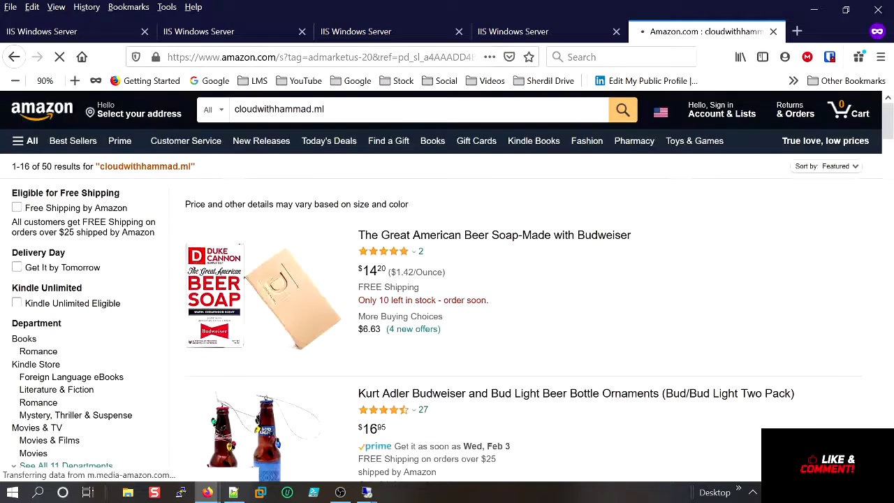
key(ctrl+l)
text(test)
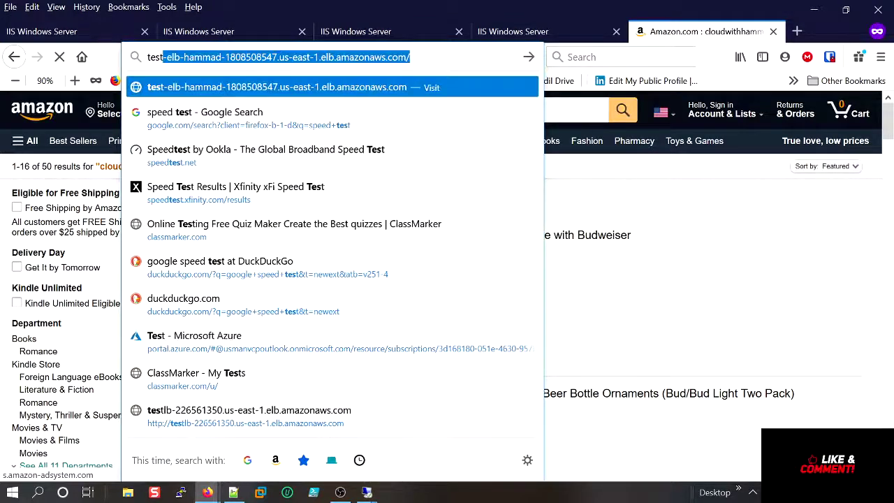
key(BackSpace)
text(.cl)
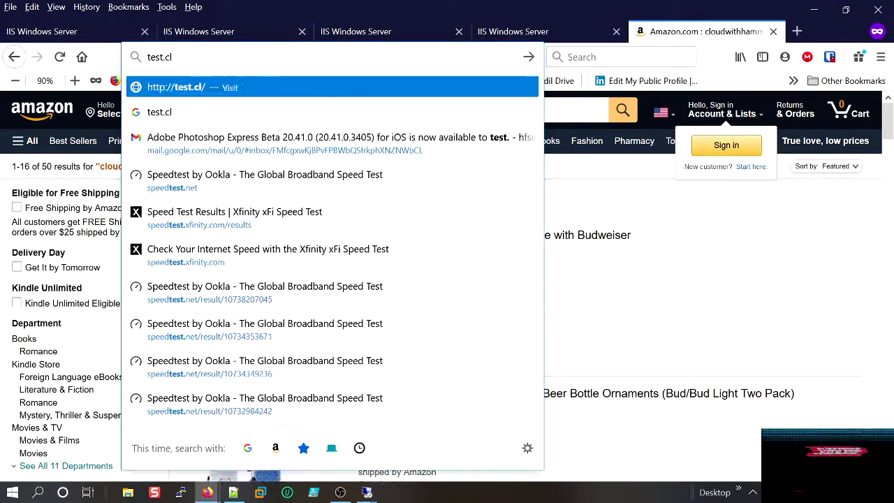
text(oudwithha)
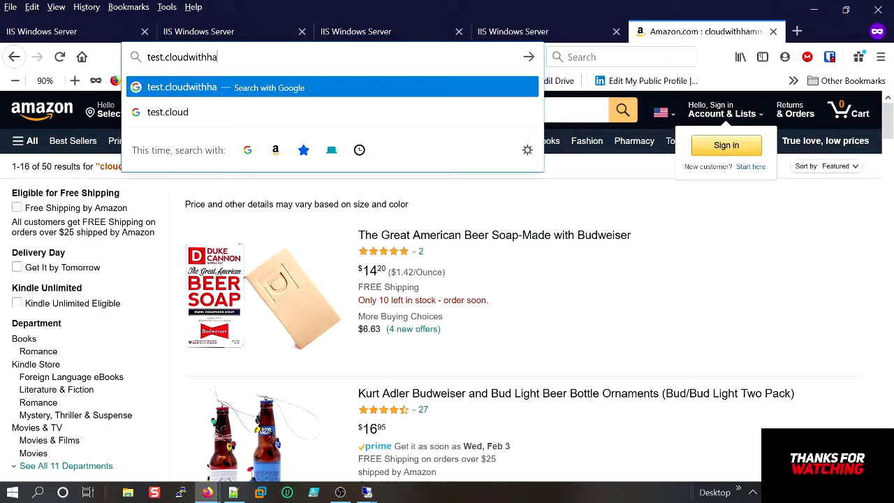
text(mmad.ml)
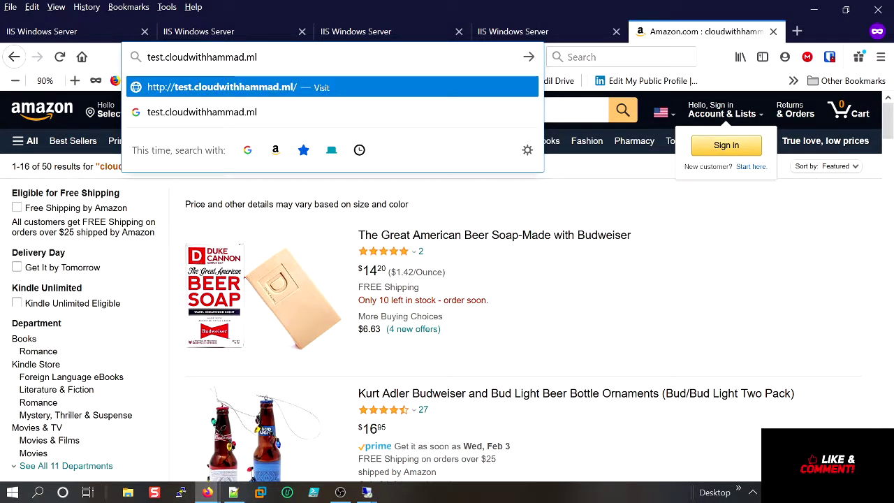
key(Return)
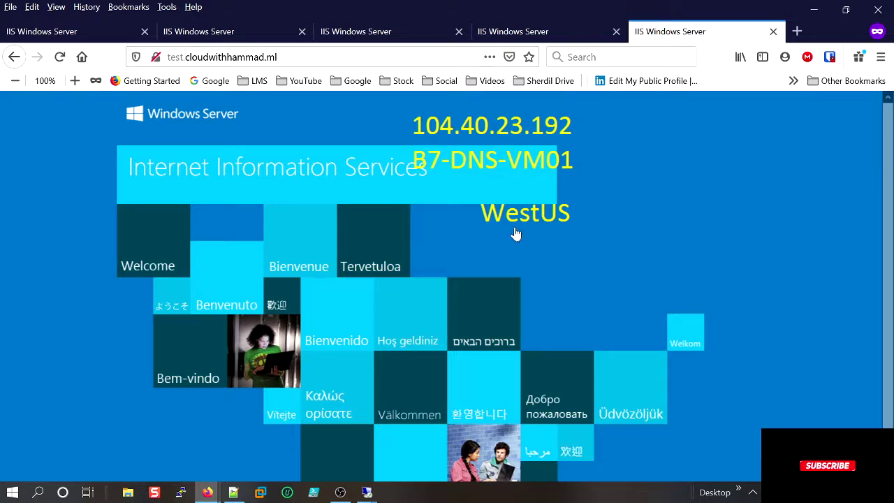
click(184, 57)
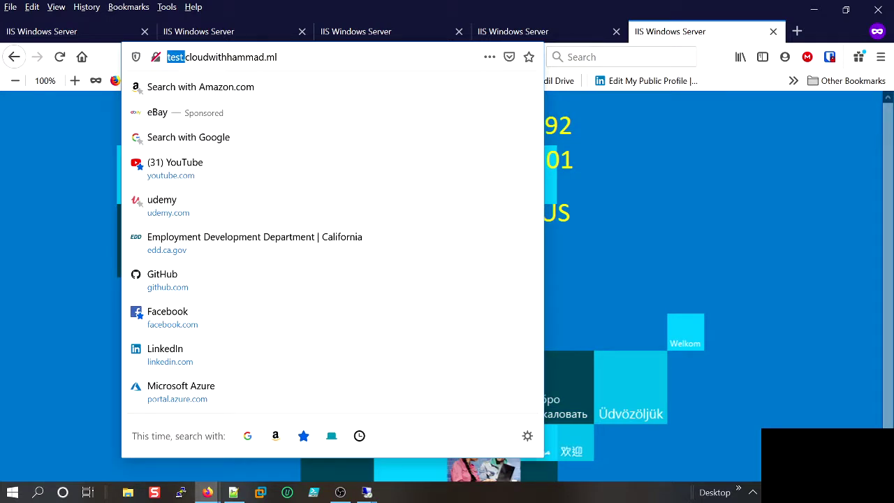
drag(281, 57, 146, 53)
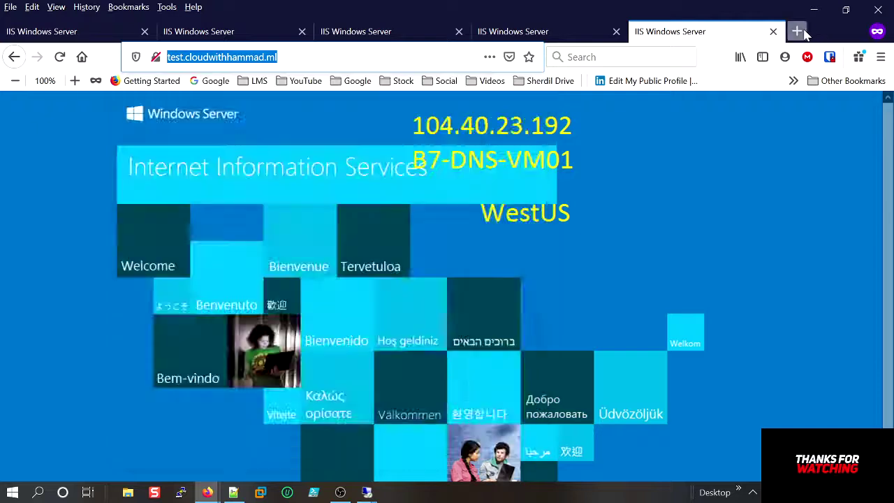
click(797, 31)
Load prod.cloudwithhammad.ml in a new private tab to see the EASTUS IIS page.
key(ctrl+v)
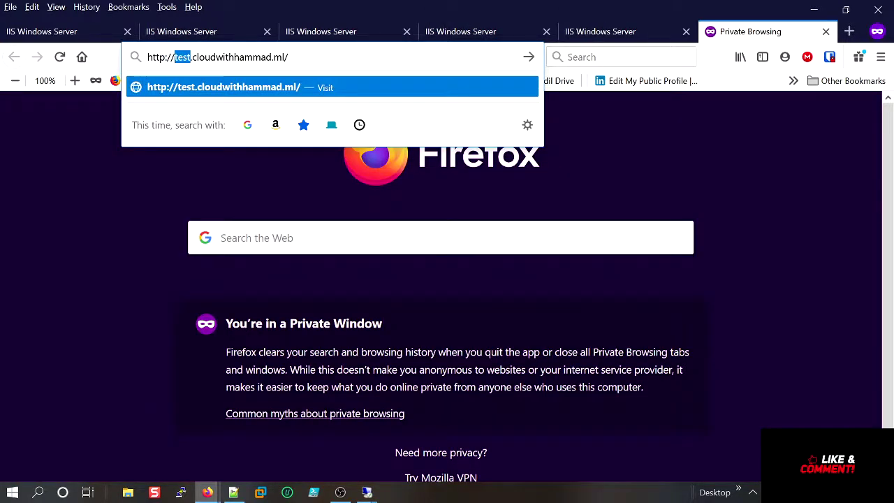
text(pro)
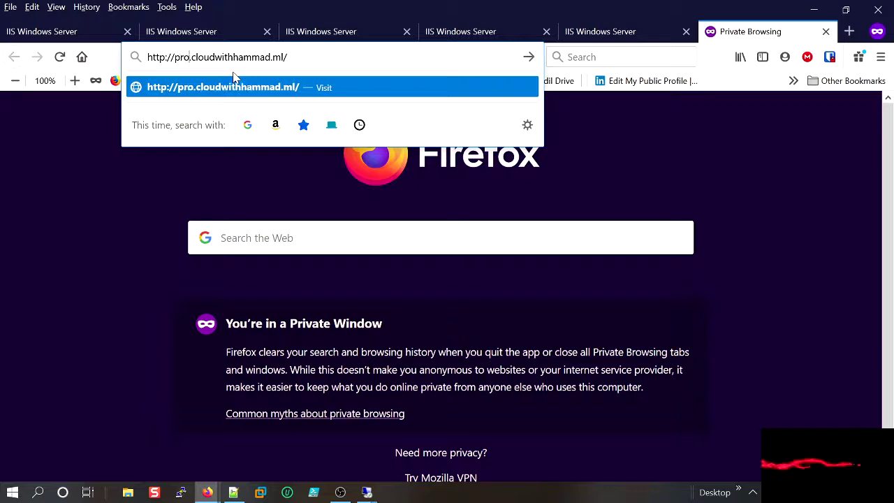
text(d)
key(BackSpace)
text(d)
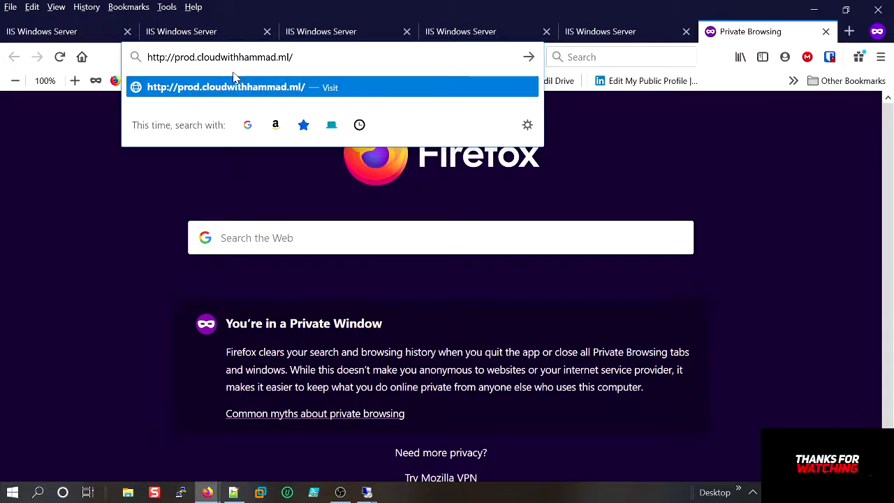
key(Return)
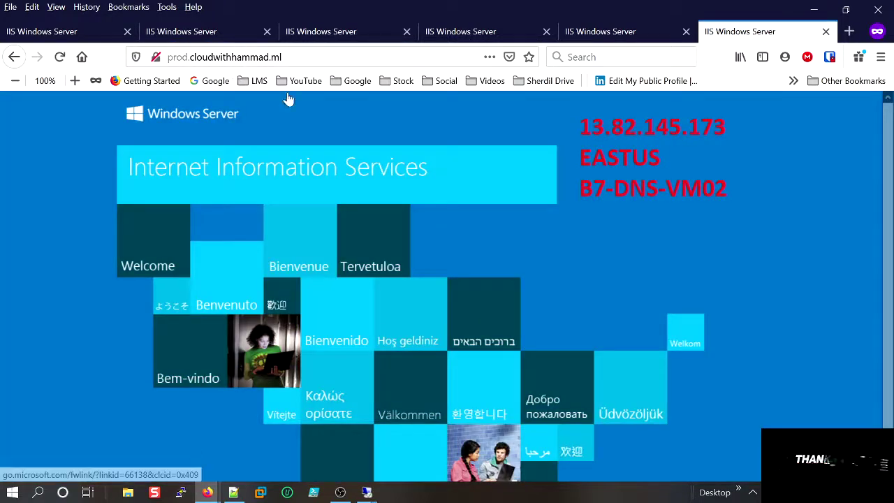
drag(283, 57, 226, 56)
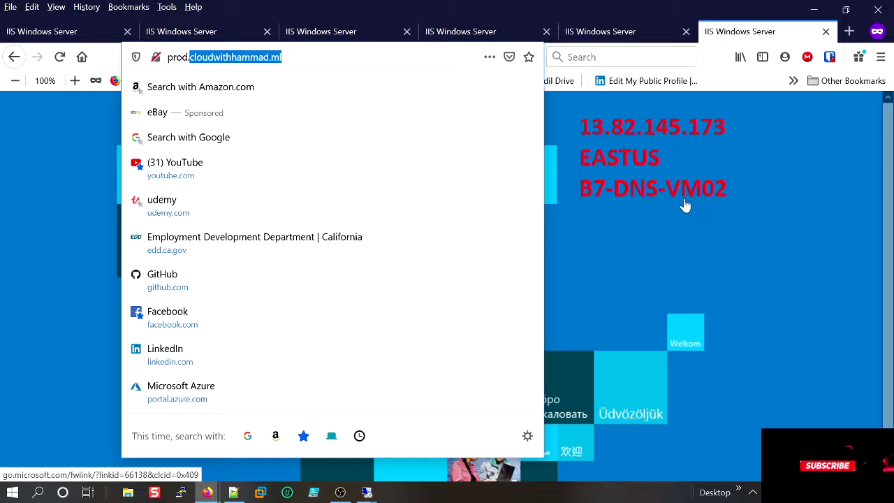
click(12, 184)
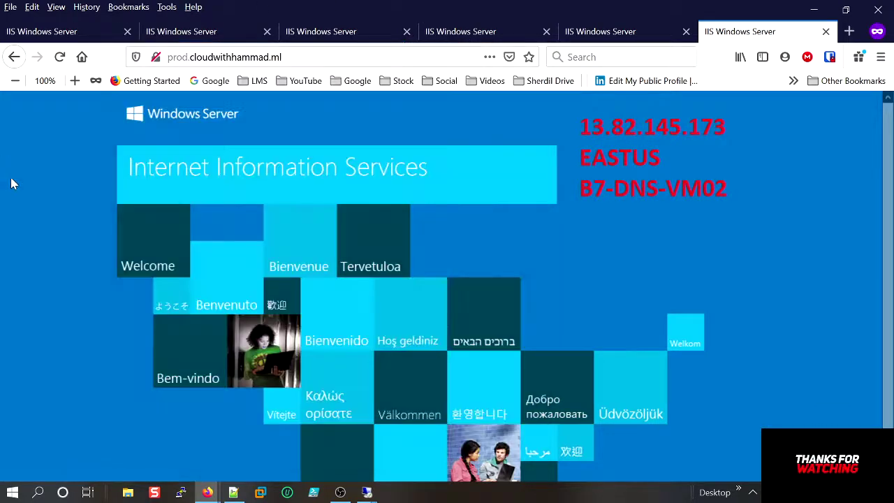
mouse_move(208, 492)
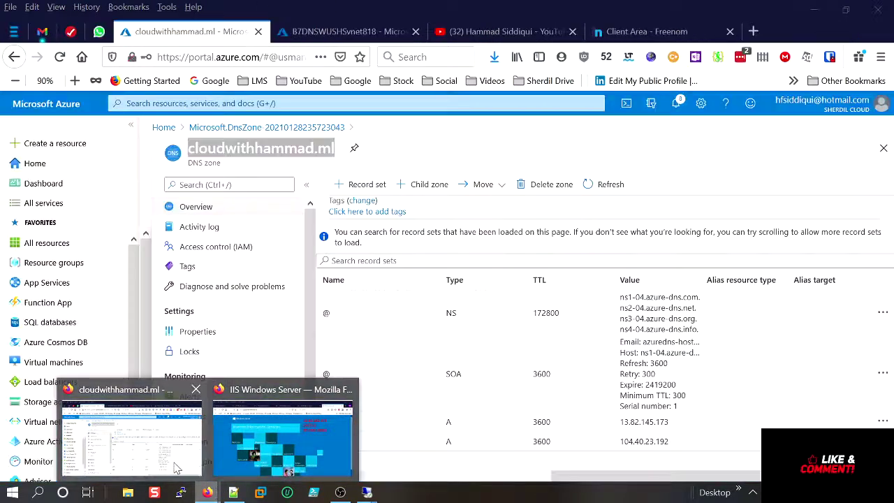
click(177, 468)
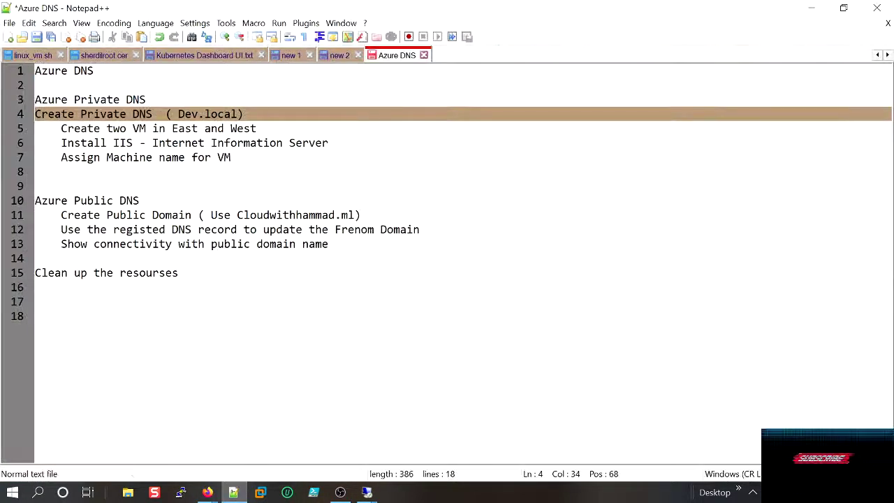
Add a 'peering two vns' line after step 7 of the Azure Private DNS notes.
key(Down)
key(Down)
key(Down)
drag(231, 157, 23, 105)
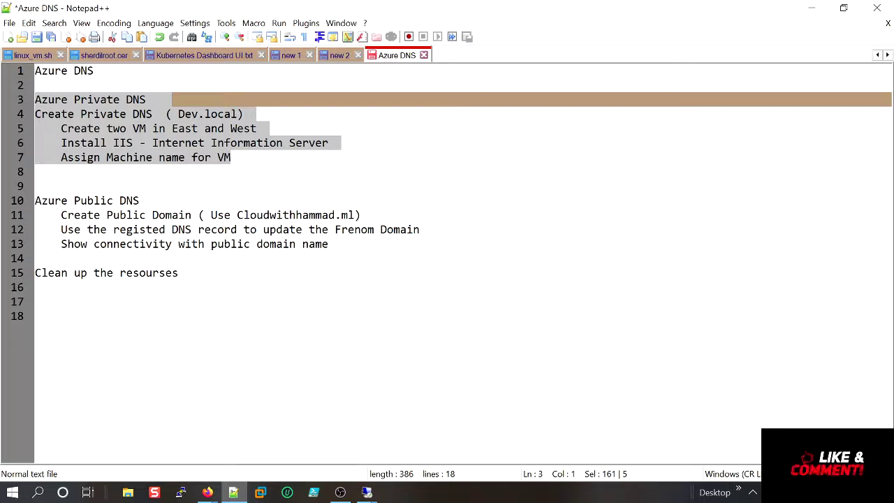
click(61, 172)
drag(61, 171, 38, 100)
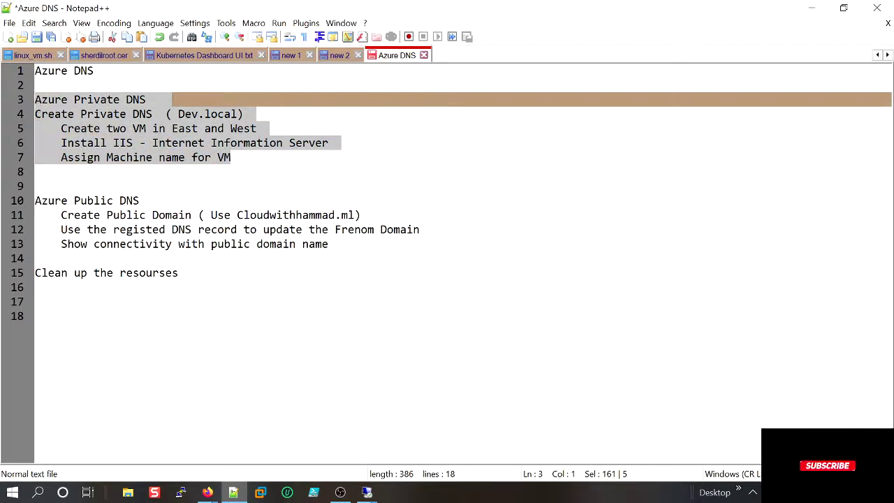
key(Right)
key(Return)
key(Return)
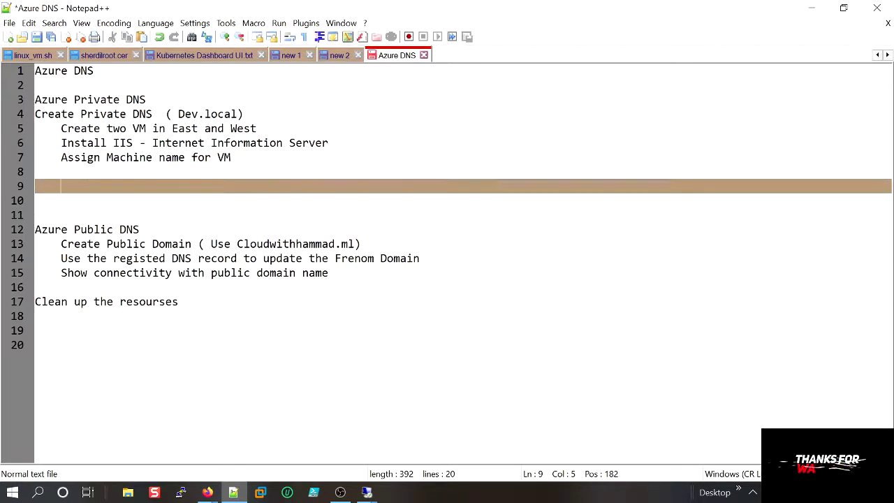
text(peerin)
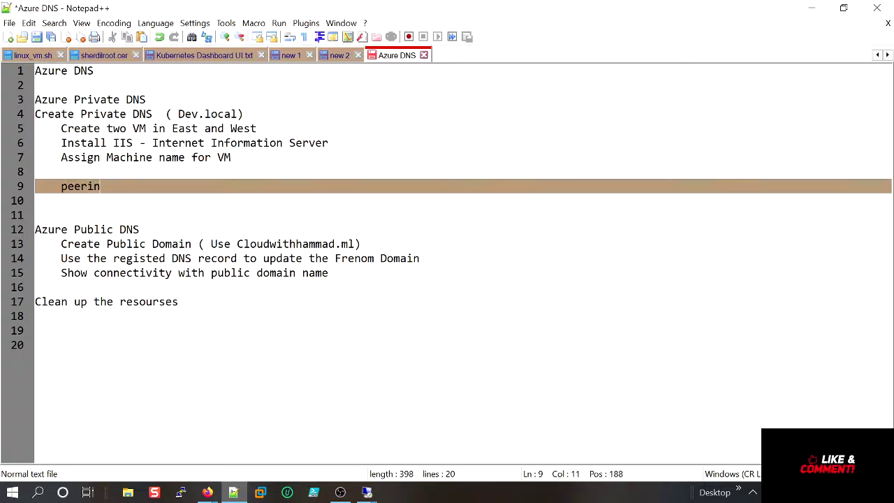
text(g two vns)
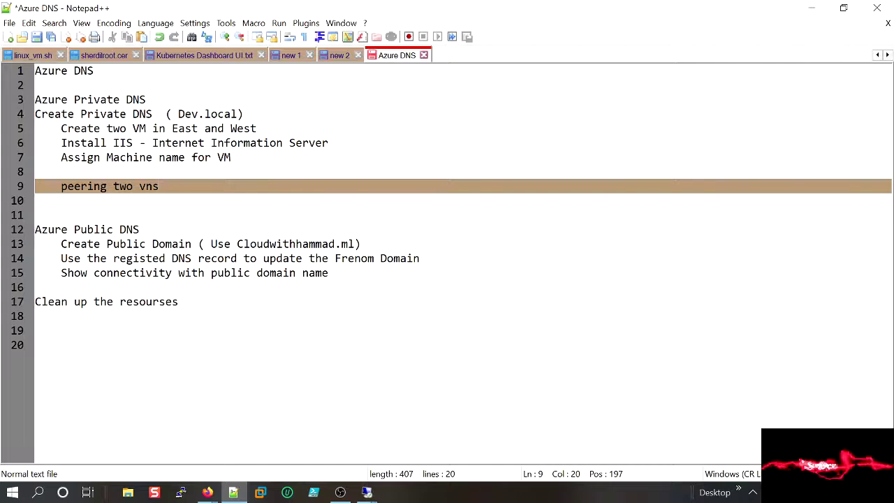
Review the Azure Public DNS notes, then return to the cloudwithhammad.ml zone page.
drag(335, 274, 49, 235)
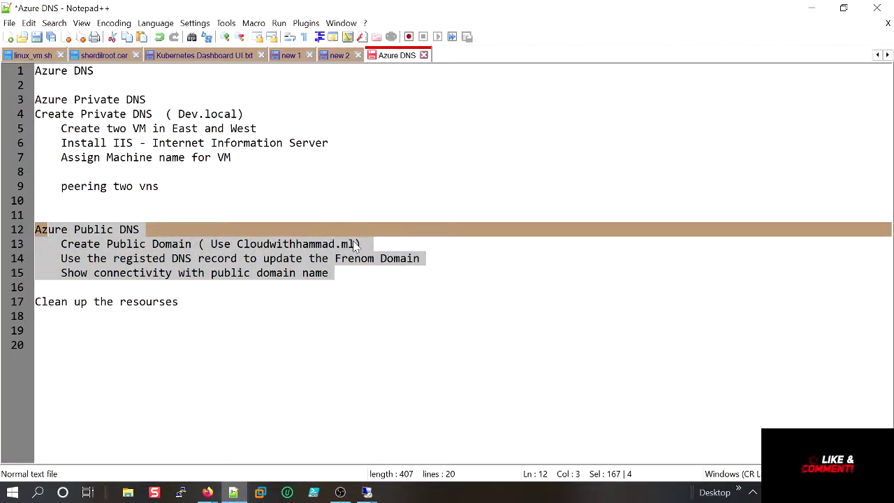
drag(356, 243, 236, 244)
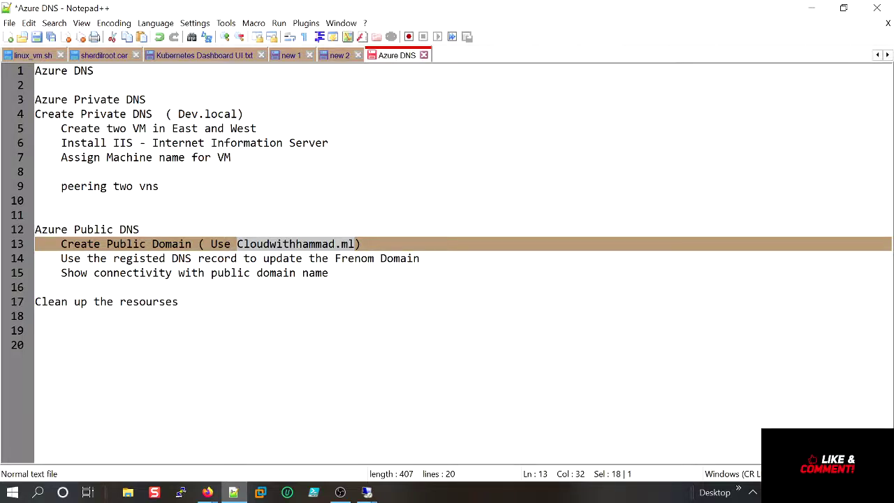
drag(335, 272, 61, 273)
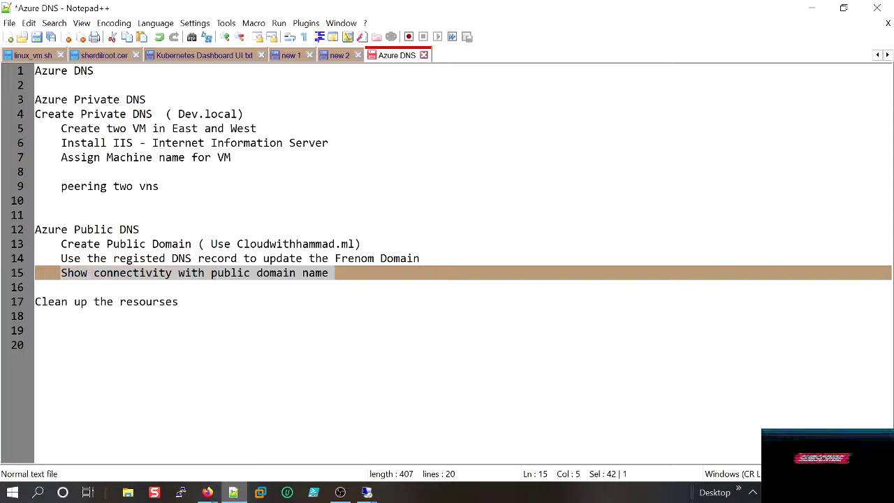
click(816, 7)
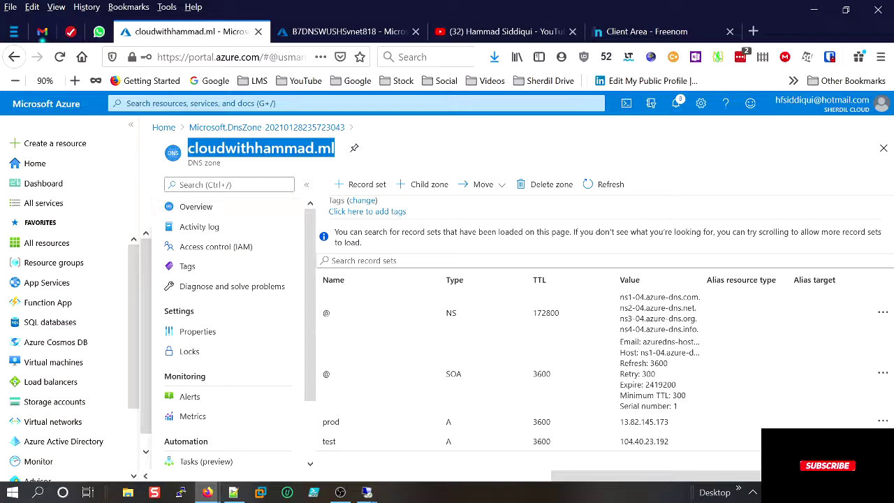
key(alt+Tab)
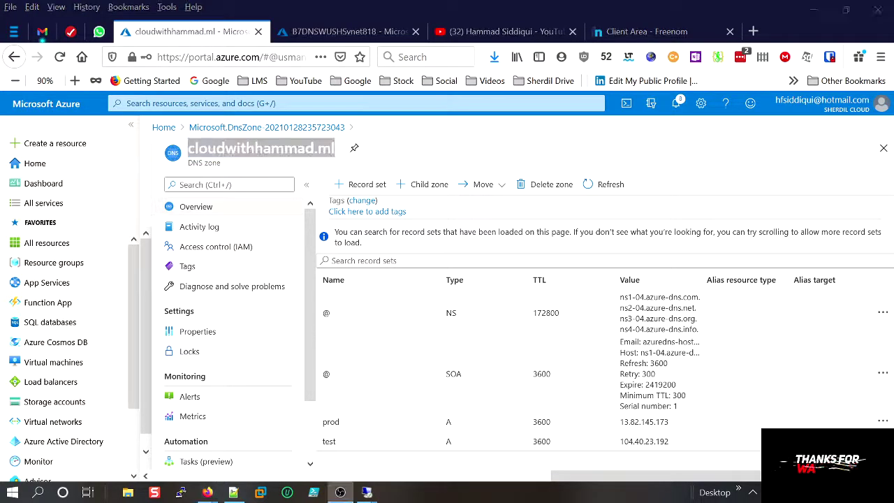